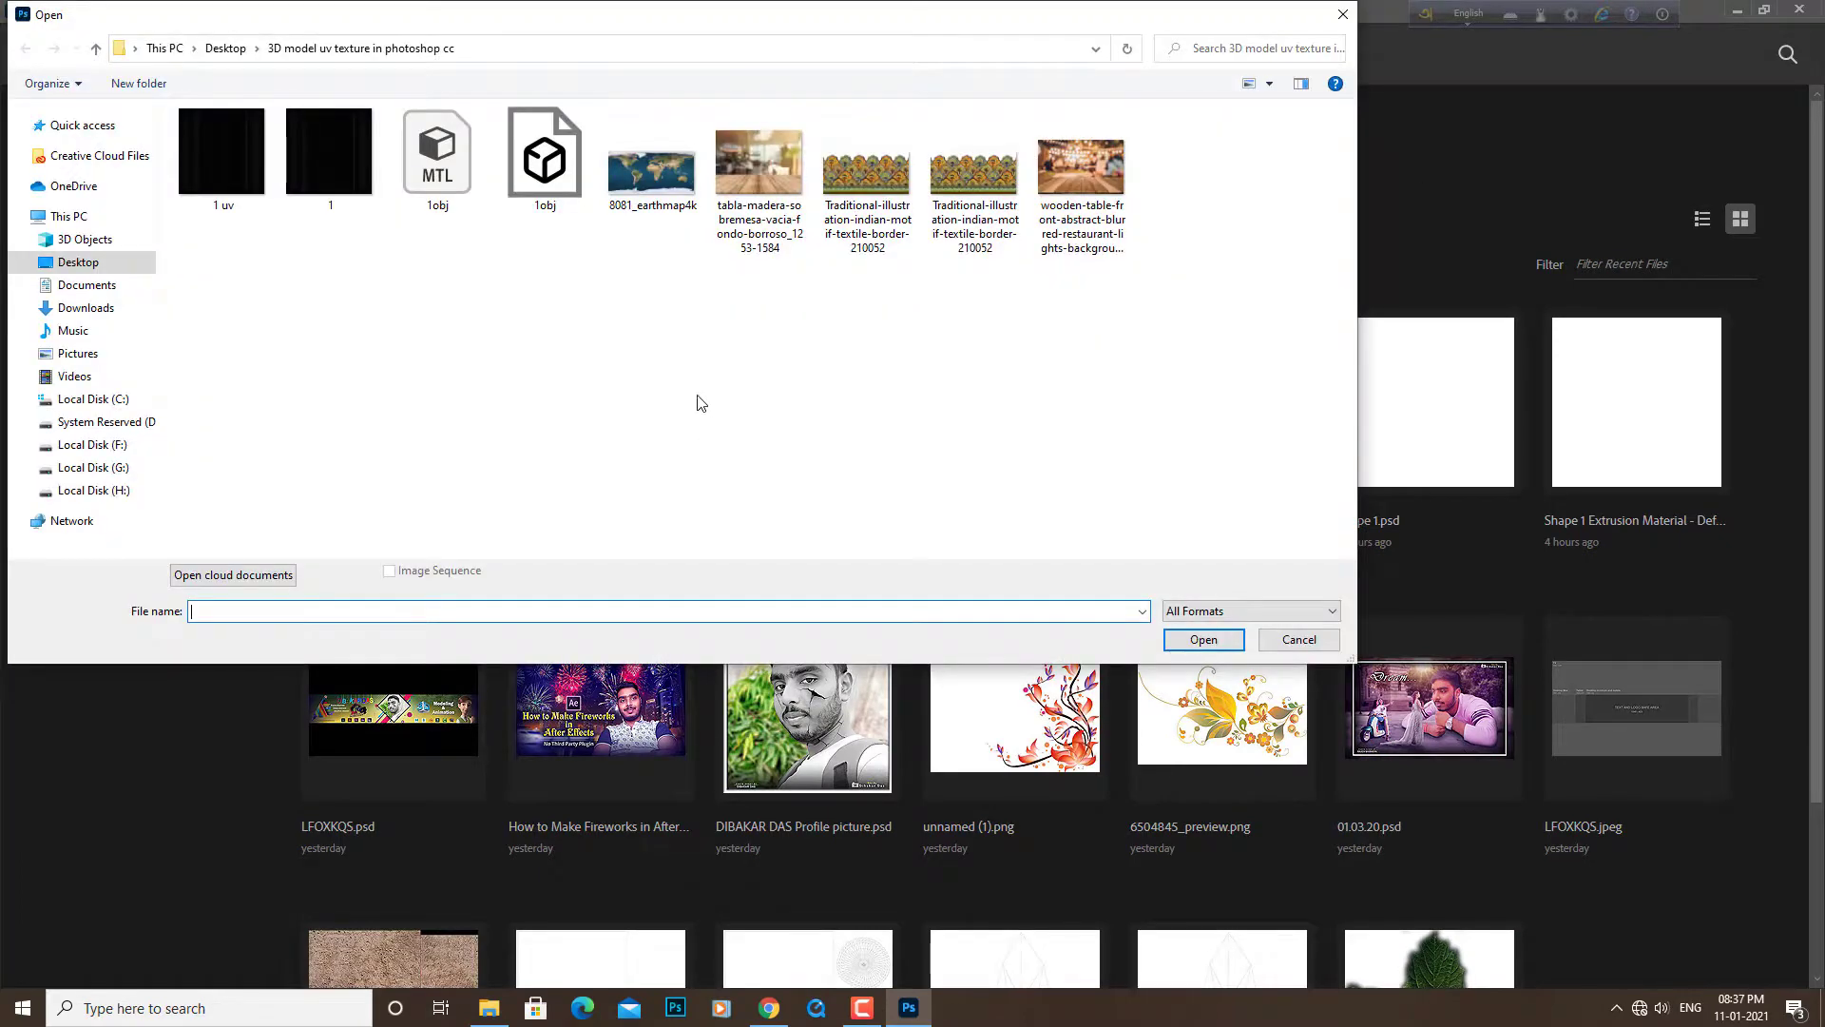
Open 1obj as a new 3D document and tilt the camera to look down on the cup
click(546, 186)
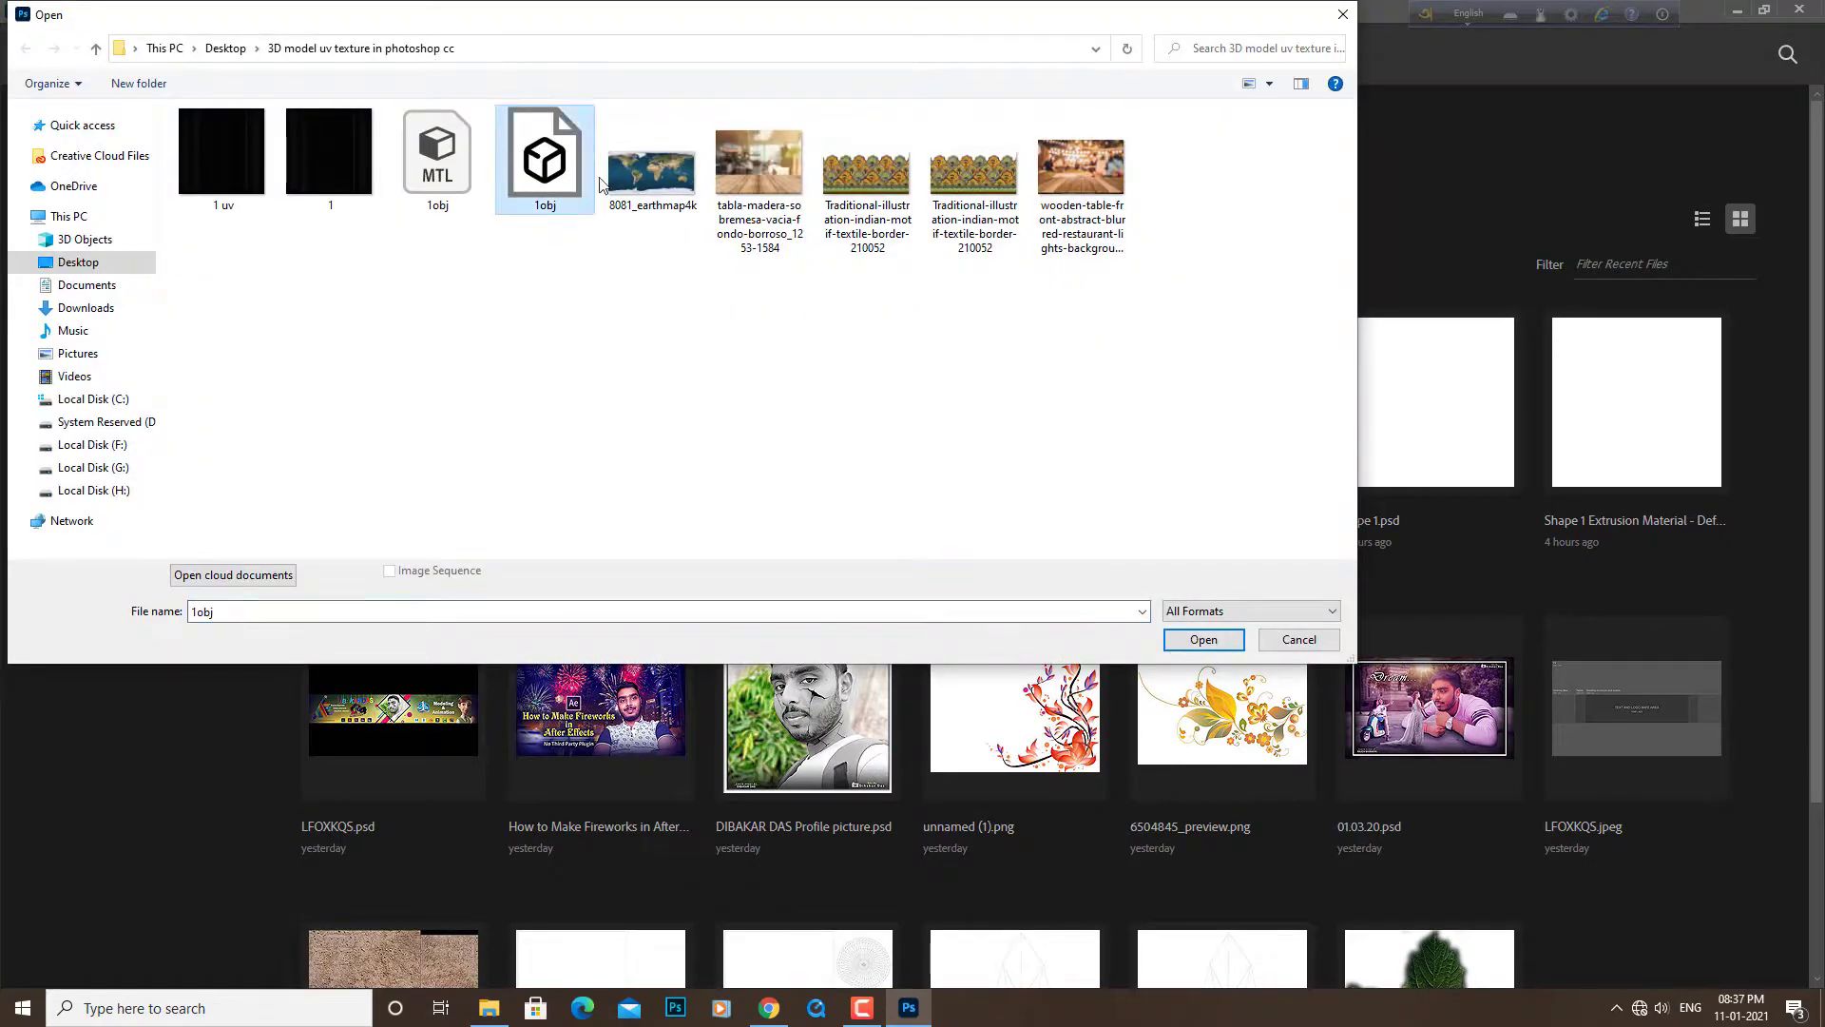
click(1203, 643)
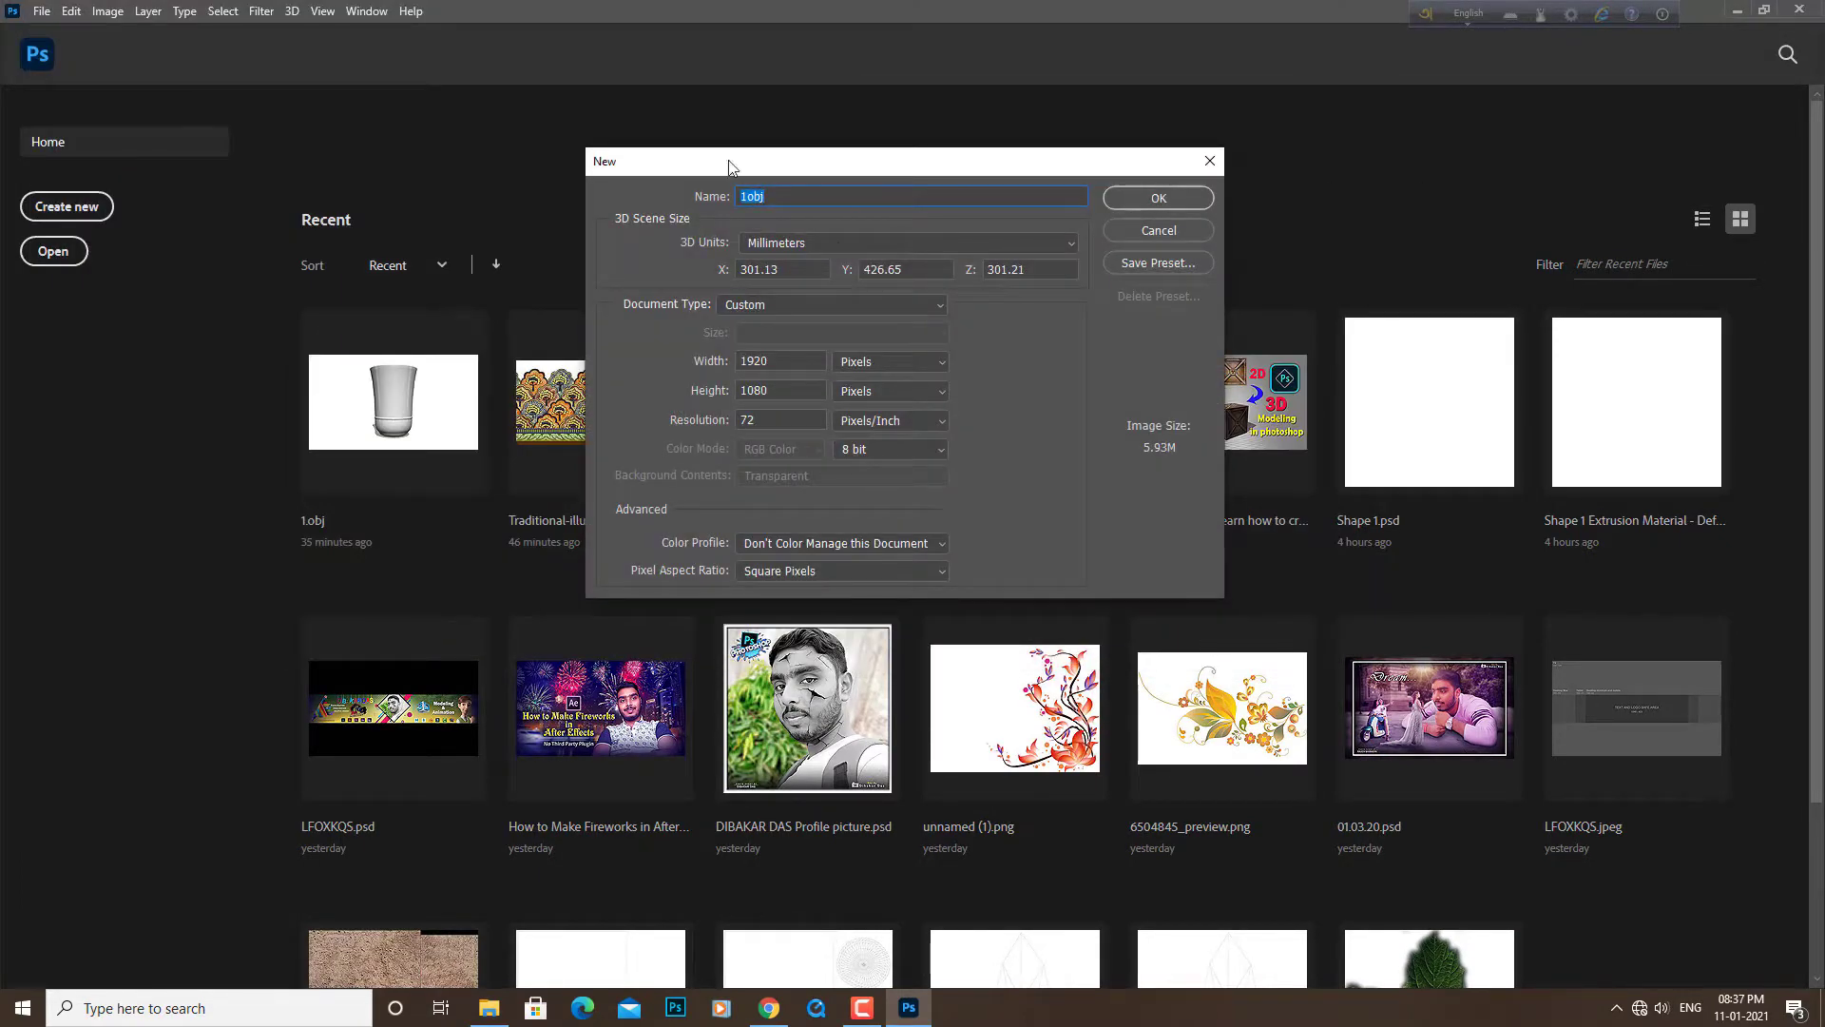
click(1149, 202)
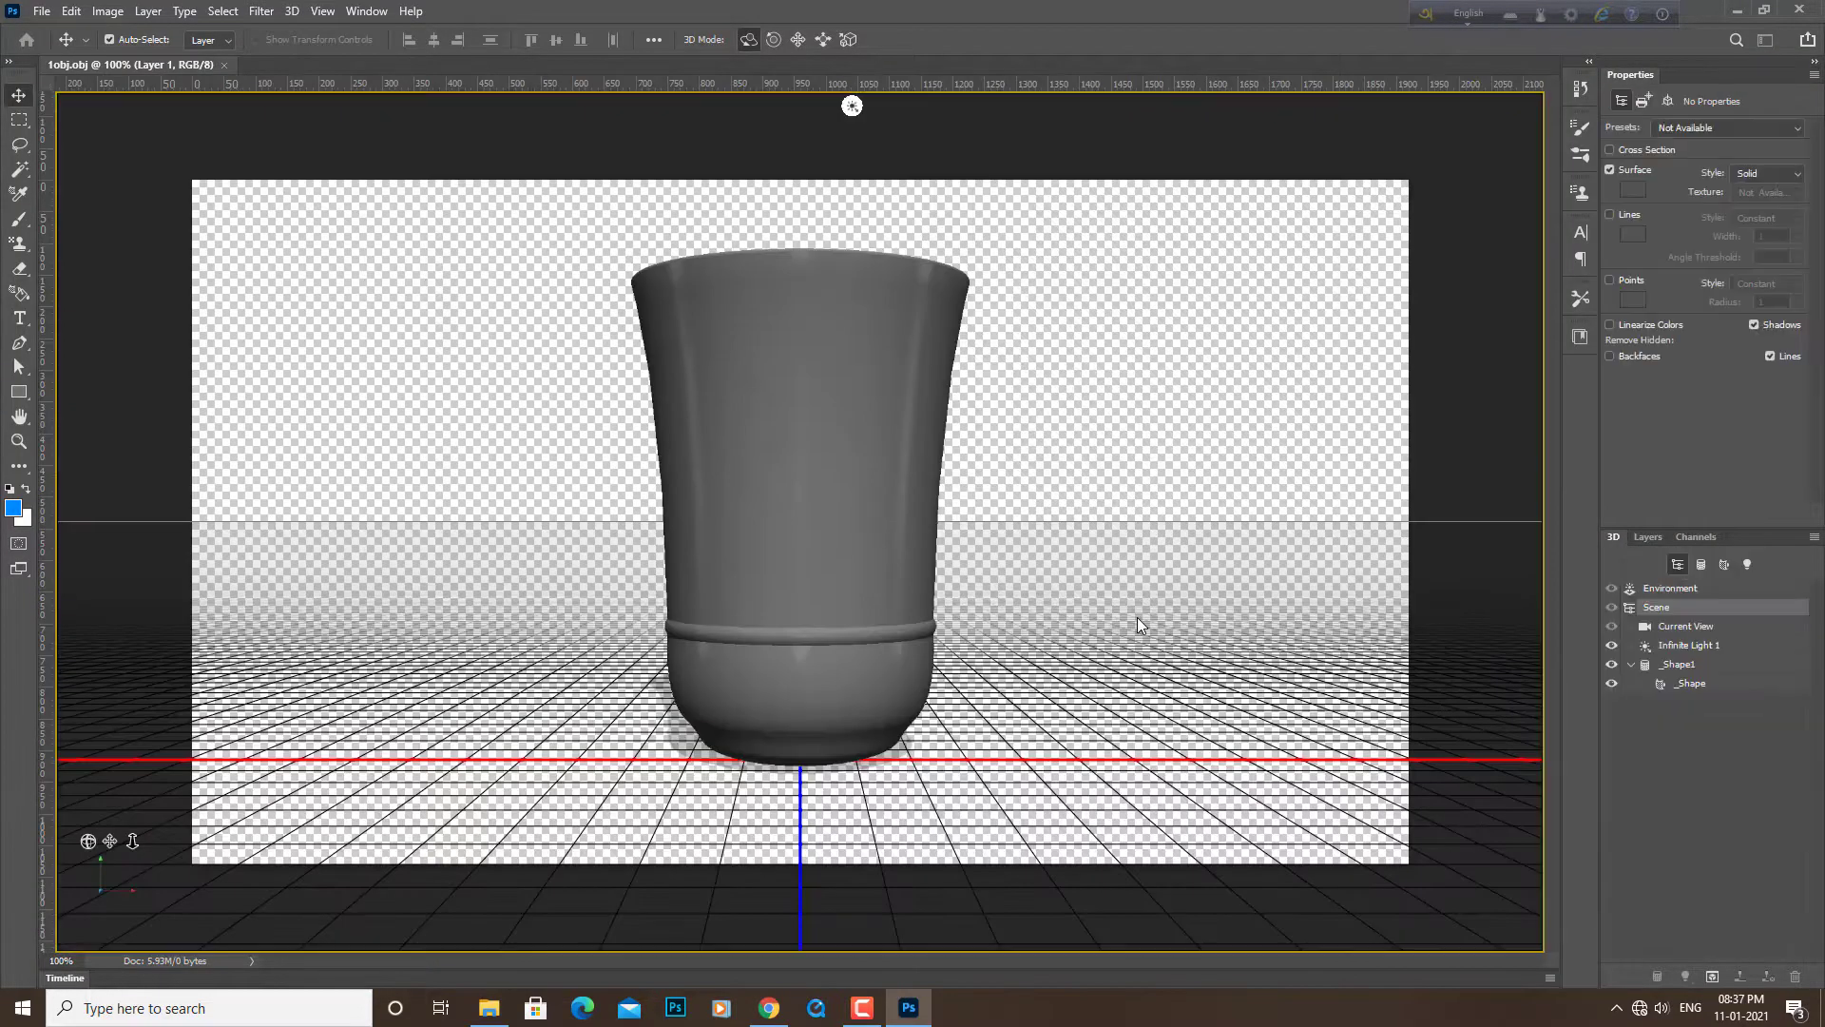
drag(1133, 676, 1121, 460)
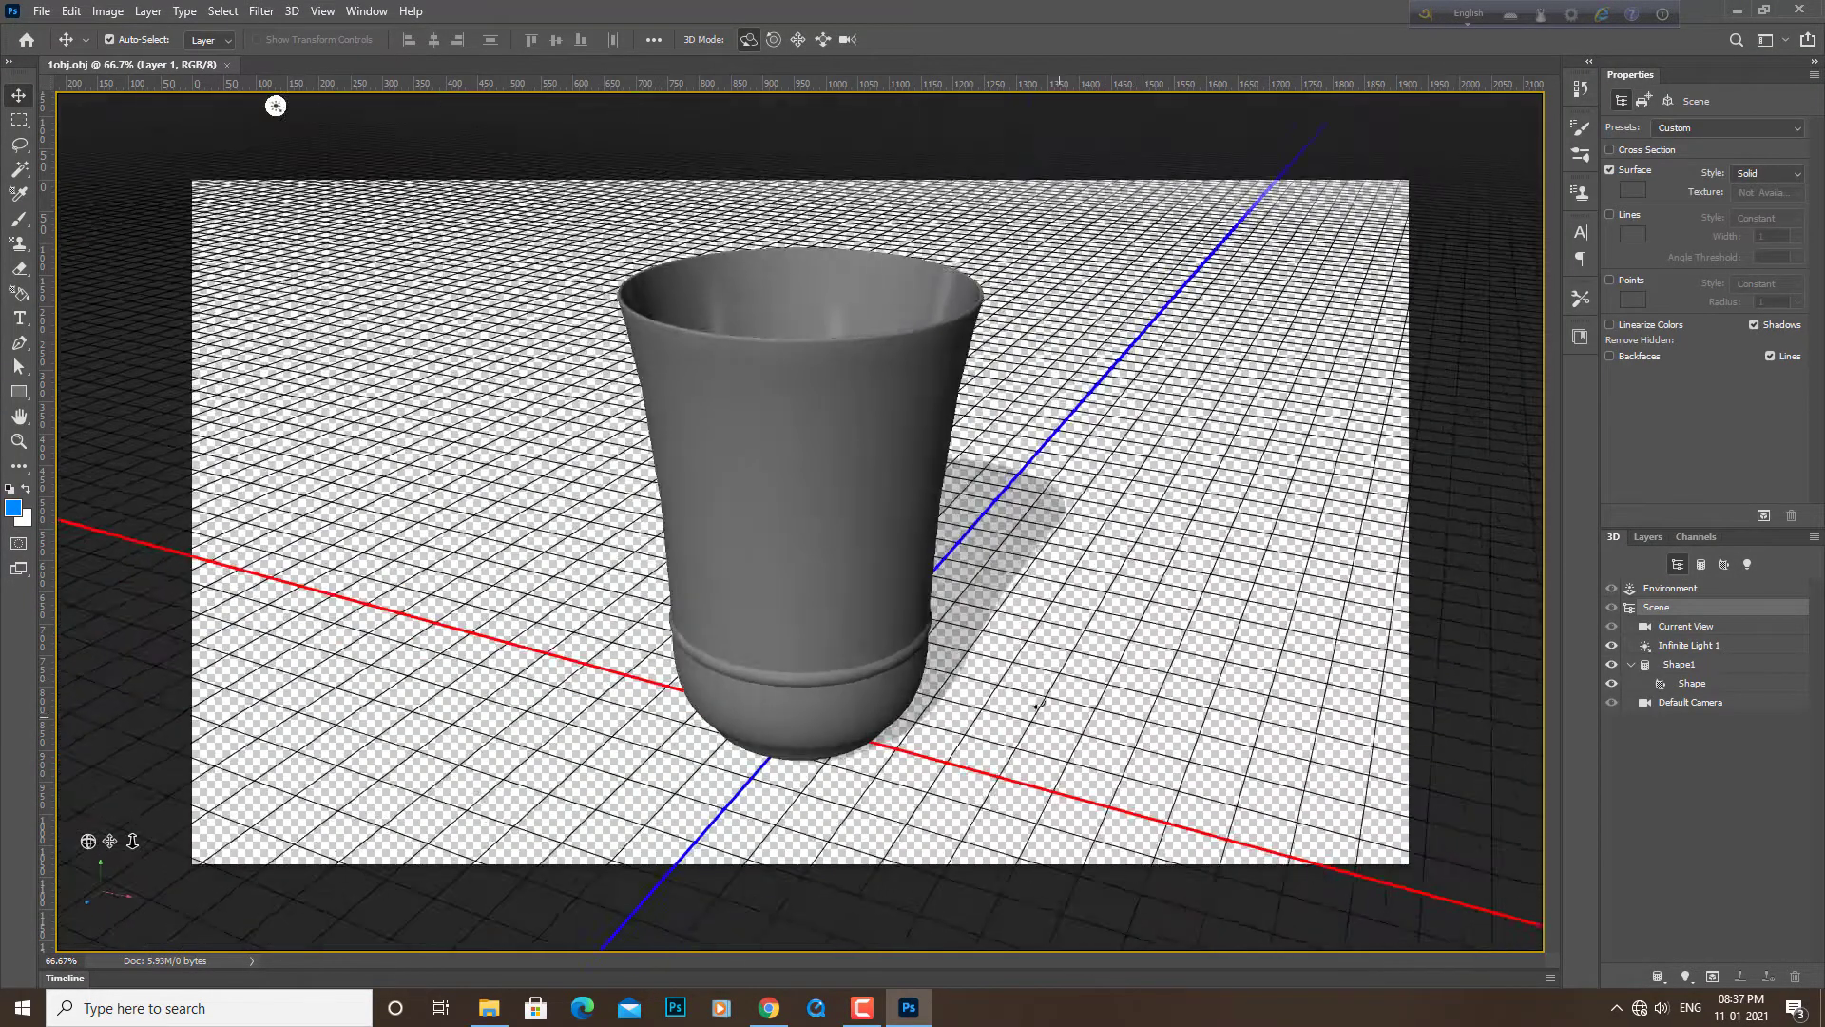
click(1654, 537)
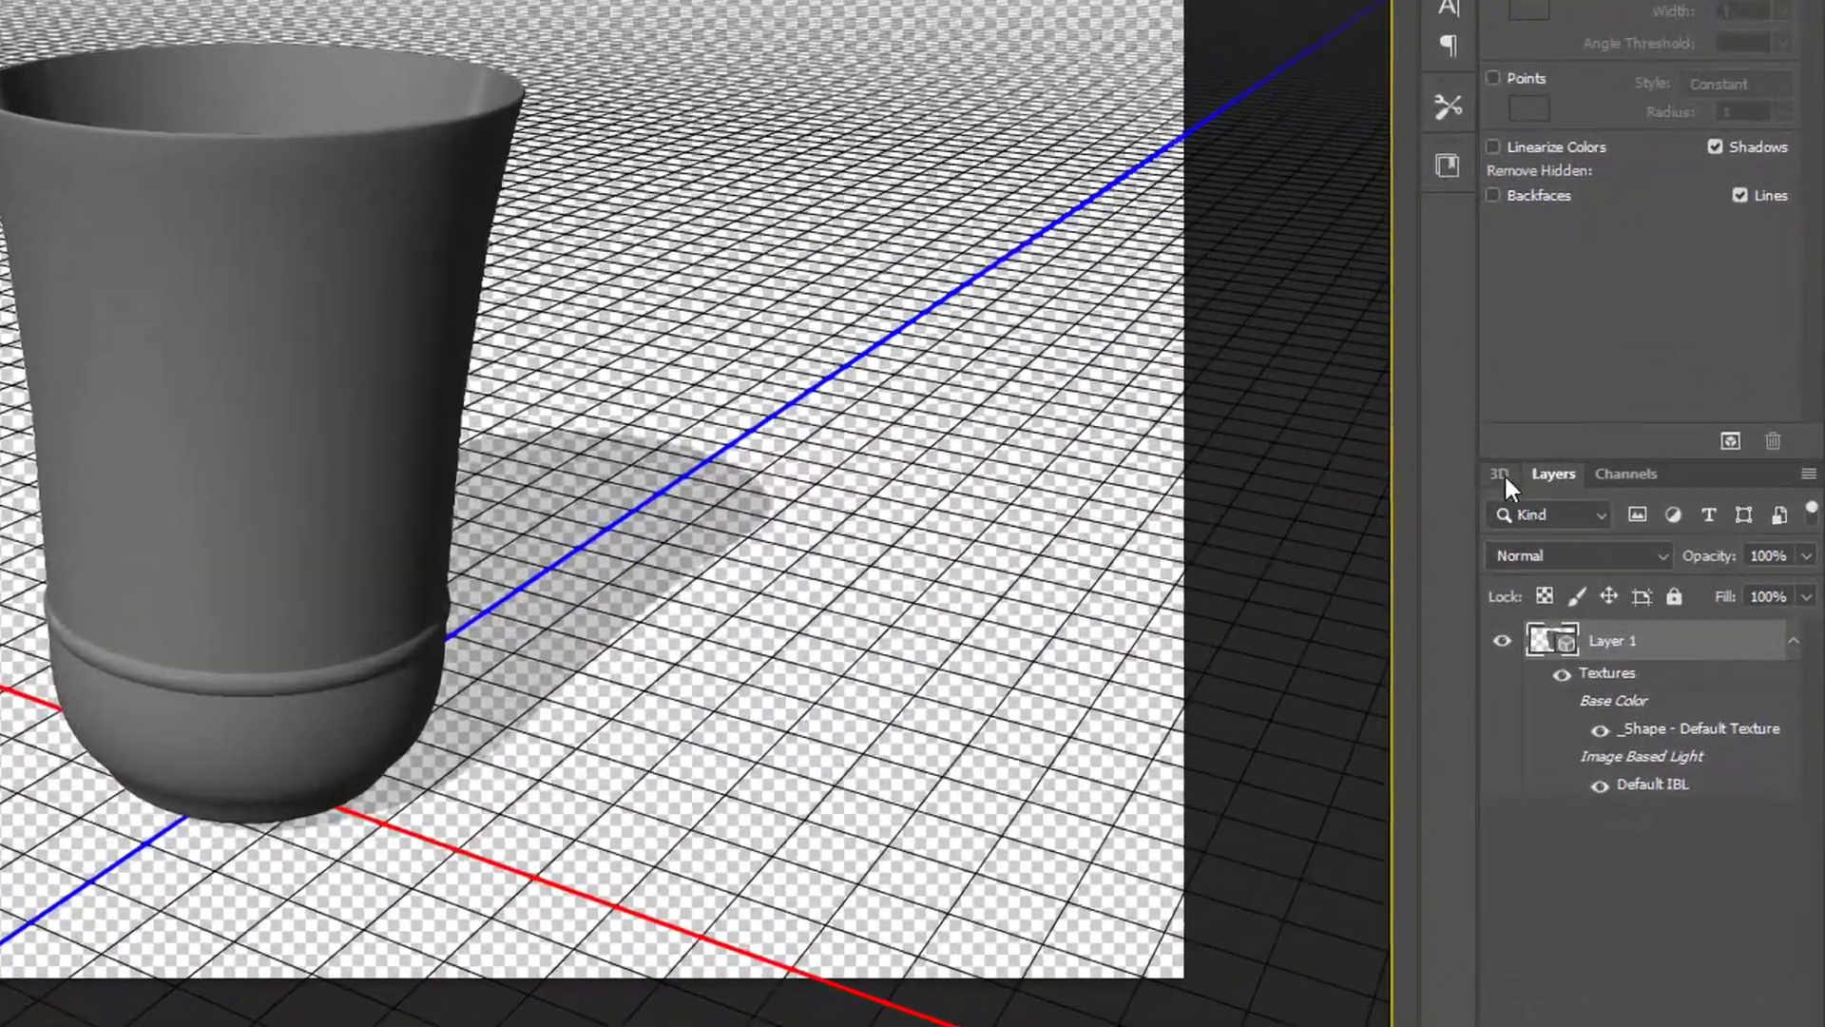
Select the cup's shape and preview the white textured and red patterned material presets
click(1610, 534)
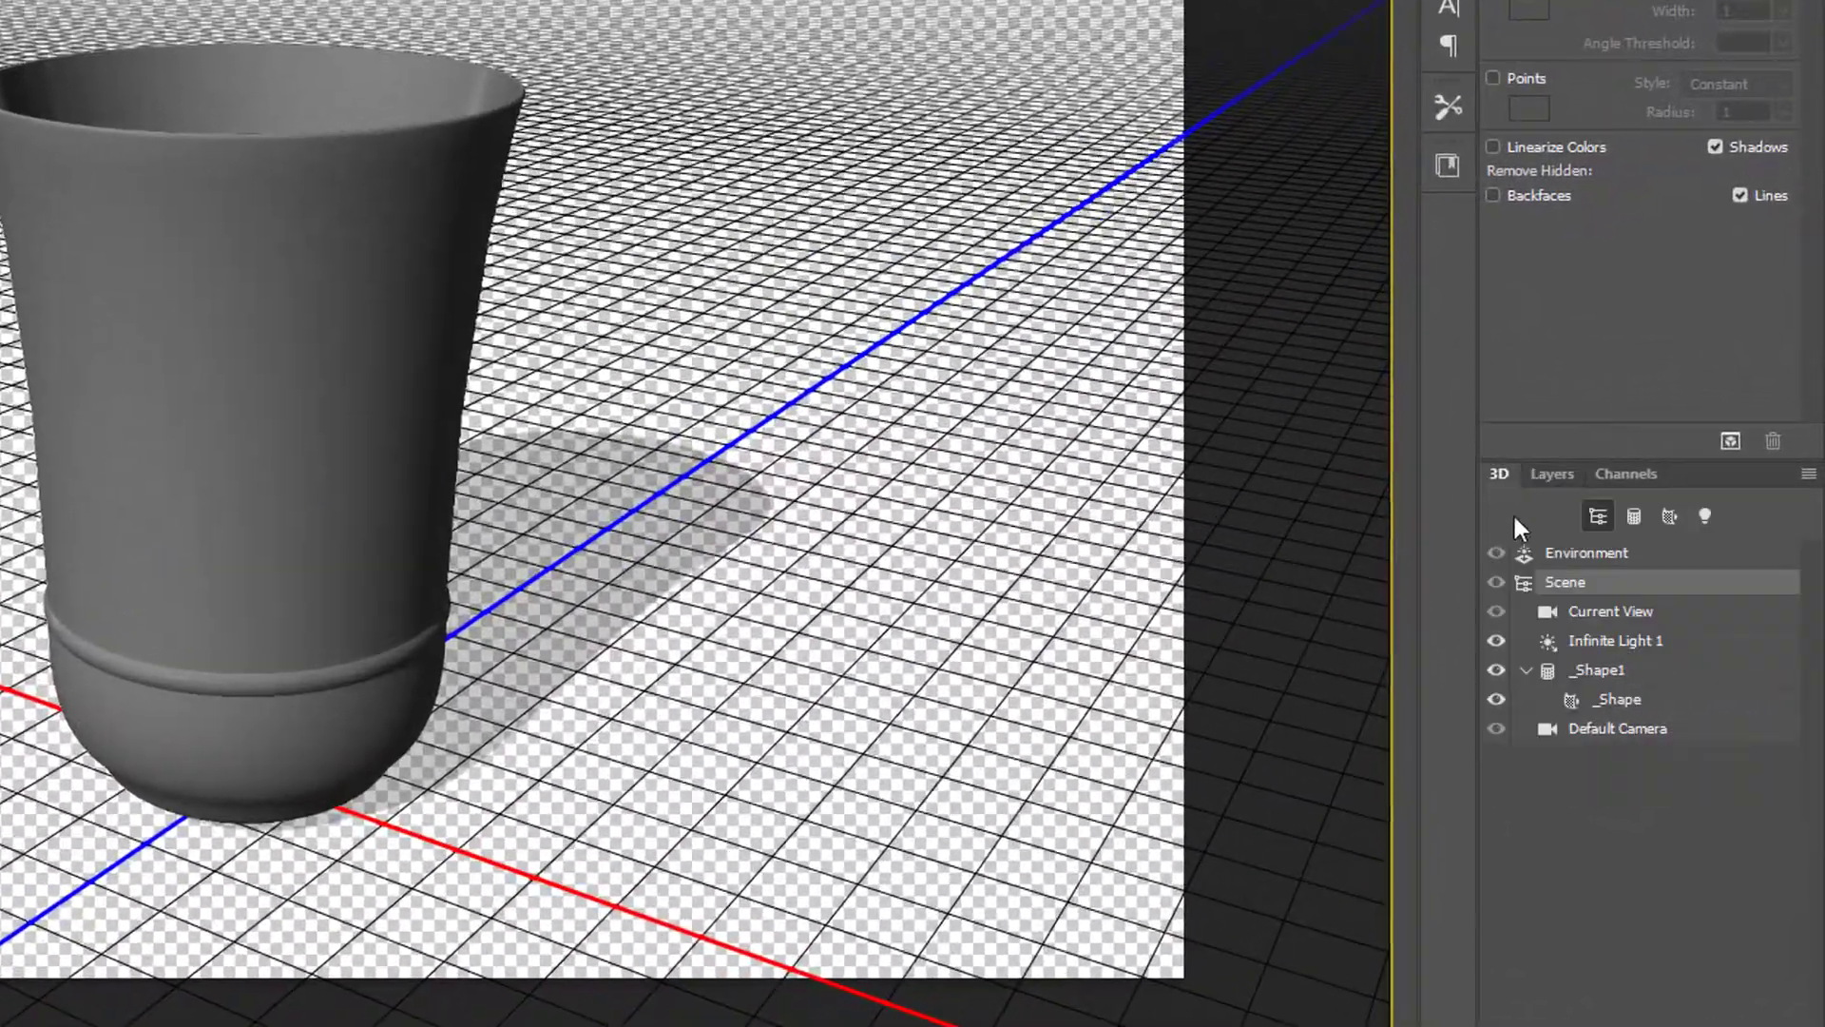
click(1616, 699)
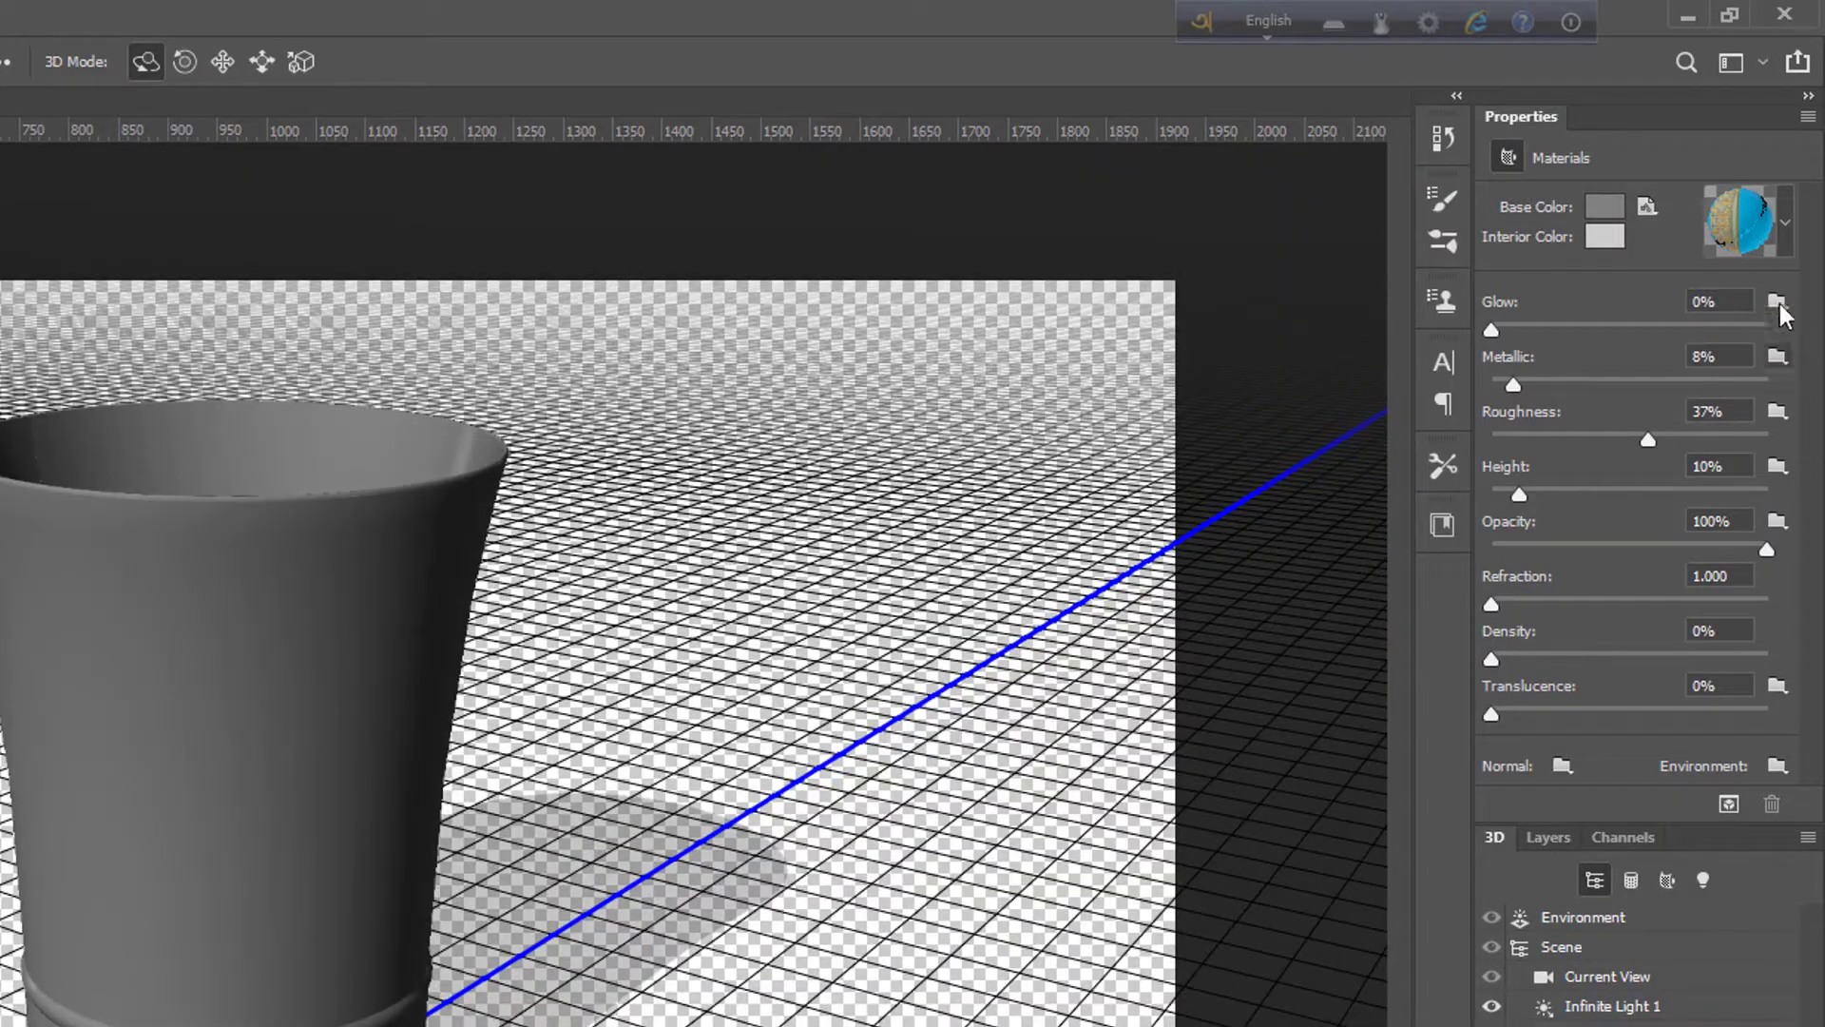
click(1786, 226)
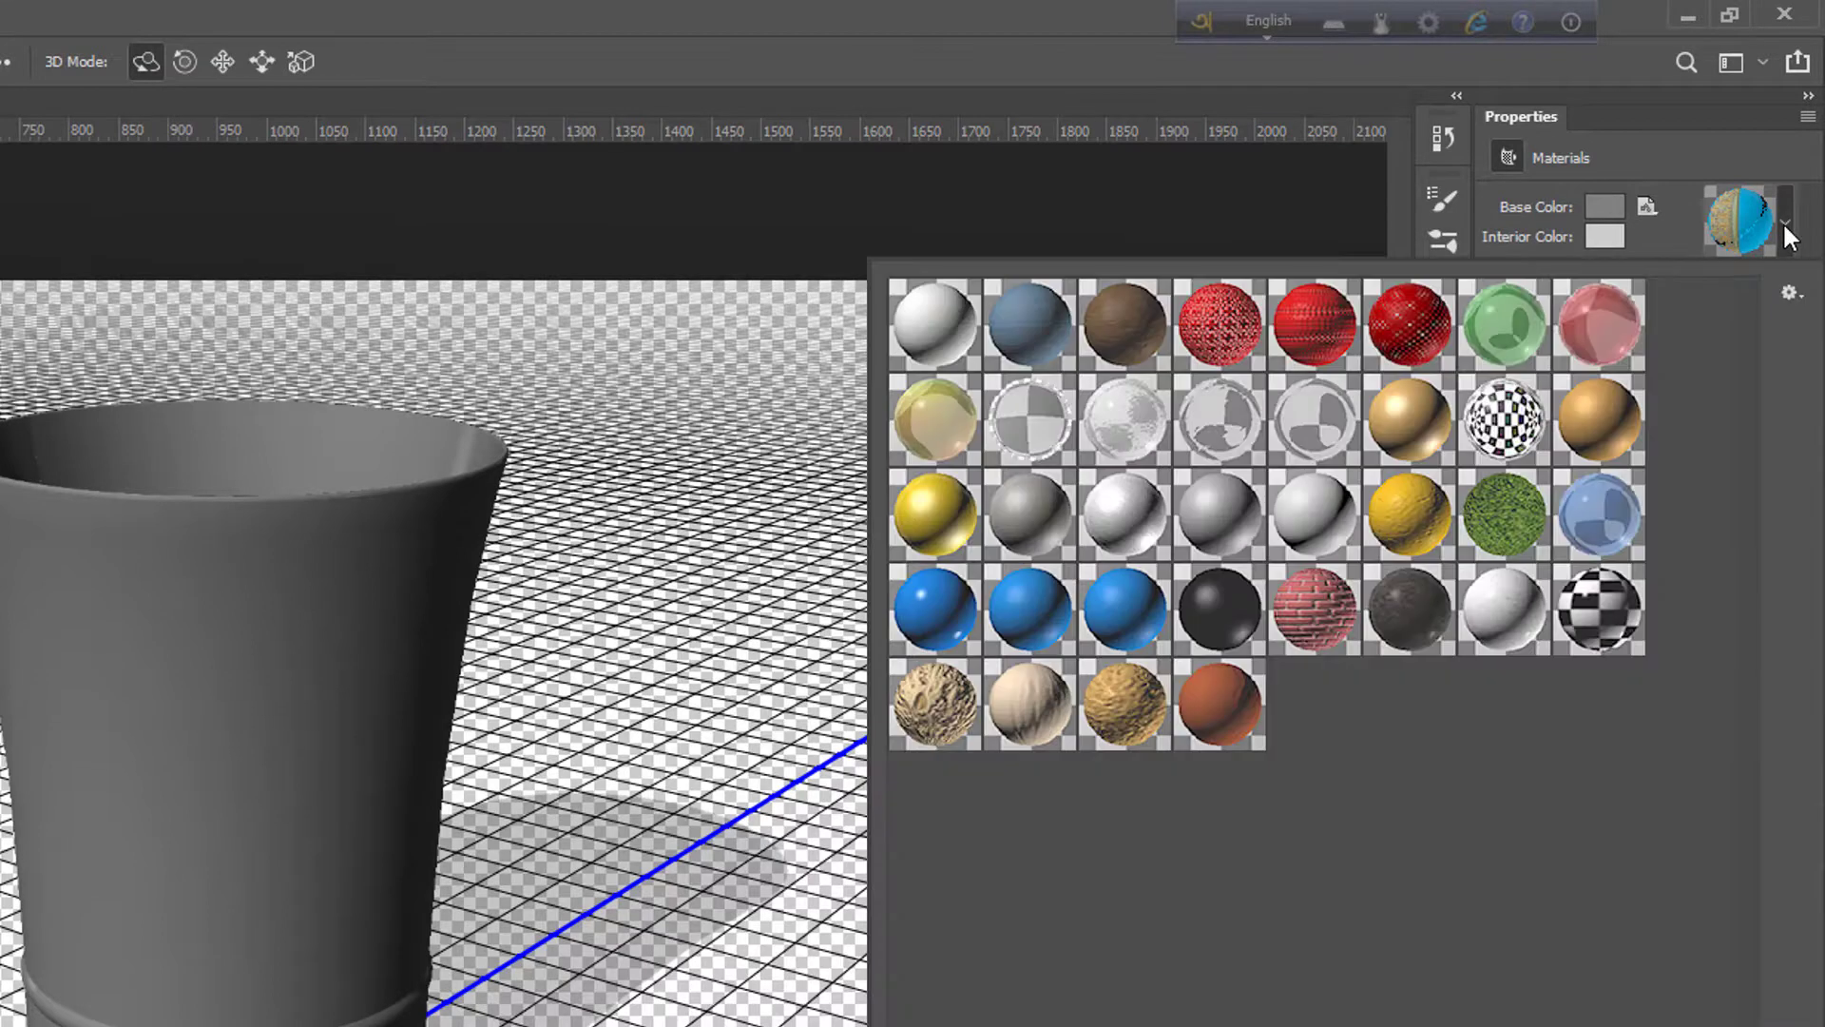
click(963, 334)
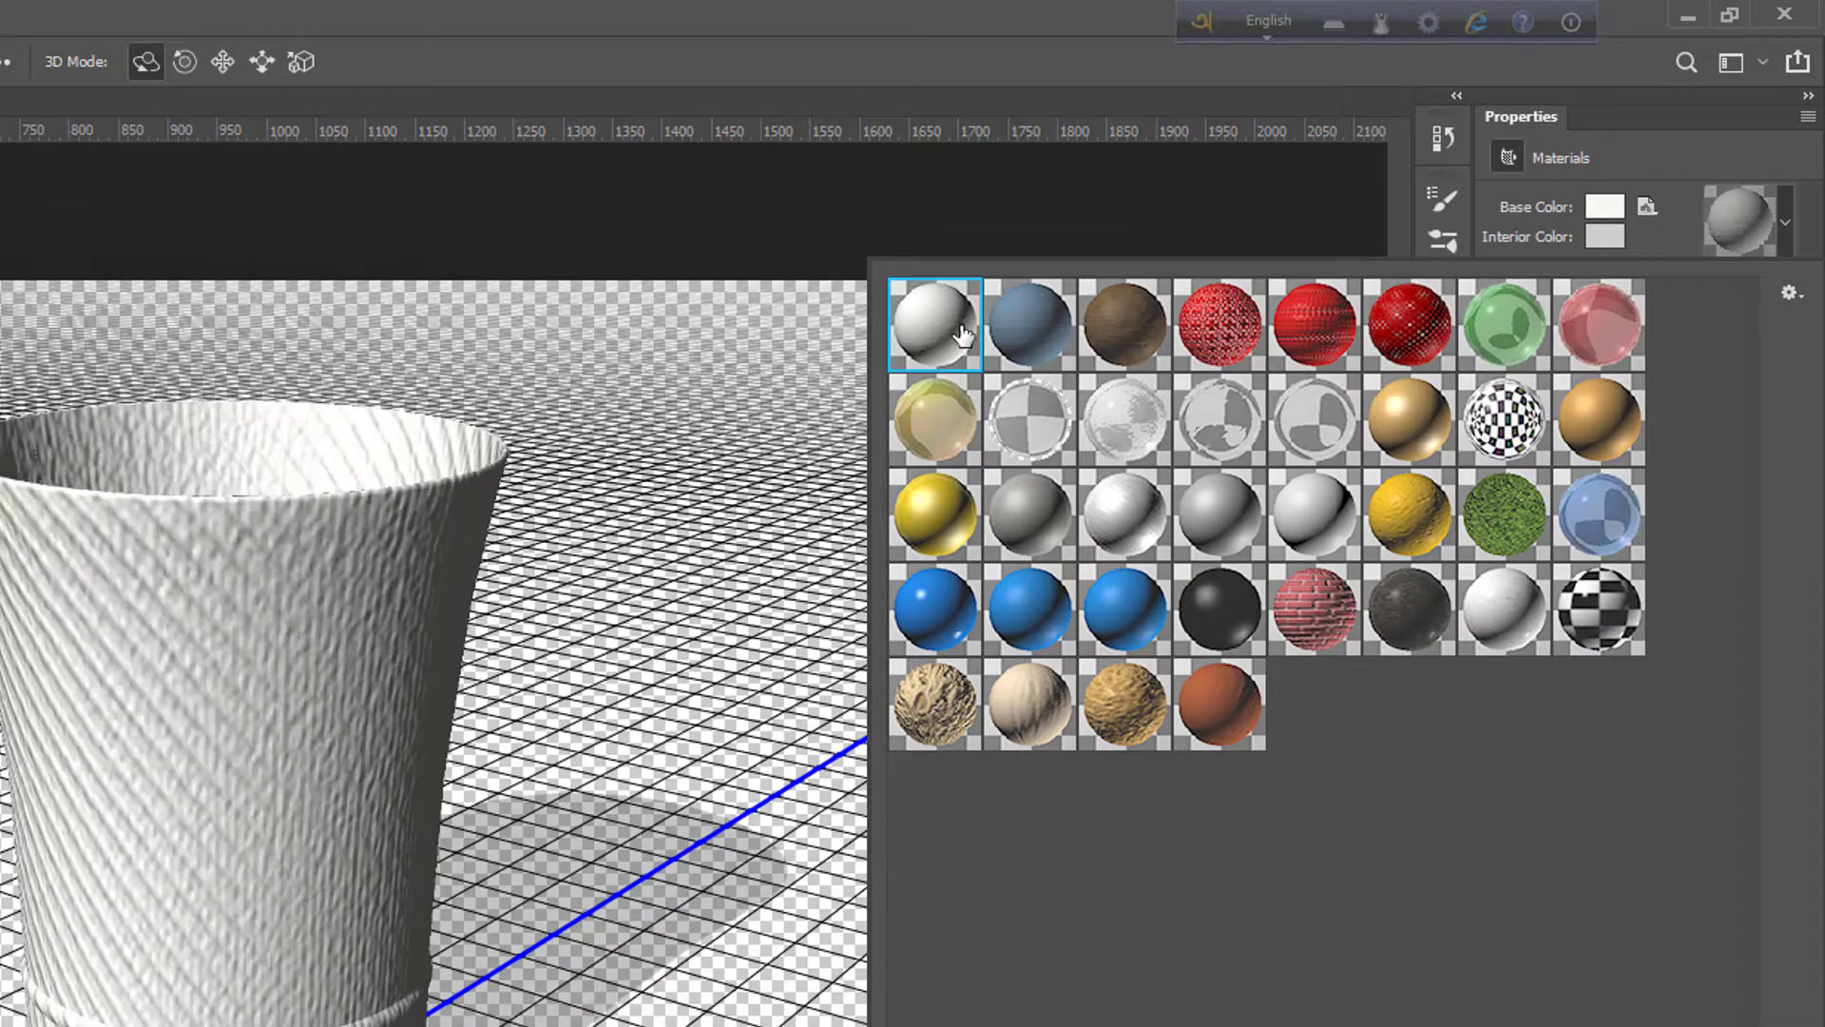
click(1006, 347)
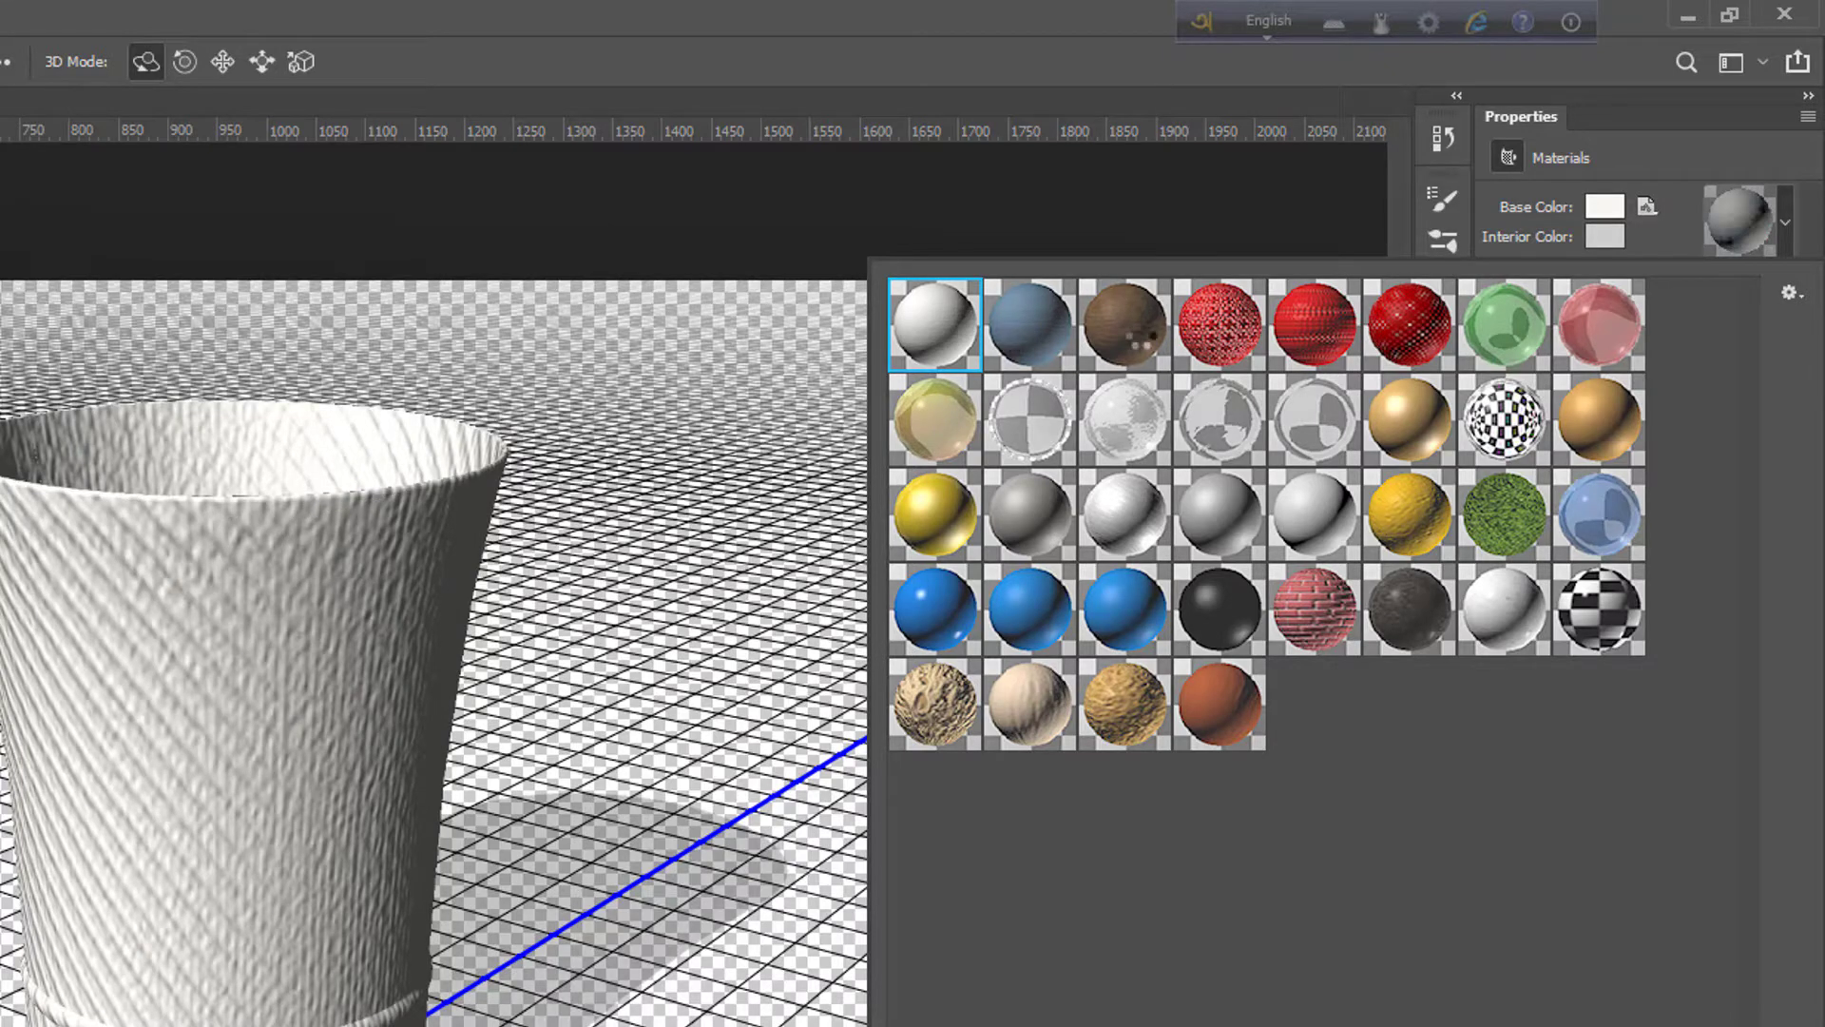
click(1203, 343)
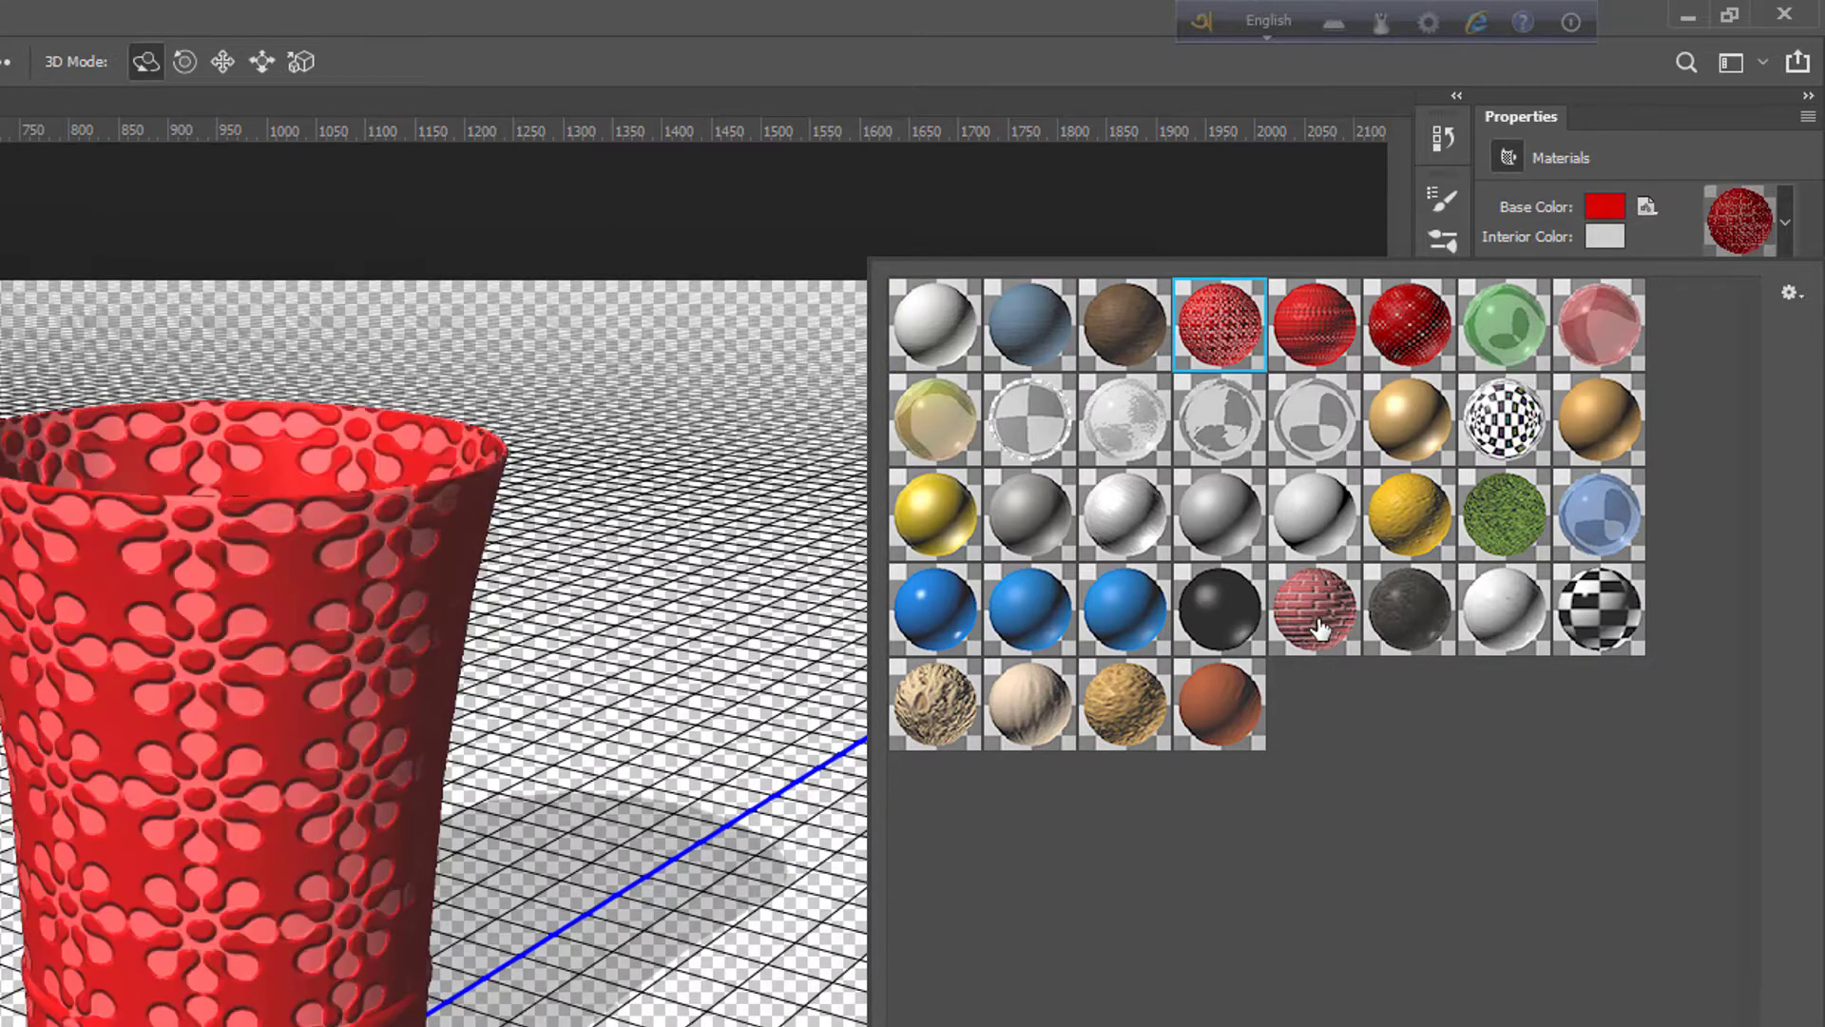
Try the black, blue and red perforated presets, then reselect the cup's shape material
click(1217, 609)
click(1010, 627)
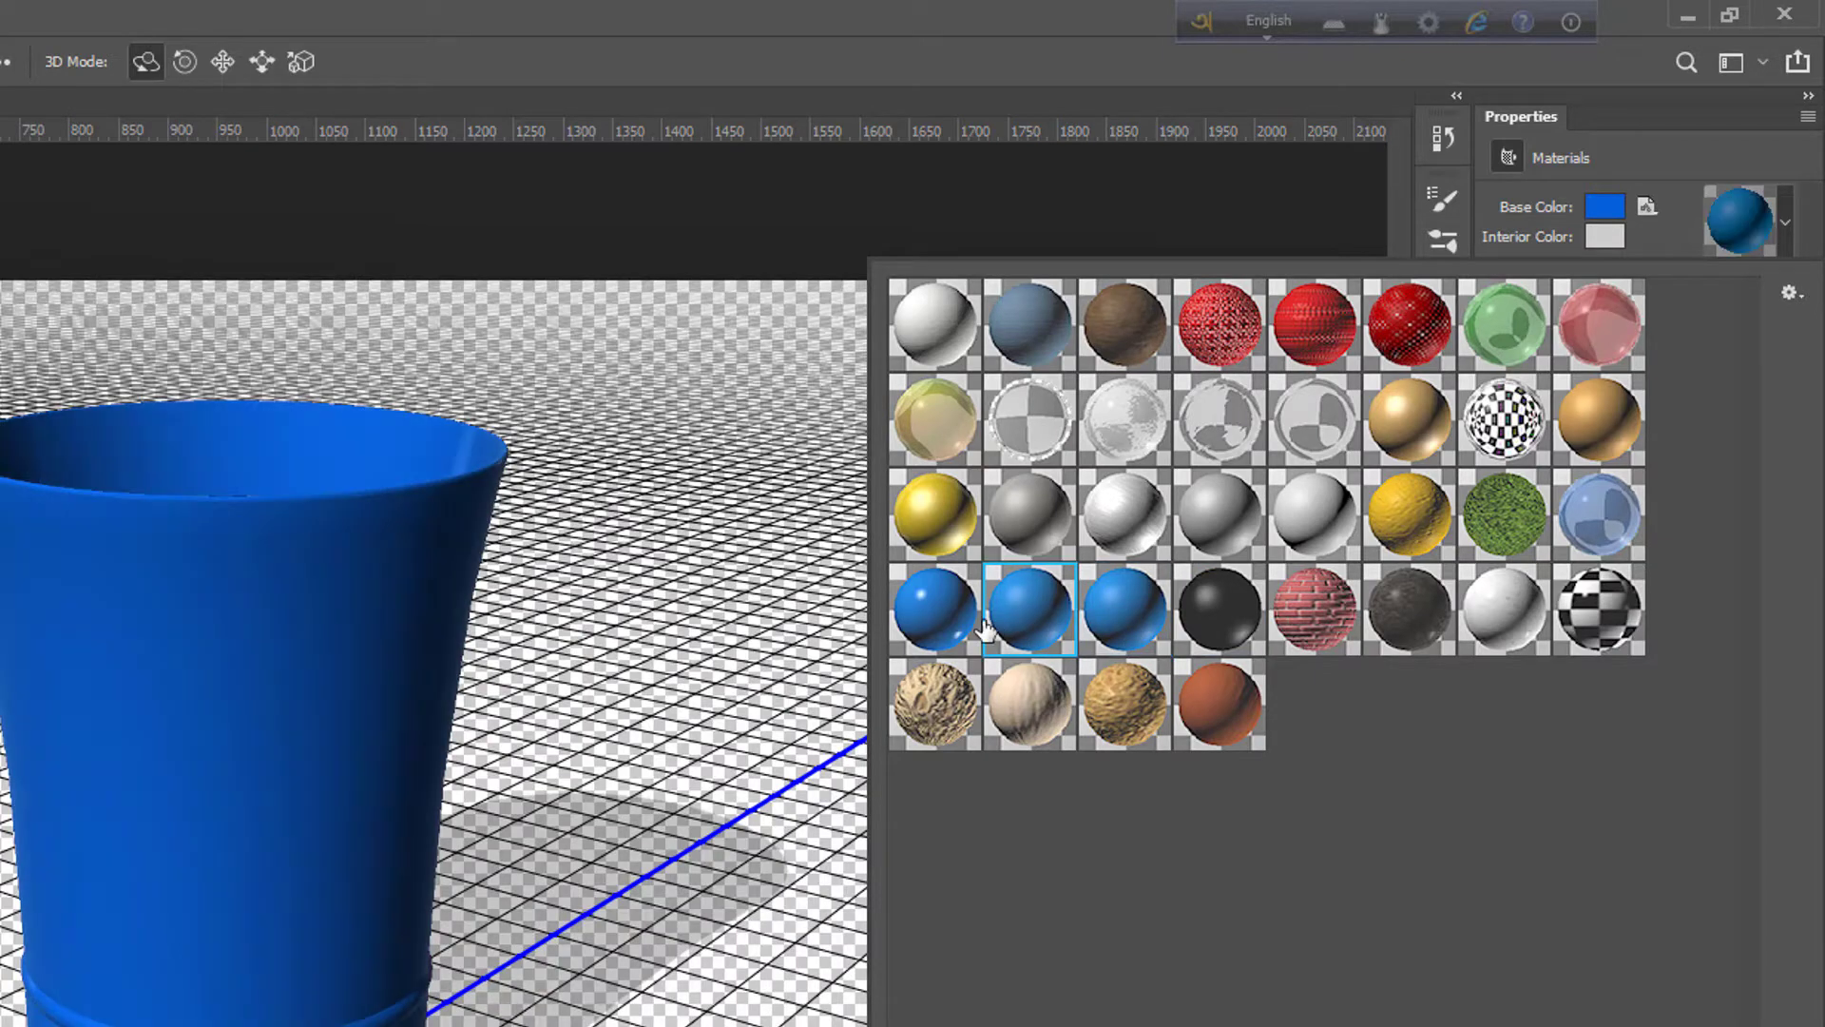
click(940, 622)
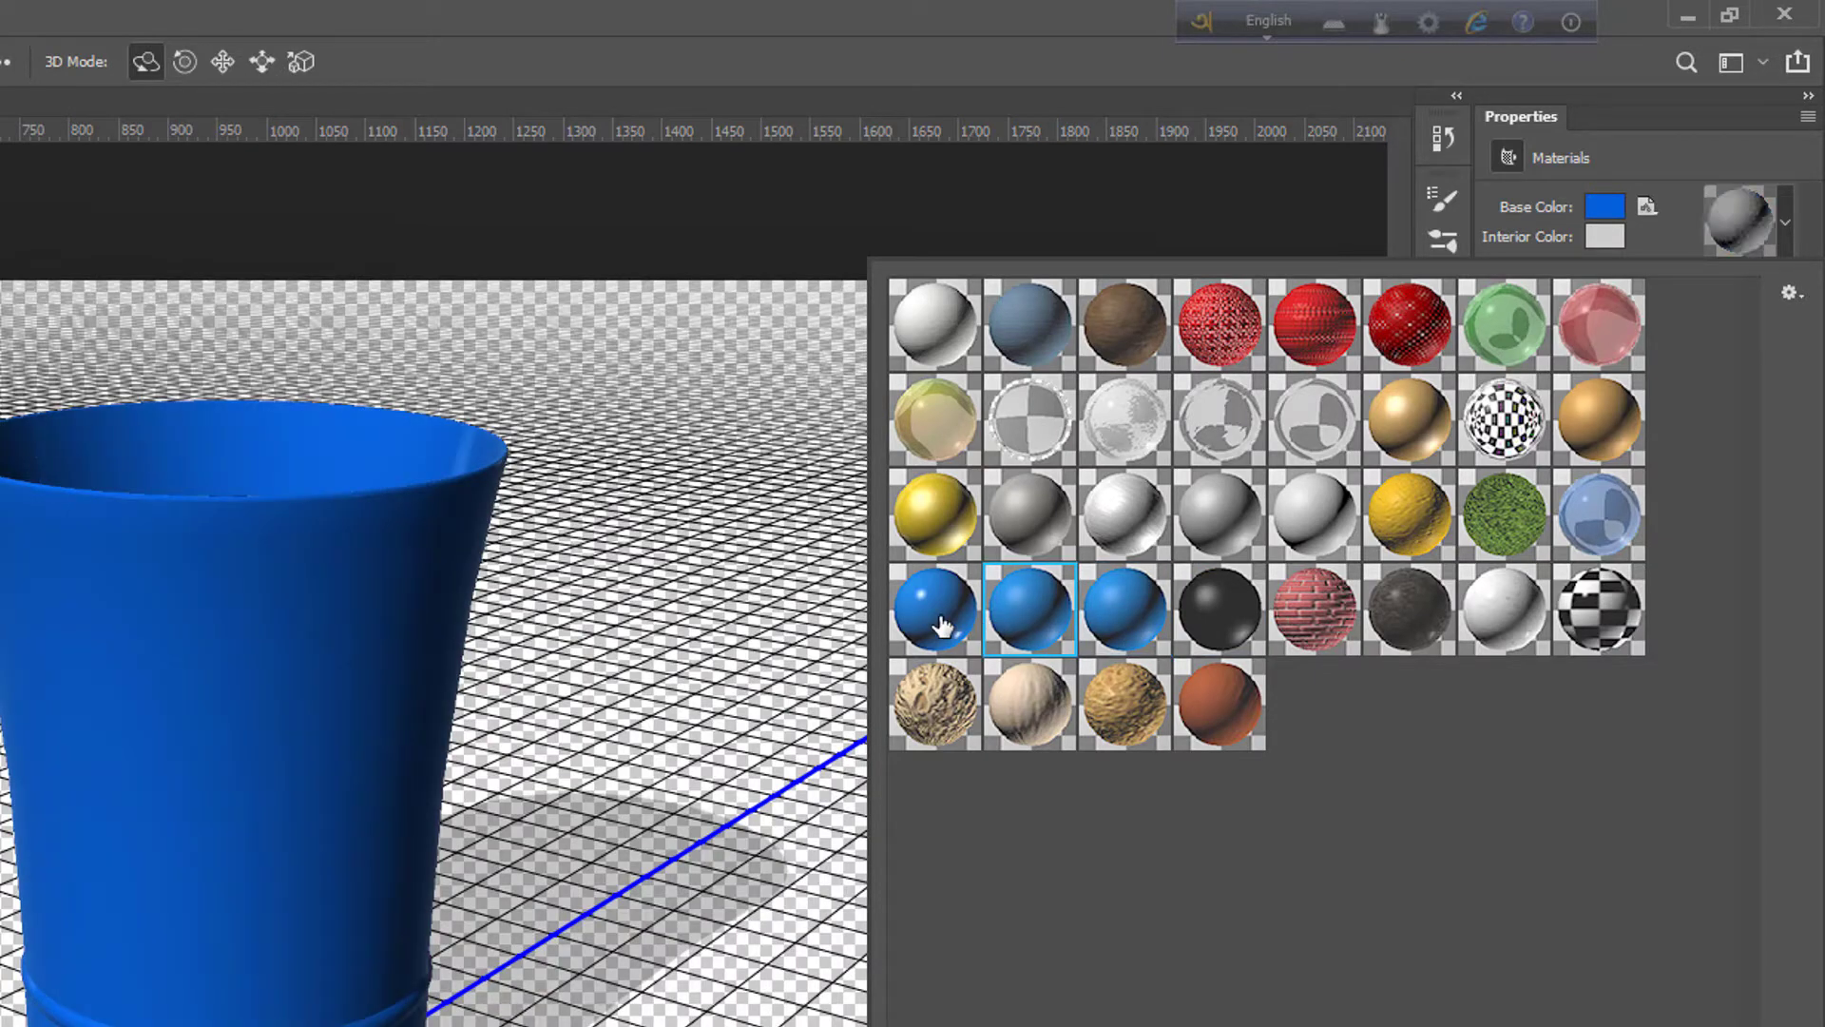
click(1407, 321)
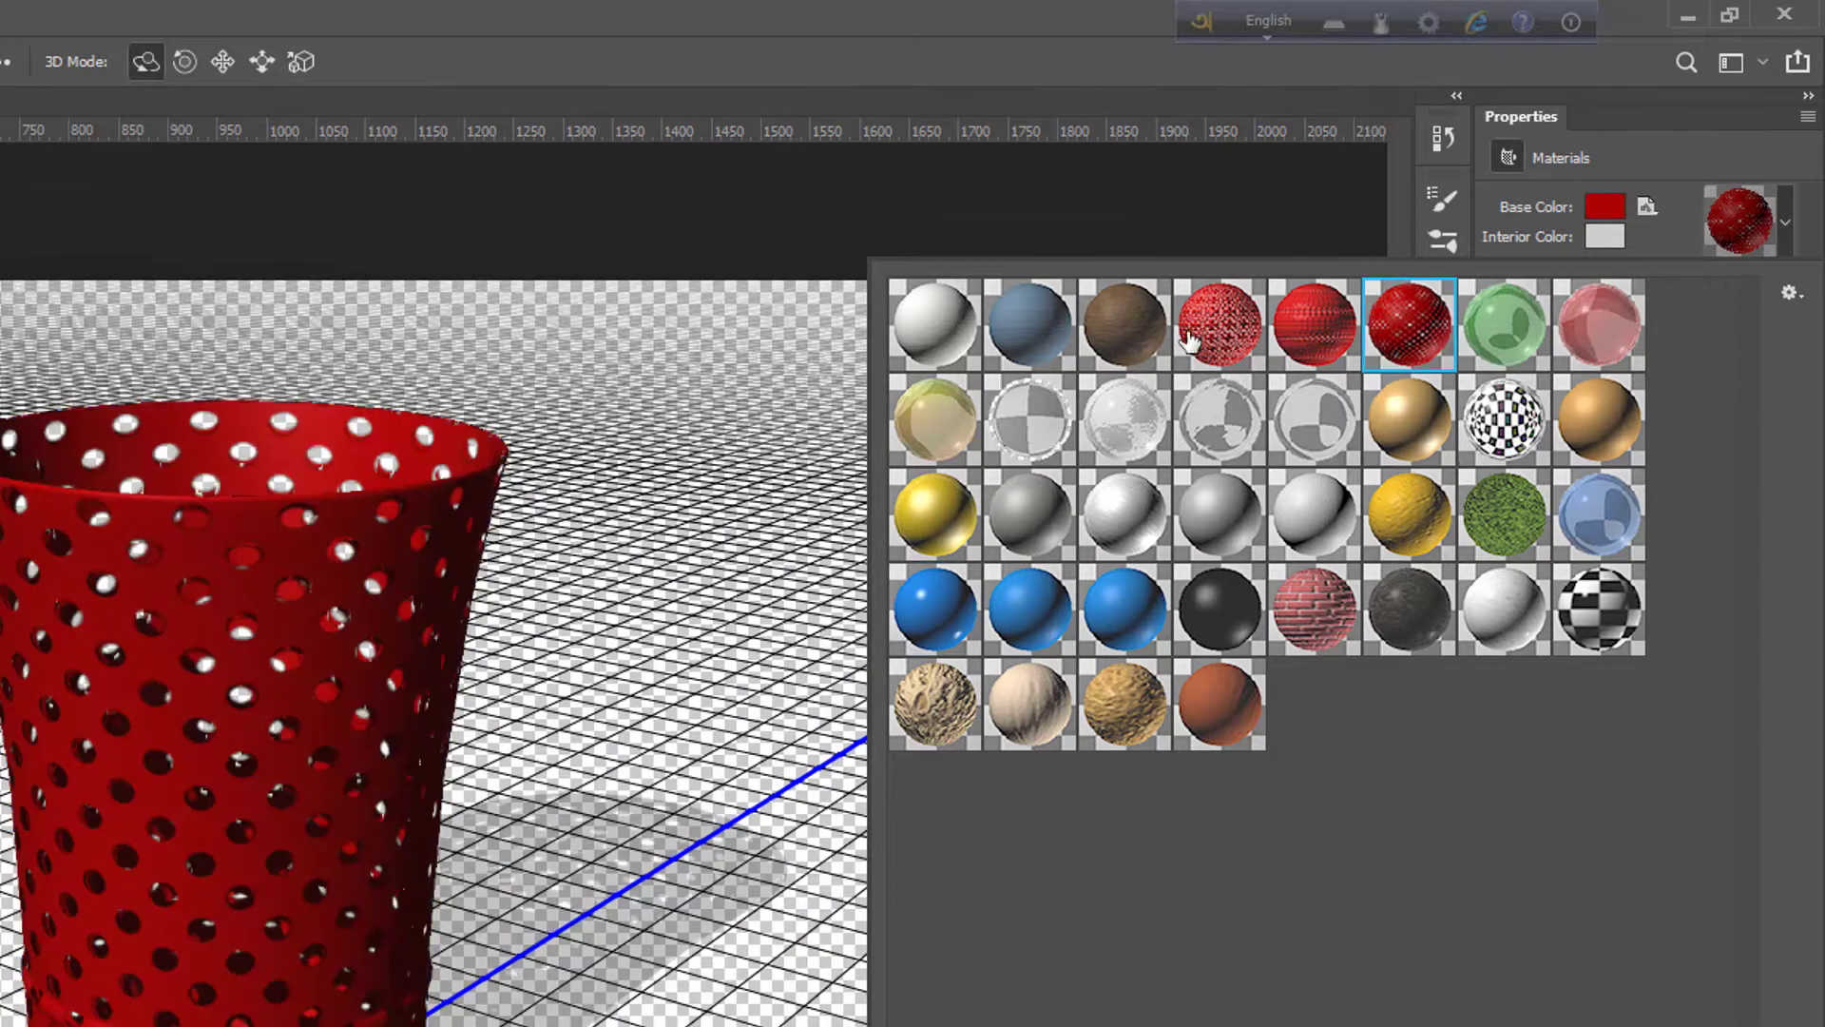
click(541, 754)
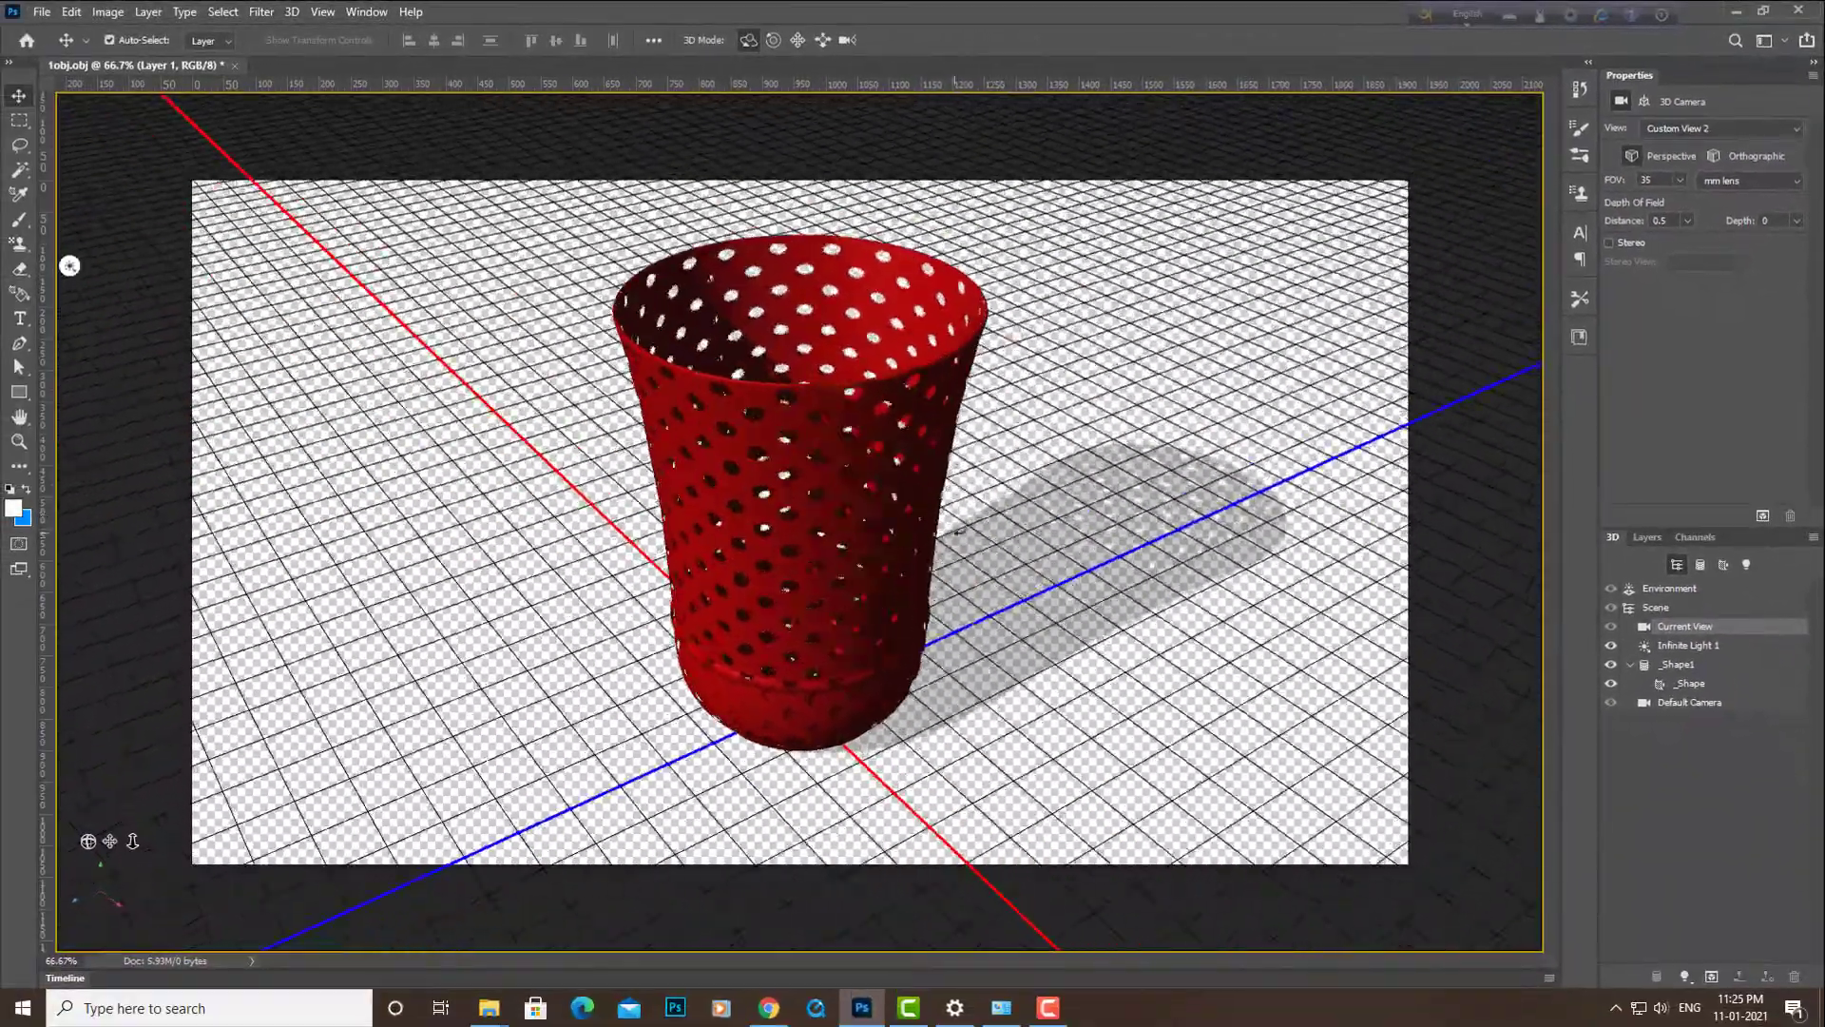
drag(957, 531, 867, 477)
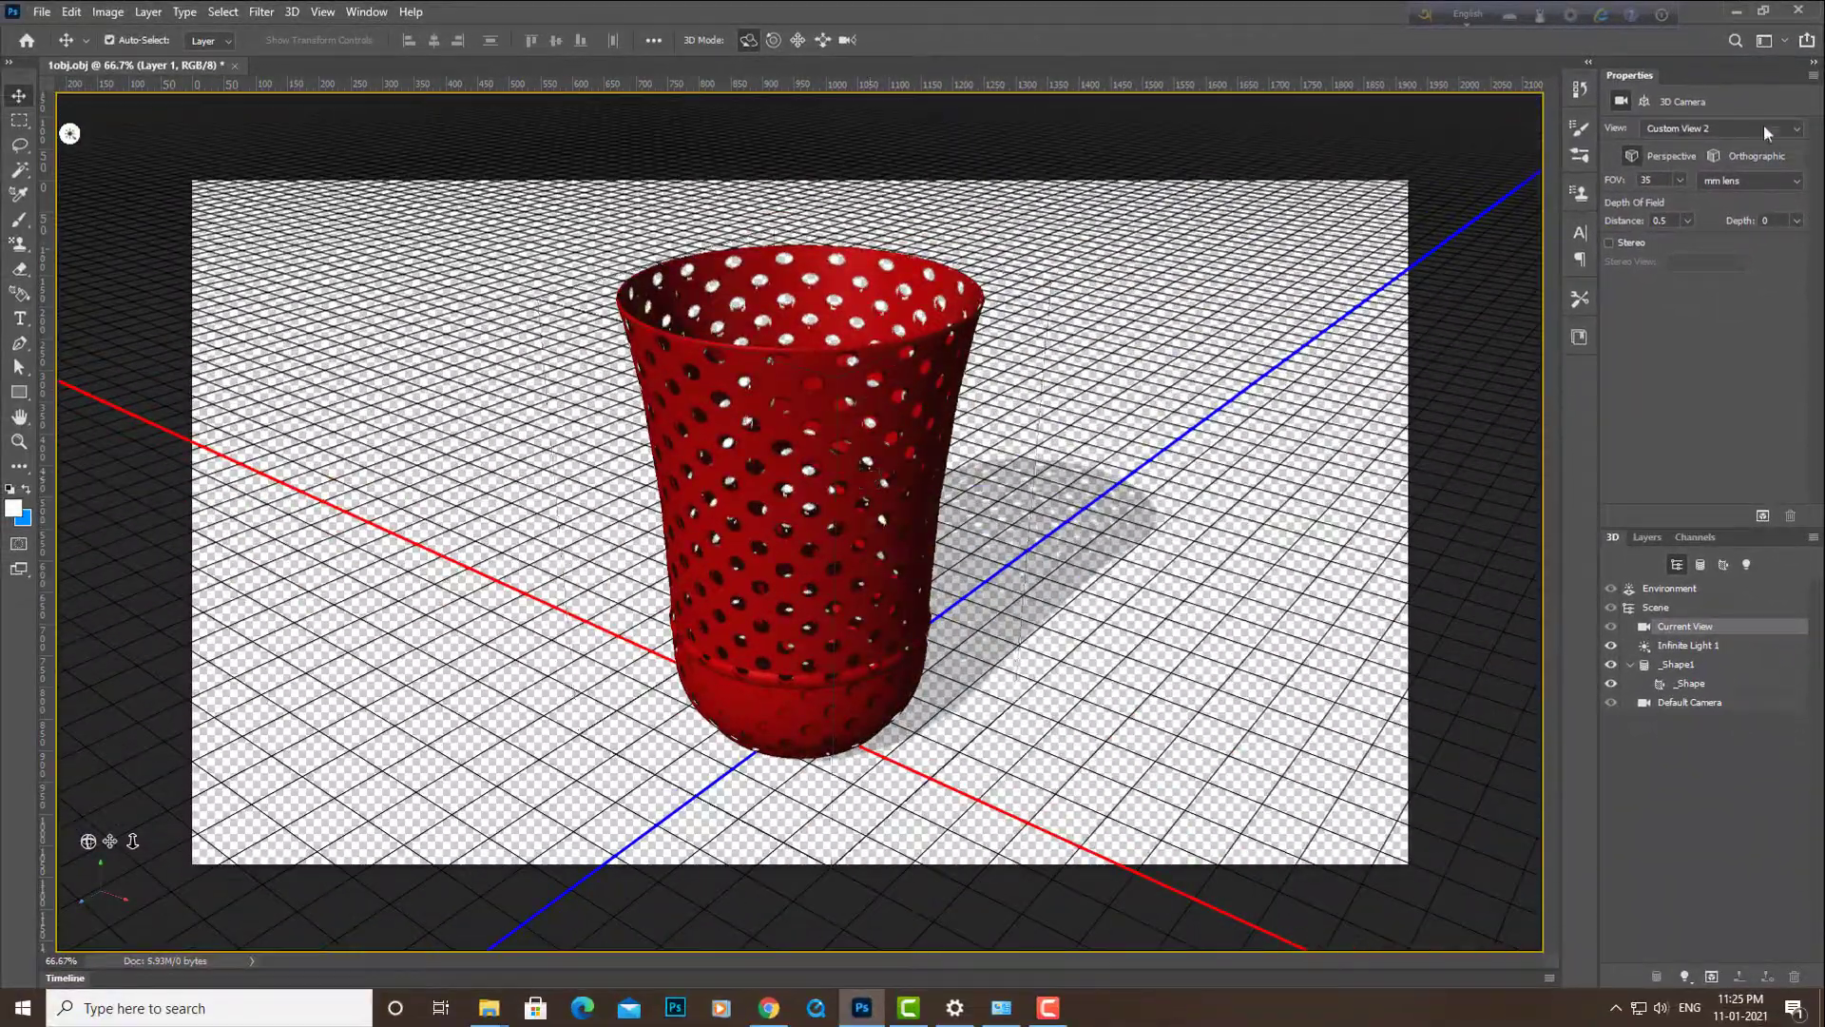
click(1692, 682)
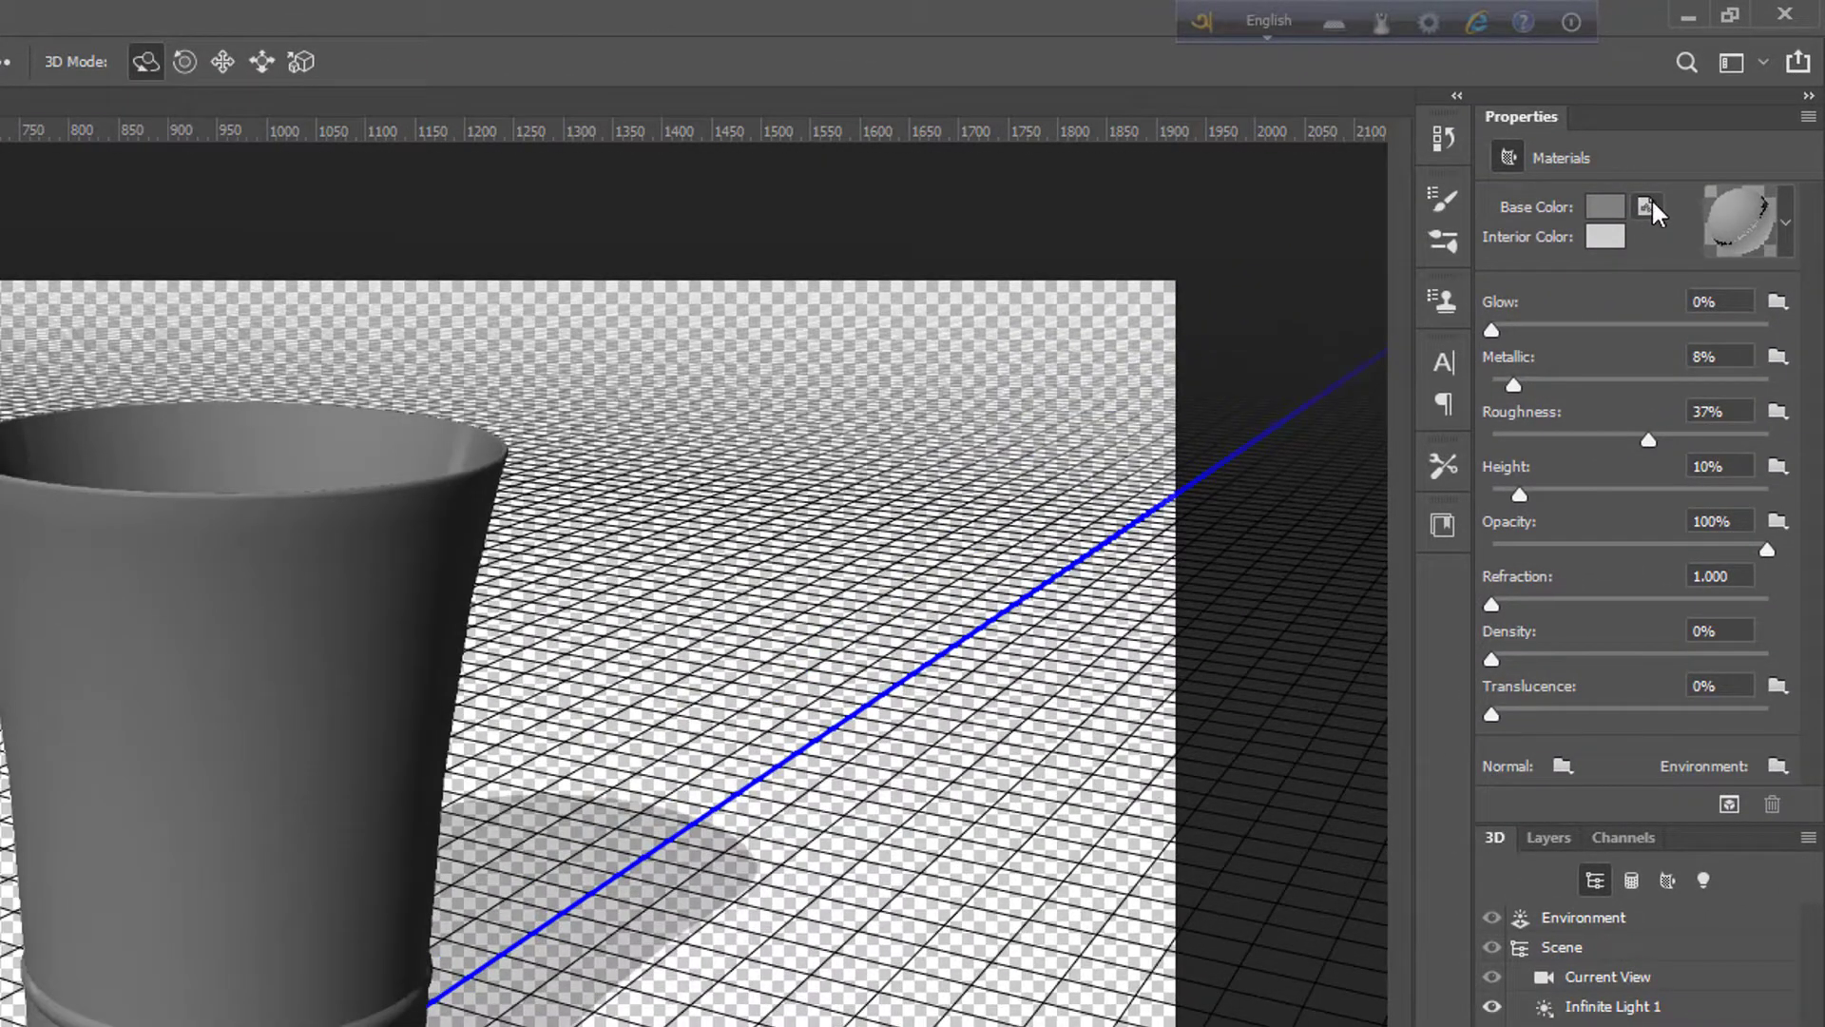
Open the cup's Base Color texture for editing, tiled vertically beside the 3D model
click(1646, 207)
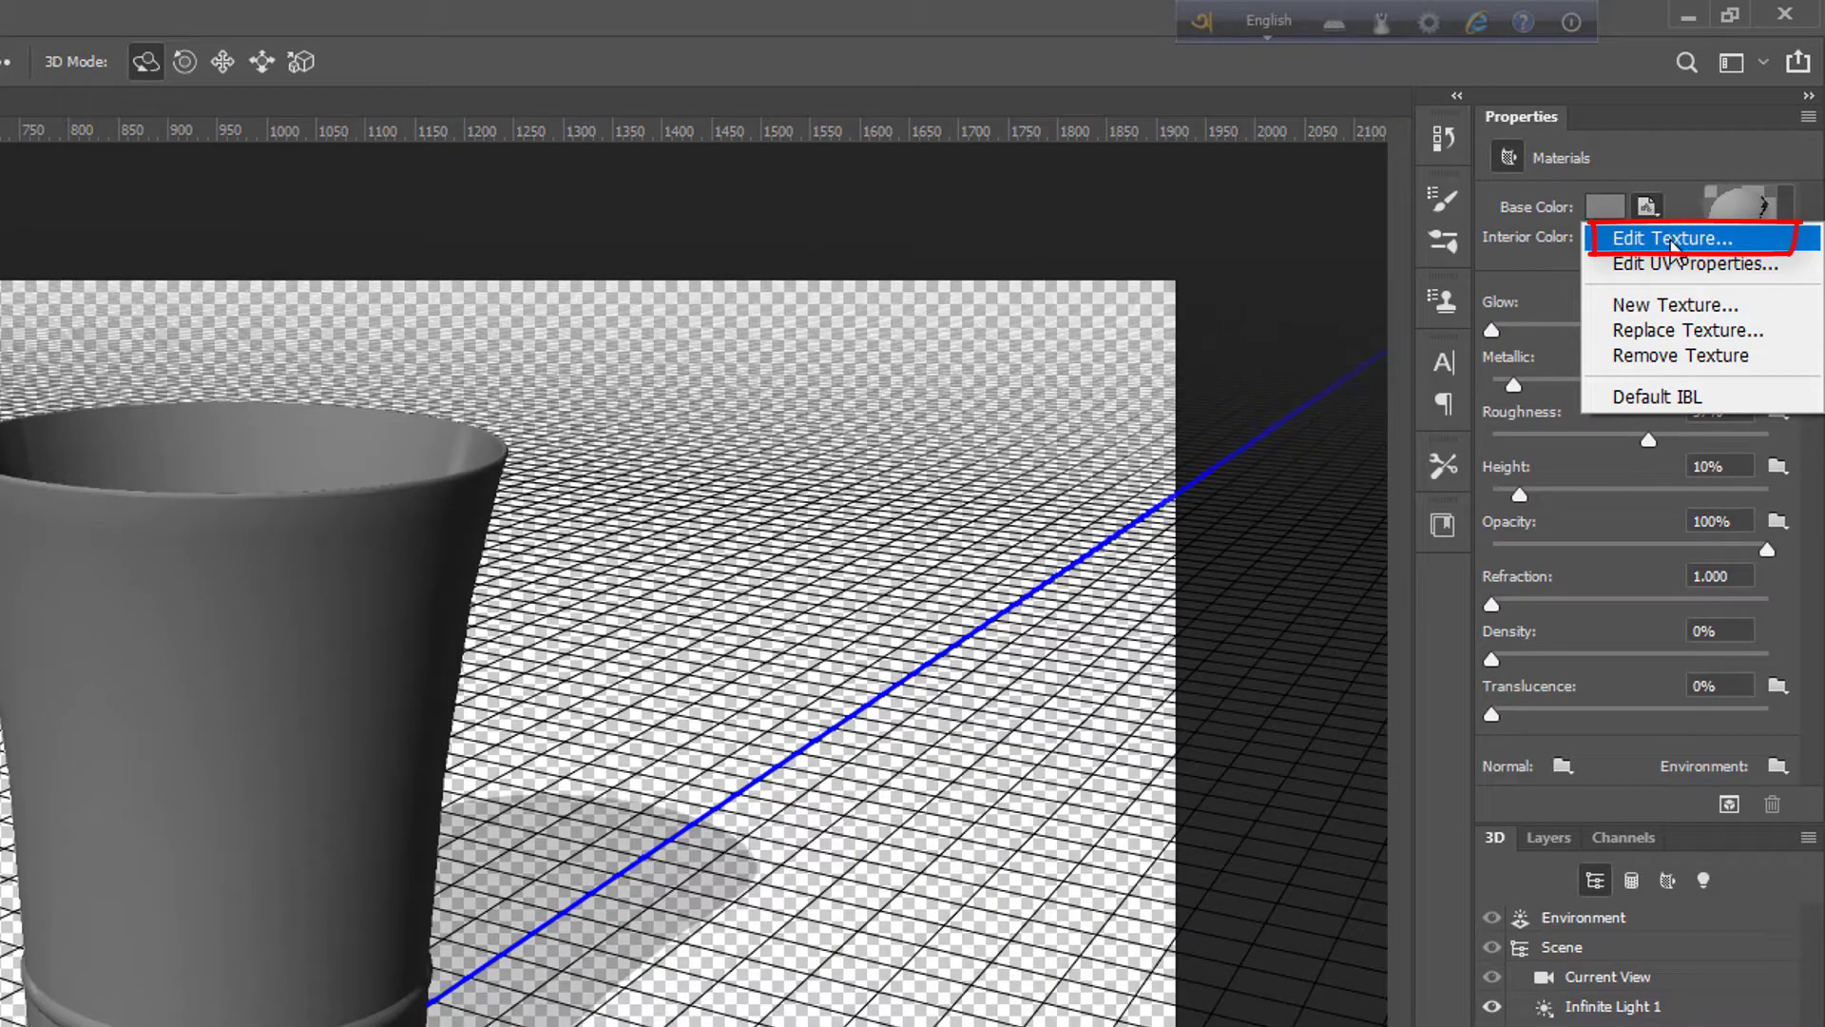
click(1665, 239)
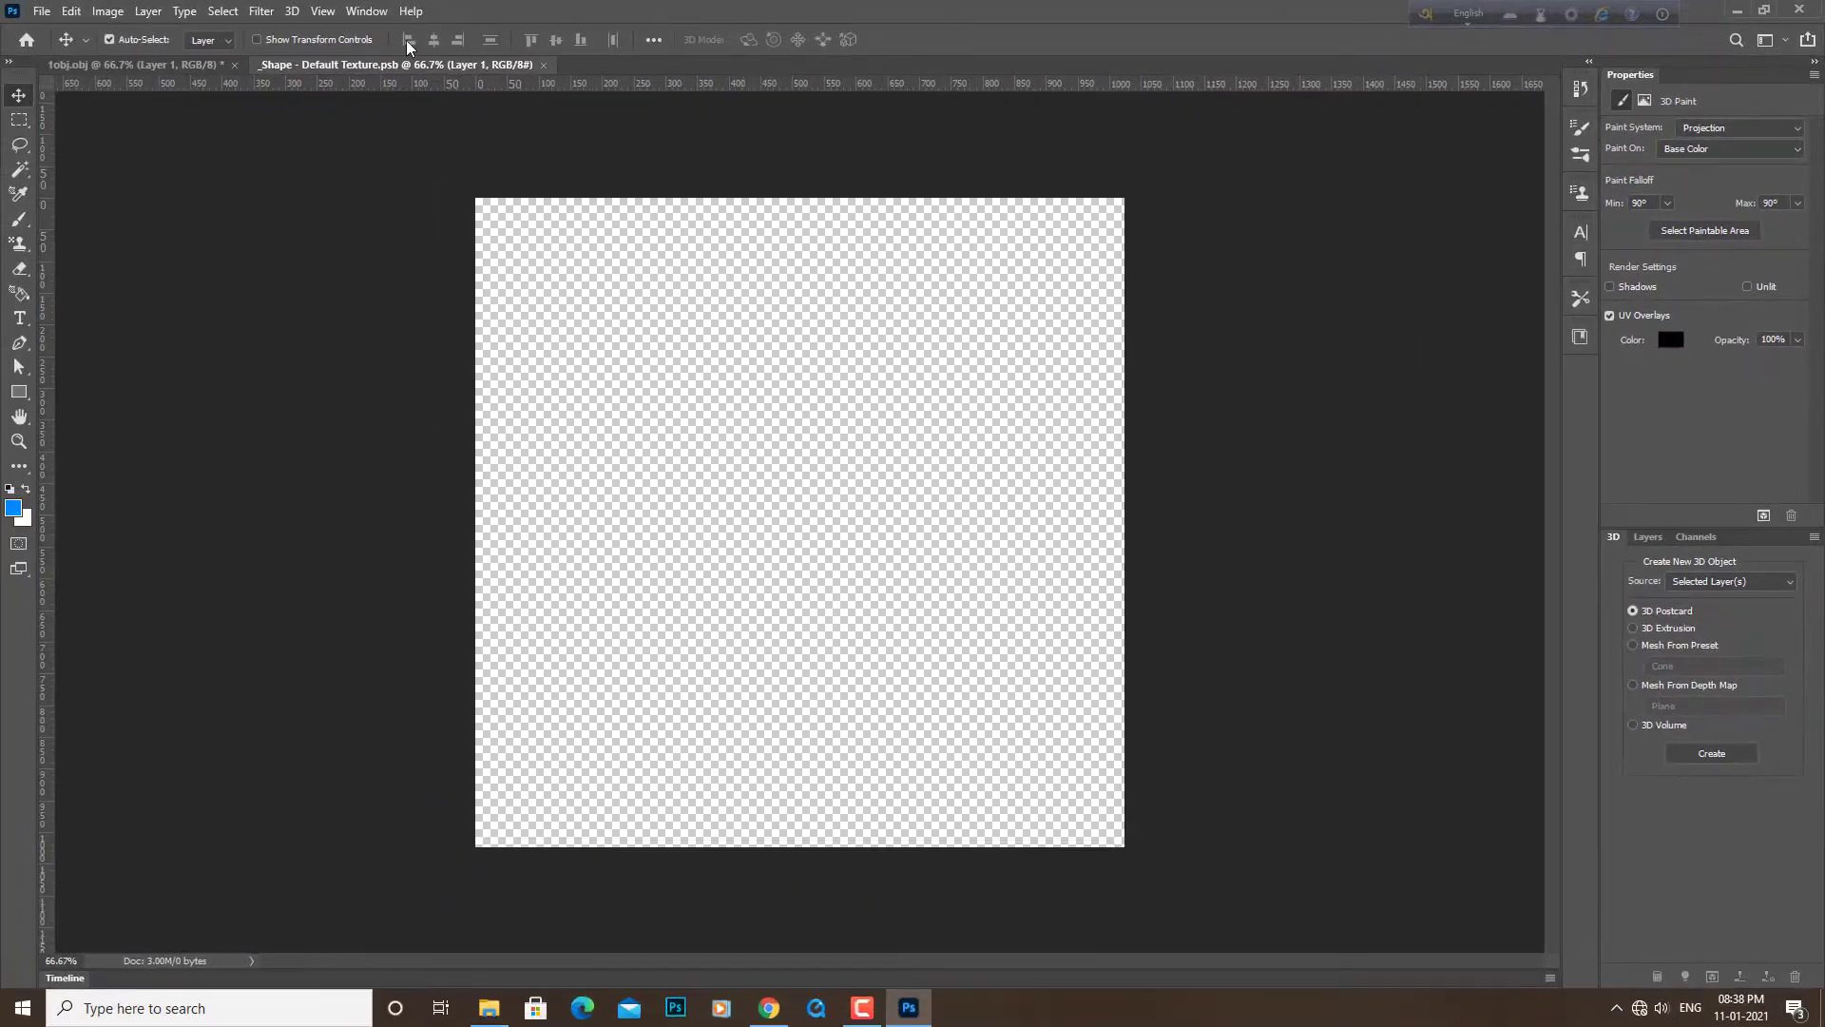
click(366, 12)
mouse_move(427, 32)
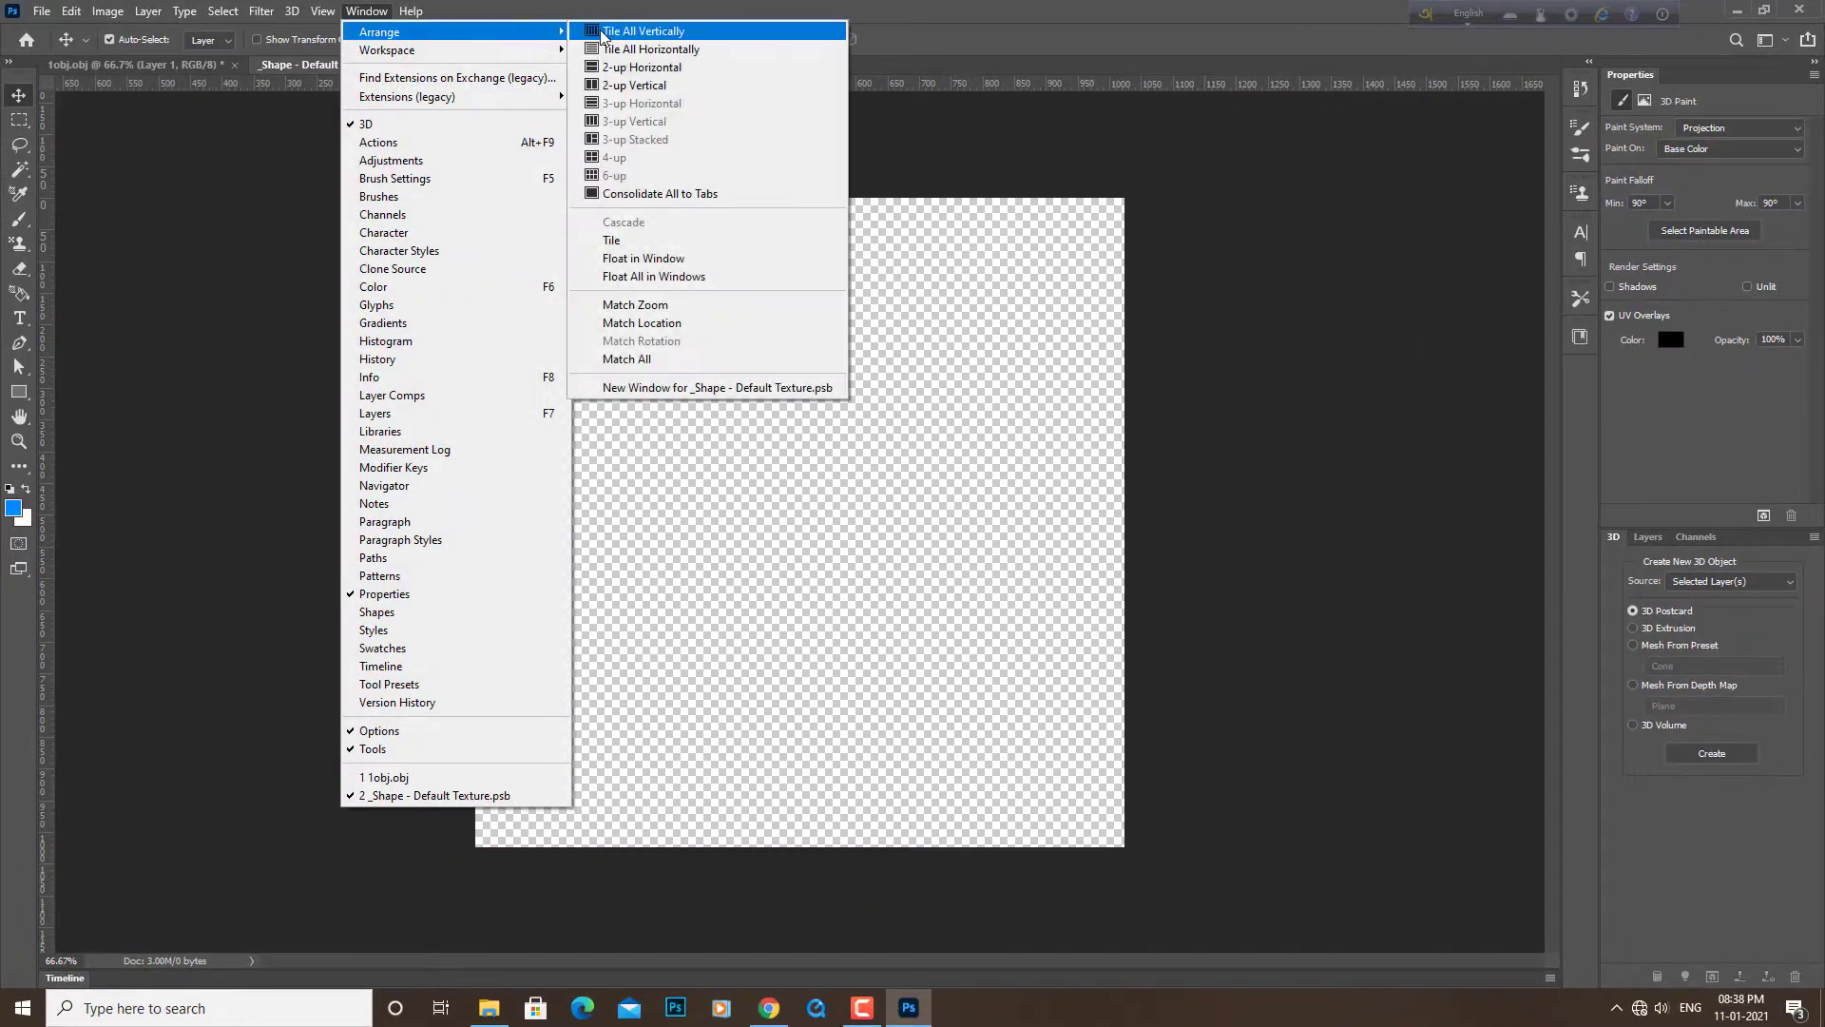
click(639, 32)
key(ctrl+t)
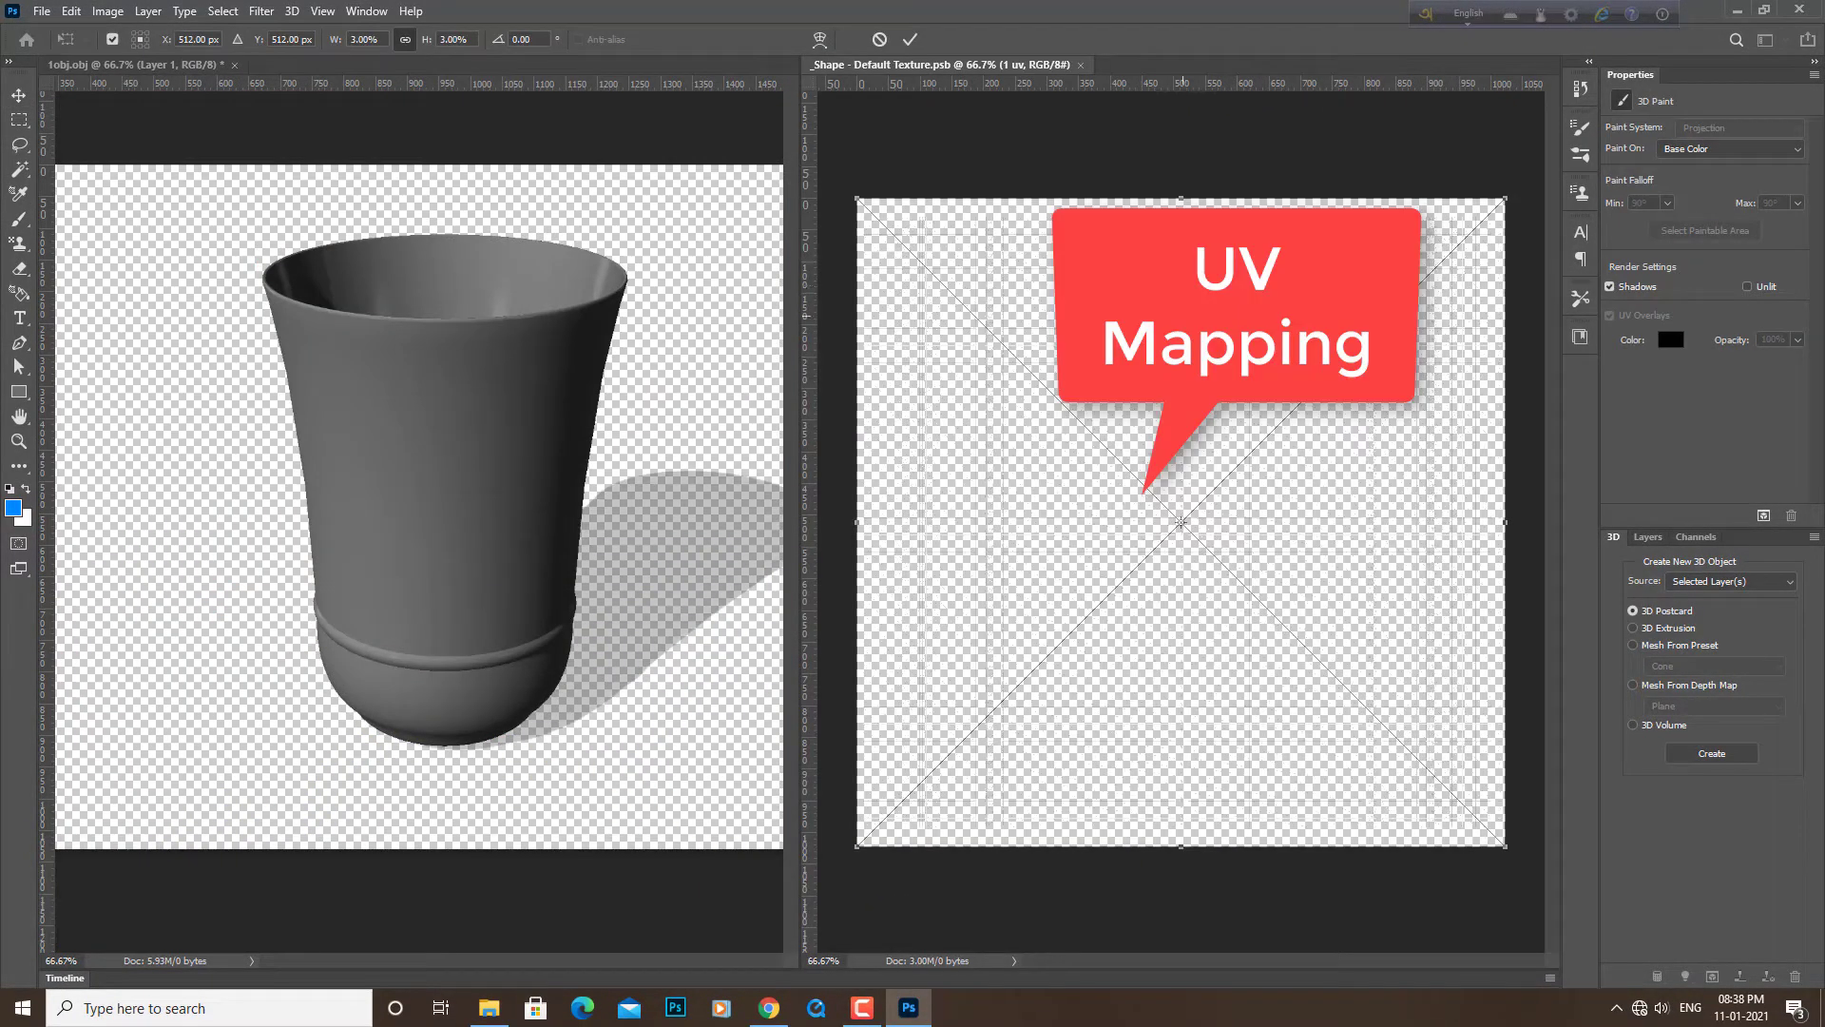
Commit the placed 1 uv layout, add empty Layer 1 beneath it, and swap colours
click(1642, 538)
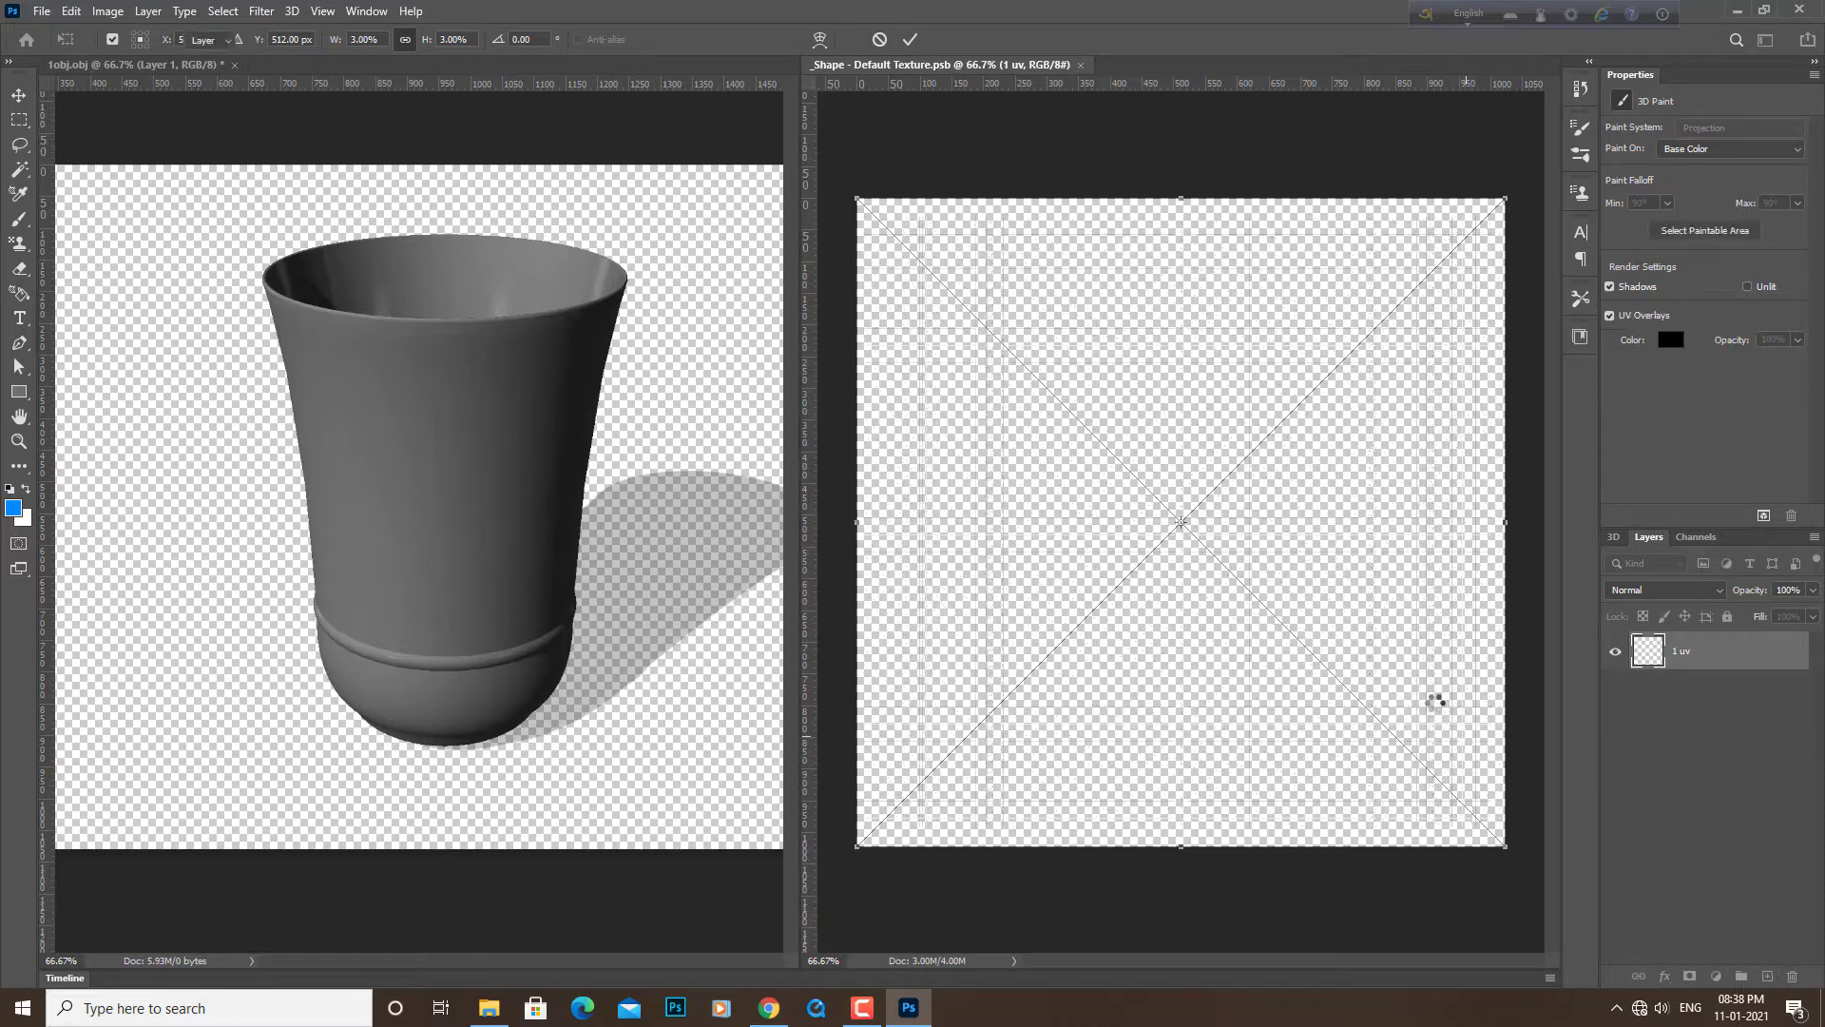
key(Return)
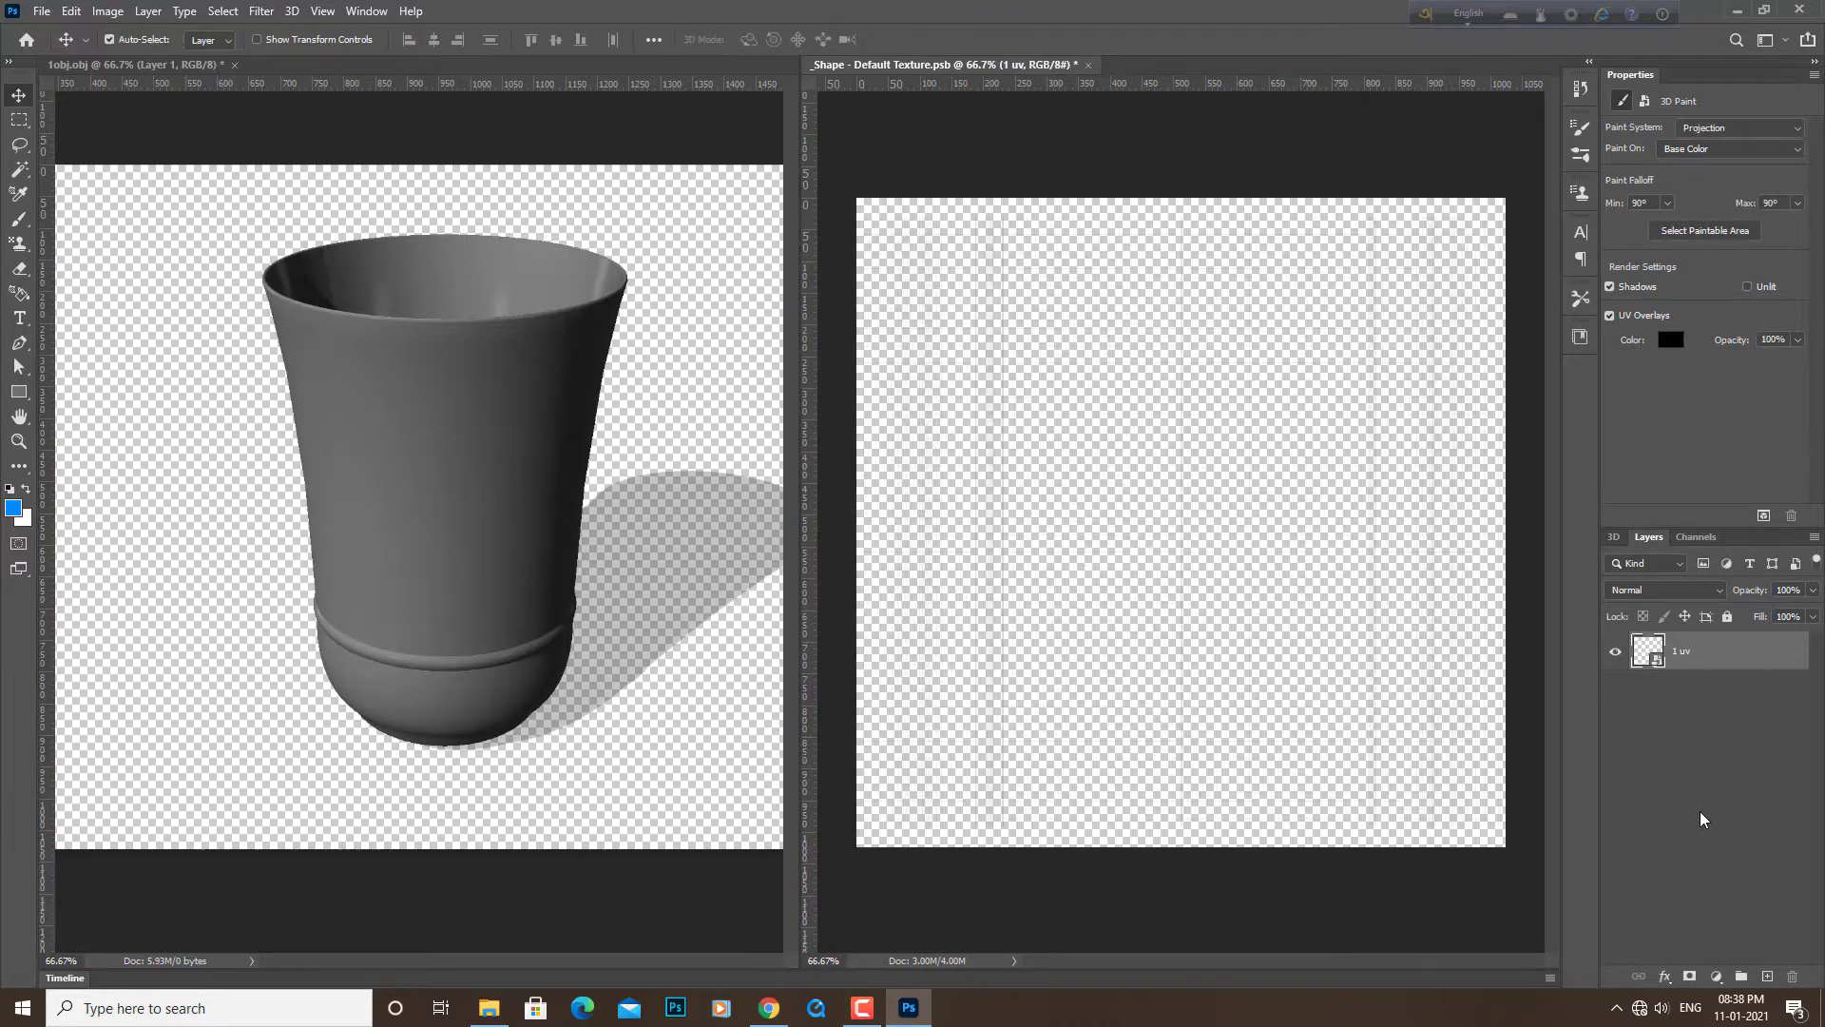
click(1767, 976)
drag(1701, 652, 1697, 708)
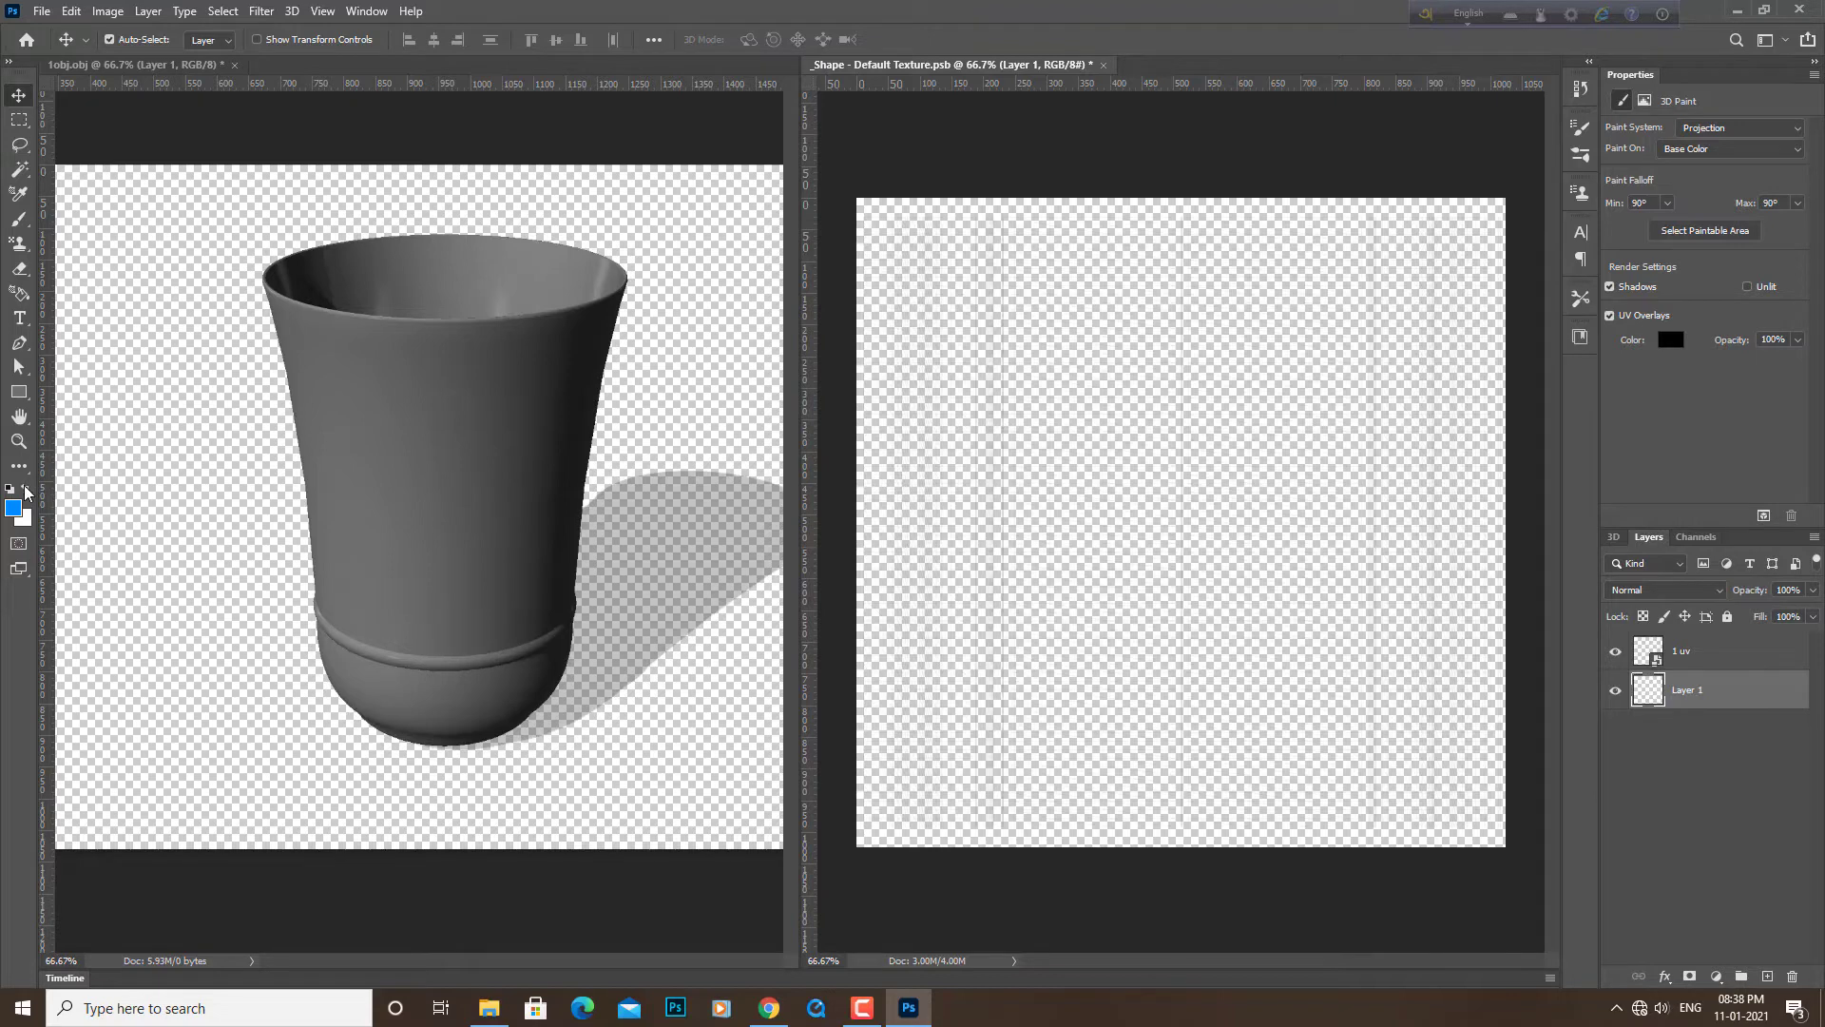
key(x)
Set the background colour to blue 0090ff and fill Layer 1 with it
click(25, 521)
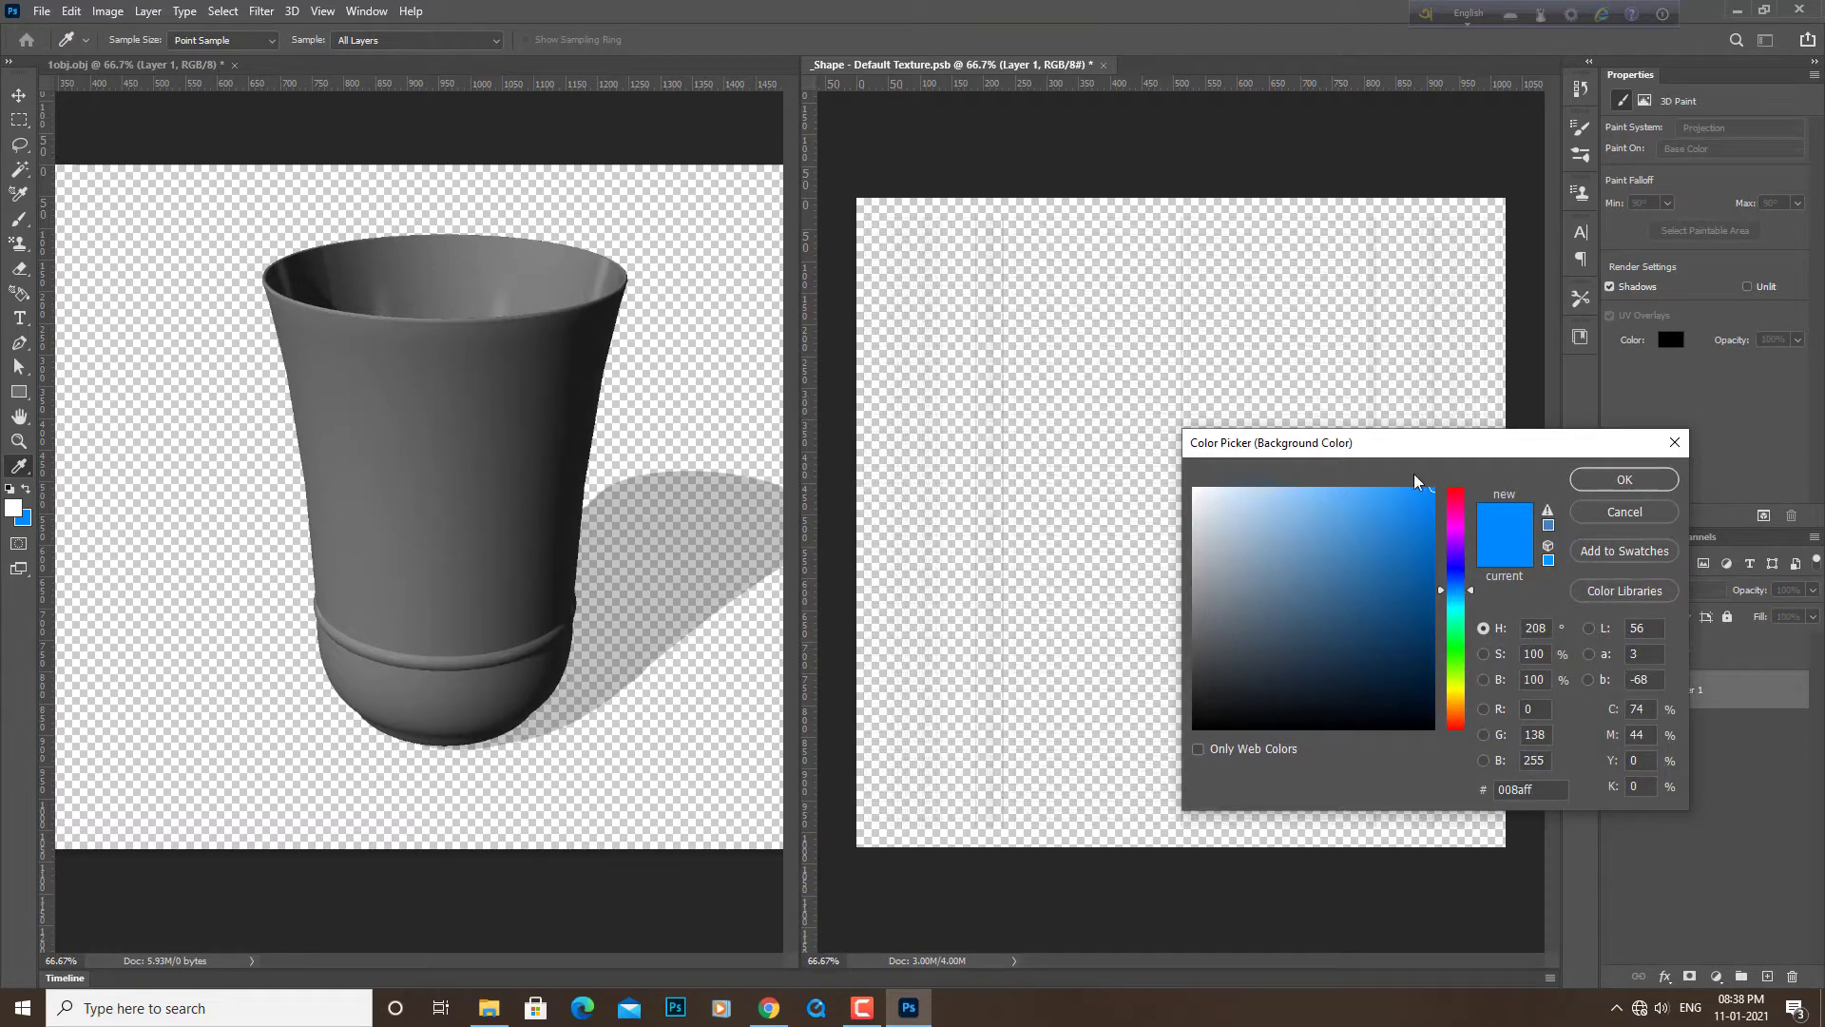
mouse_move(1473, 589)
mouse_down()
mouse_move(1475, 527)
mouse_move(1476, 649)
mouse_move(1489, 528)
mouse_move(1493, 599)
mouse_up()
click(1616, 481)
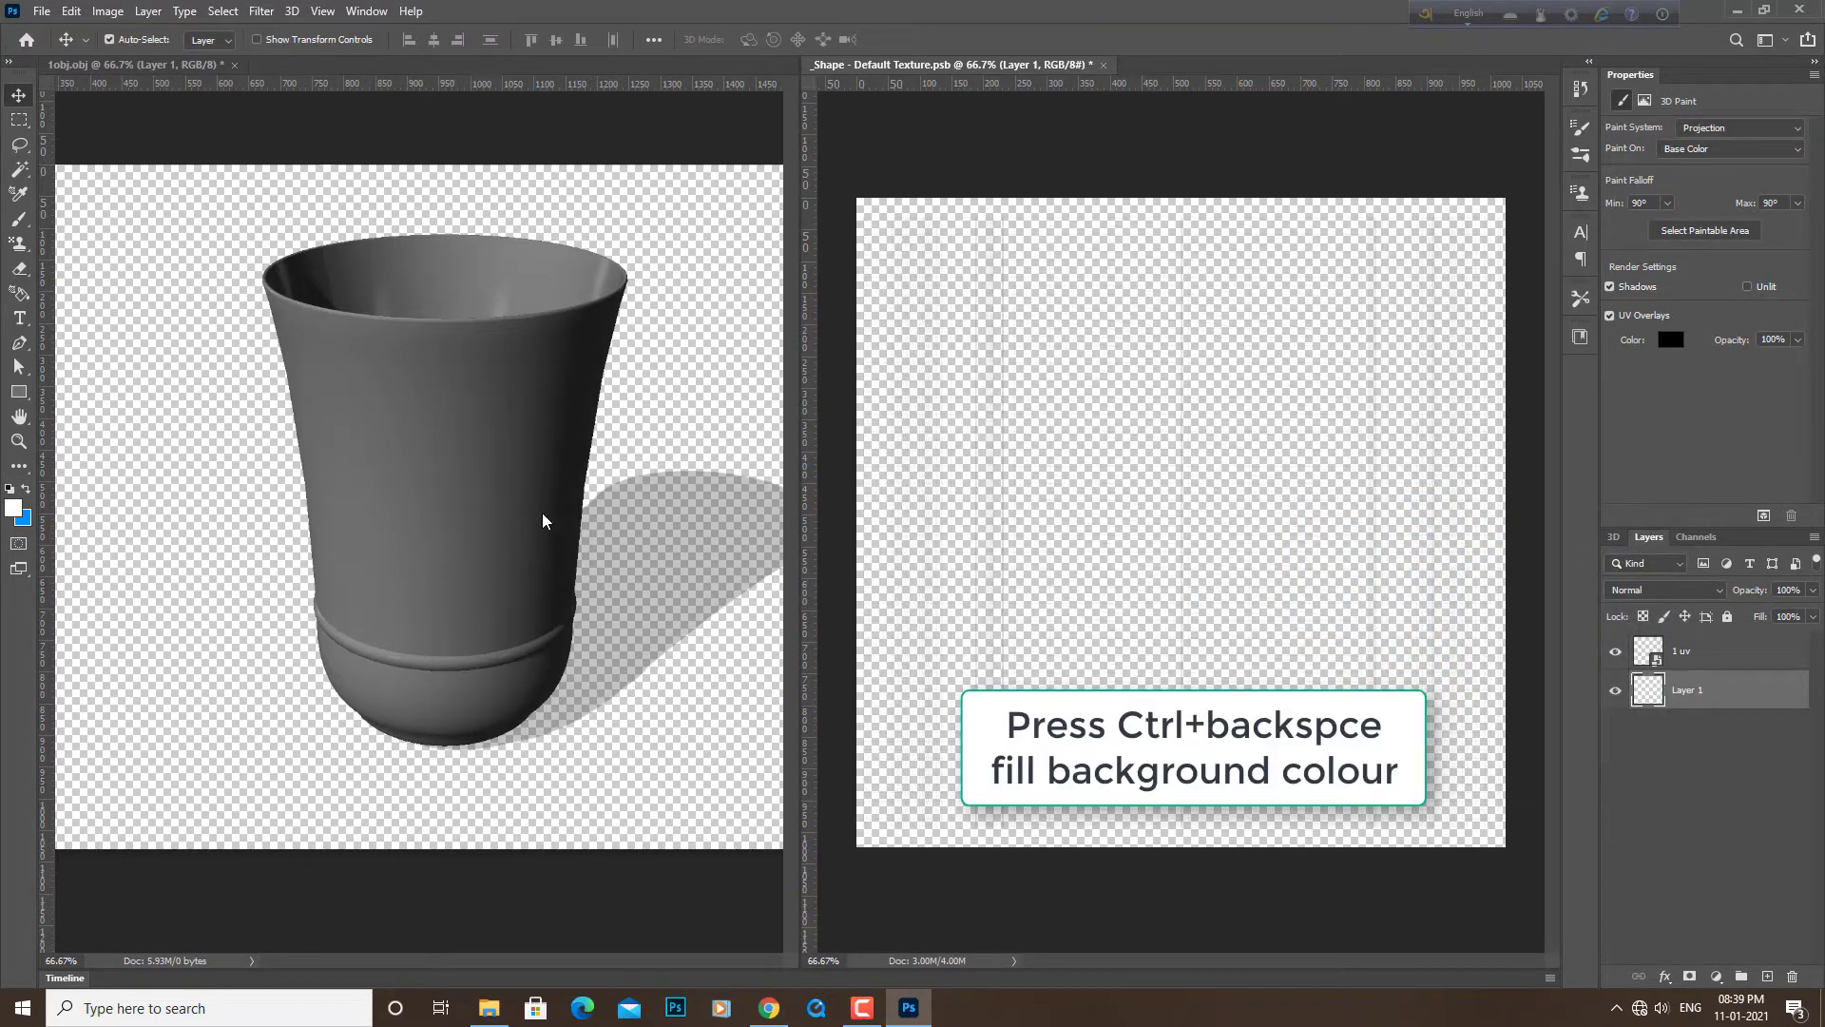
key(ctrl+BackSpace)
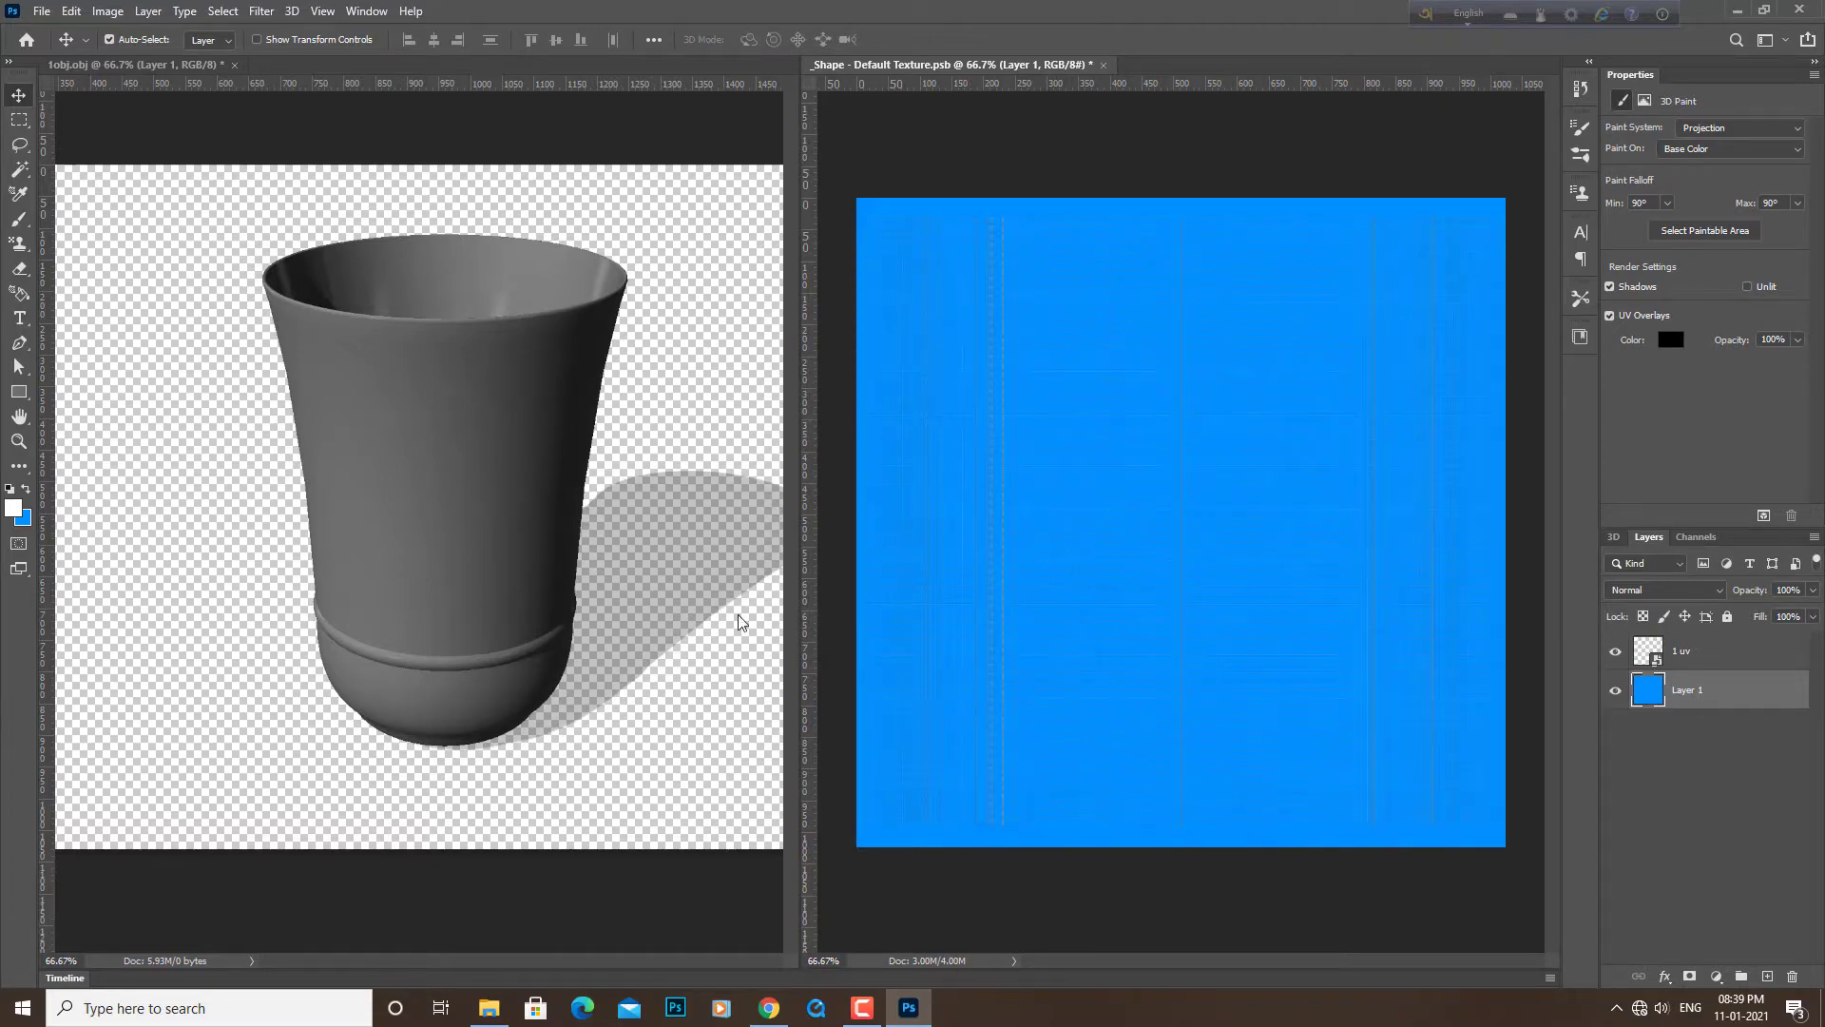
Check the blue cup in the 3D document, then view the texture at actual size
click(740, 620)
drag(706, 686, 668, 711)
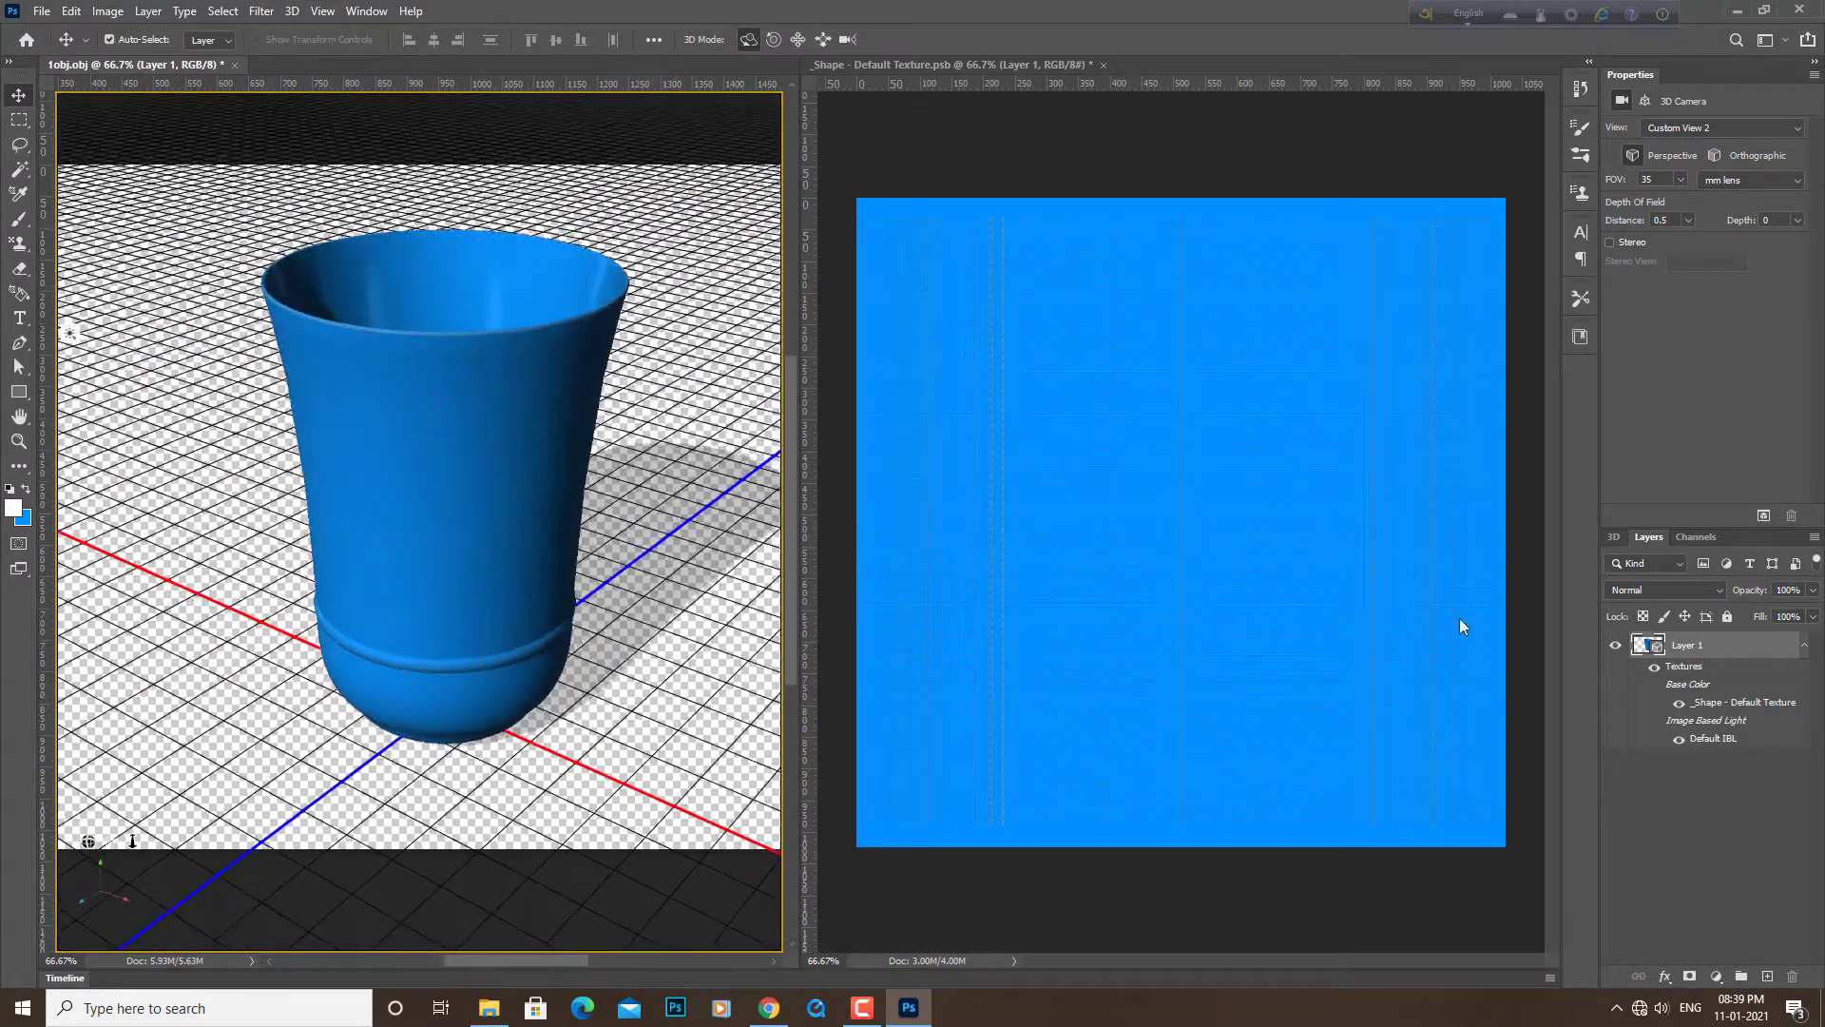
click(1232, 472)
key(ctrl+1)
At 200% zoom, add vertical guides at 227 and 505 px and a horizontal guide at 28 px
key(ctrl+plus)
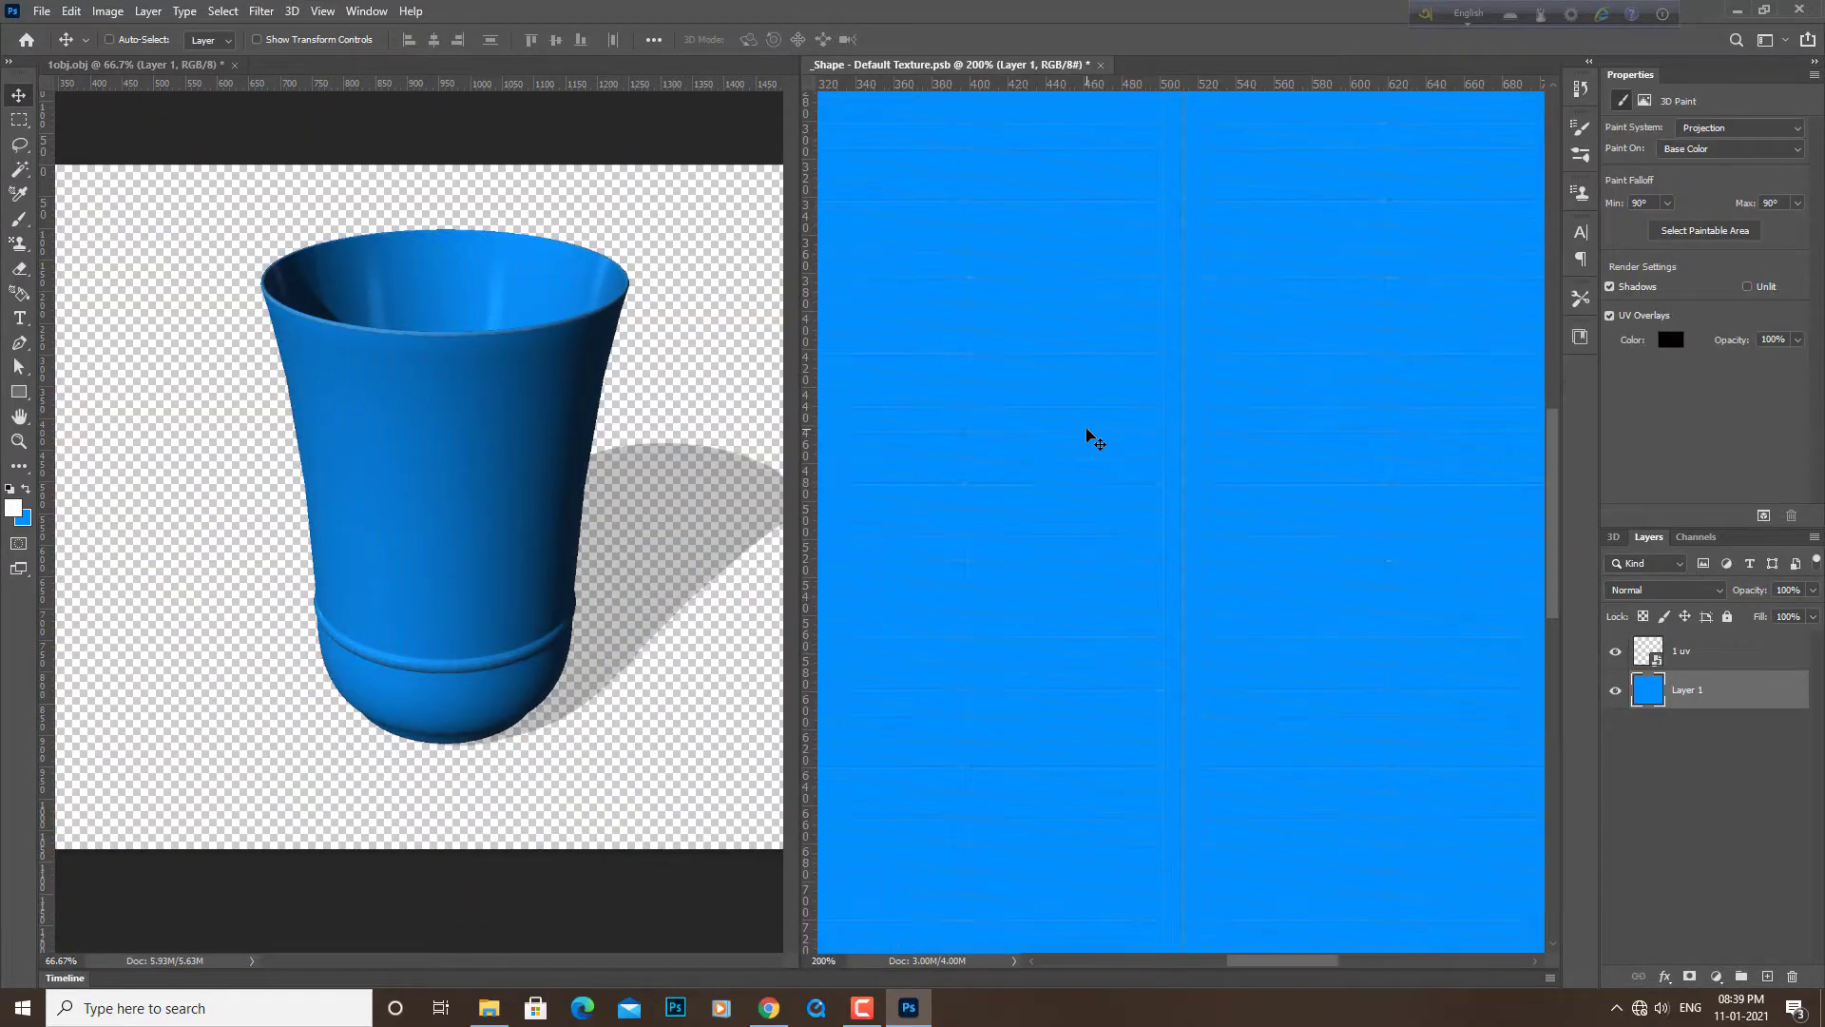
drag(1089, 435, 1164, 529)
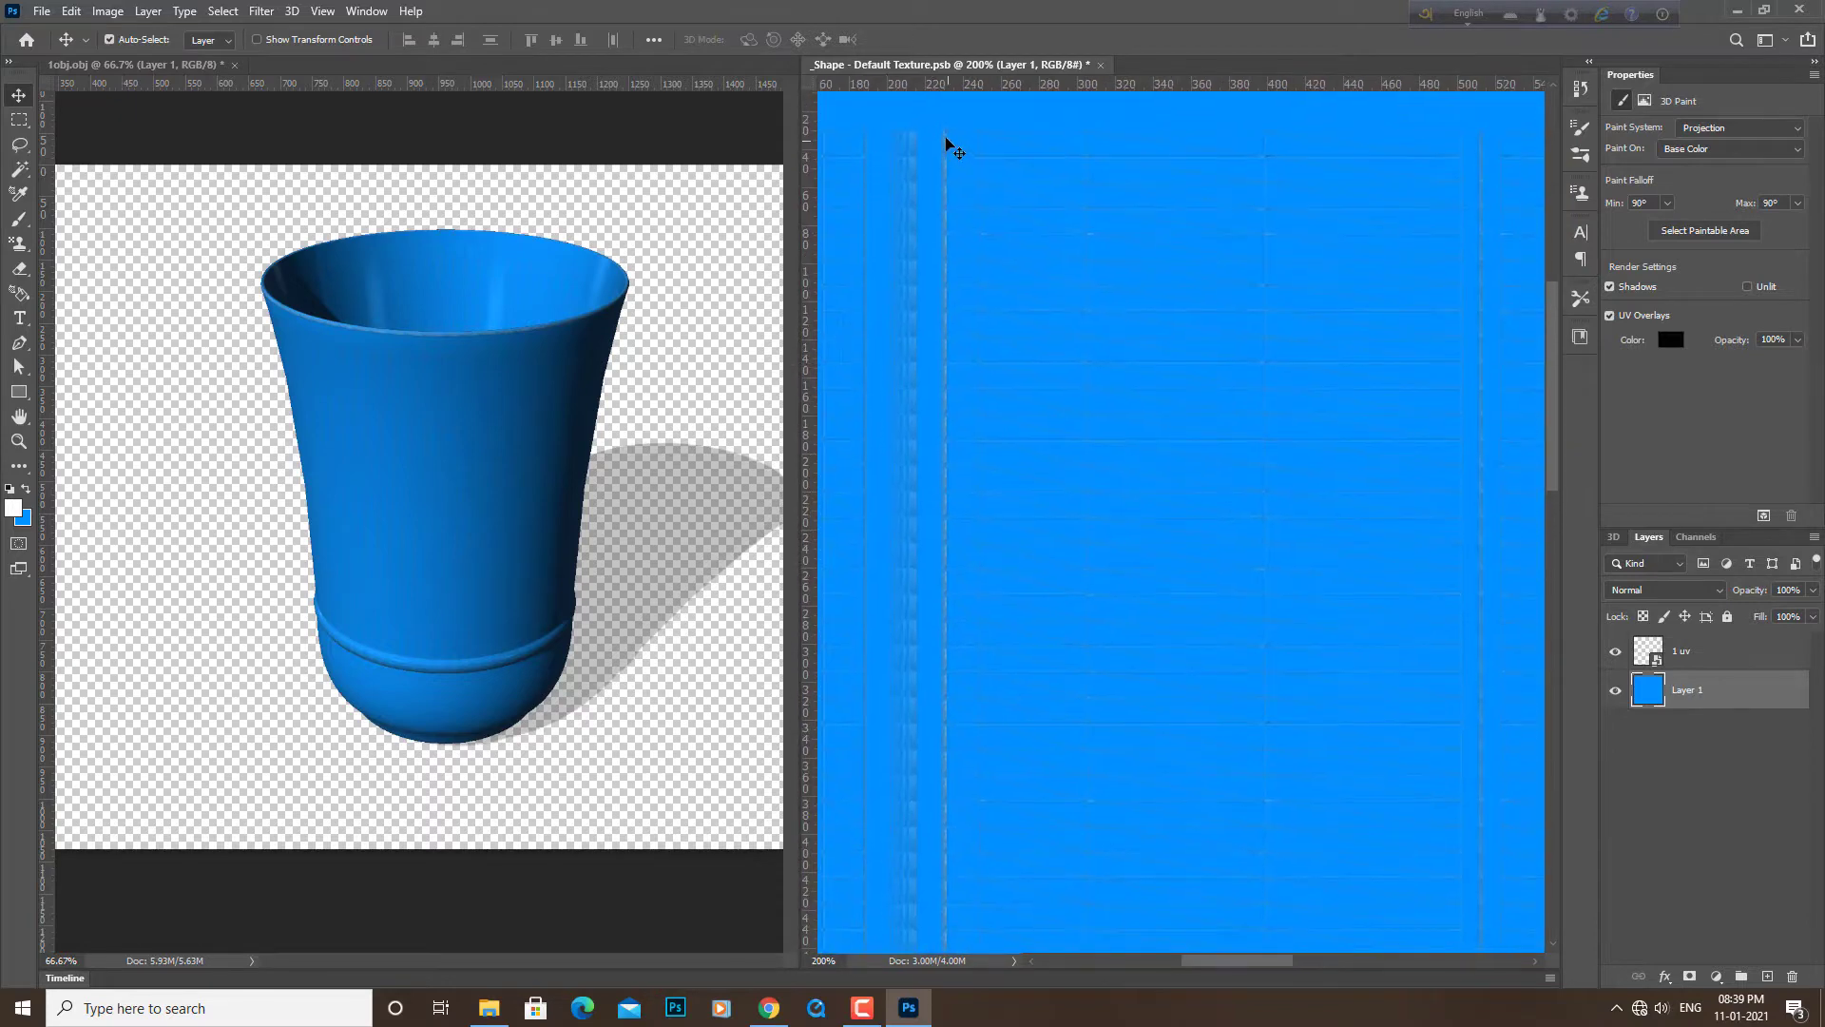
drag(810, 204, 938, 114)
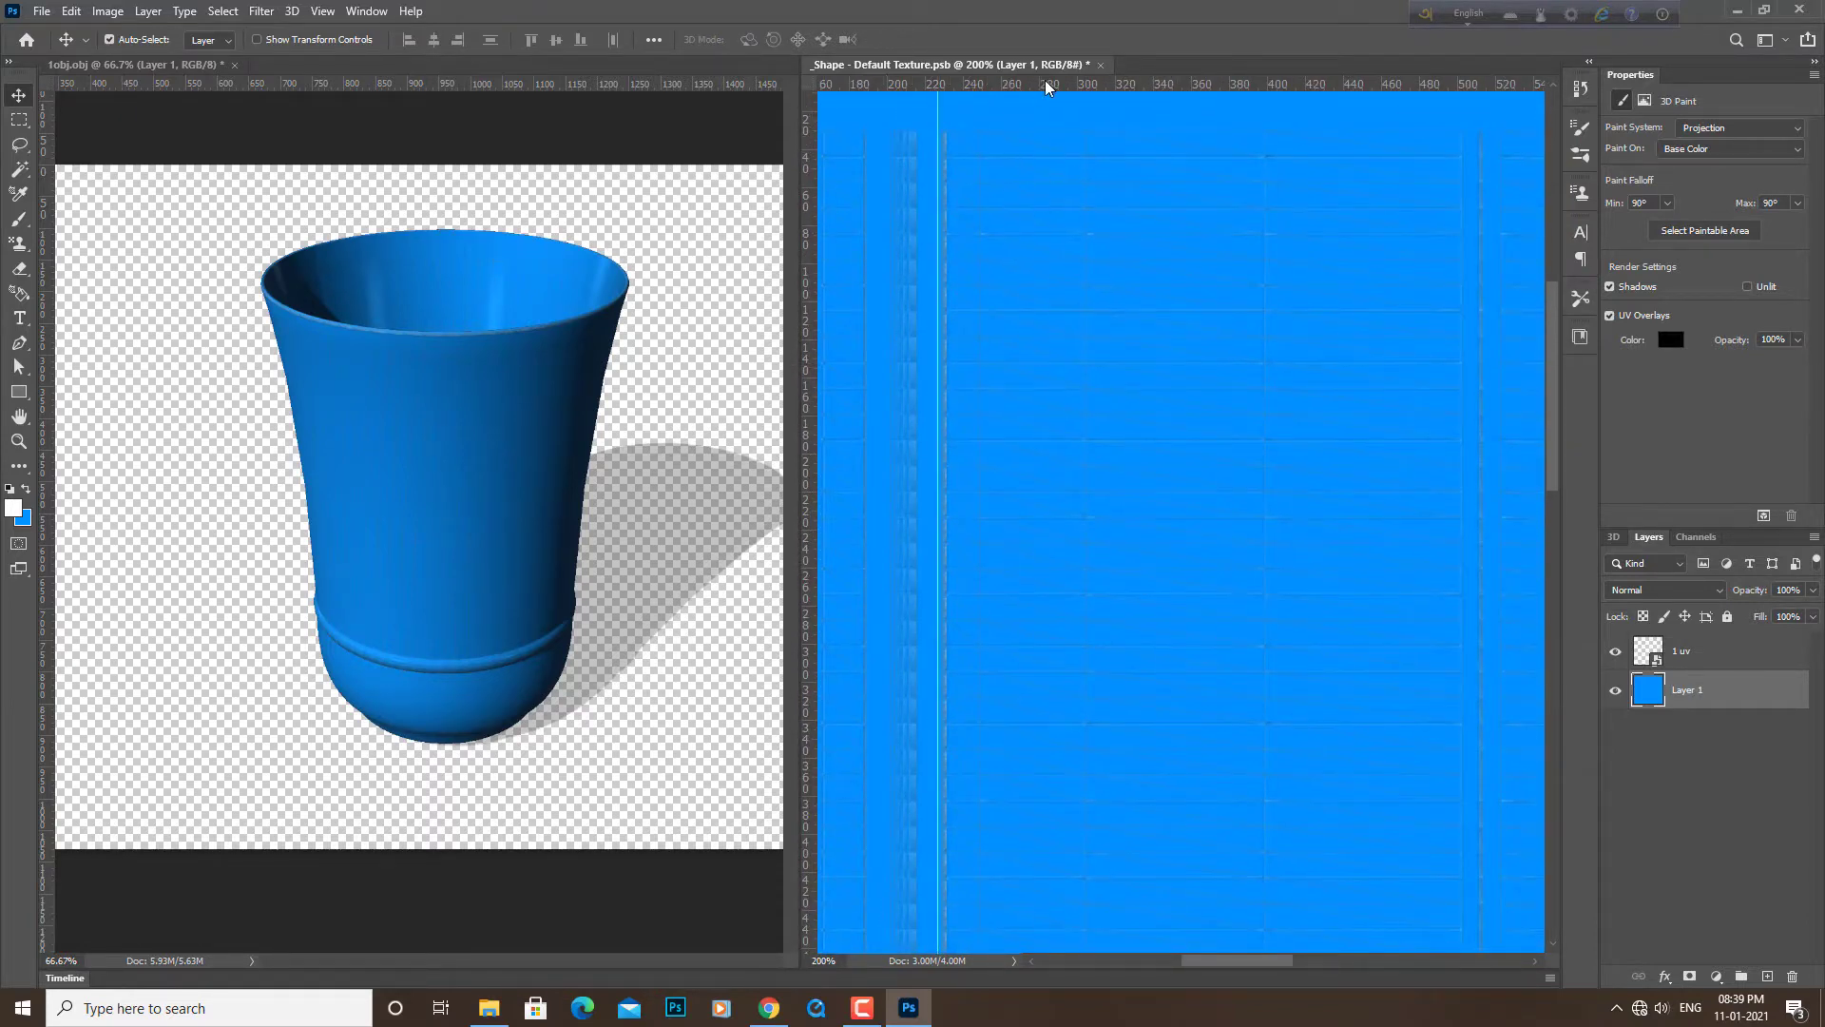
drag(1049, 88, 1138, 127)
scroll(1201, 562, down, 5)
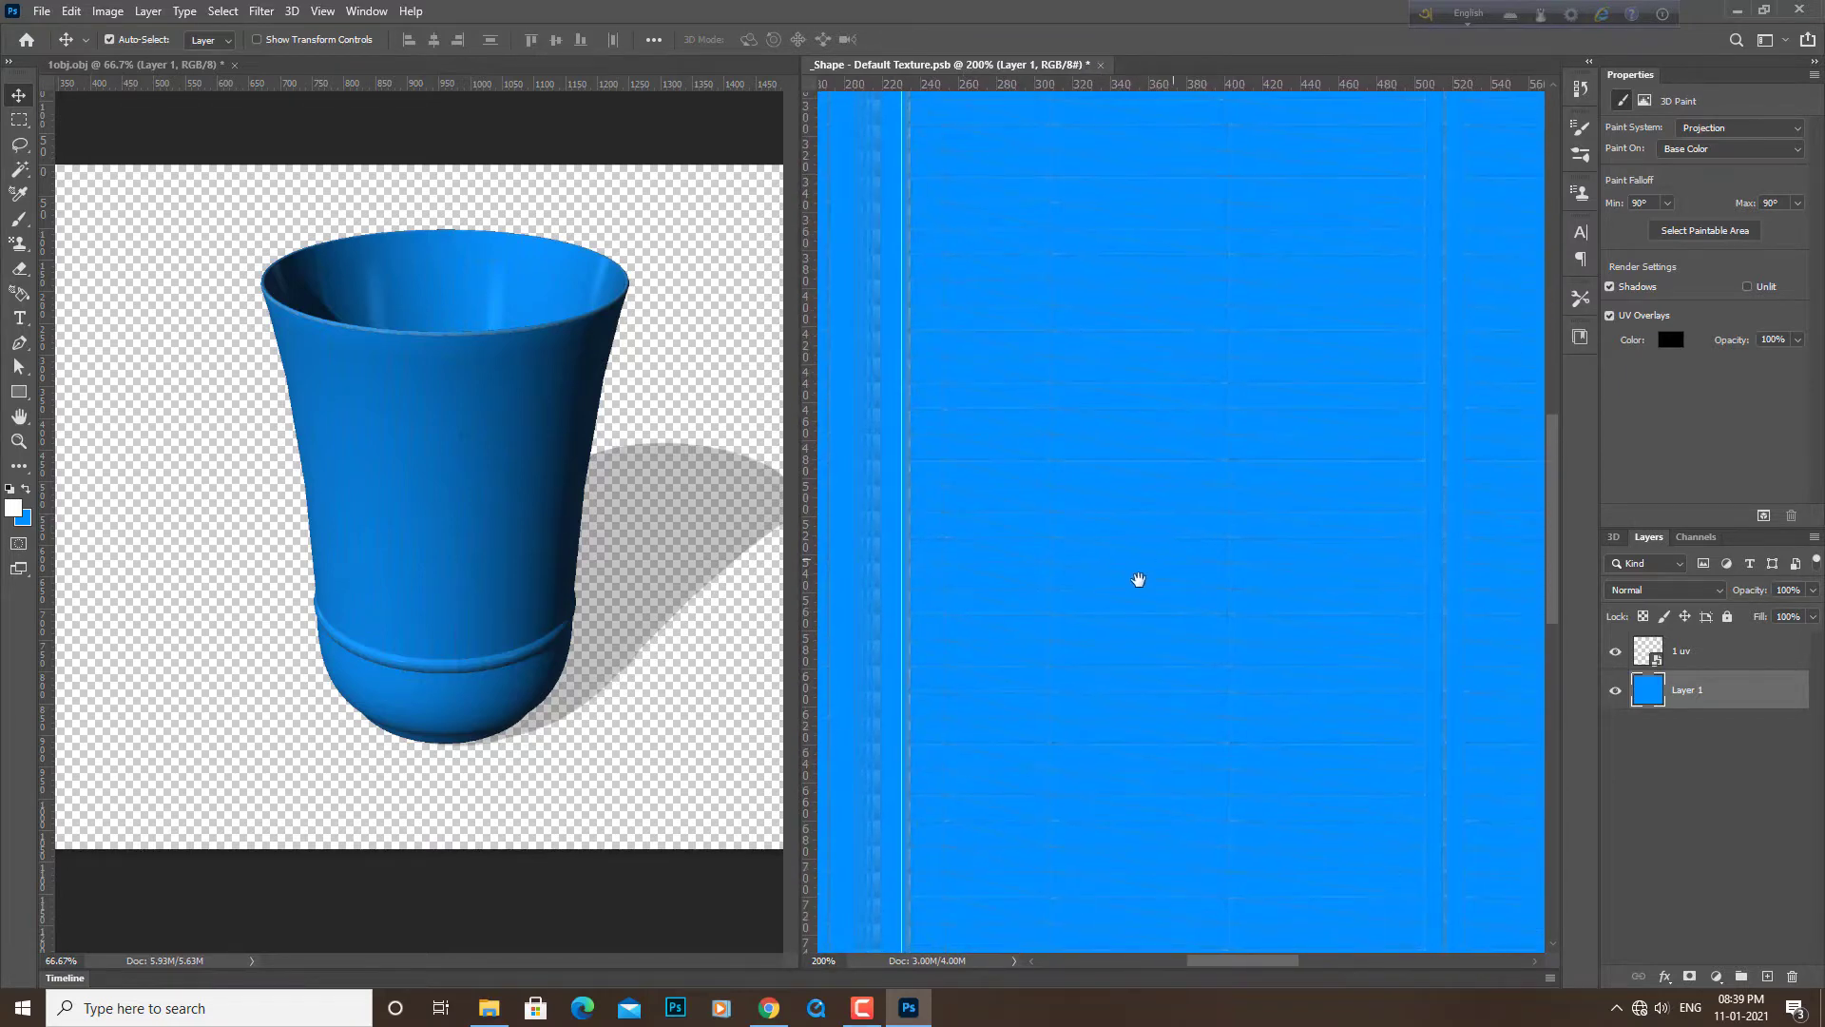
drag(1202, 561, 1060, 579)
drag(823, 393, 1312, 222)
Add a horizontal guide at 993 px and a vertical guide at 304 px, then fit the texture
scroll(1247, 646, down, 5)
drag(1248, 645, 1251, 447)
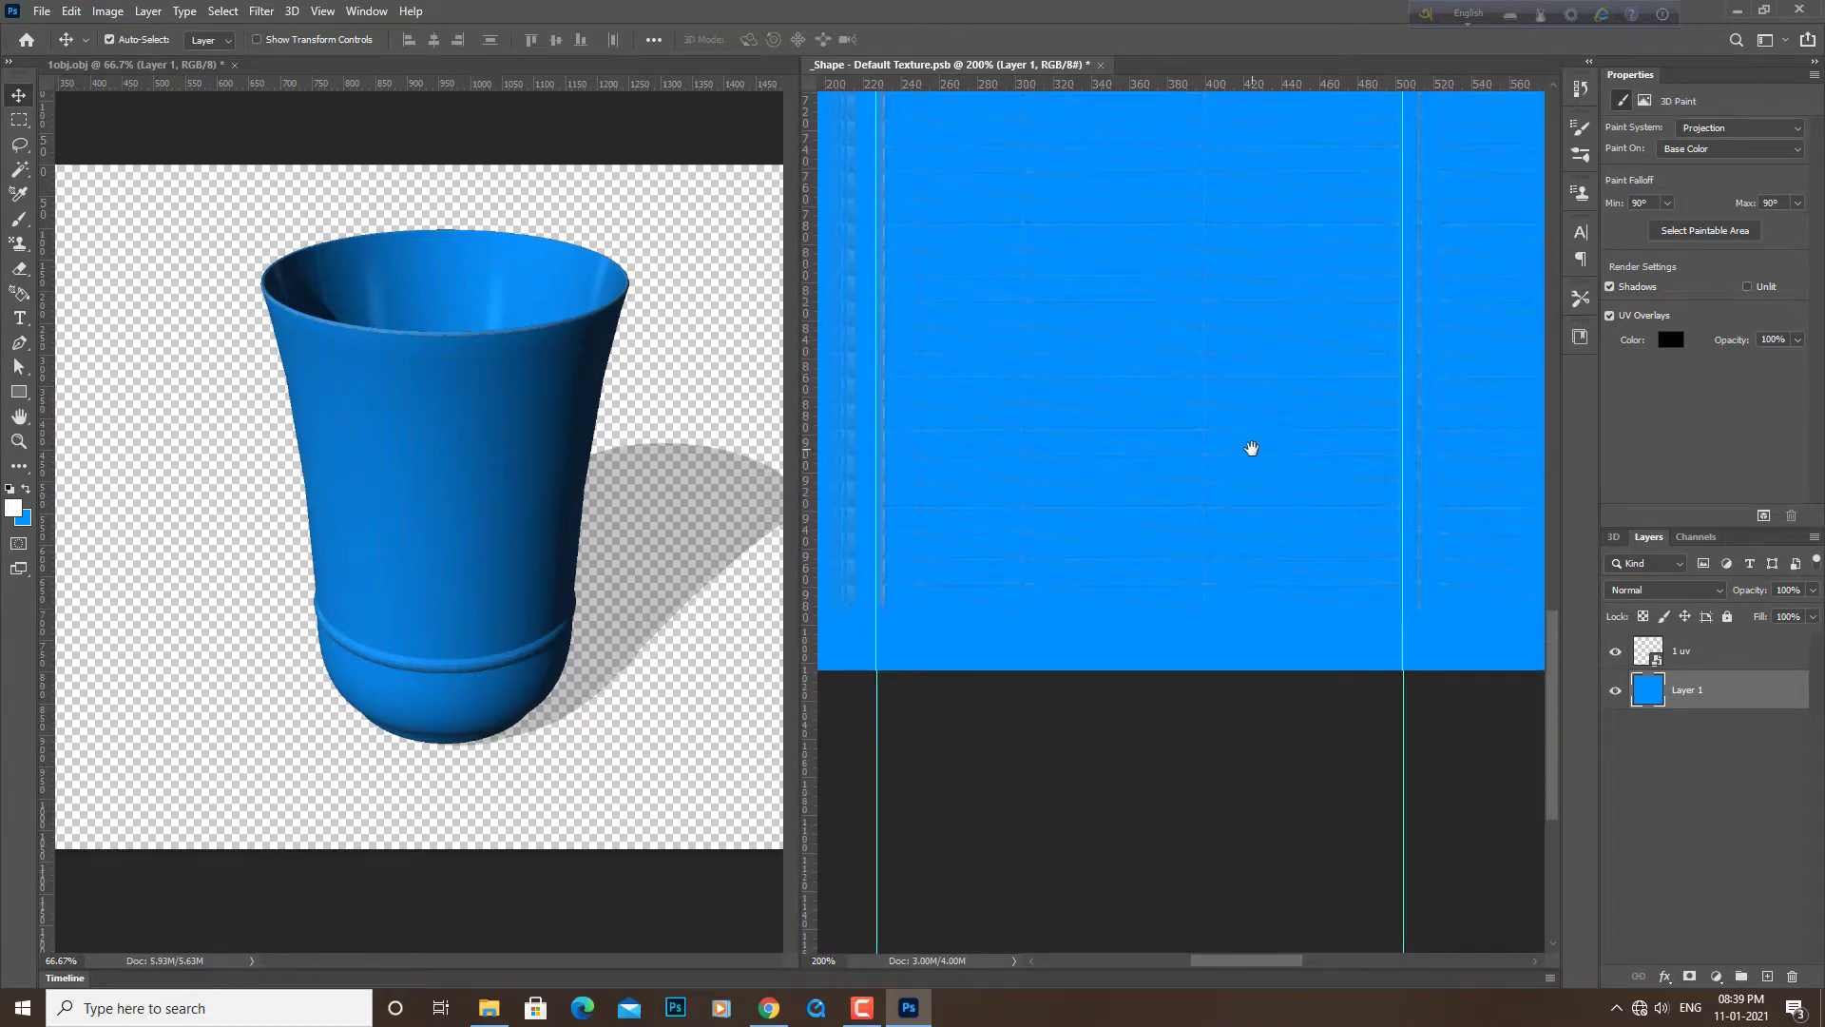
drag(1167, 97, 1313, 612)
drag(1314, 612, 1313, 612)
drag(811, 271, 1023, 168)
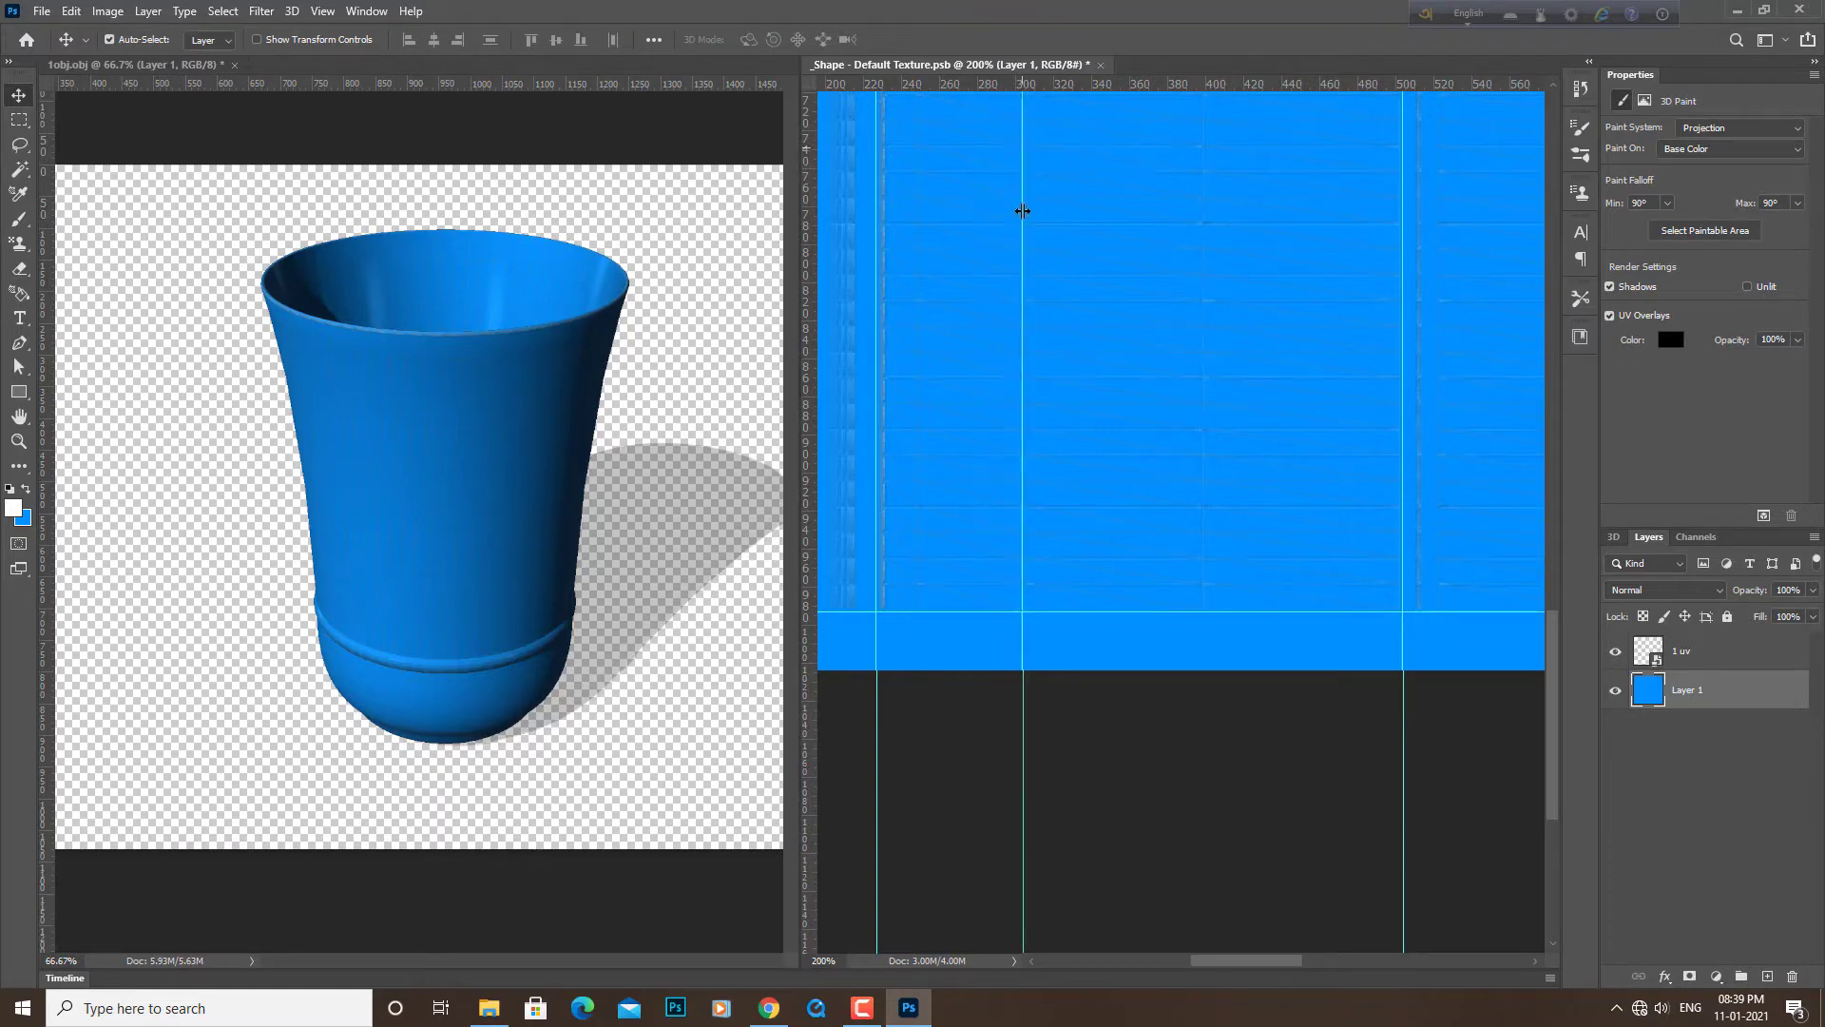
key(ctrl+0)
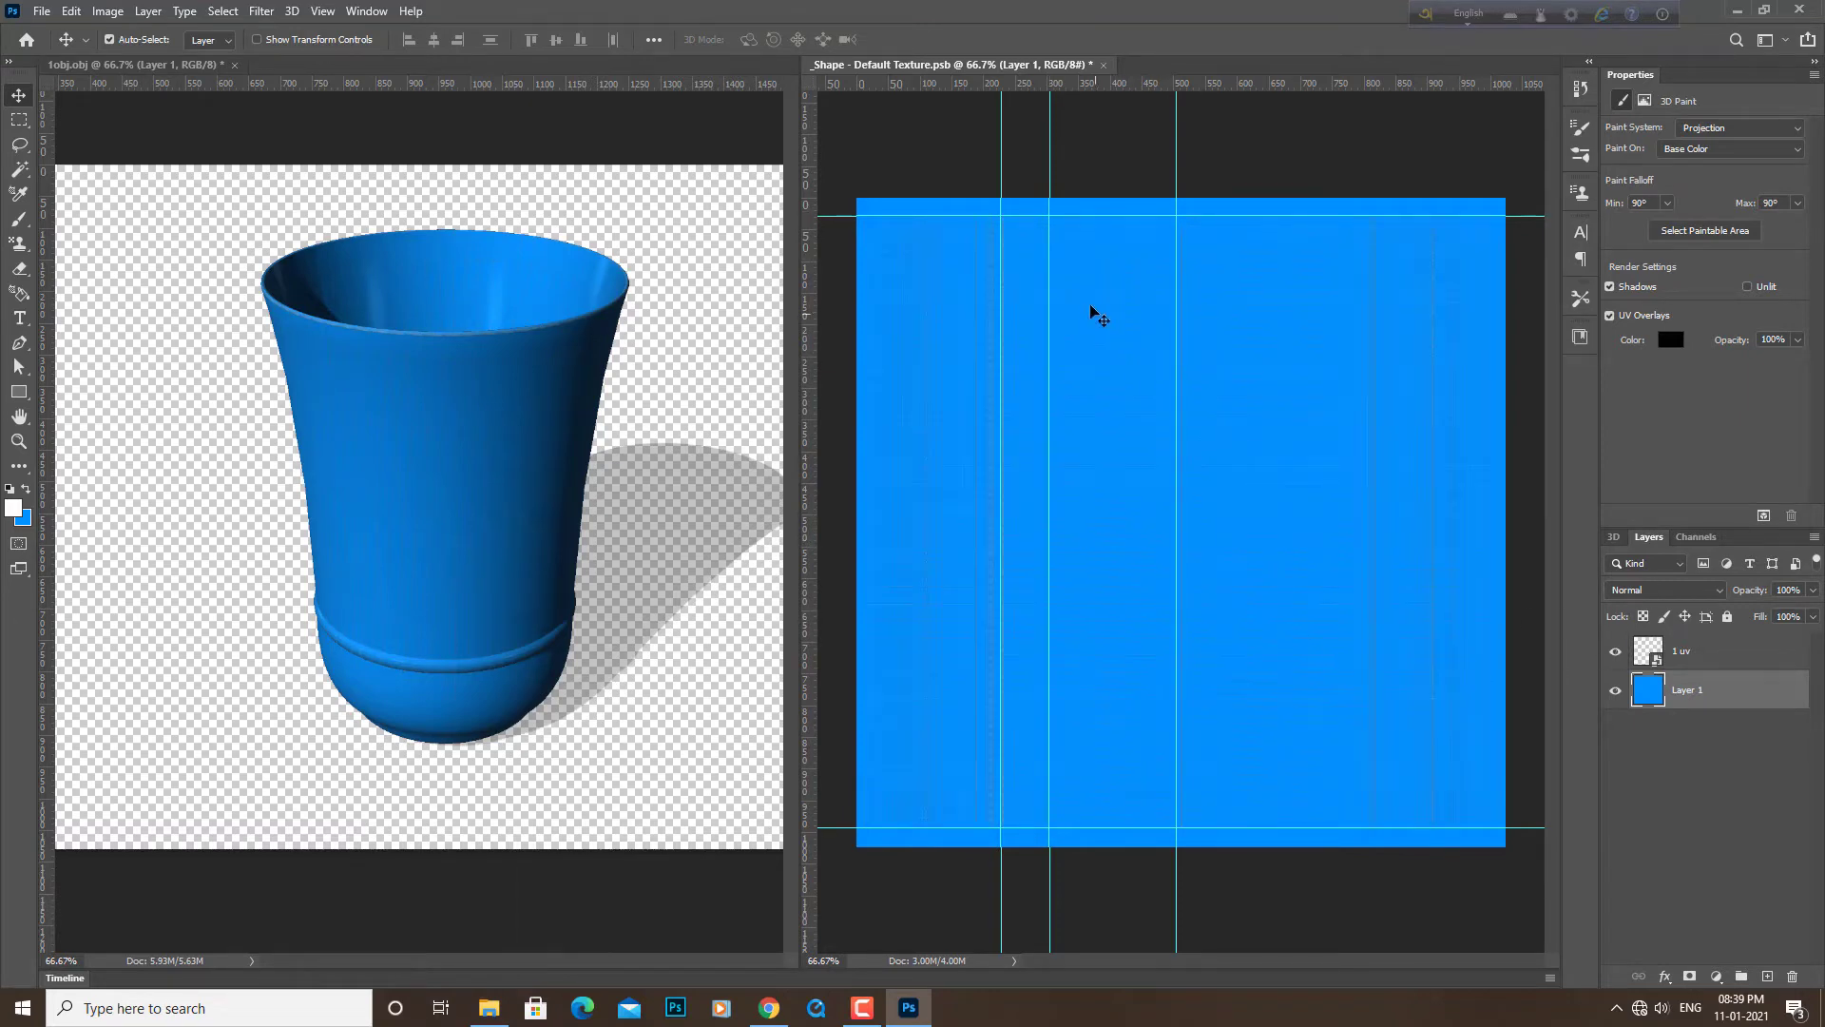
Drag the Indian textile border image from the project folder onto the texture
click(489, 1007)
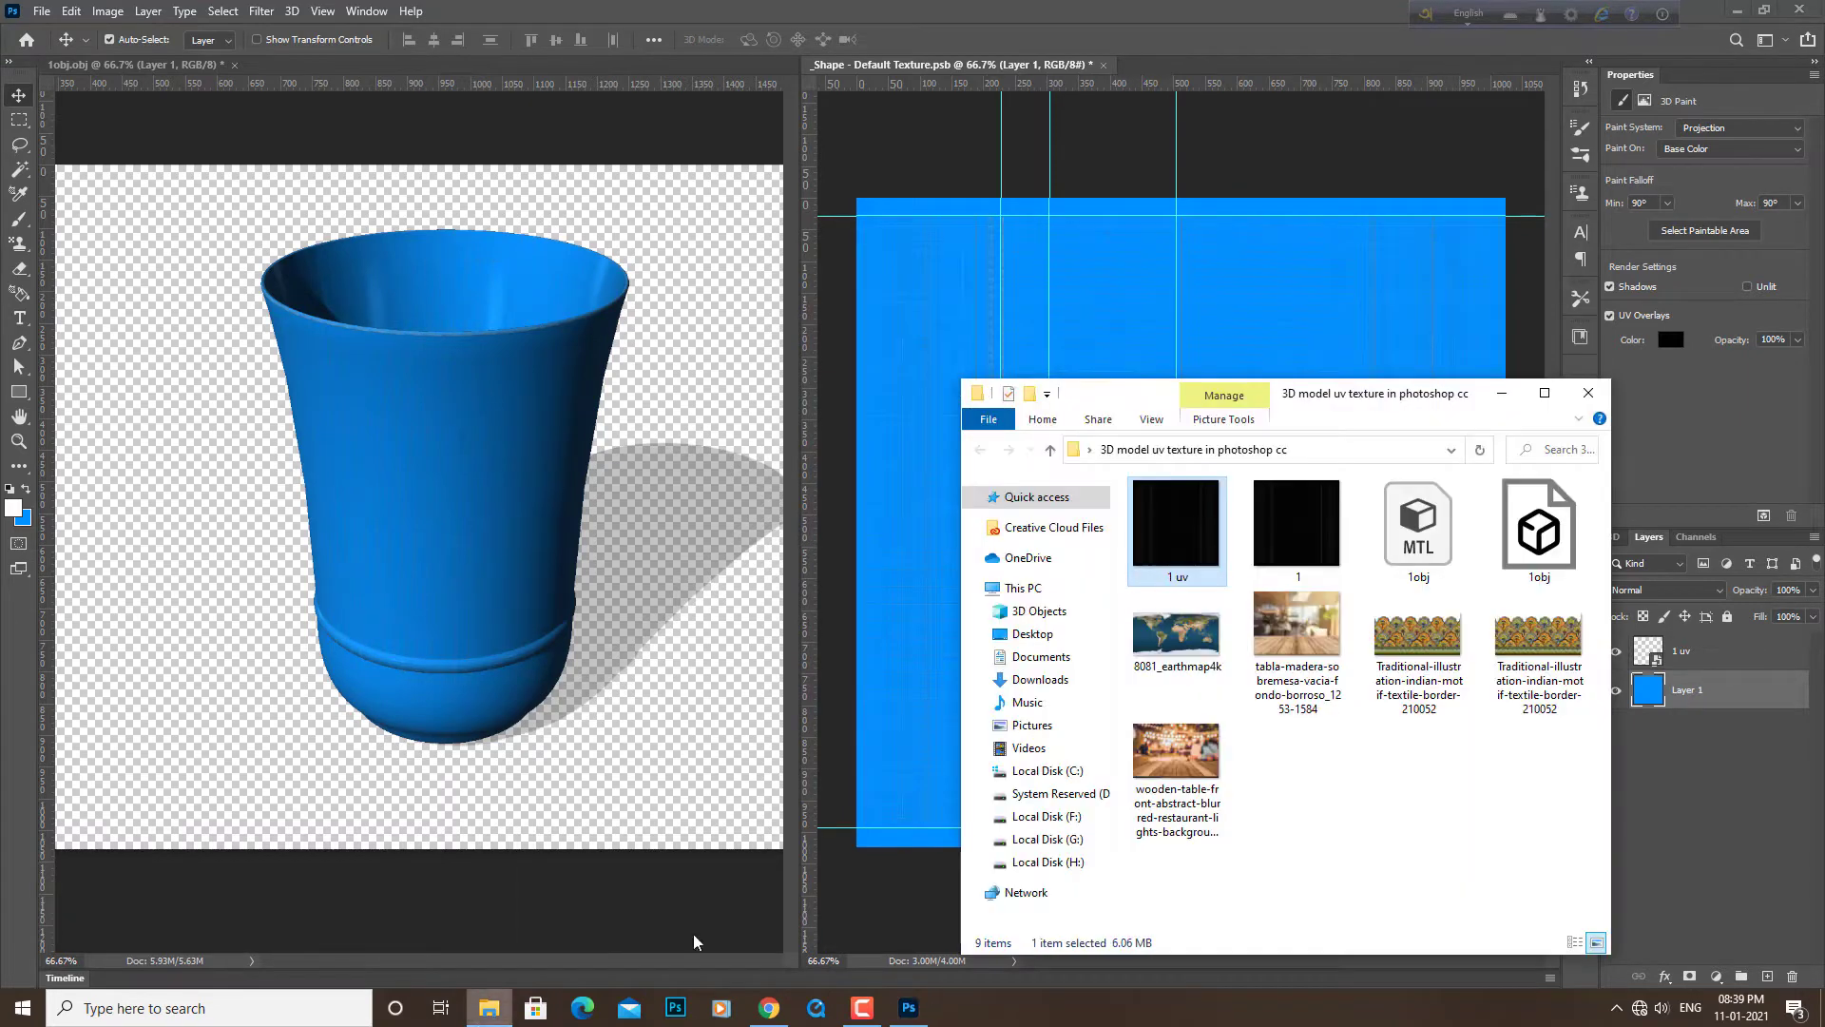
double_click(1428, 651)
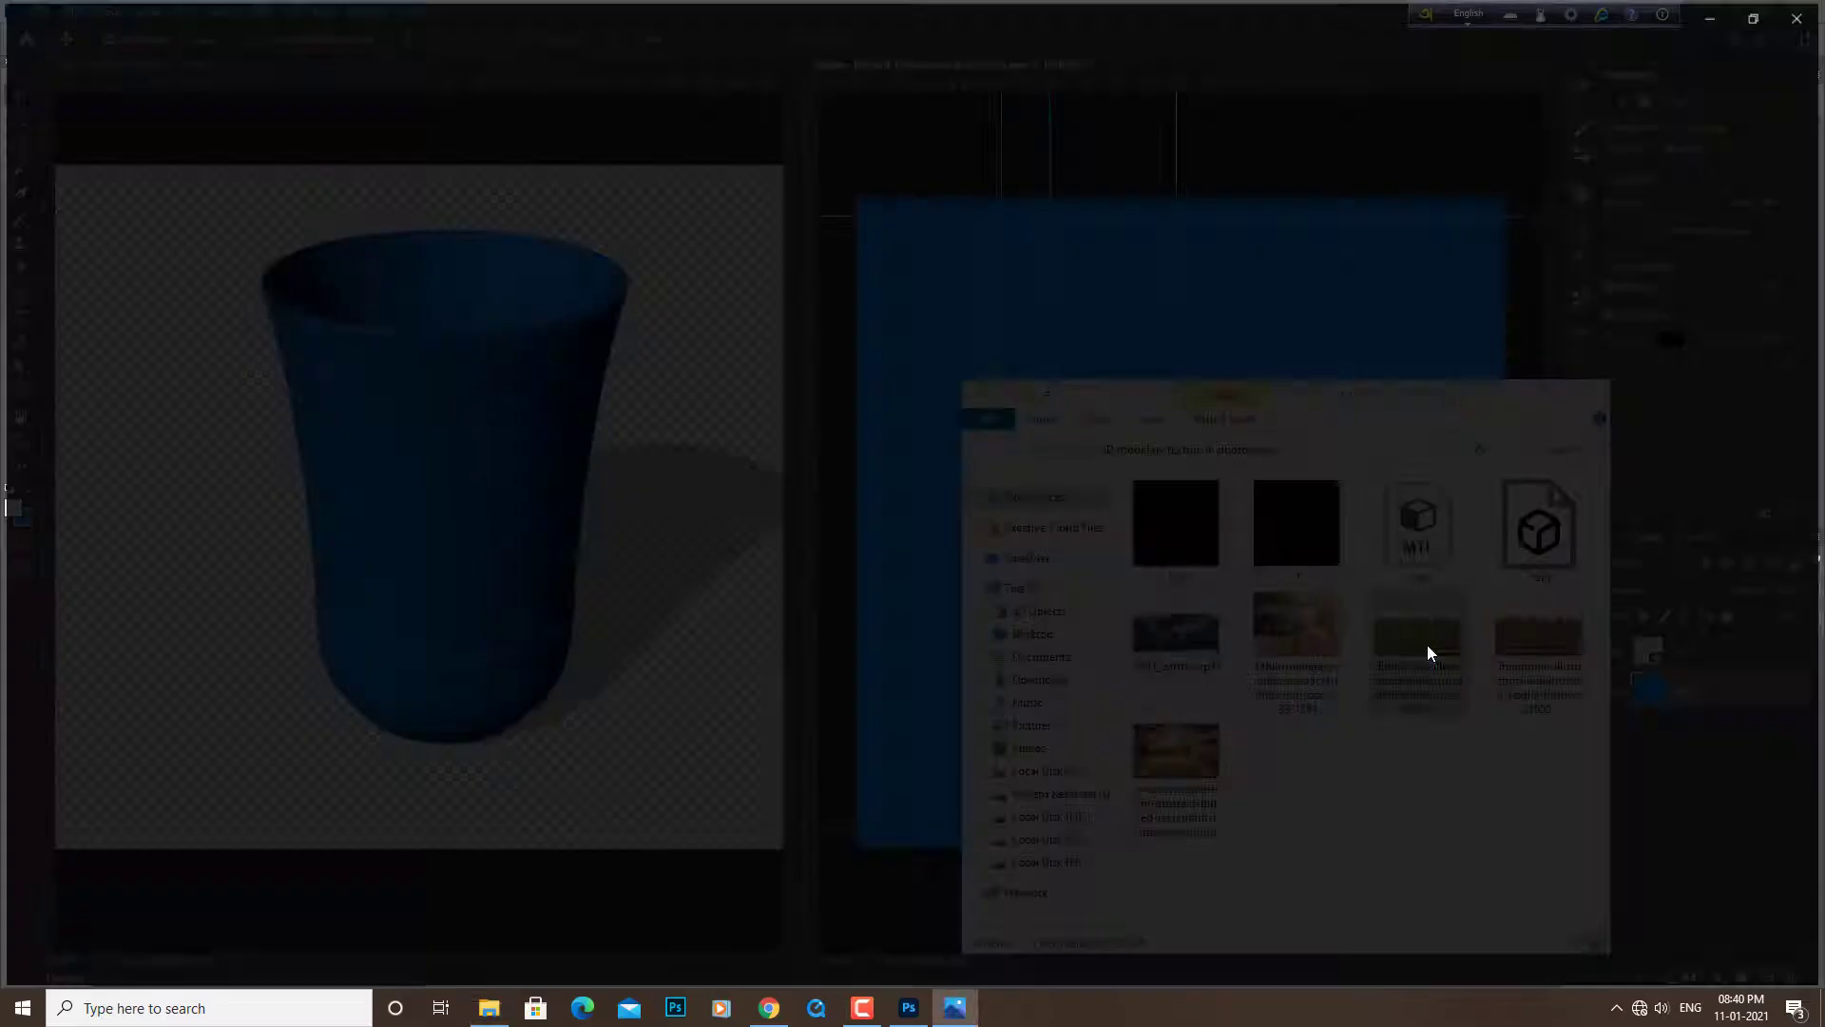
click(1803, 15)
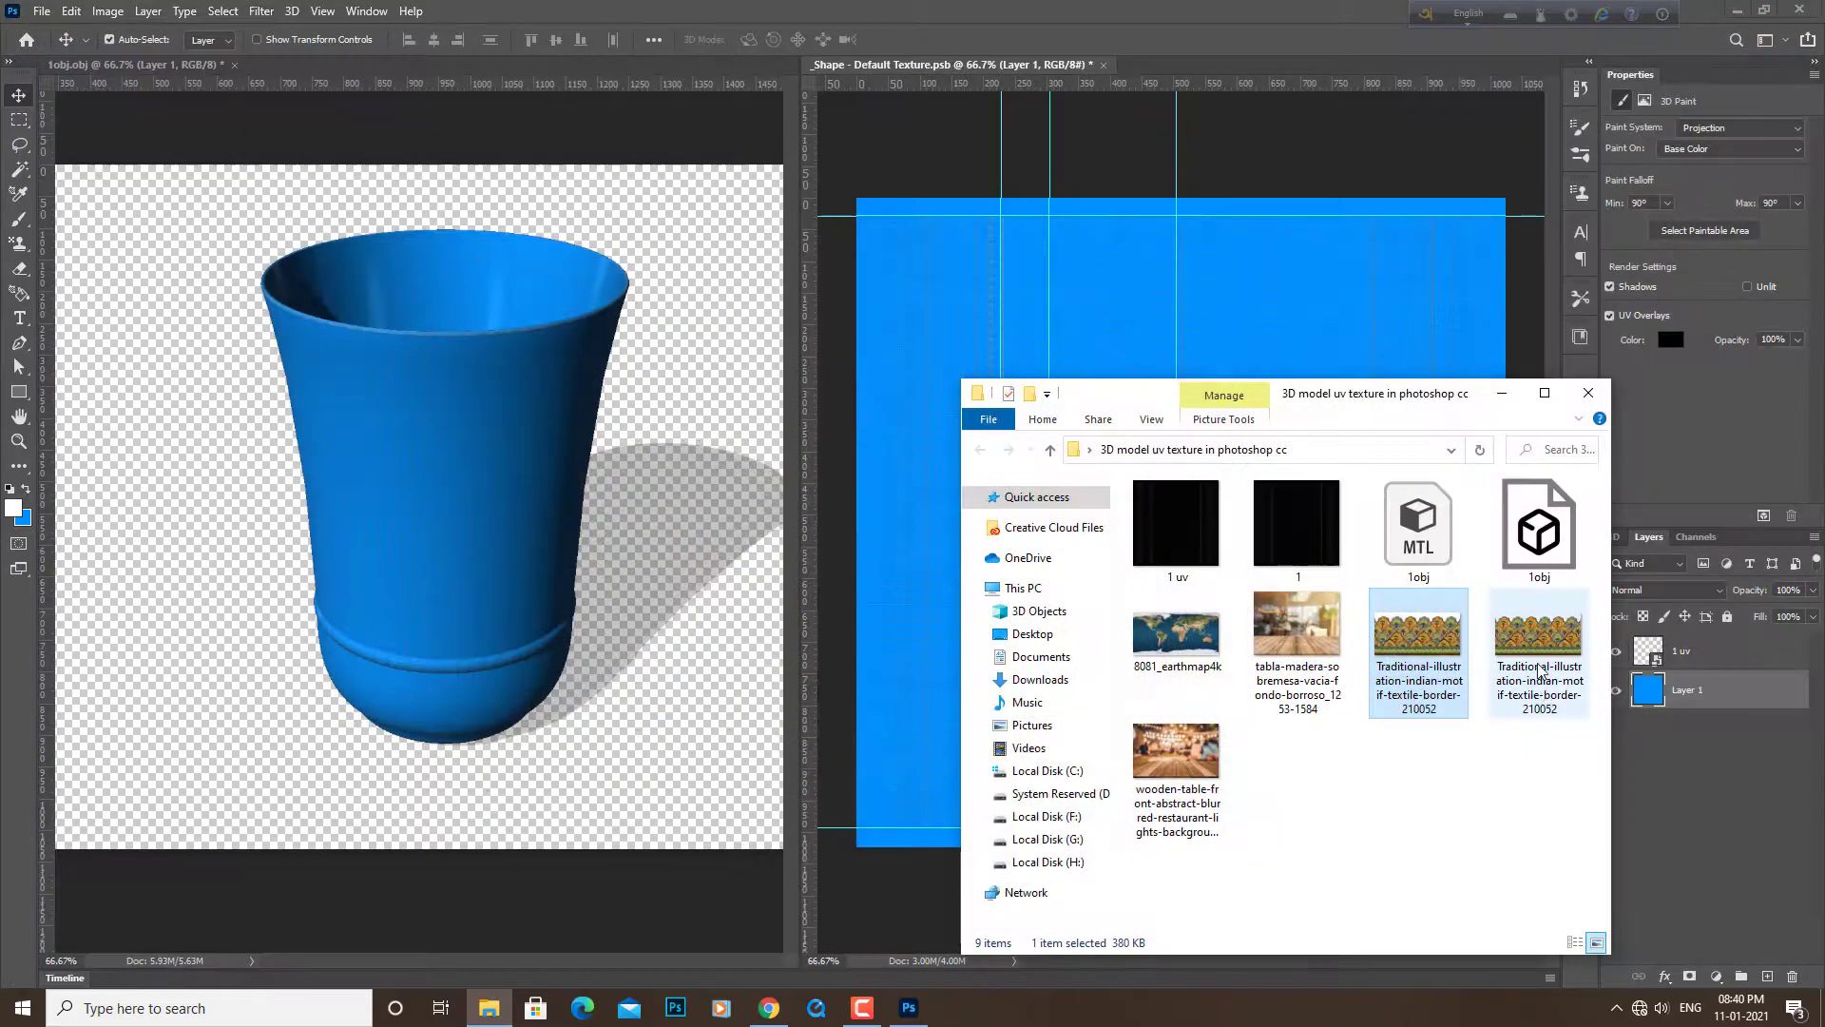
mouse_move(1542, 665)
mouse_down()
mouse_move(1150, 317)
mouse_move(1167, 340)
mouse_up()
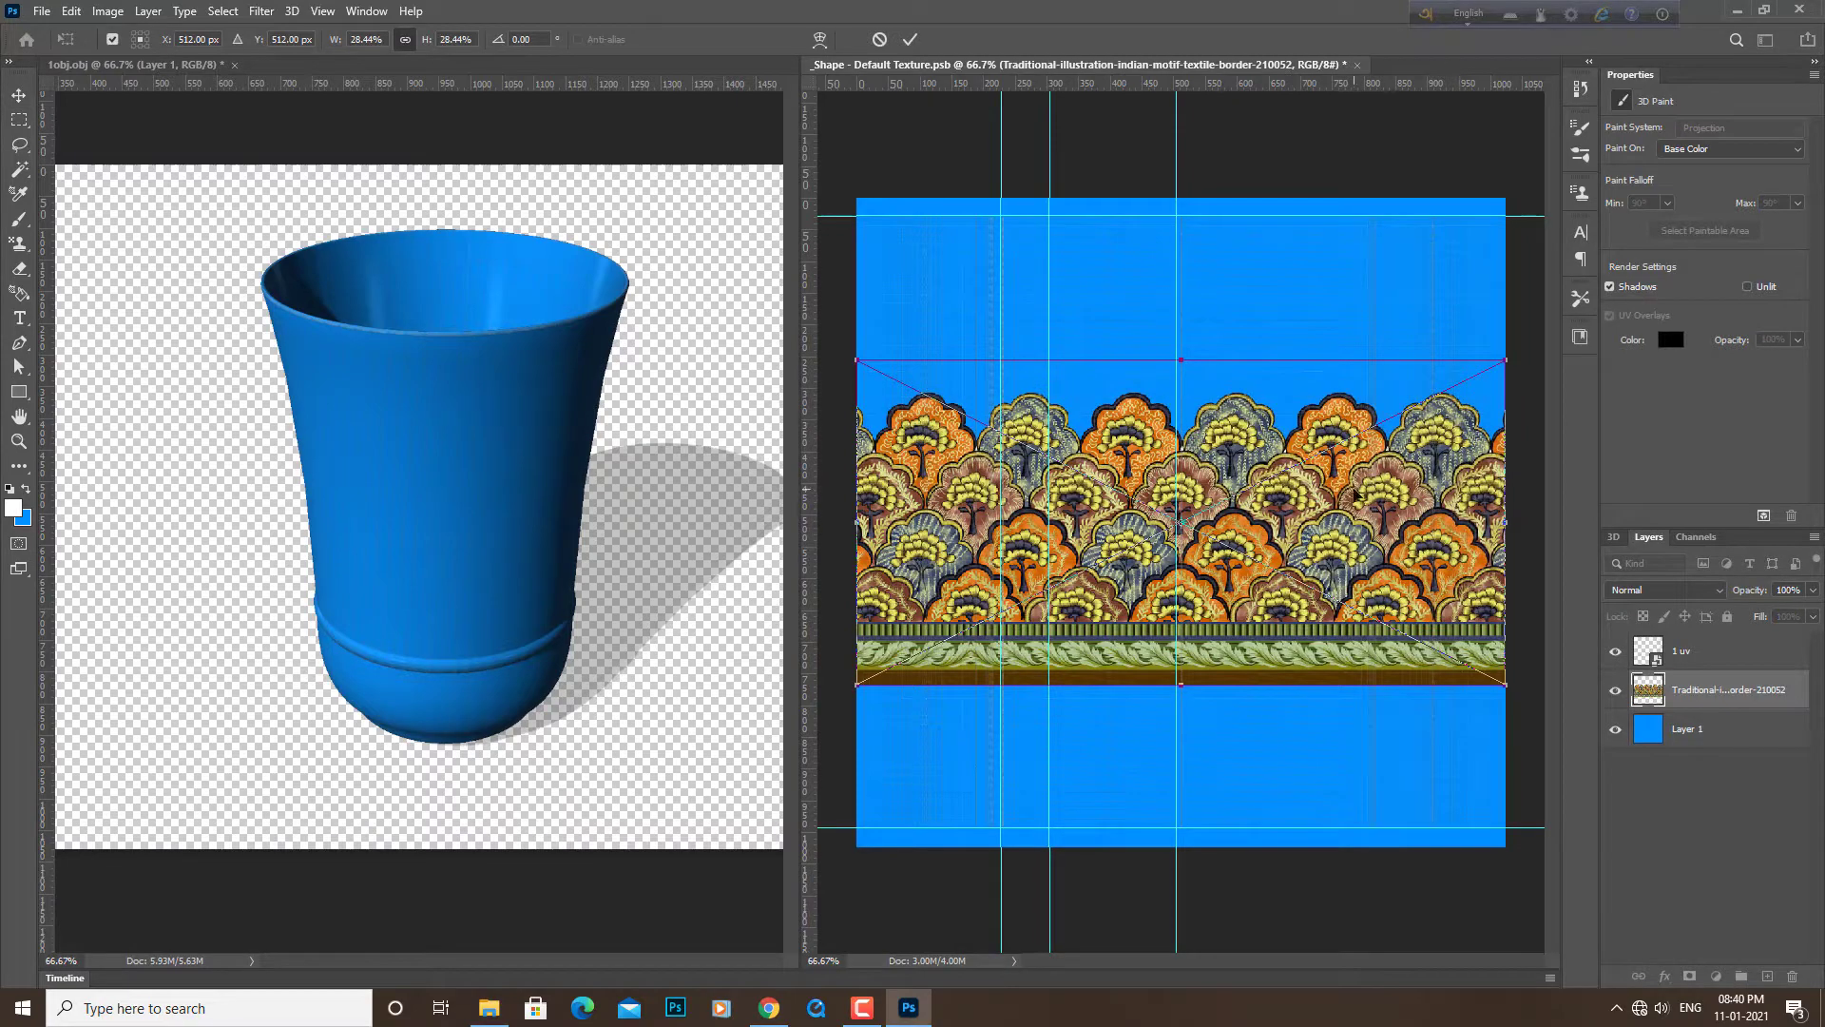
Rotate the border 90° clockwise, flip it horizontally, and scale it into the top guided column
right_click(1215, 527)
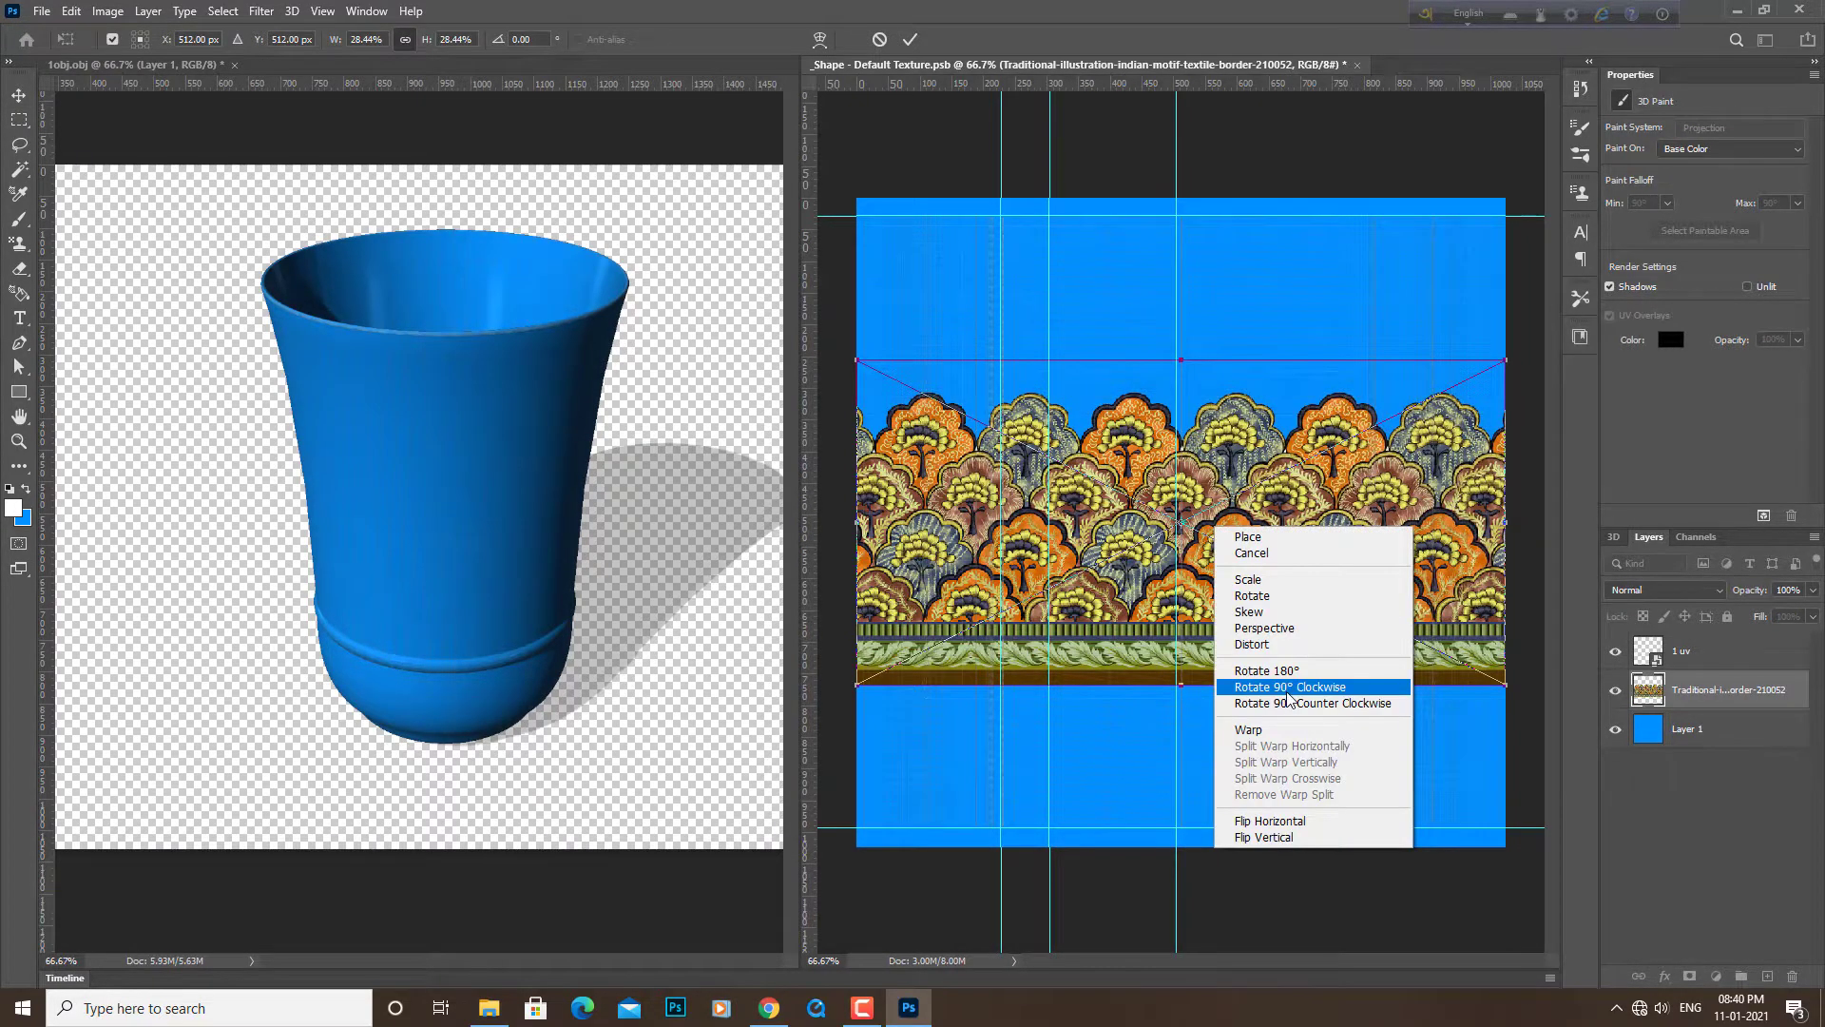
click(1290, 686)
right_click(1253, 482)
click(1302, 774)
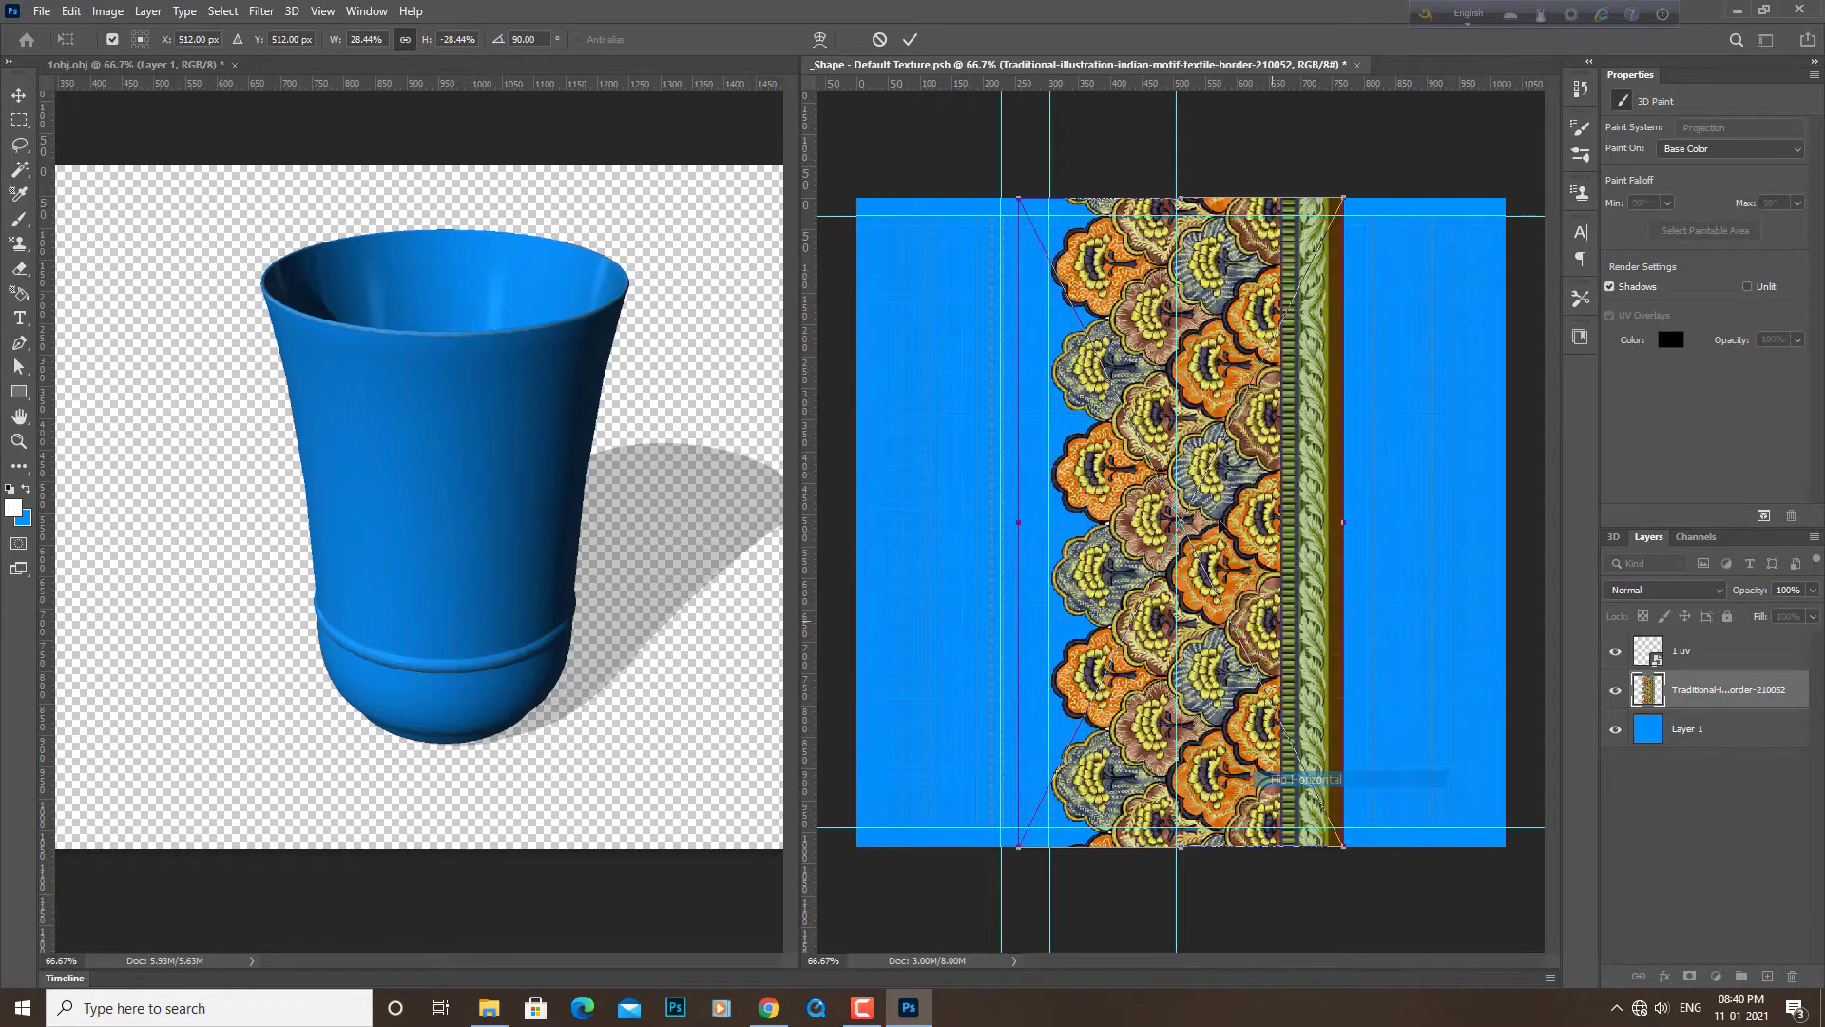
drag(1257, 473, 1053, 537)
drag(1068, 524, 1076, 500)
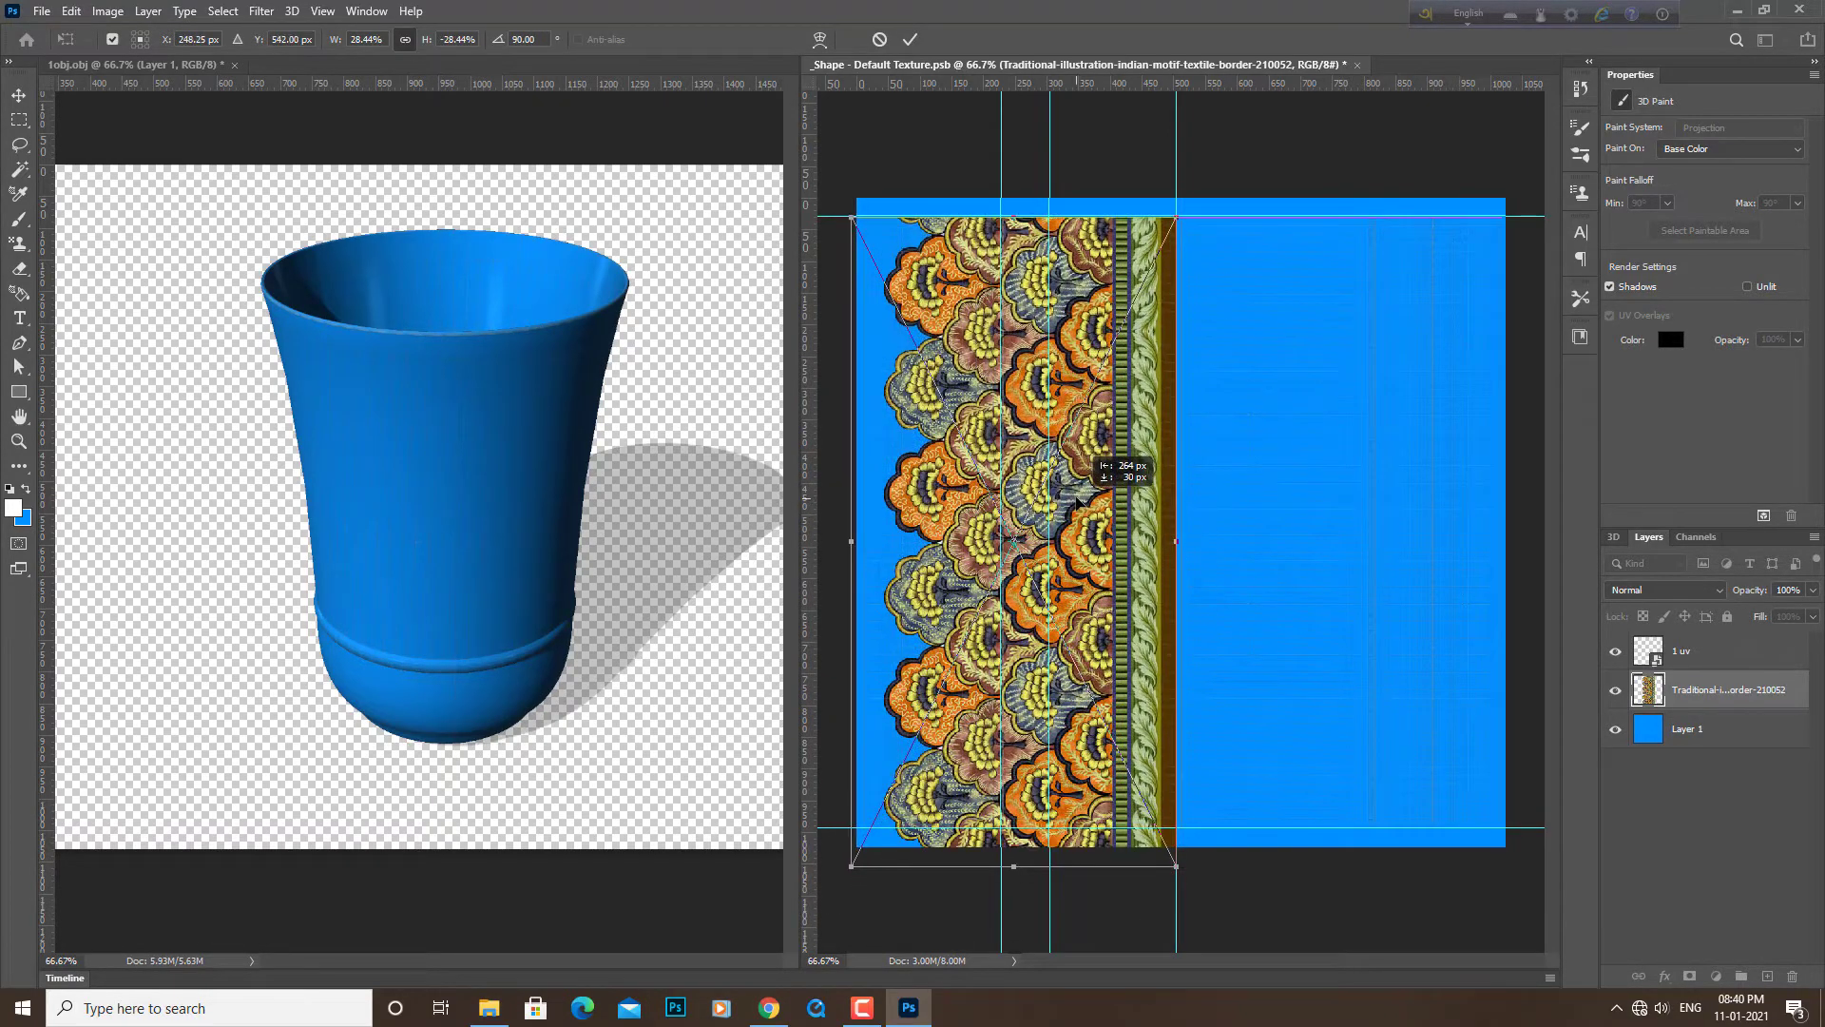
drag(852, 867, 1047, 523)
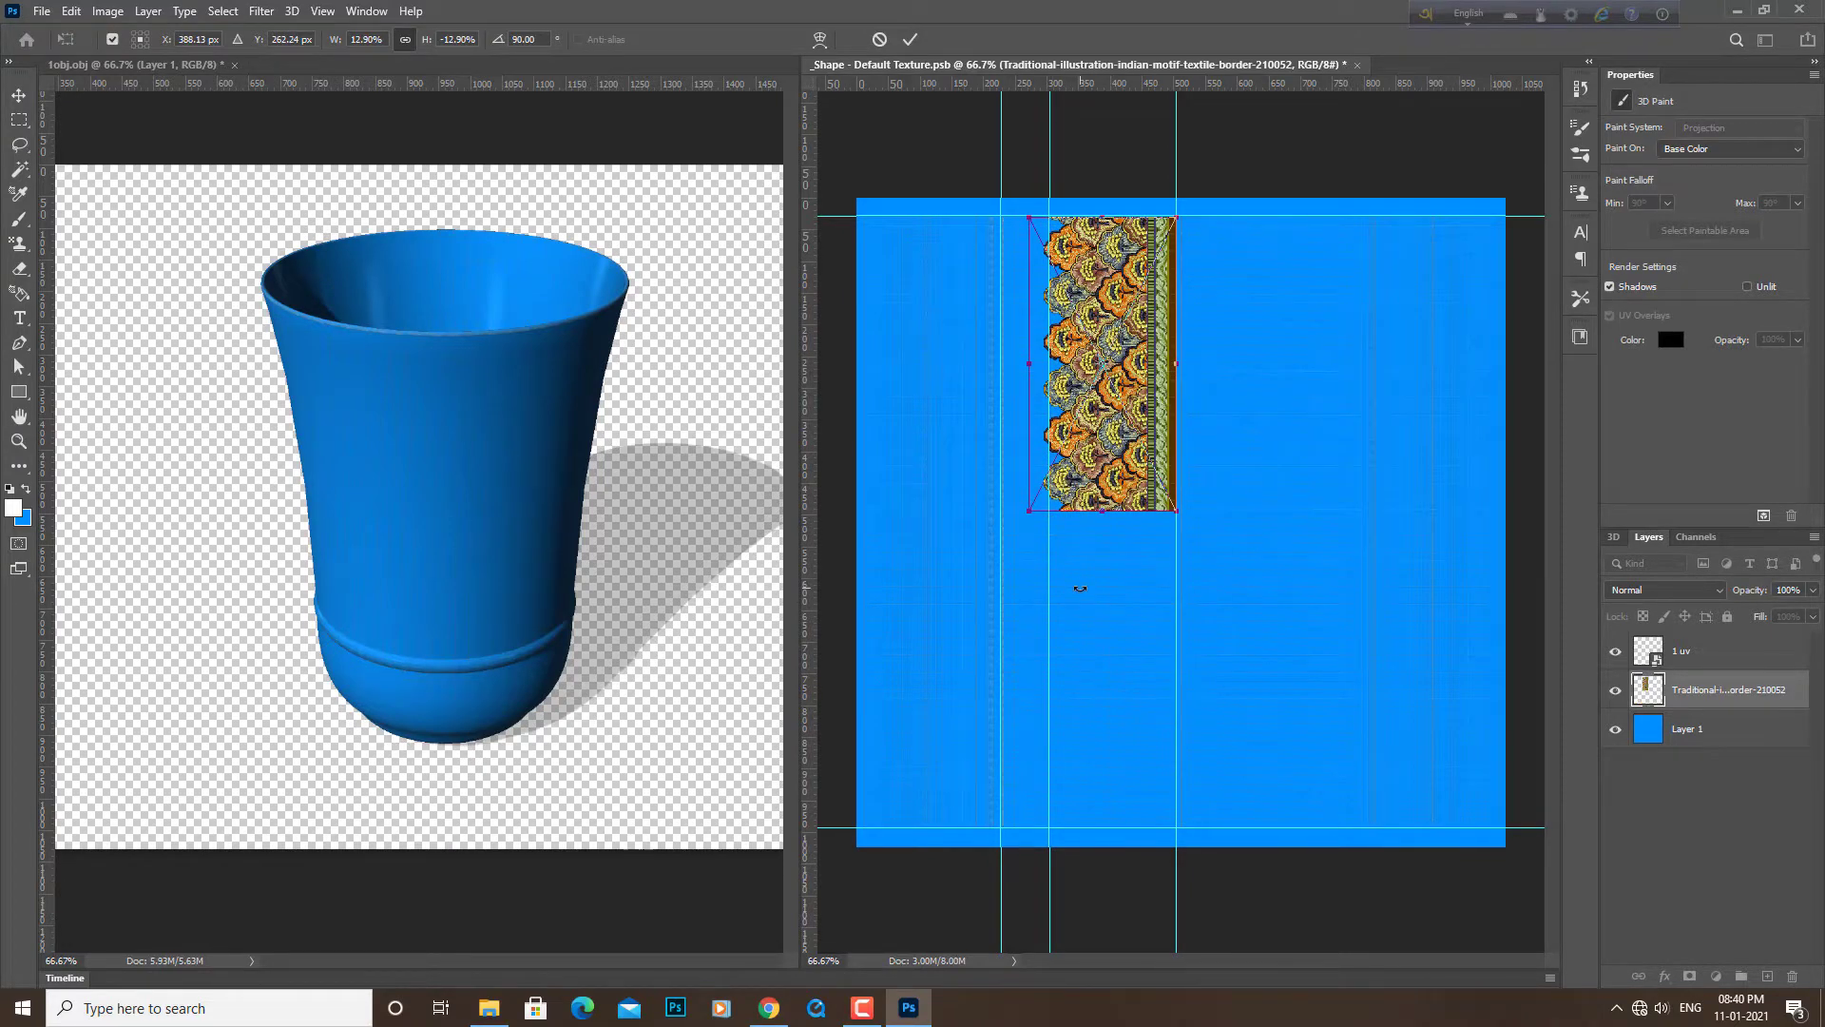
key(Return)
Zoom in on the strip's bottom corner and drag a copy of the border downward
scroll(1146, 486, up, 3)
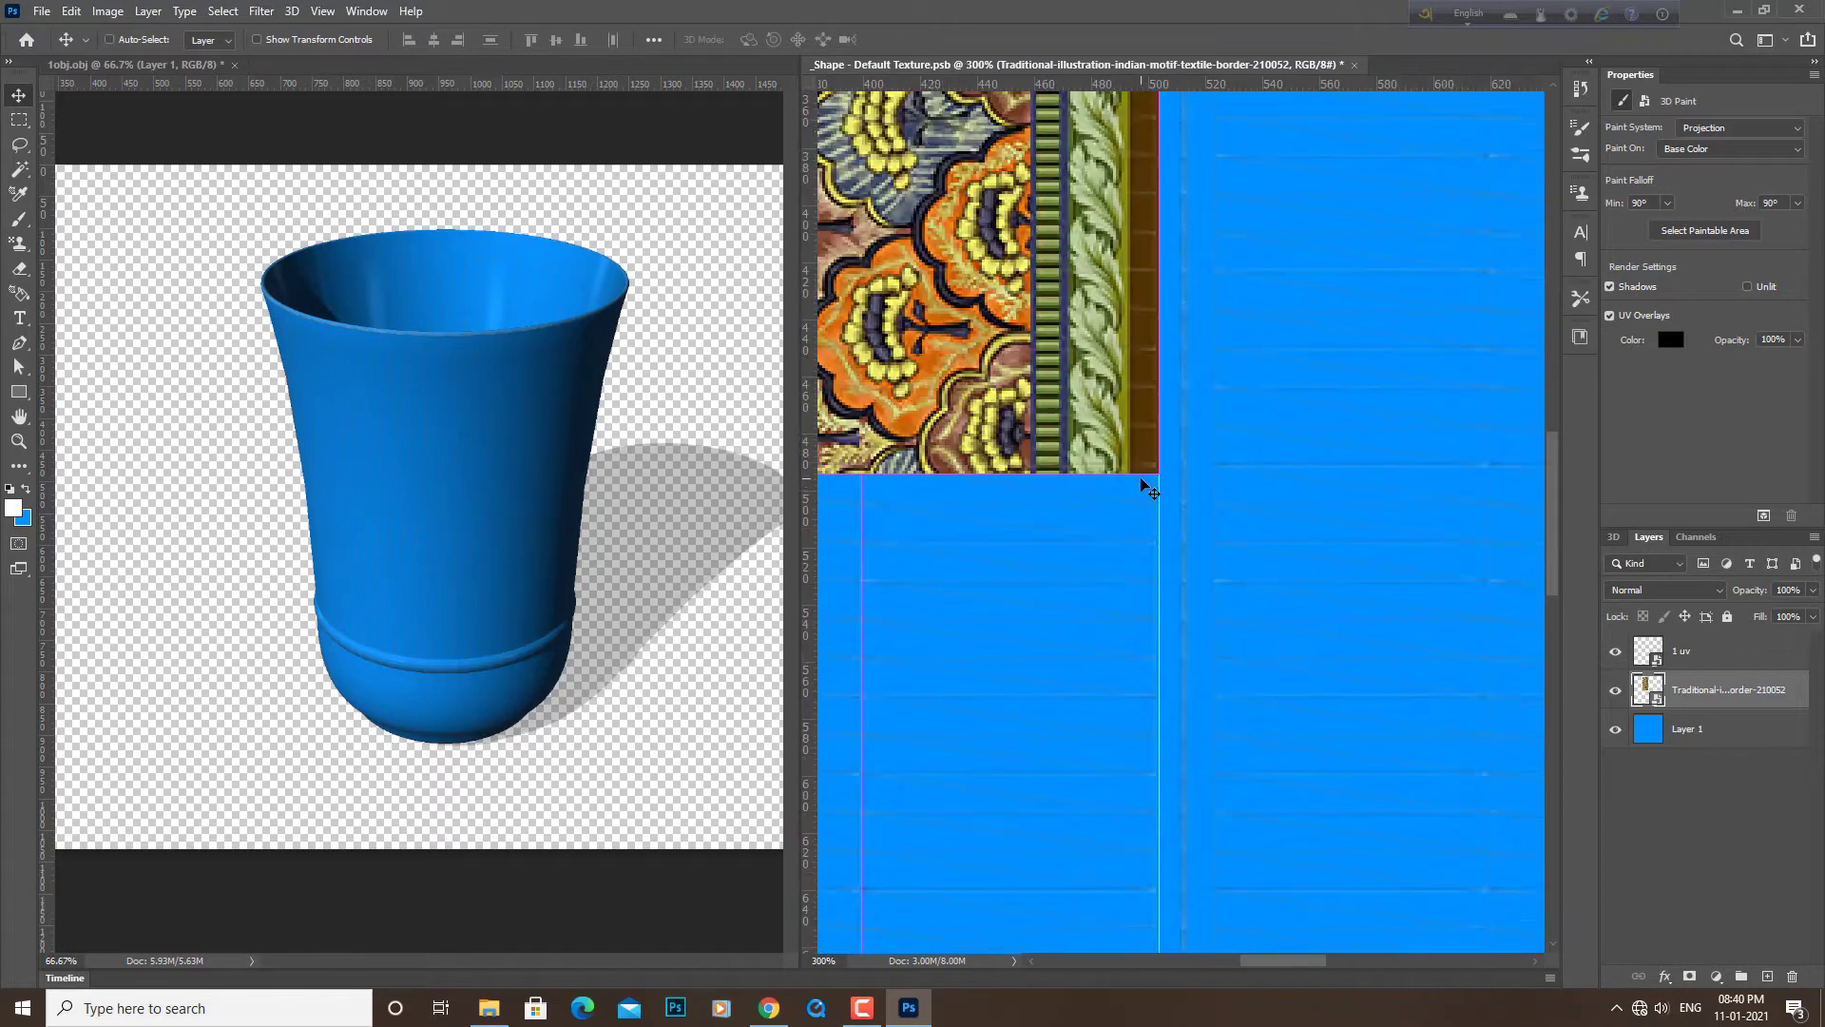
mouse_move(1149, 440)
mouse_down()
mouse_move(1217, 447)
mouse_move(1207, 400)
mouse_up()
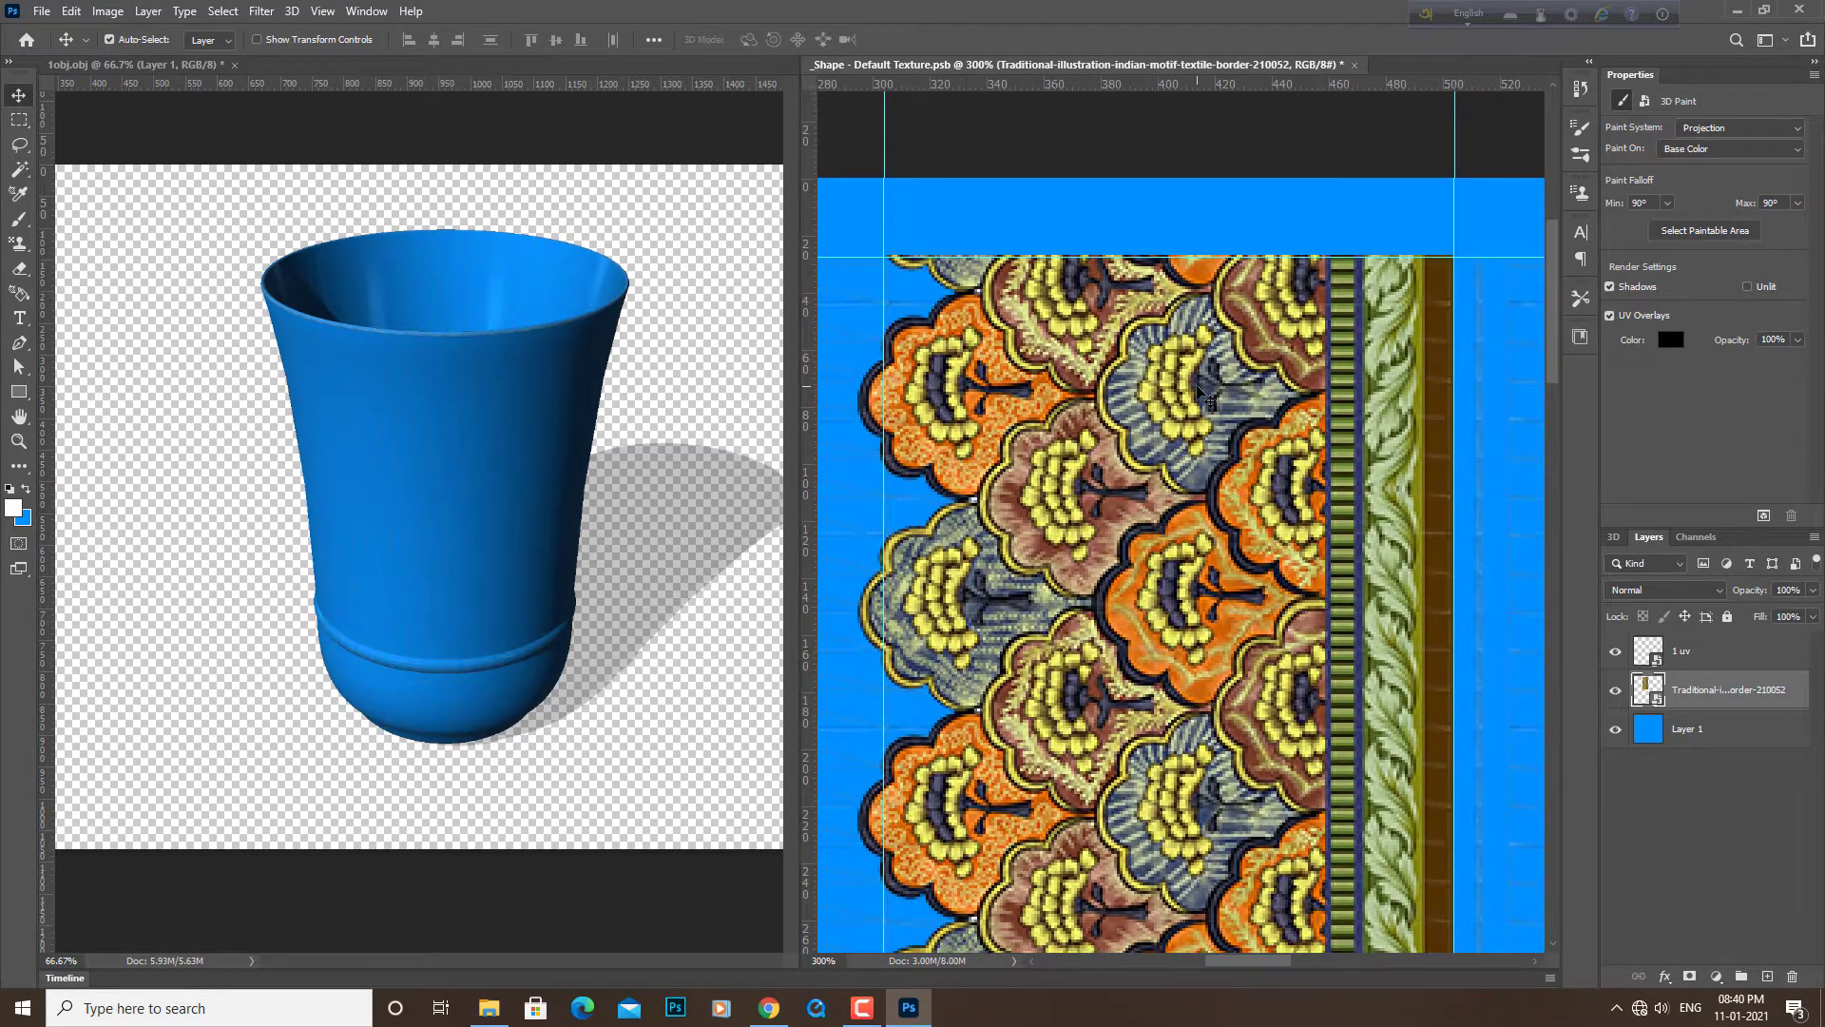
scroll(1264, 490, down, 1)
scroll(1283, 502, down, 1)
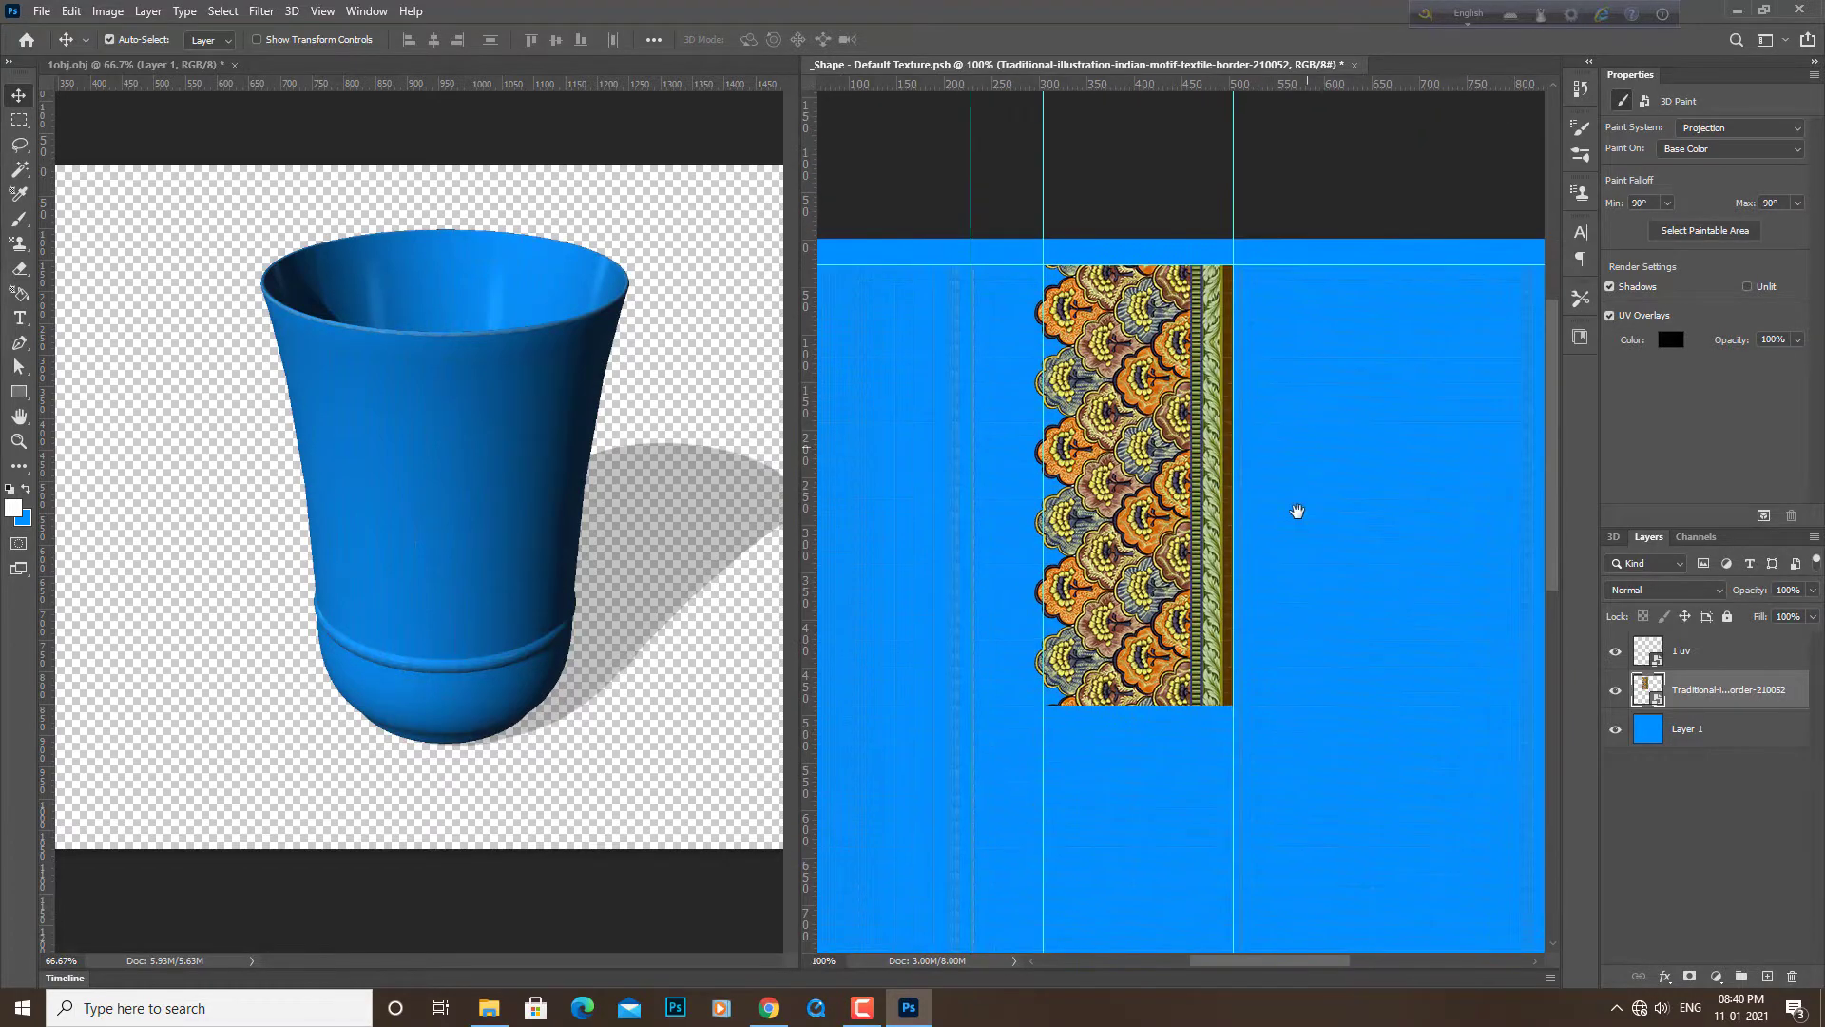
mouse_move(1177, 523)
mouse_down()
mouse_move(1182, 863)
mouse_move(1176, 370)
mouse_up()
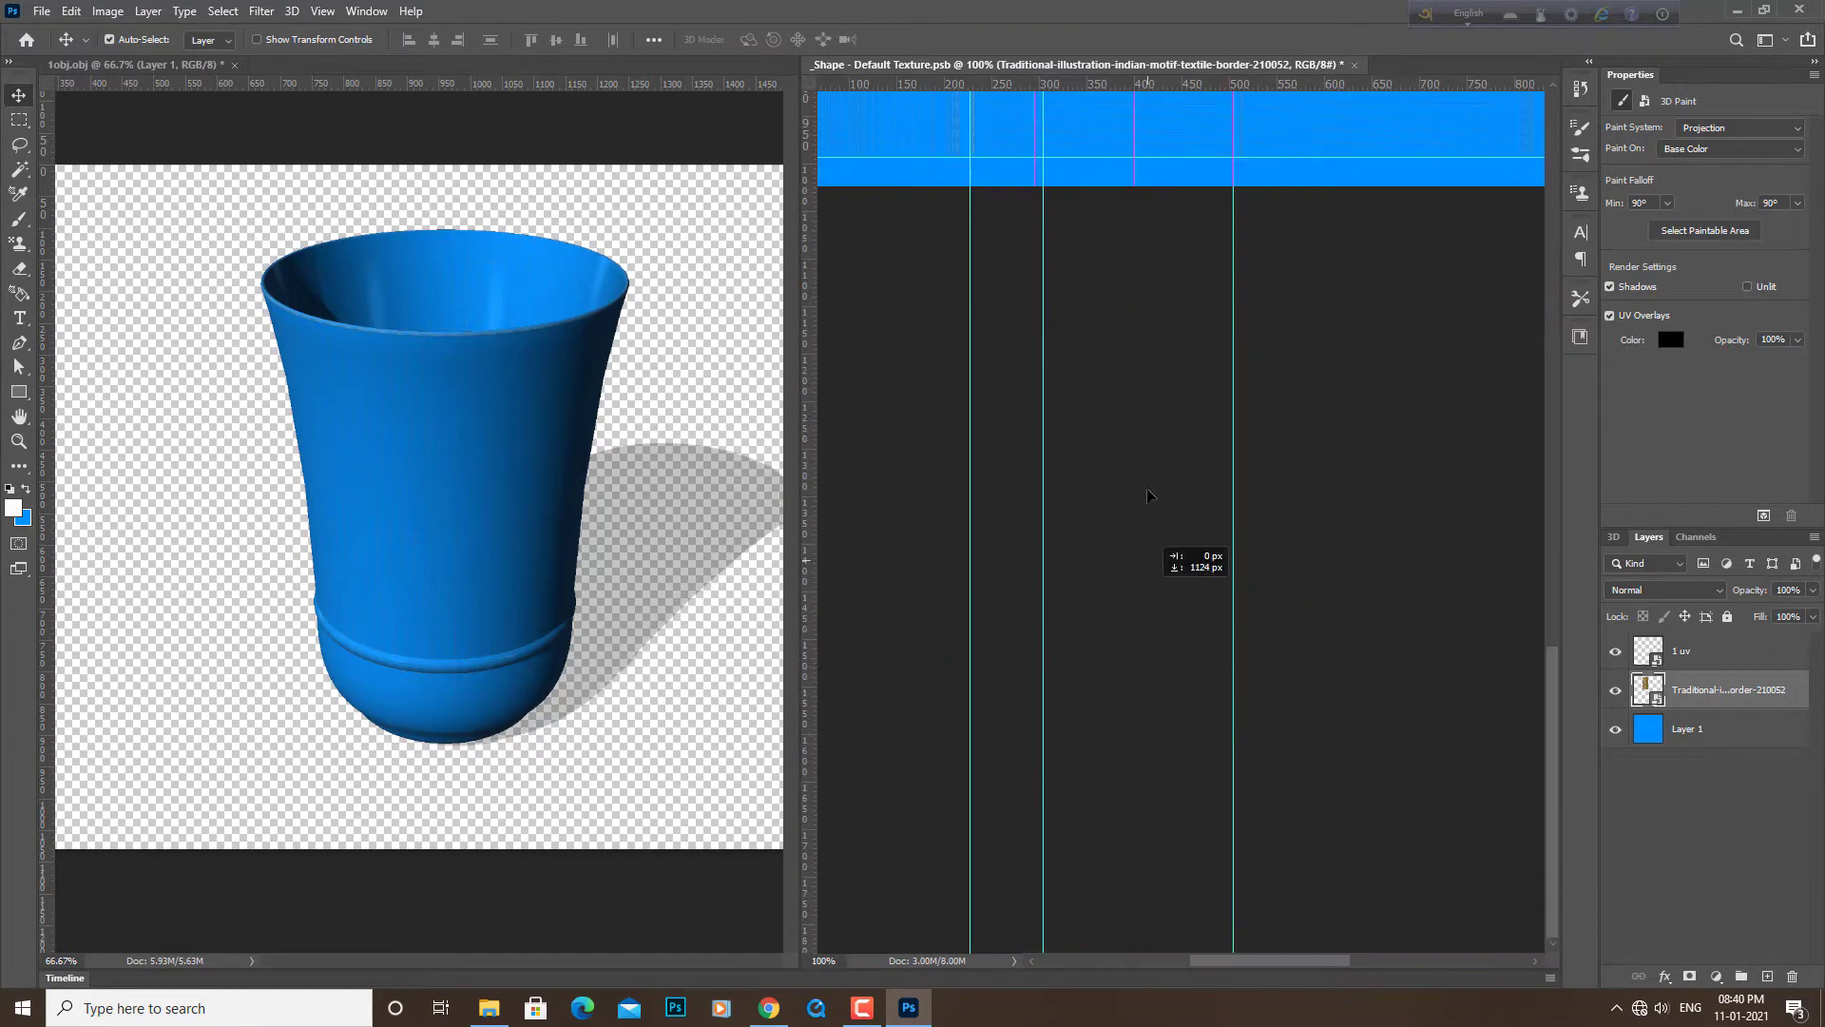
Move the copied border strip up beneath the original and begin transforming it
scroll(1176, 371, up, 5)
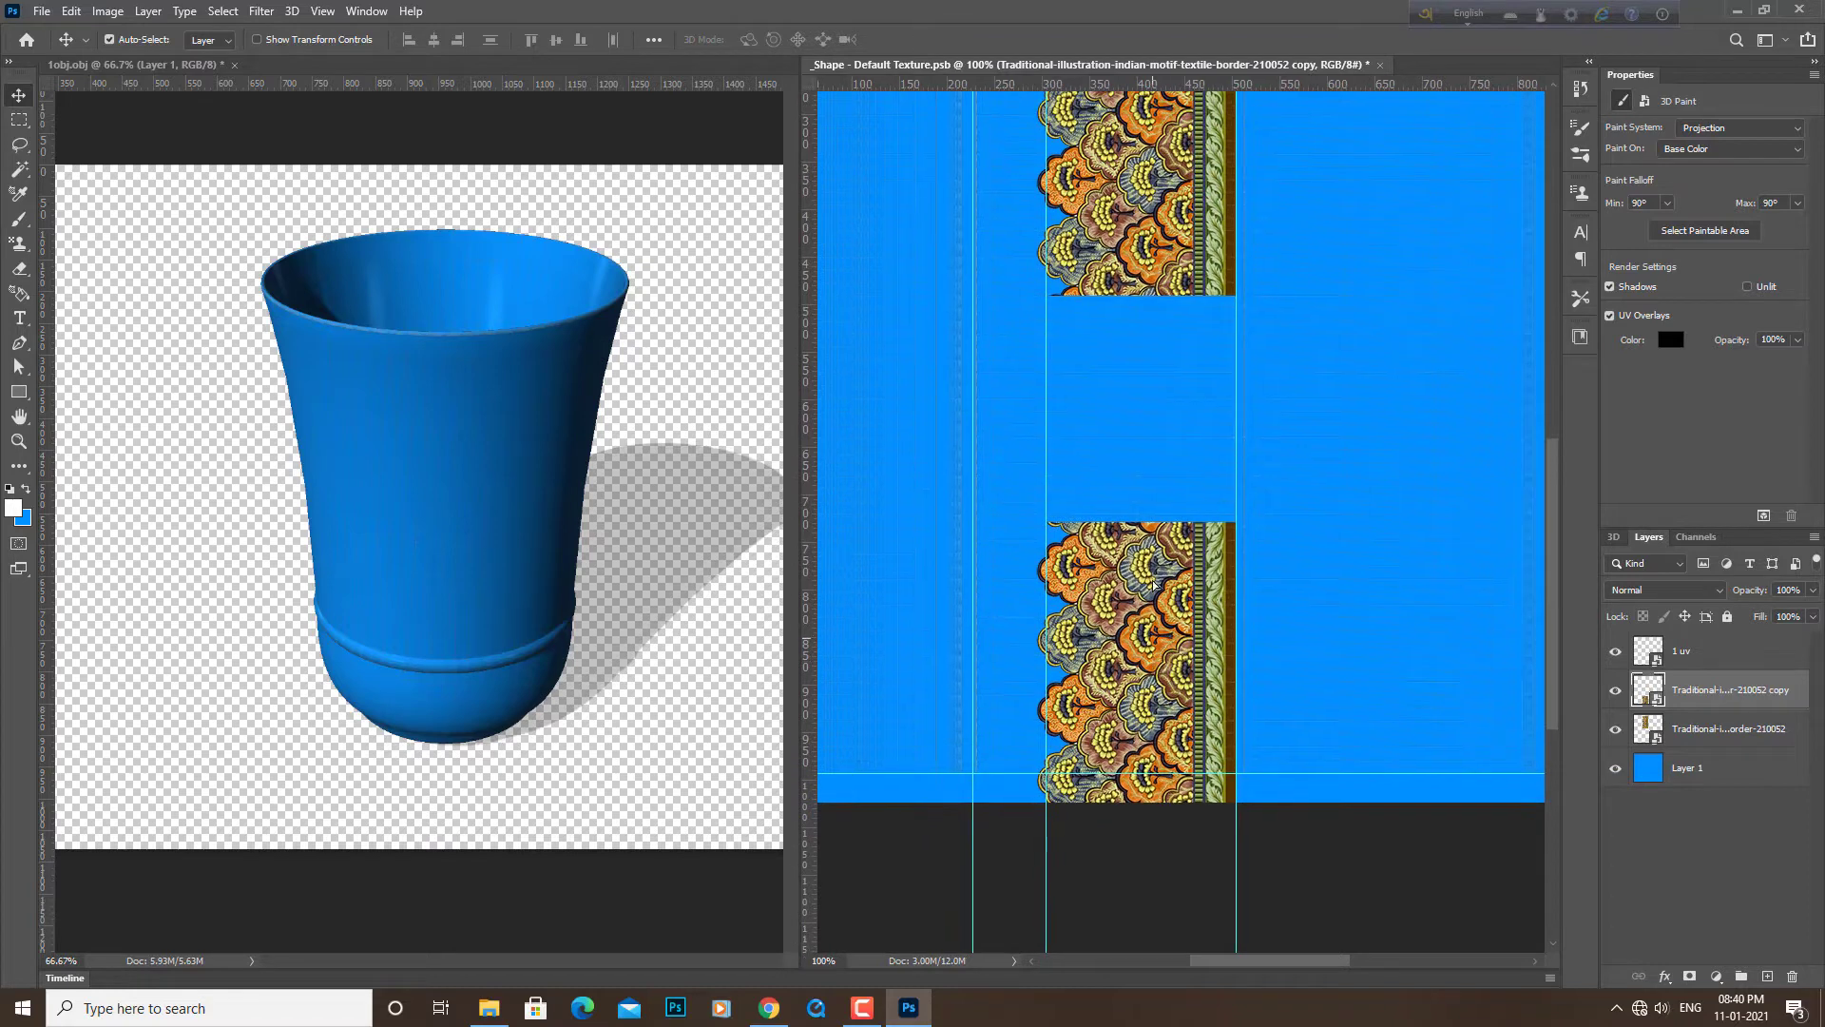
drag(1158, 630, 1159, 444)
right_click(1165, 440)
click(1152, 433)
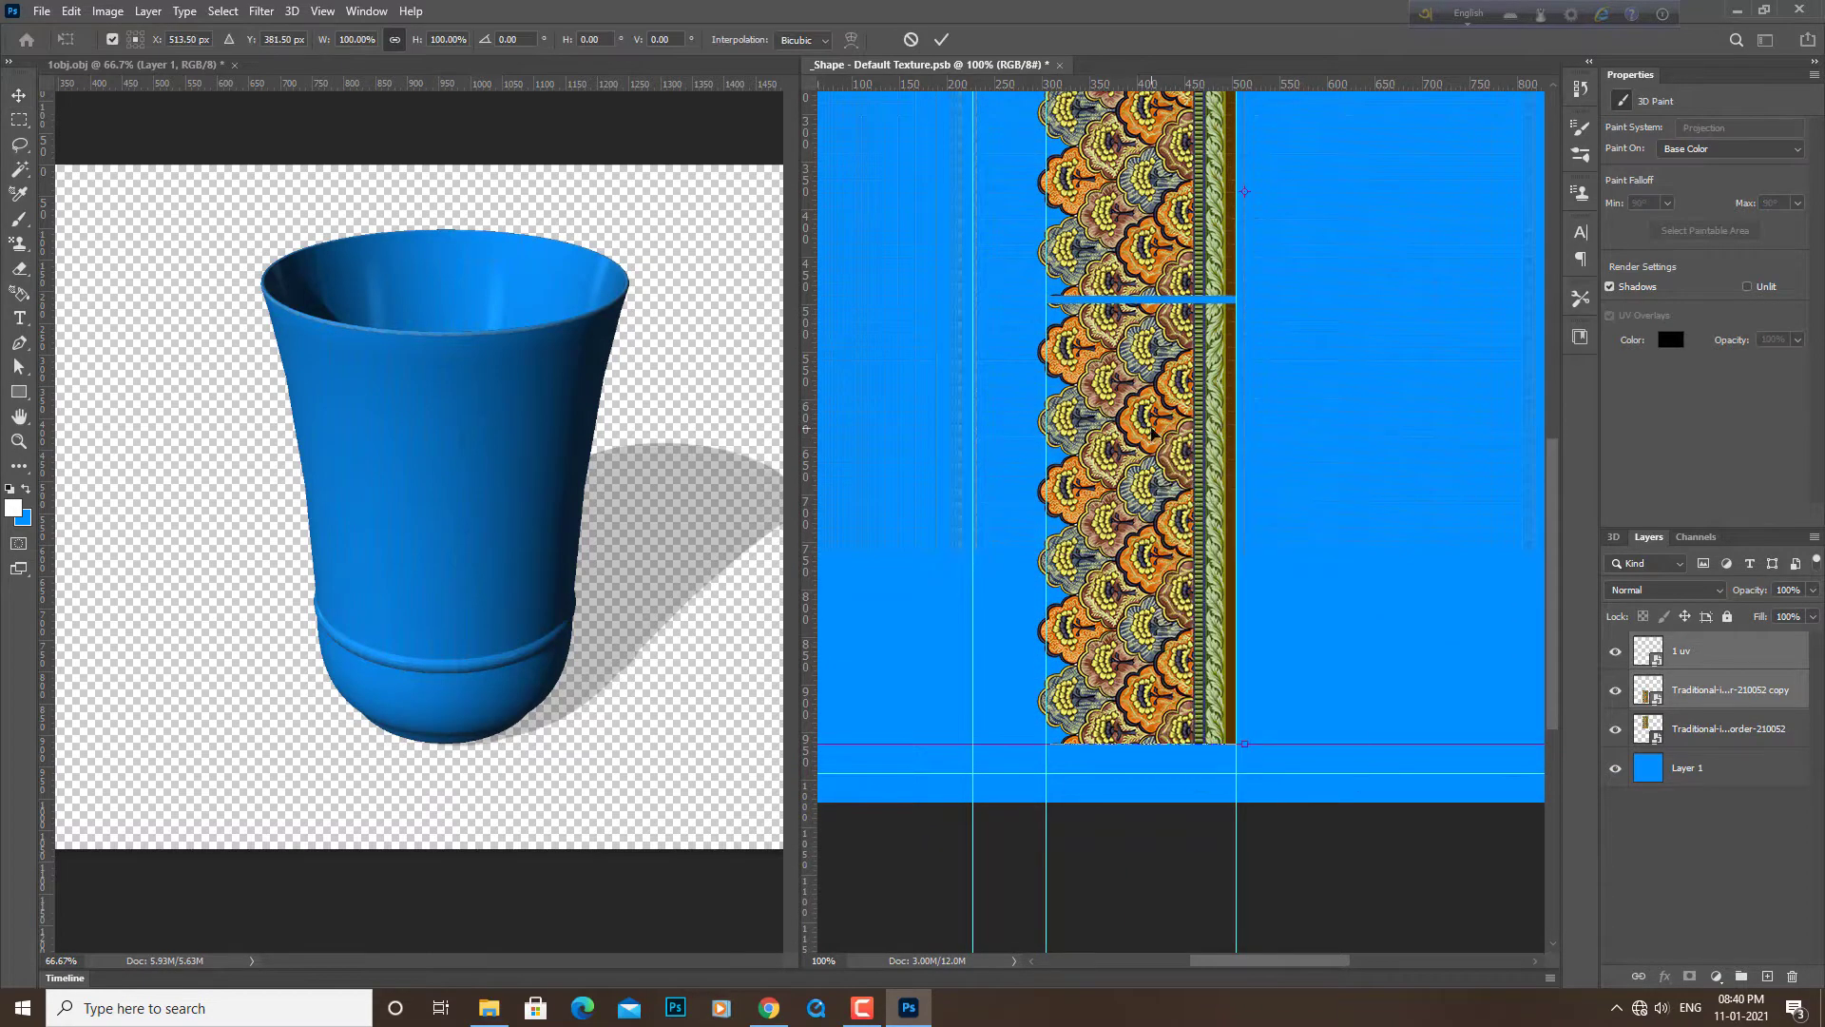
key(ctrl+t)
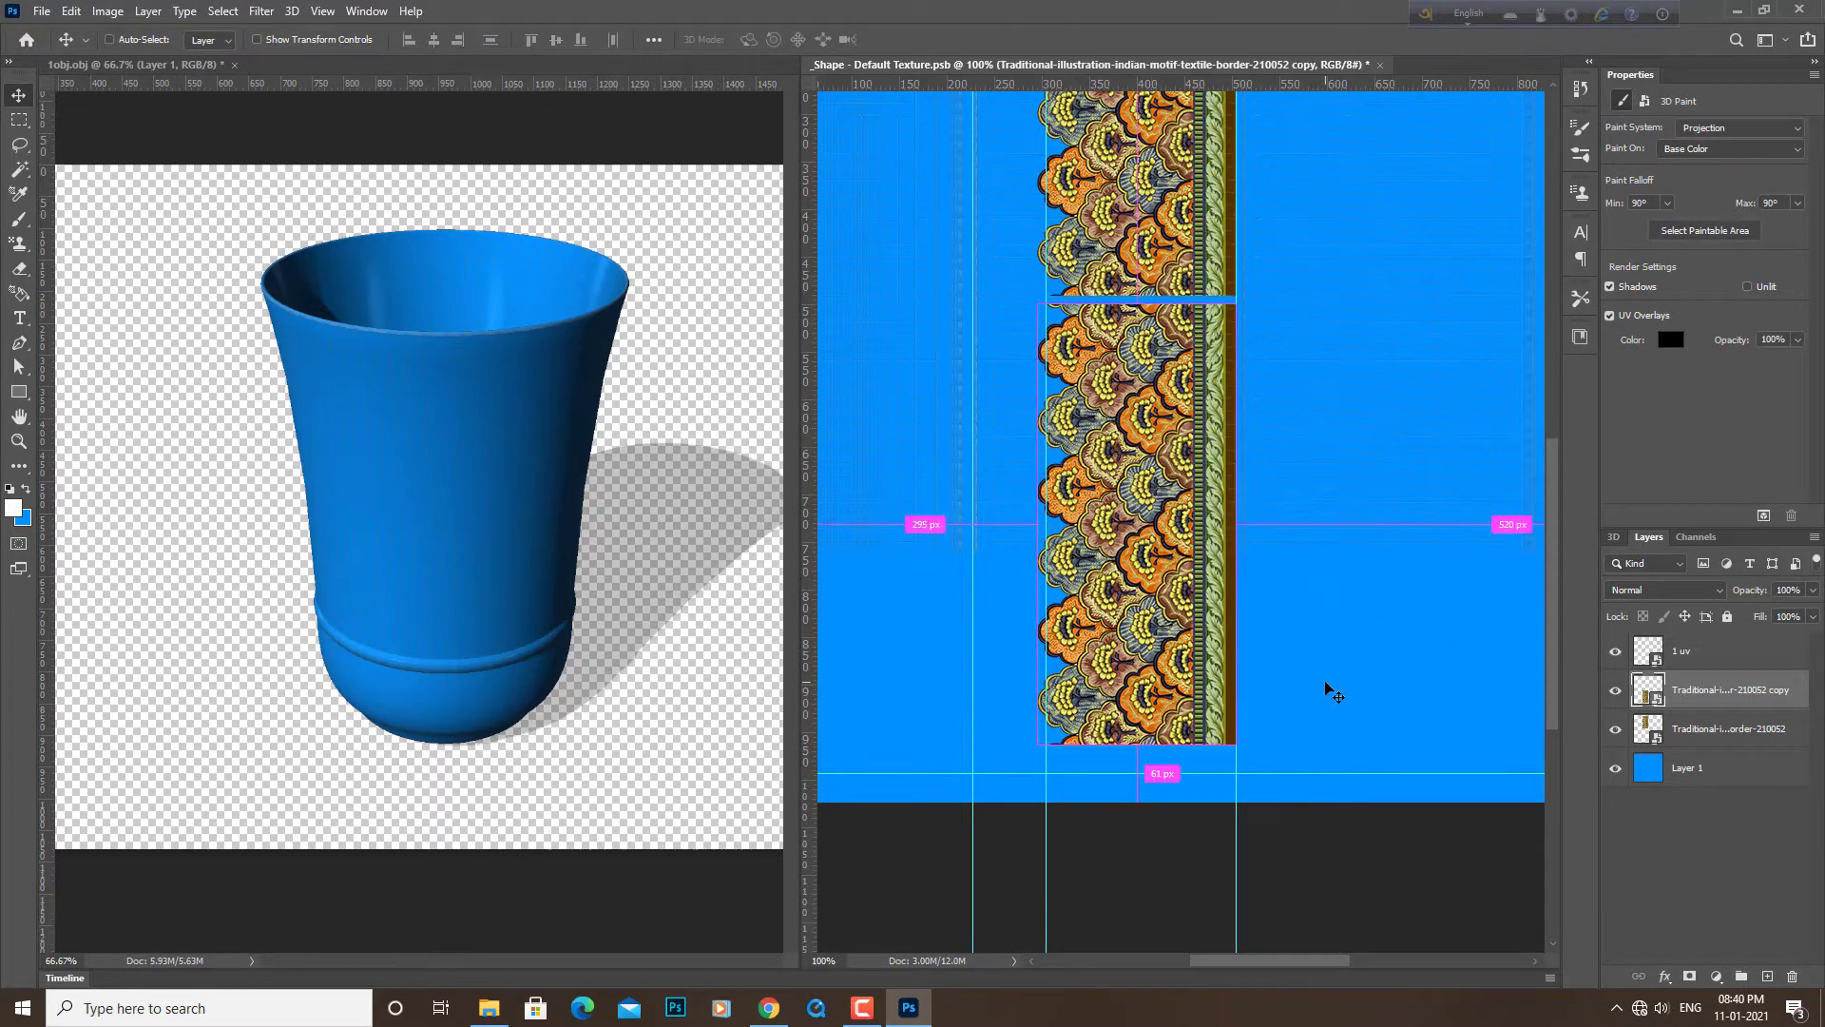
Flip the copy horizontally, rotate it 180° and flip it vertically to mirror the original
right_click(1158, 551)
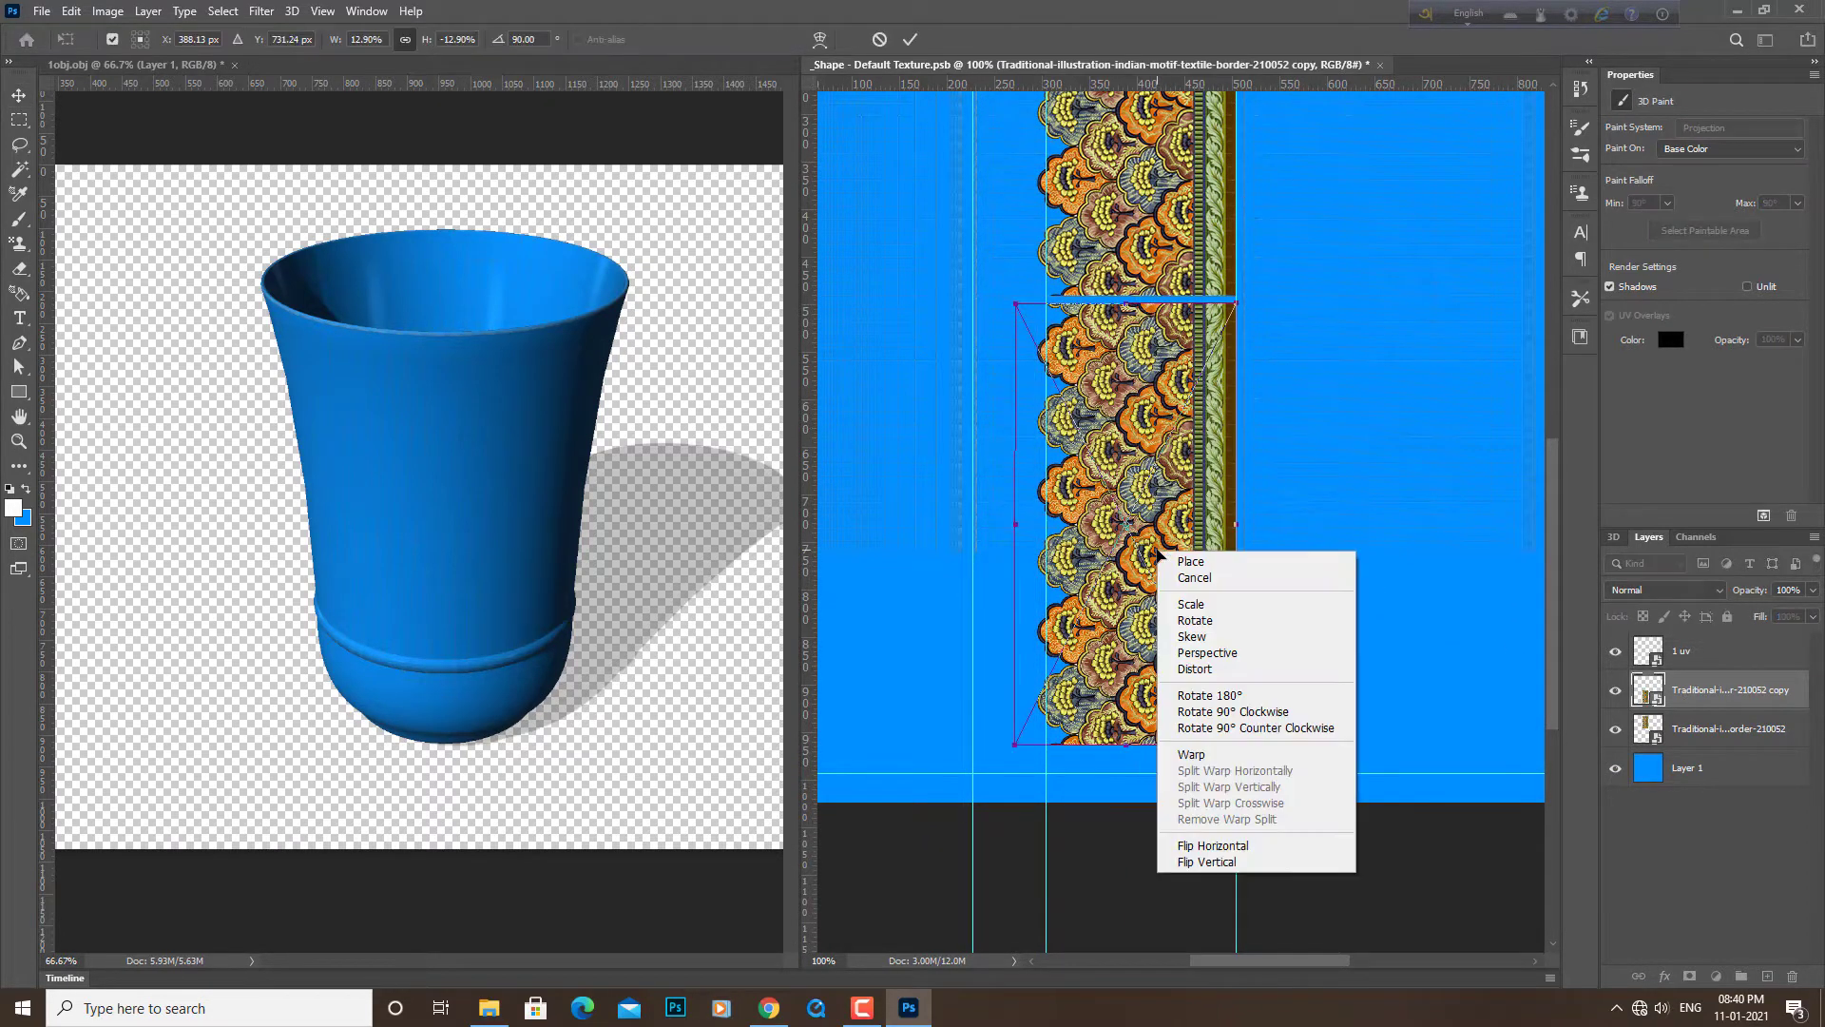
click(1226, 849)
right_click(1077, 480)
click(1113, 776)
right_click(1181, 444)
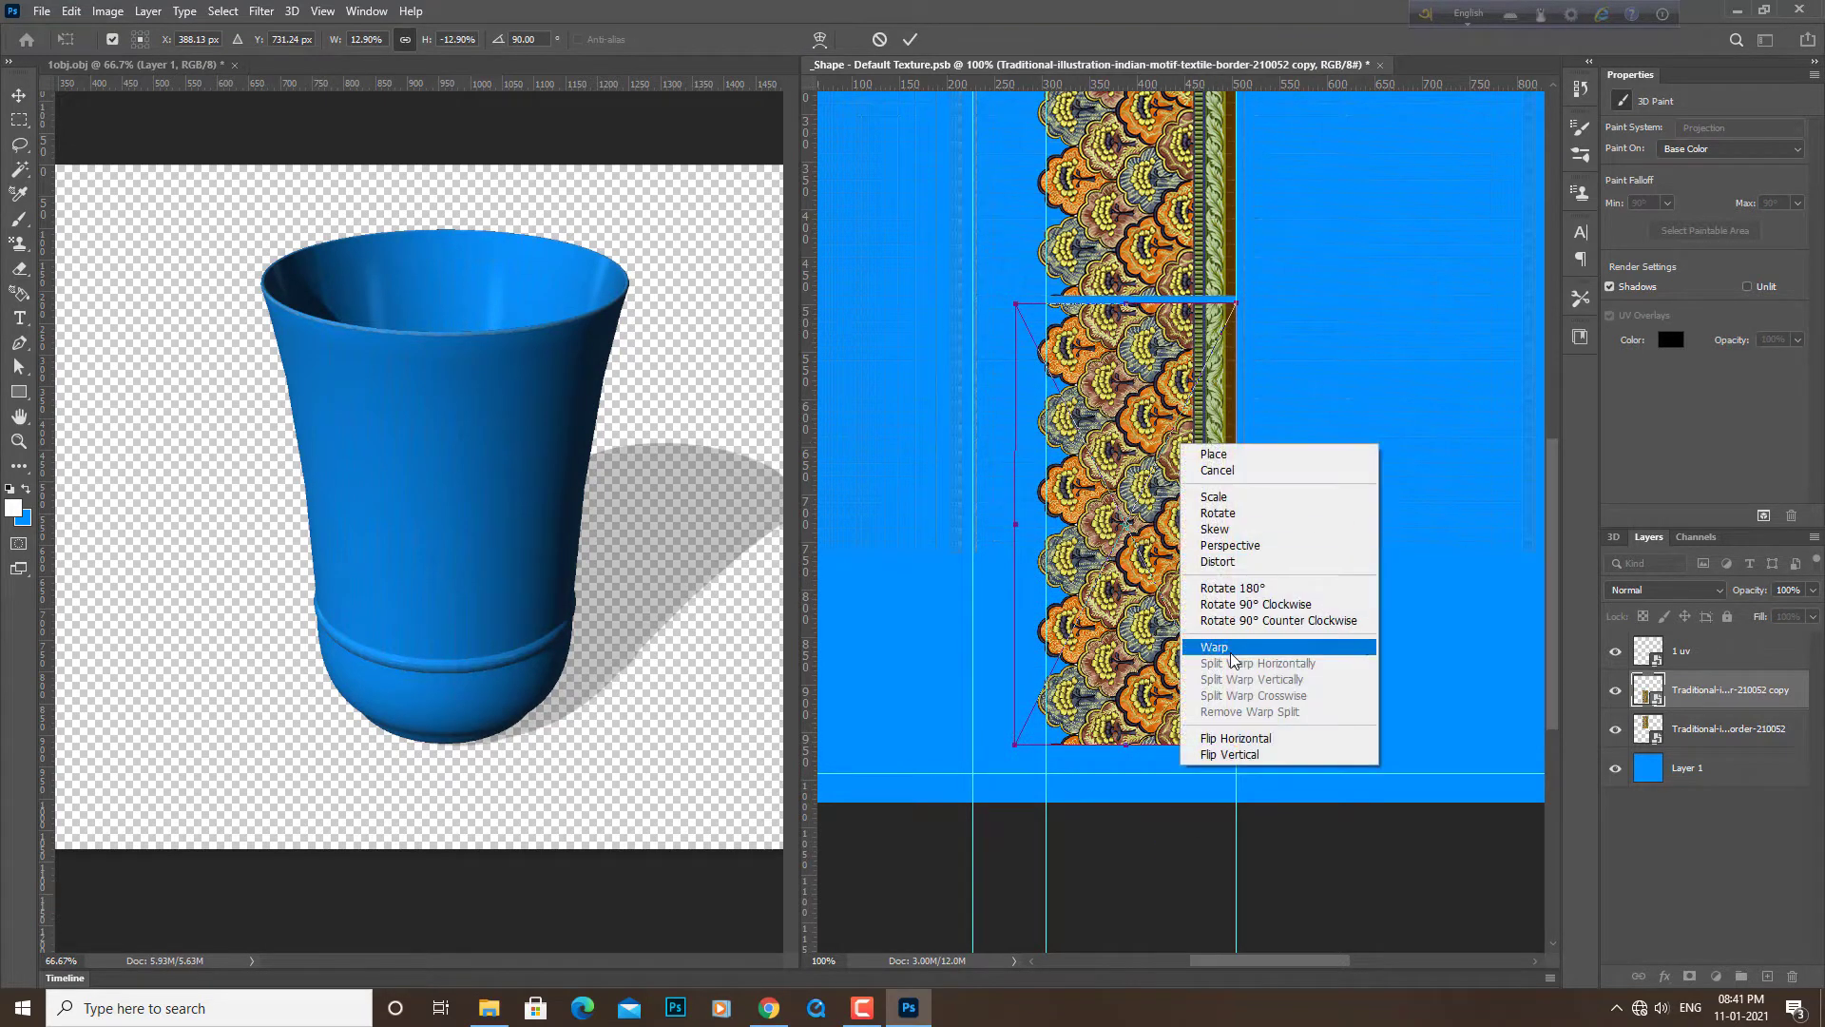
click(1232, 587)
right_click(1156, 445)
click(1206, 755)
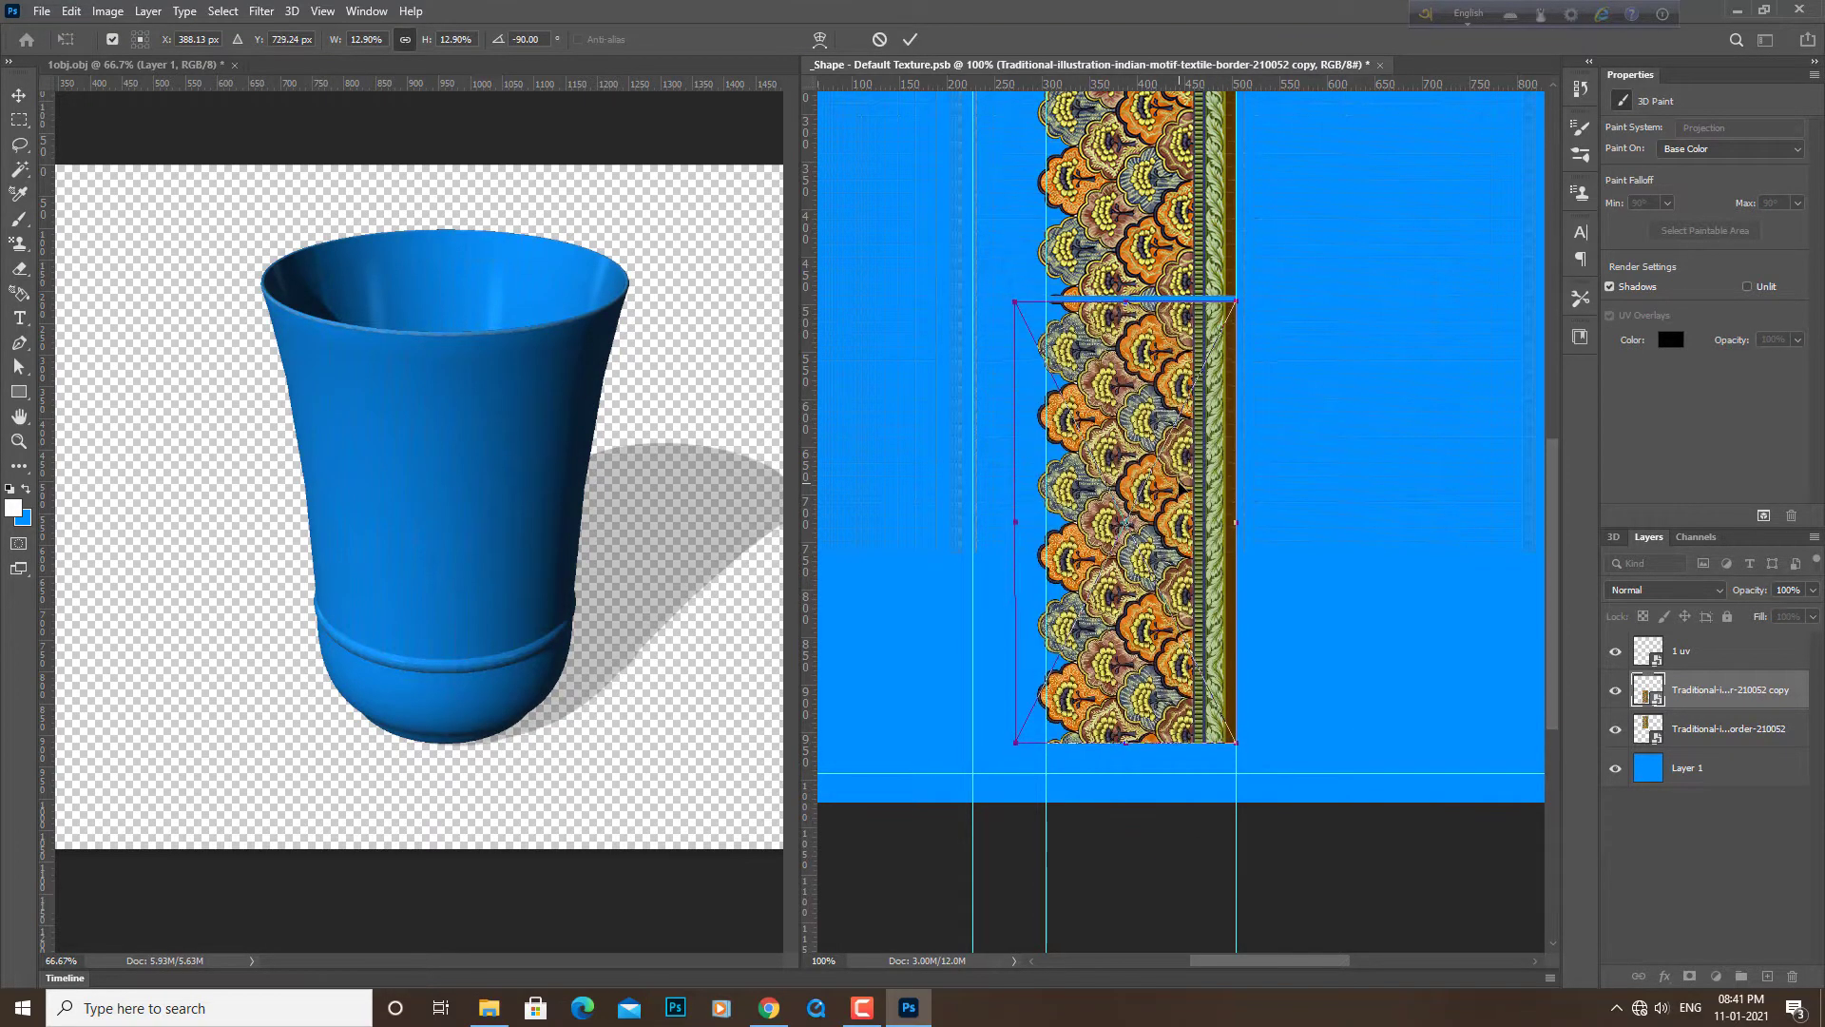
key(Return)
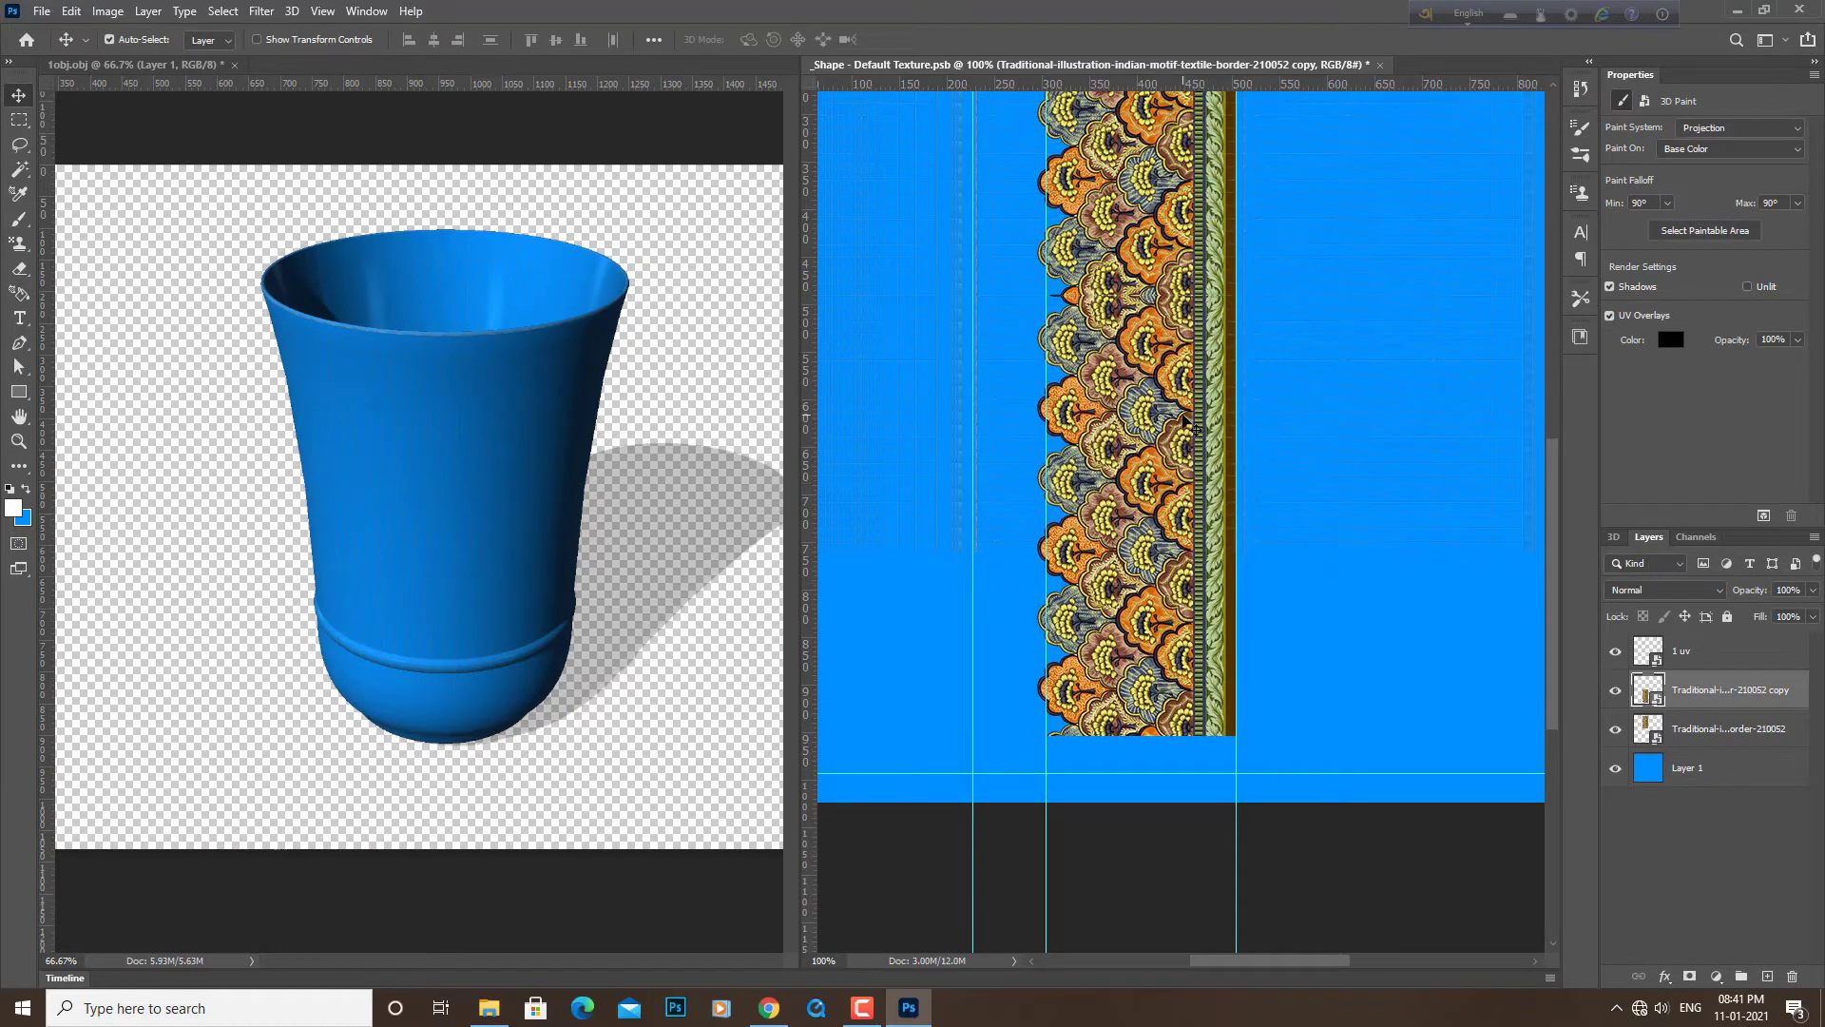
Group both border layers as Group 1 and stretch it to the full texture height
ctrl+click(1692, 729)
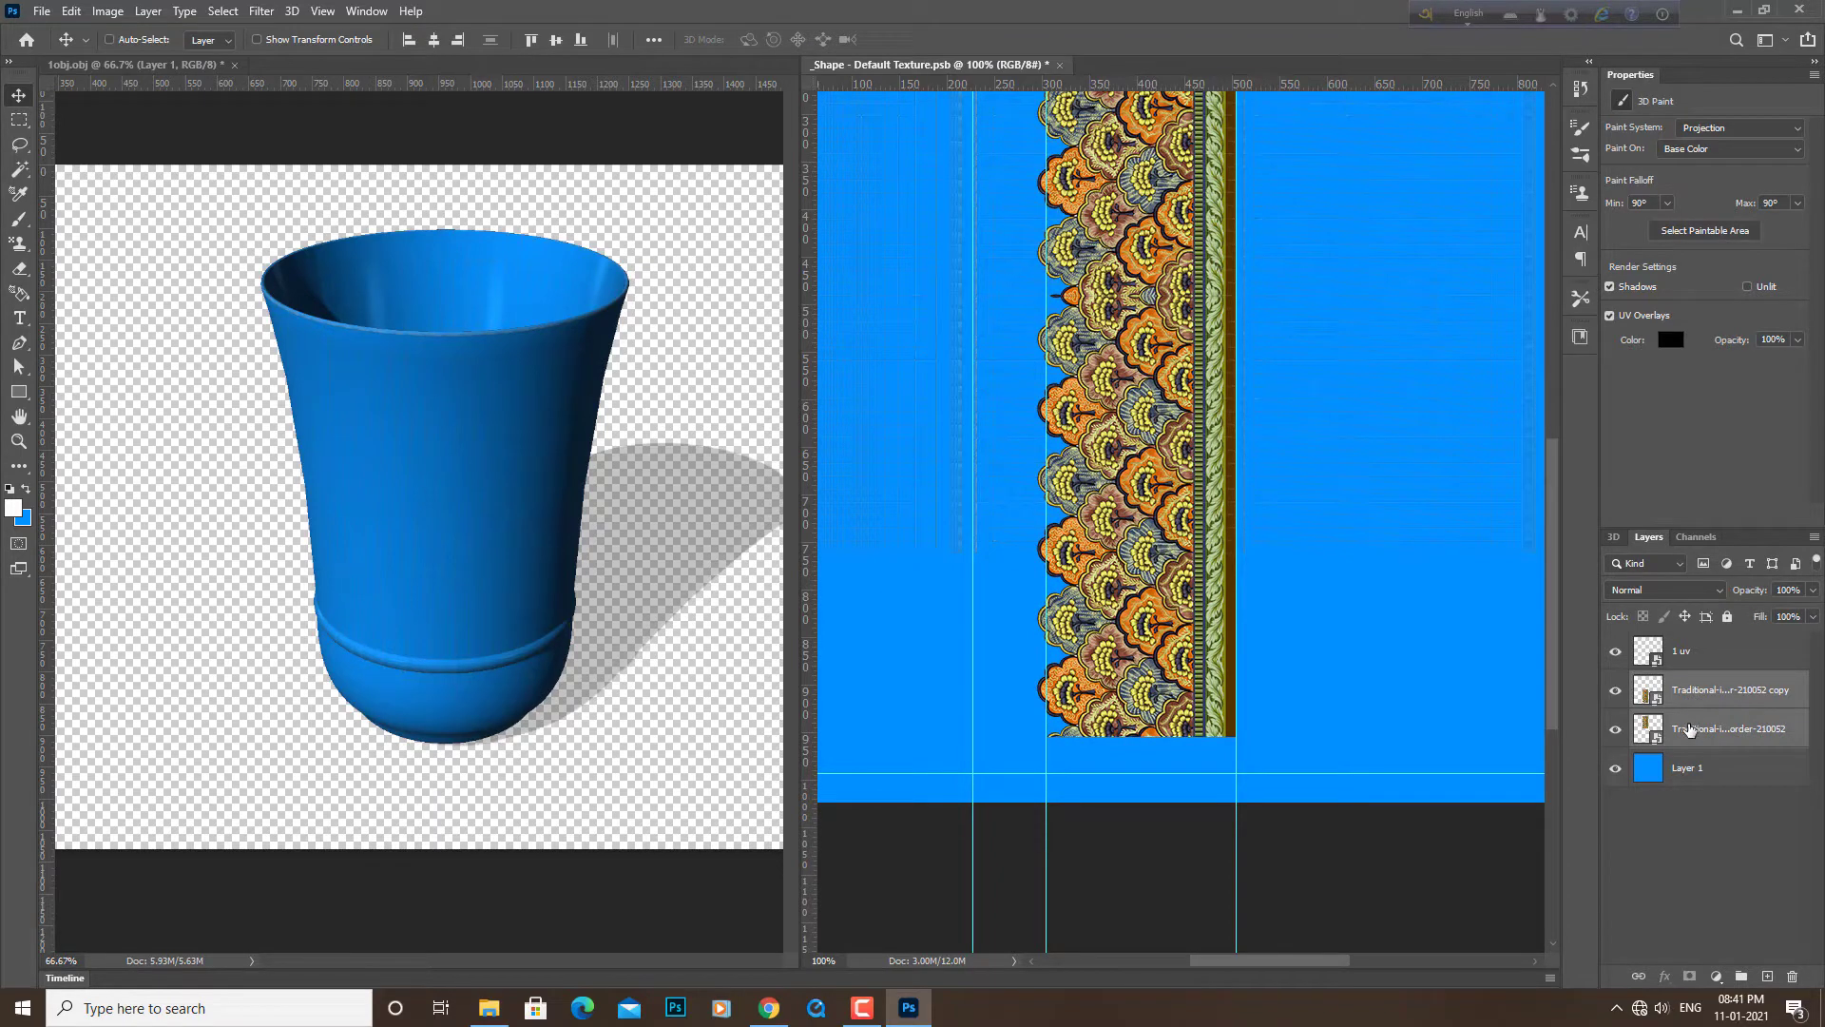
key(ctrl+g)
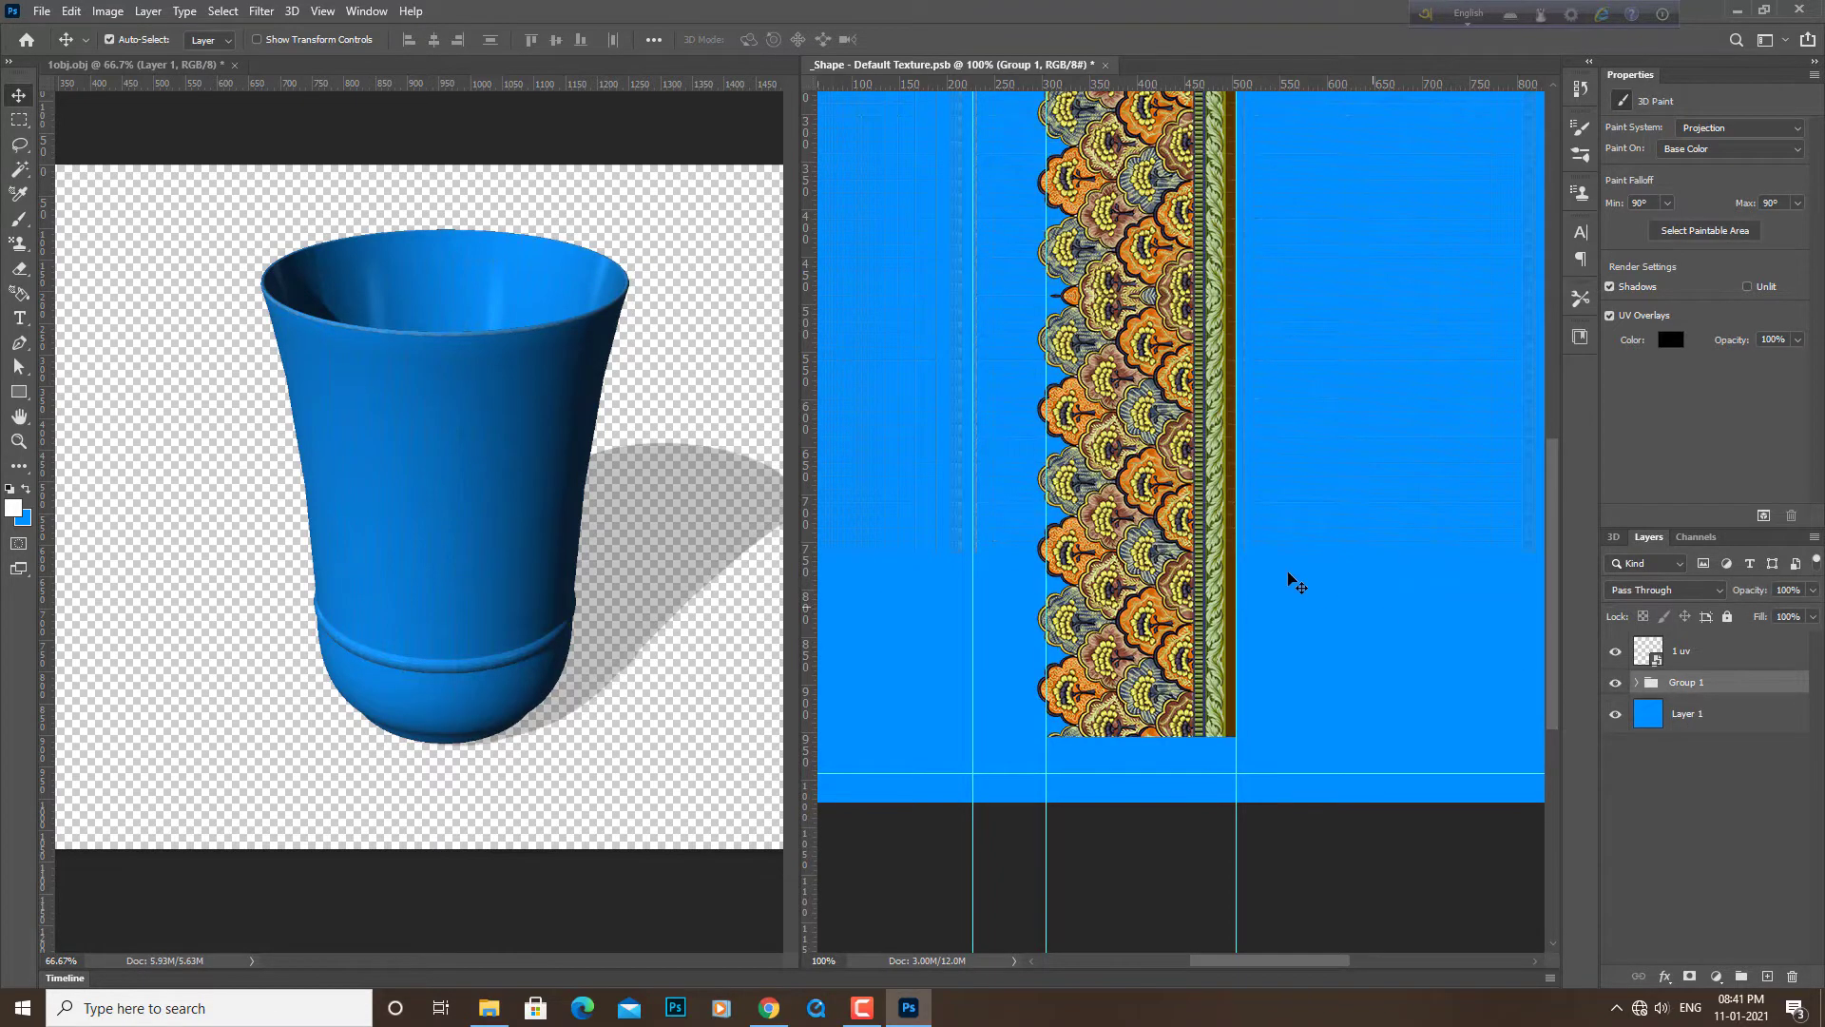
key(ctrl+t)
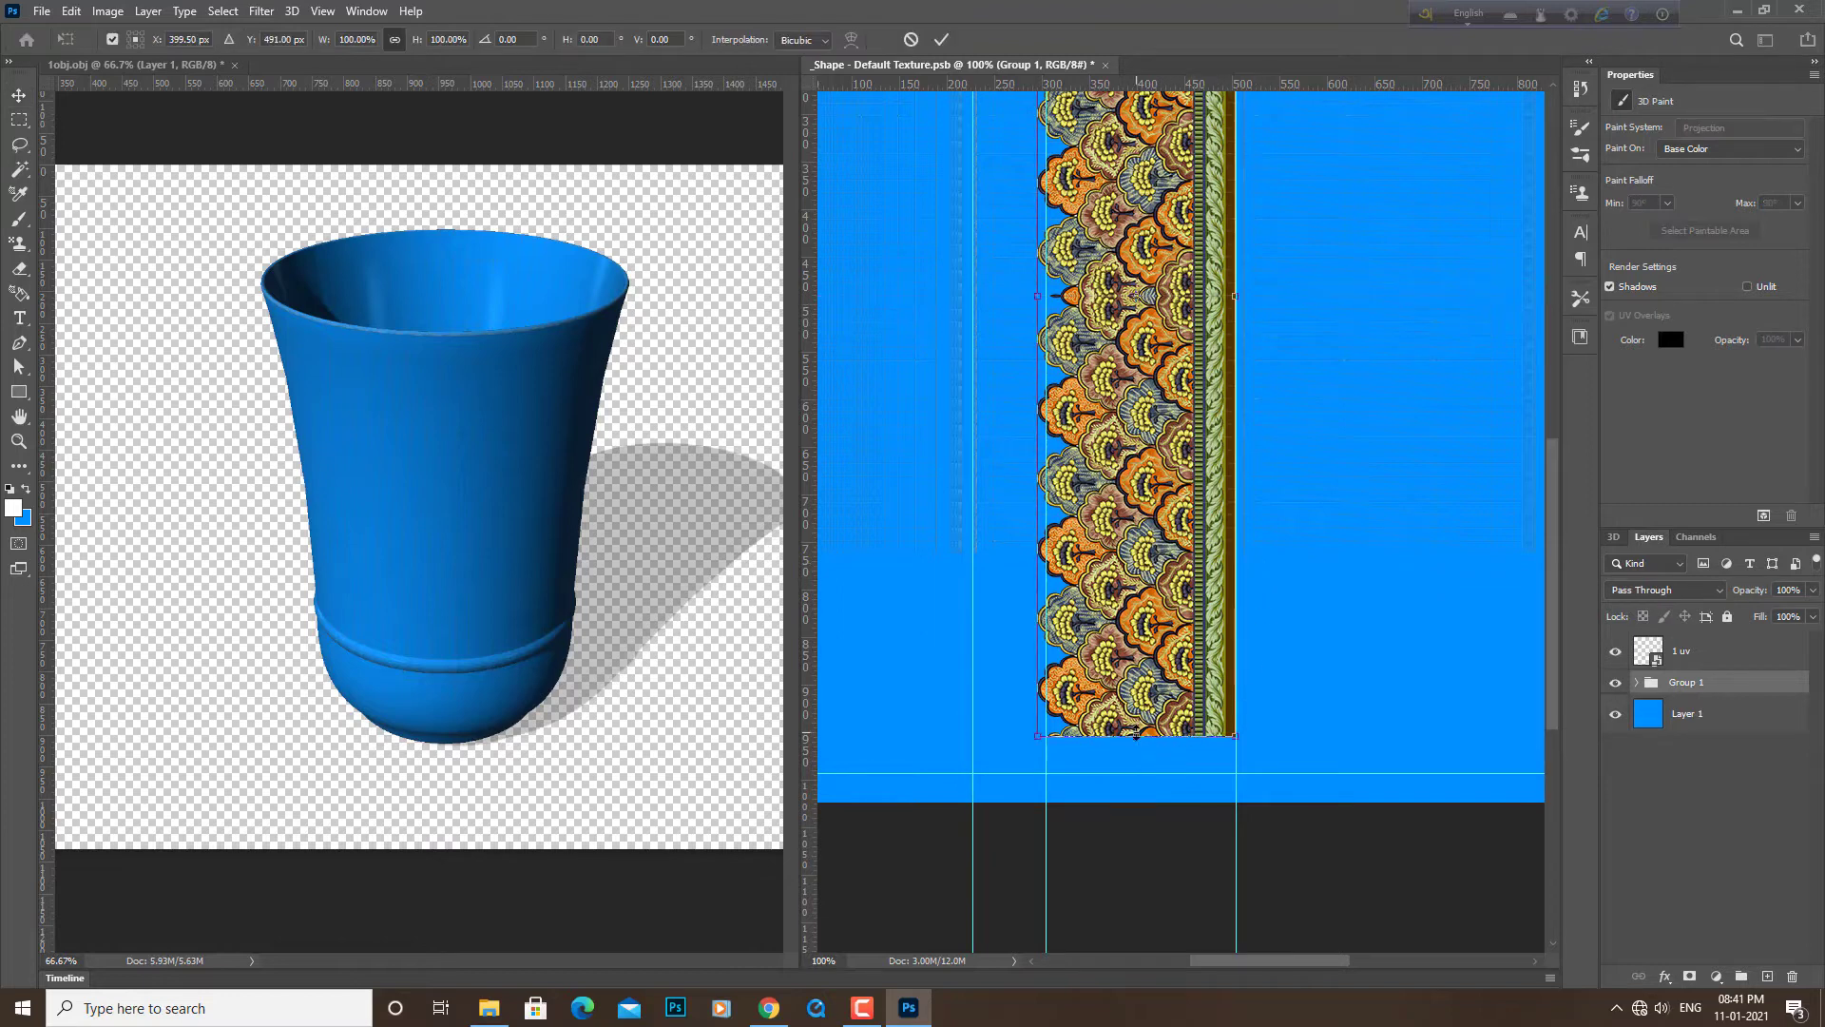
drag(1136, 735, 1136, 772)
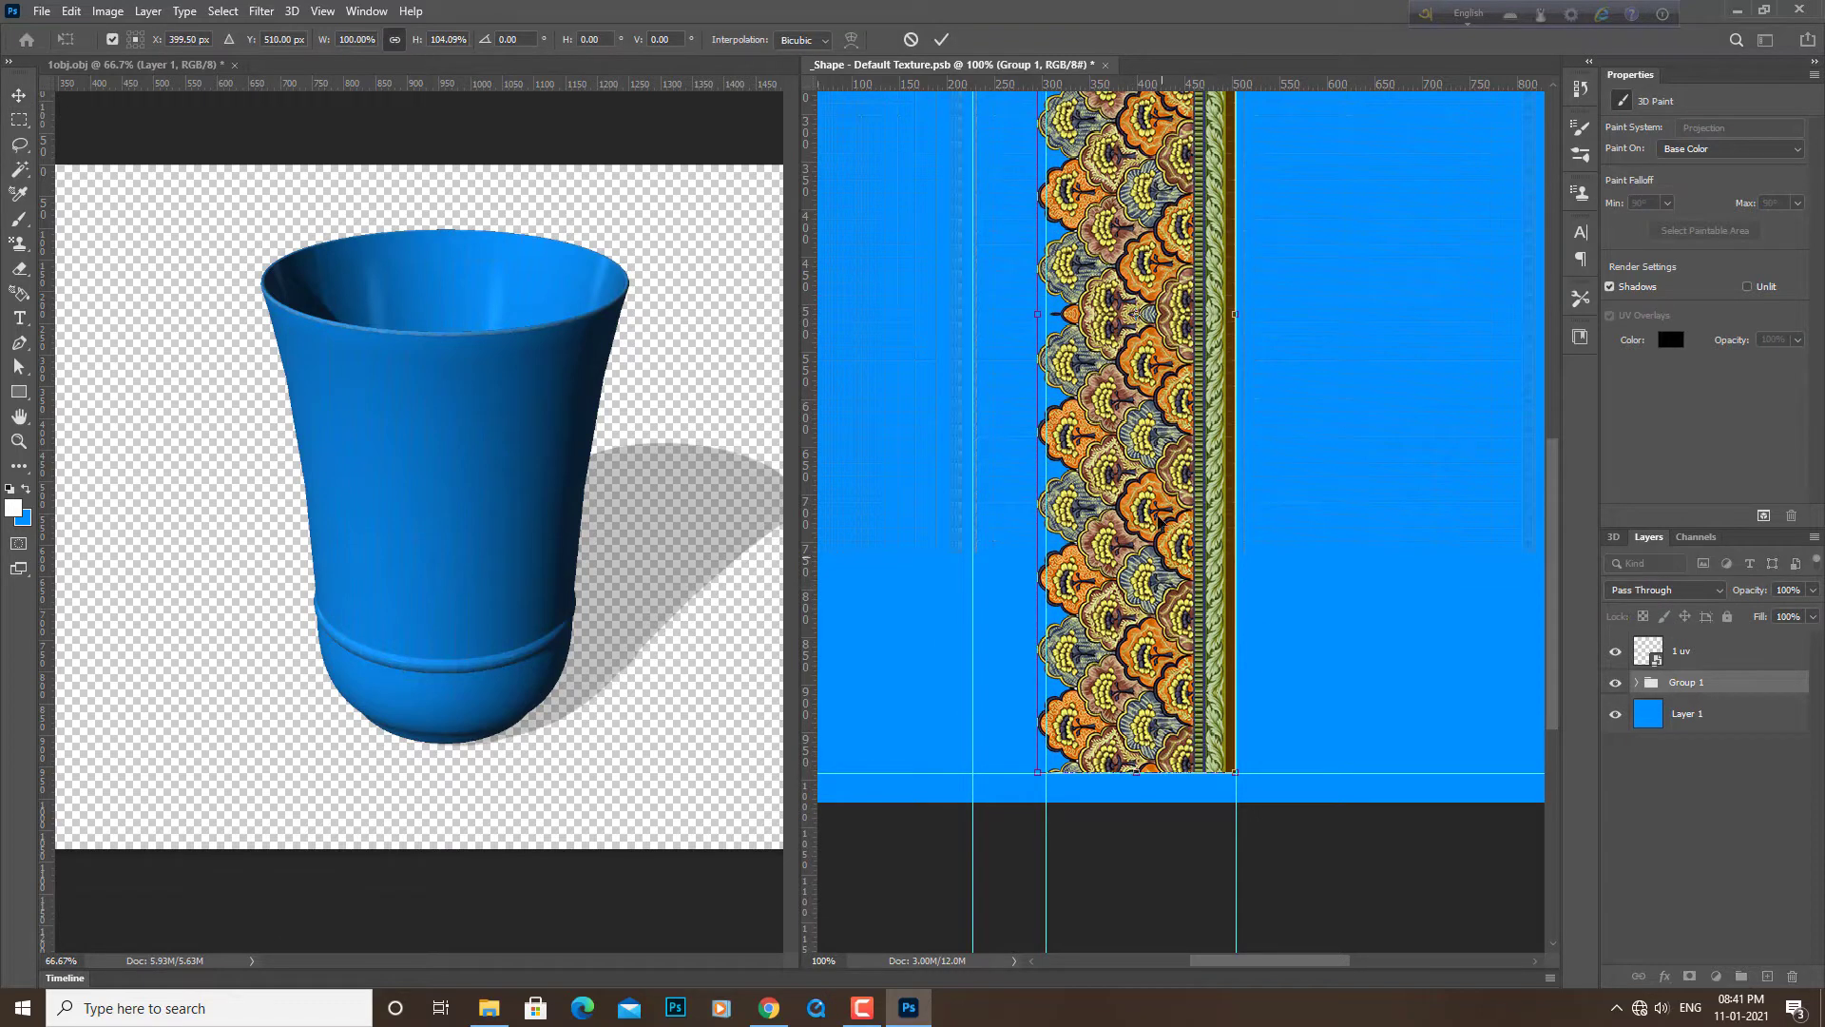
scroll(1294, 528, up, 4)
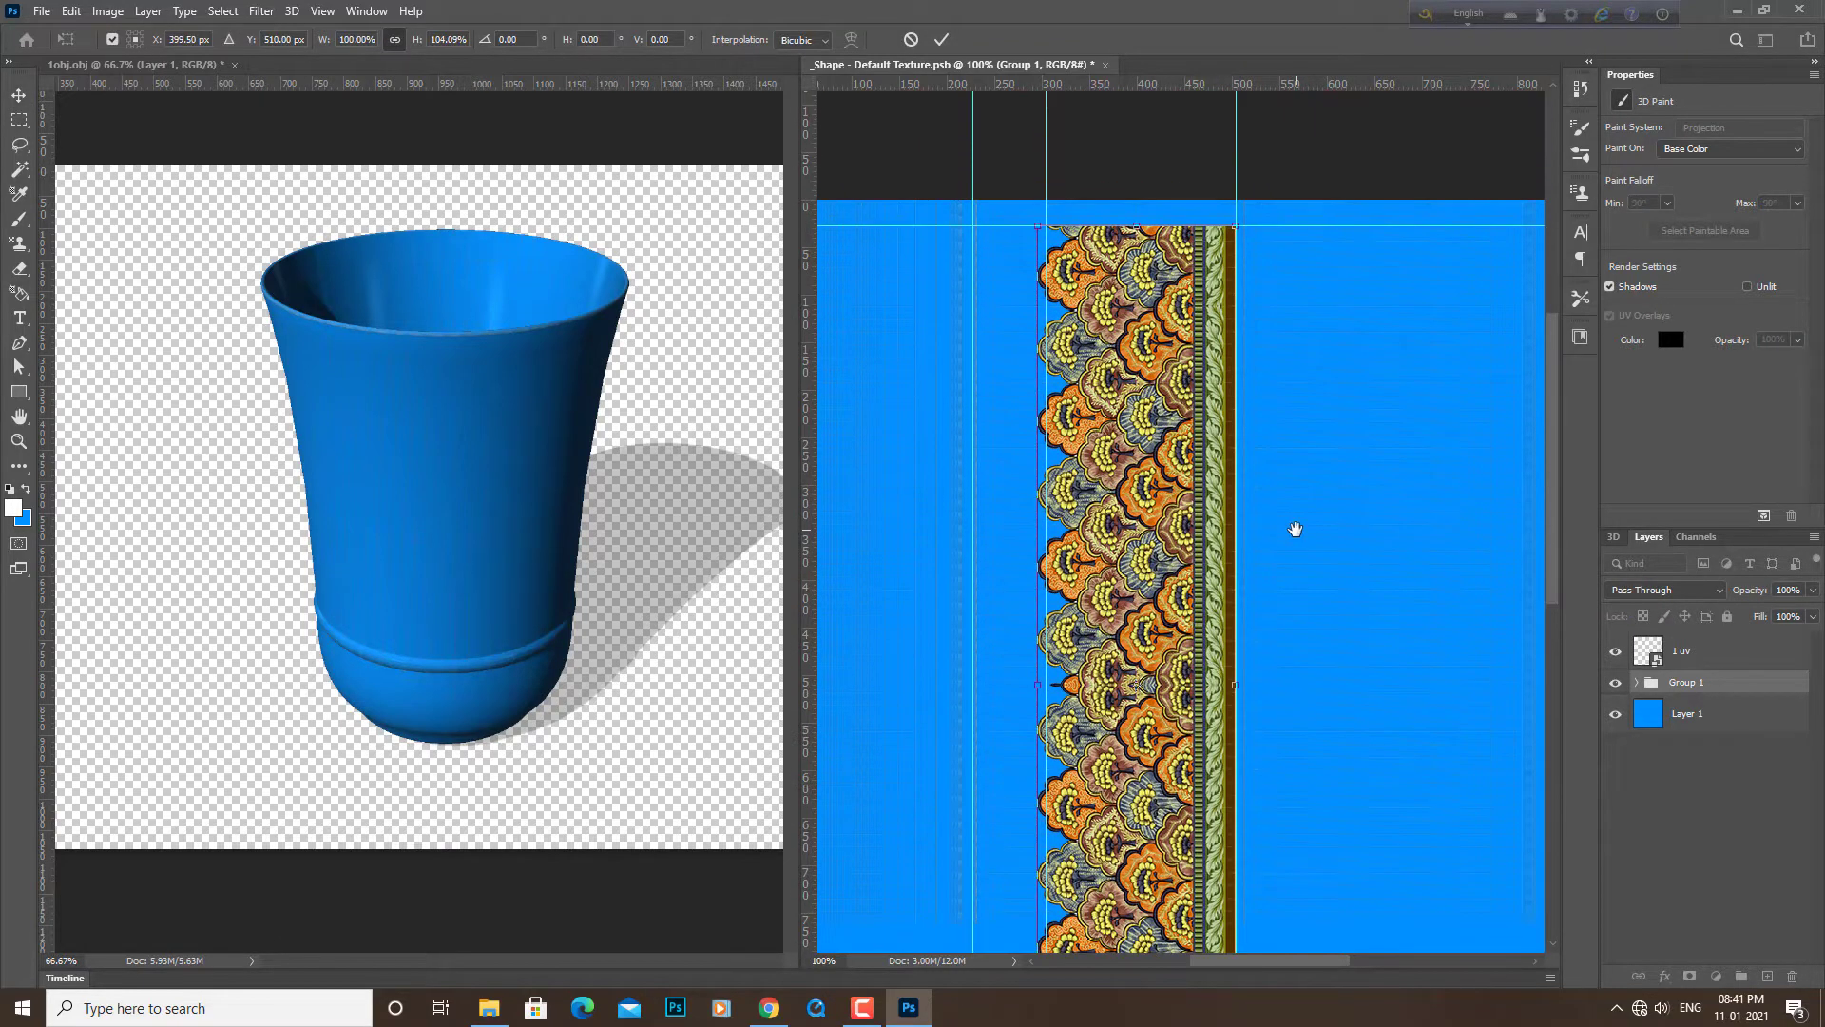
key(Return)
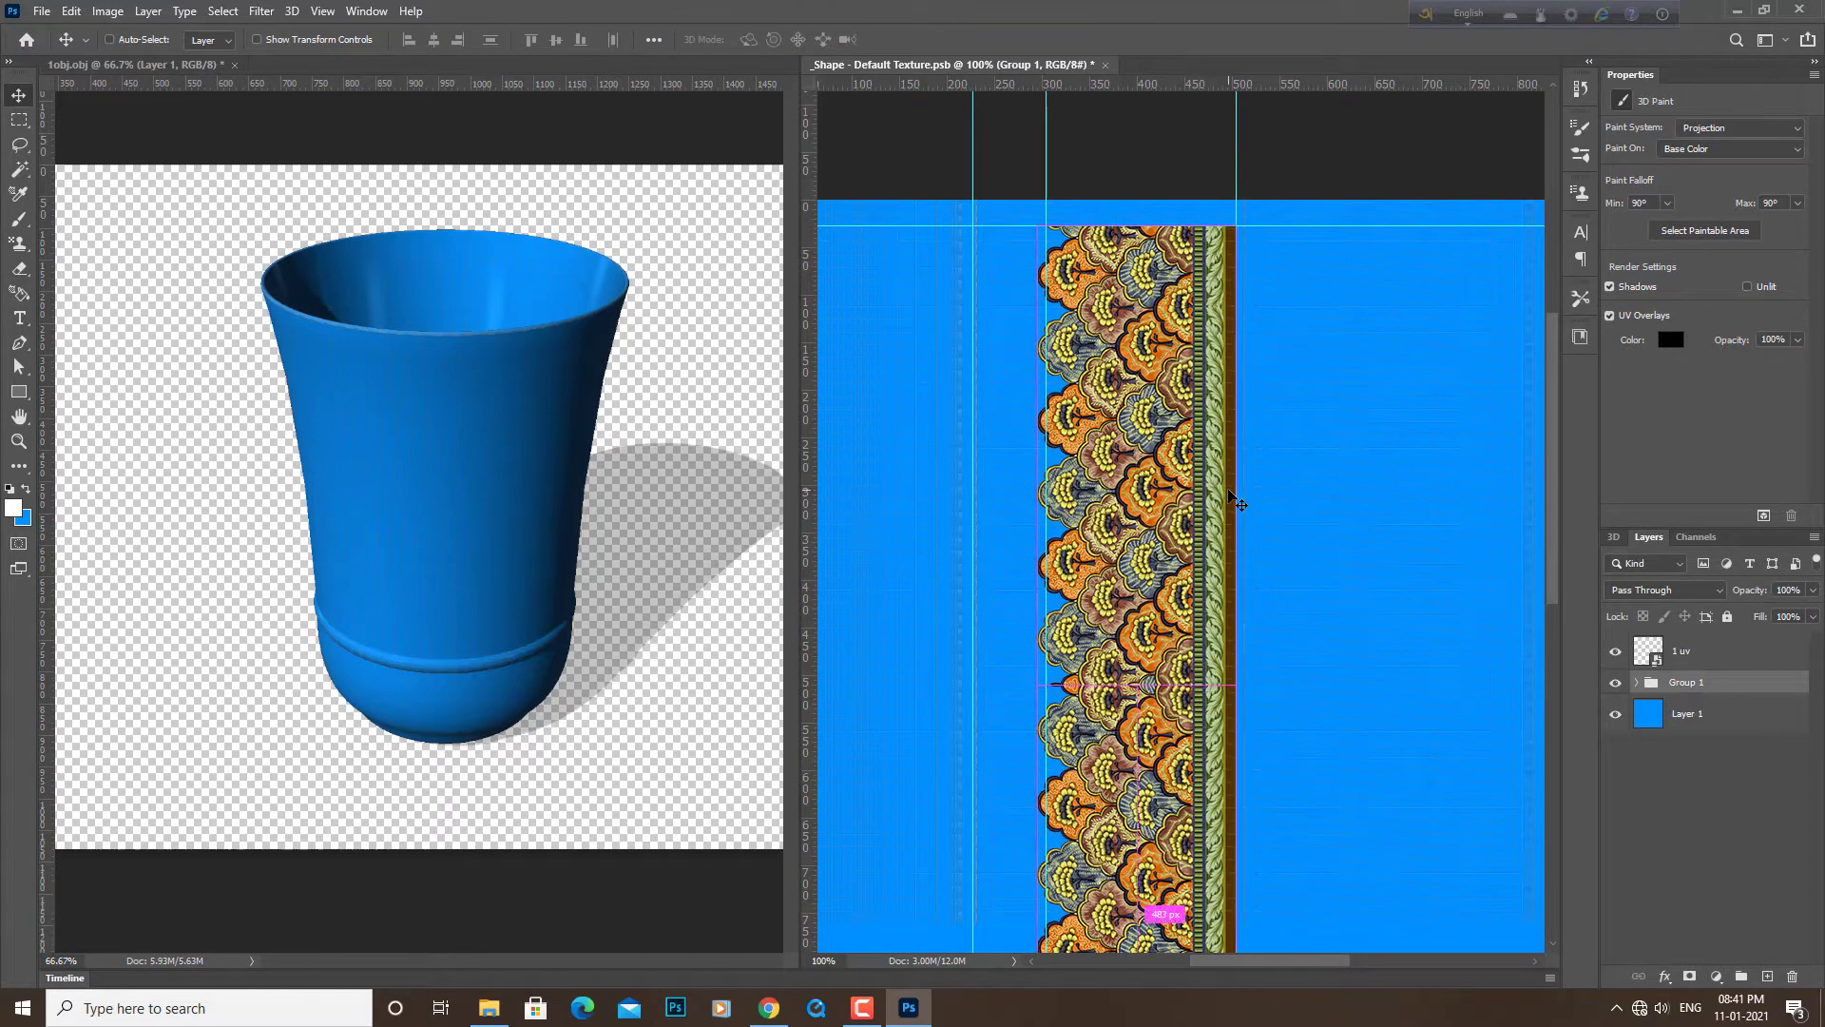
key(ctrl+minus)
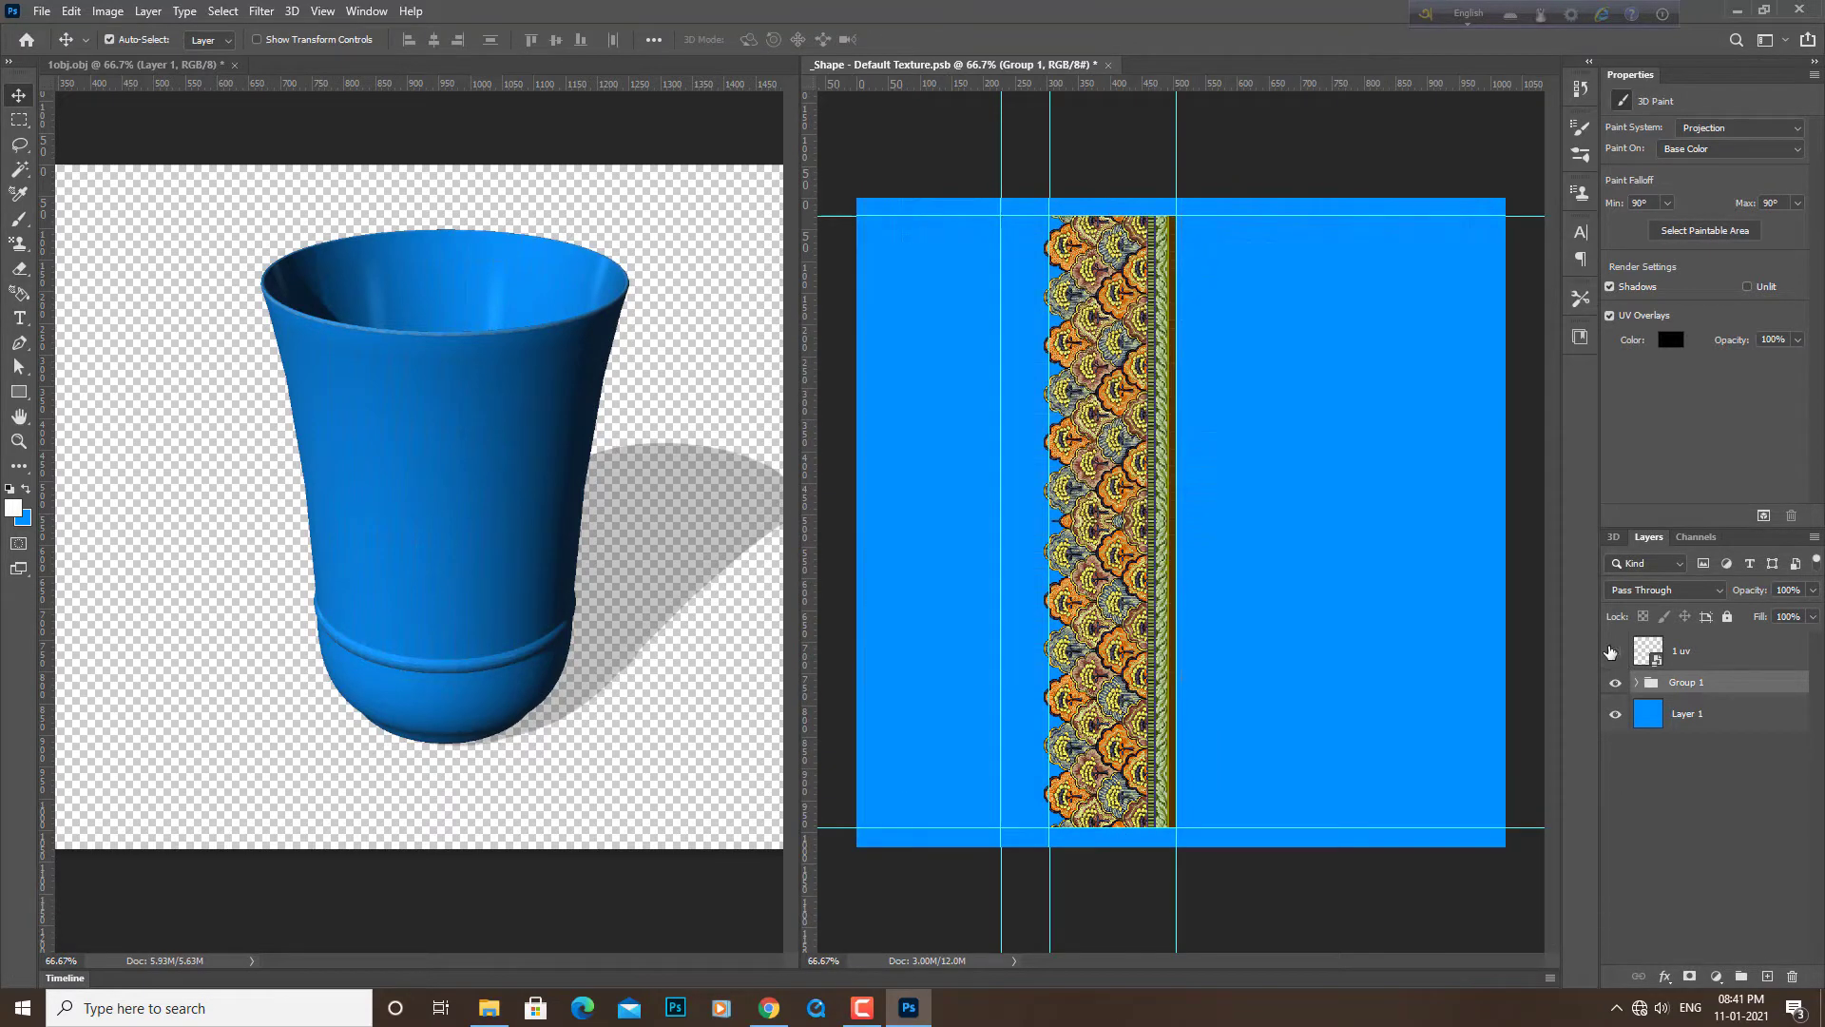
click(595, 558)
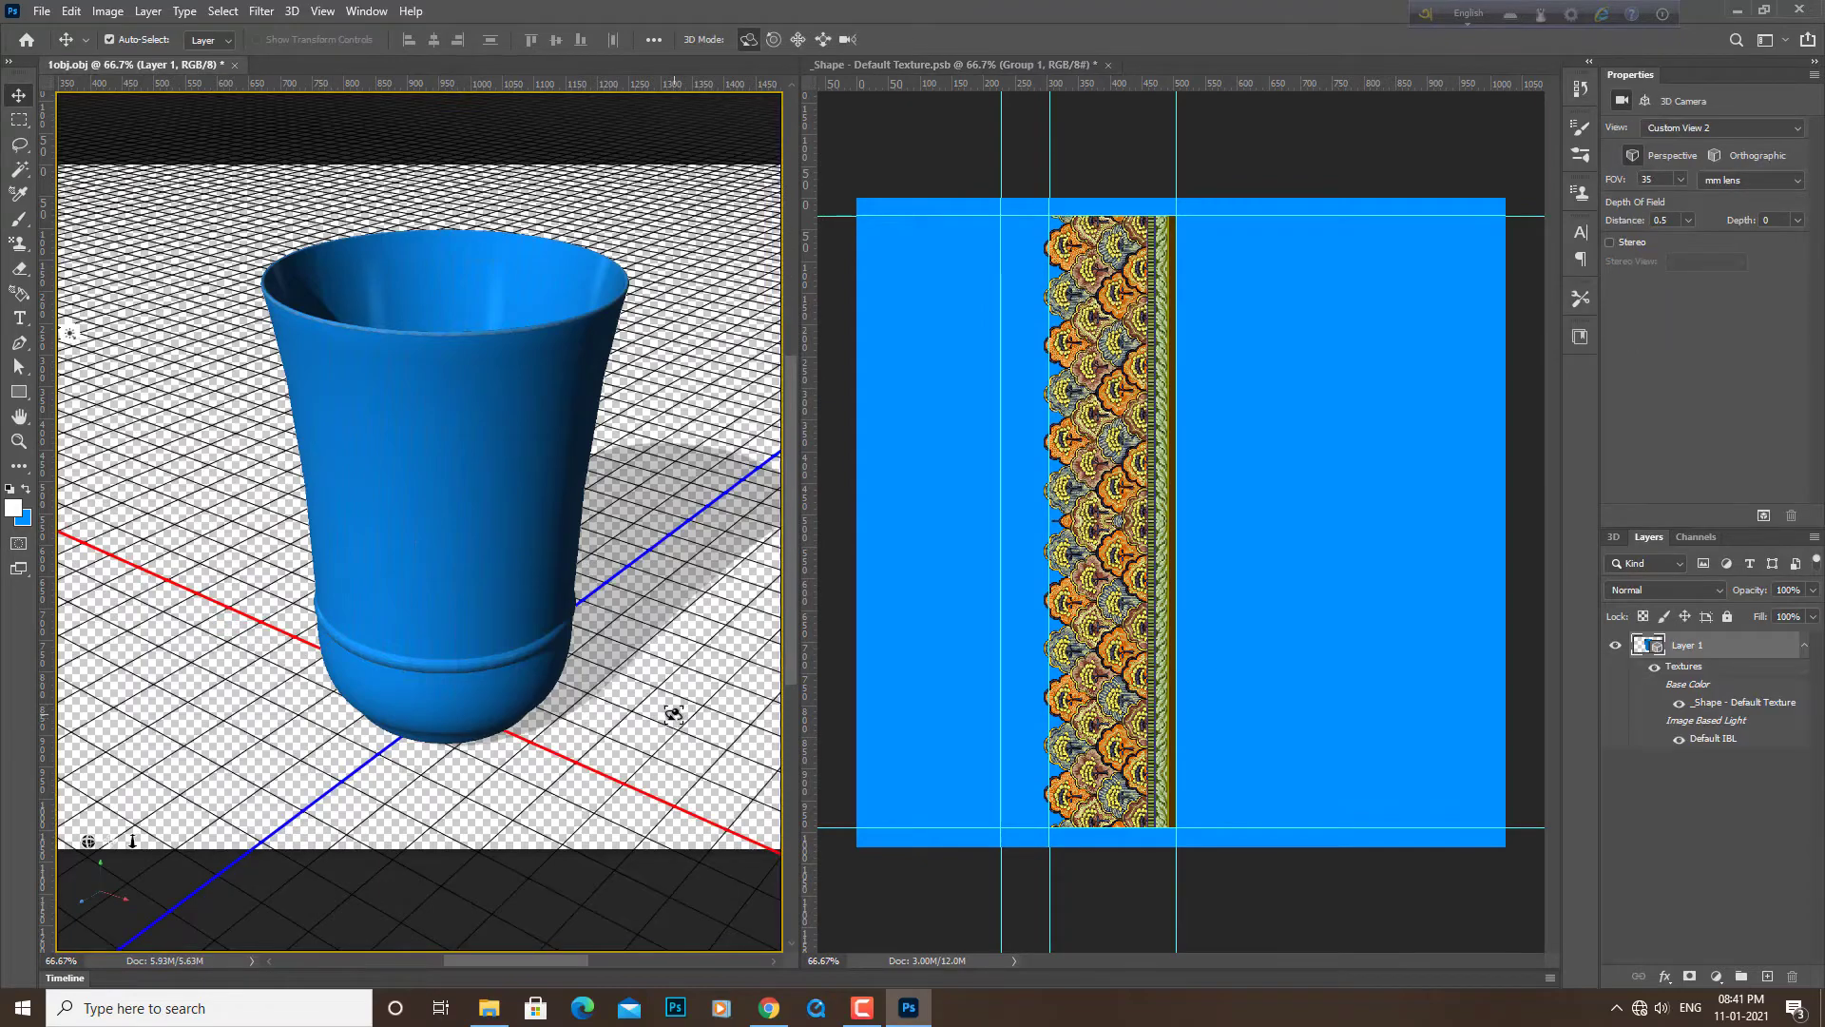
Float the texture document window, close it saving changes, and orbit to view the banded cup
mouse_move(670, 715)
mouse_down()
mouse_move(599, 708)
mouse_move(623, 711)
mouse_move(629, 772)
mouse_move(592, 770)
mouse_up()
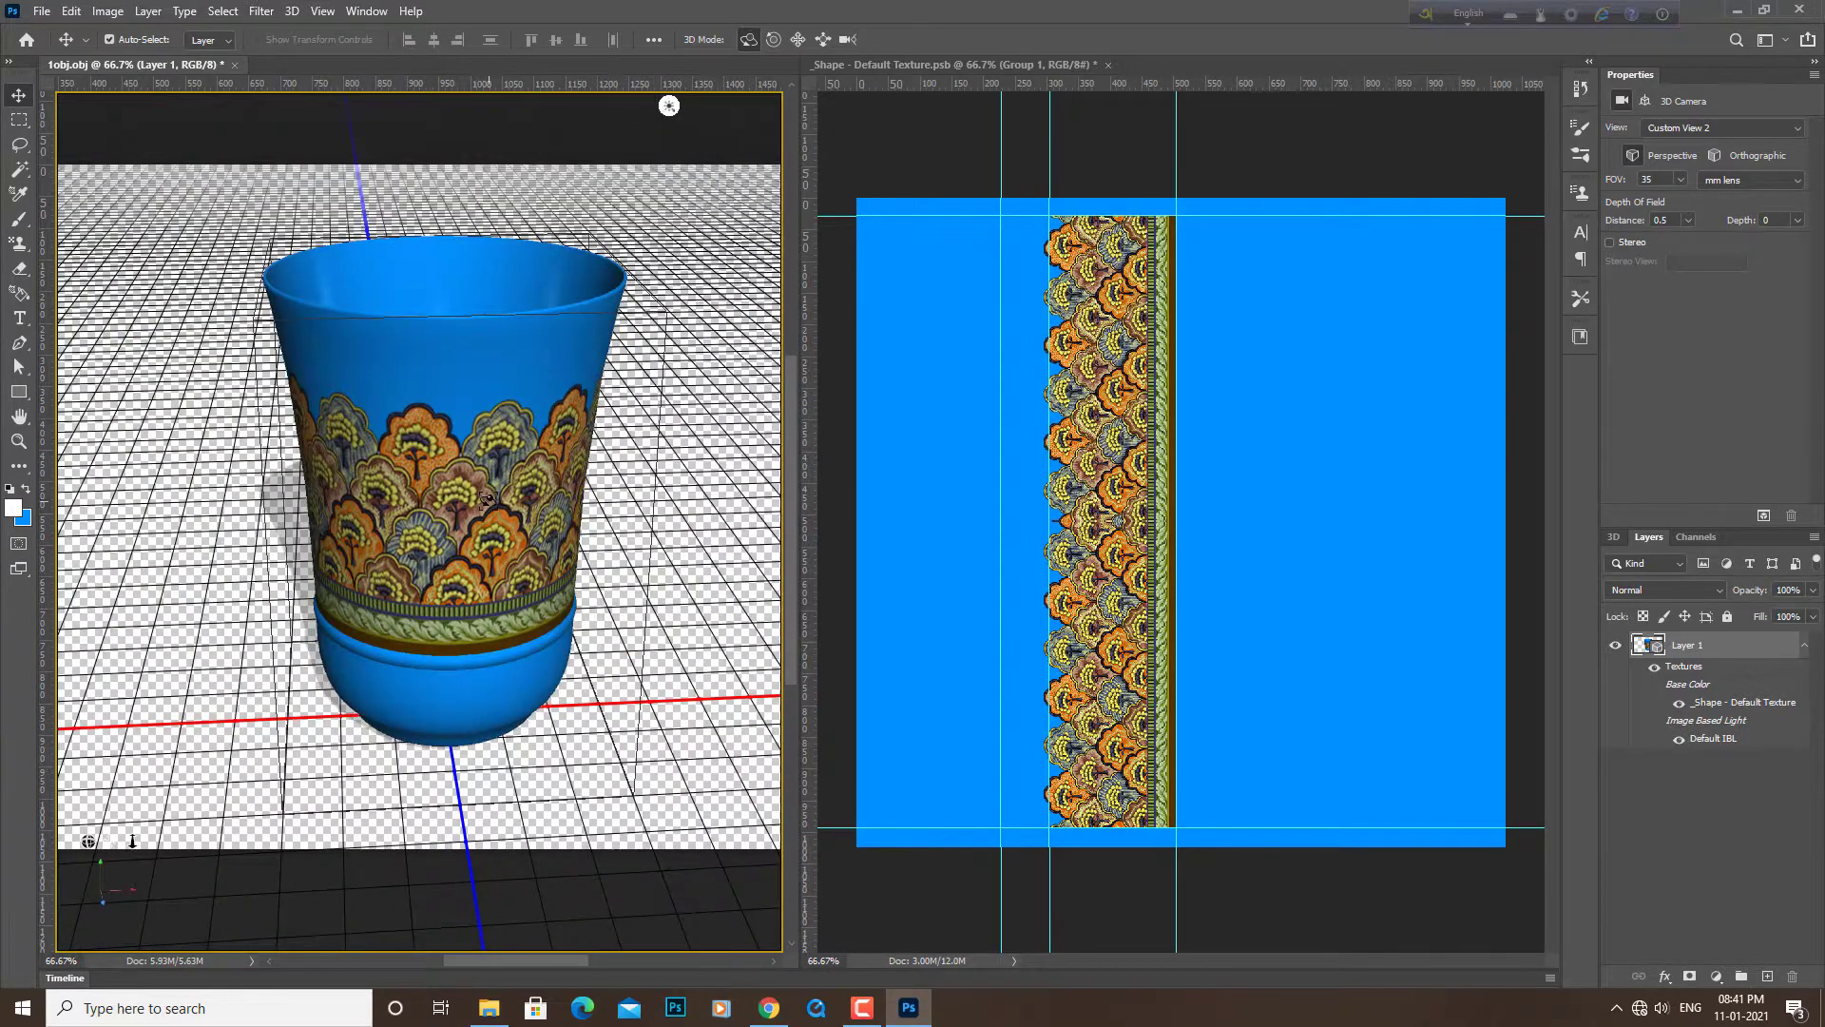
scroll(542, 556, down, 1)
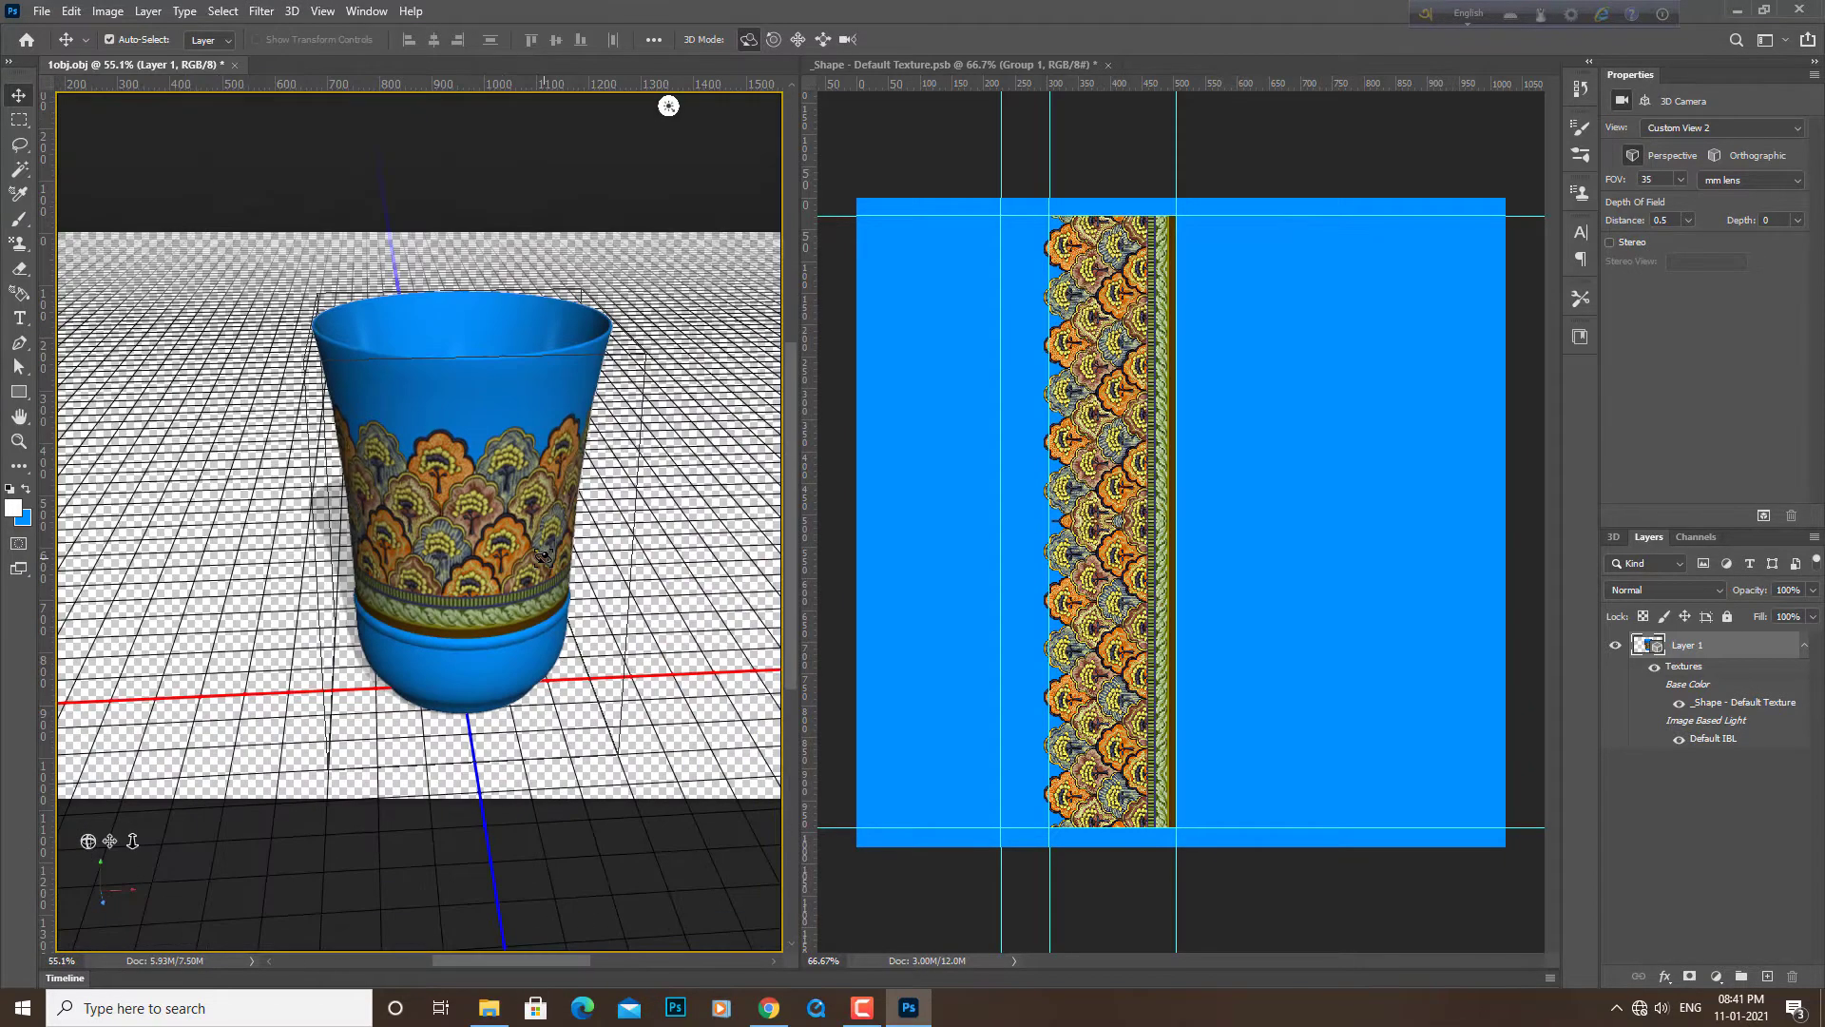
scroll(542, 556, down, 1)
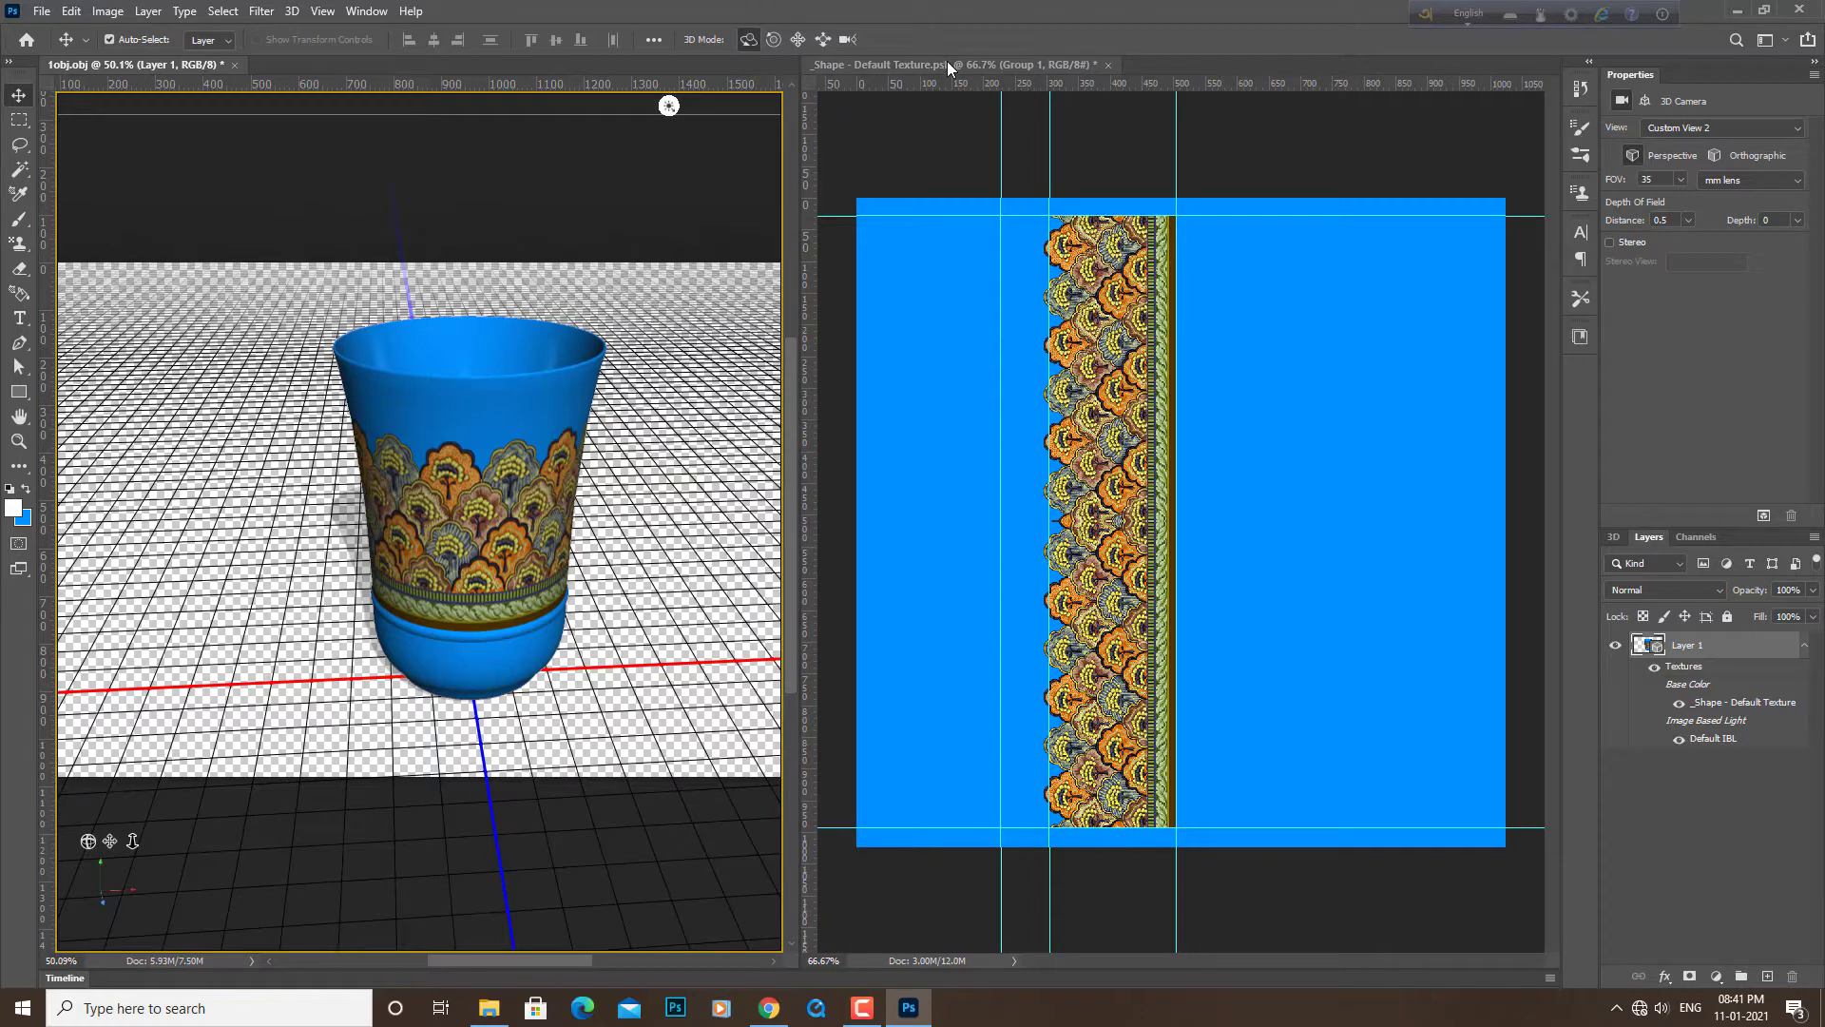
drag(947, 61, 928, 180)
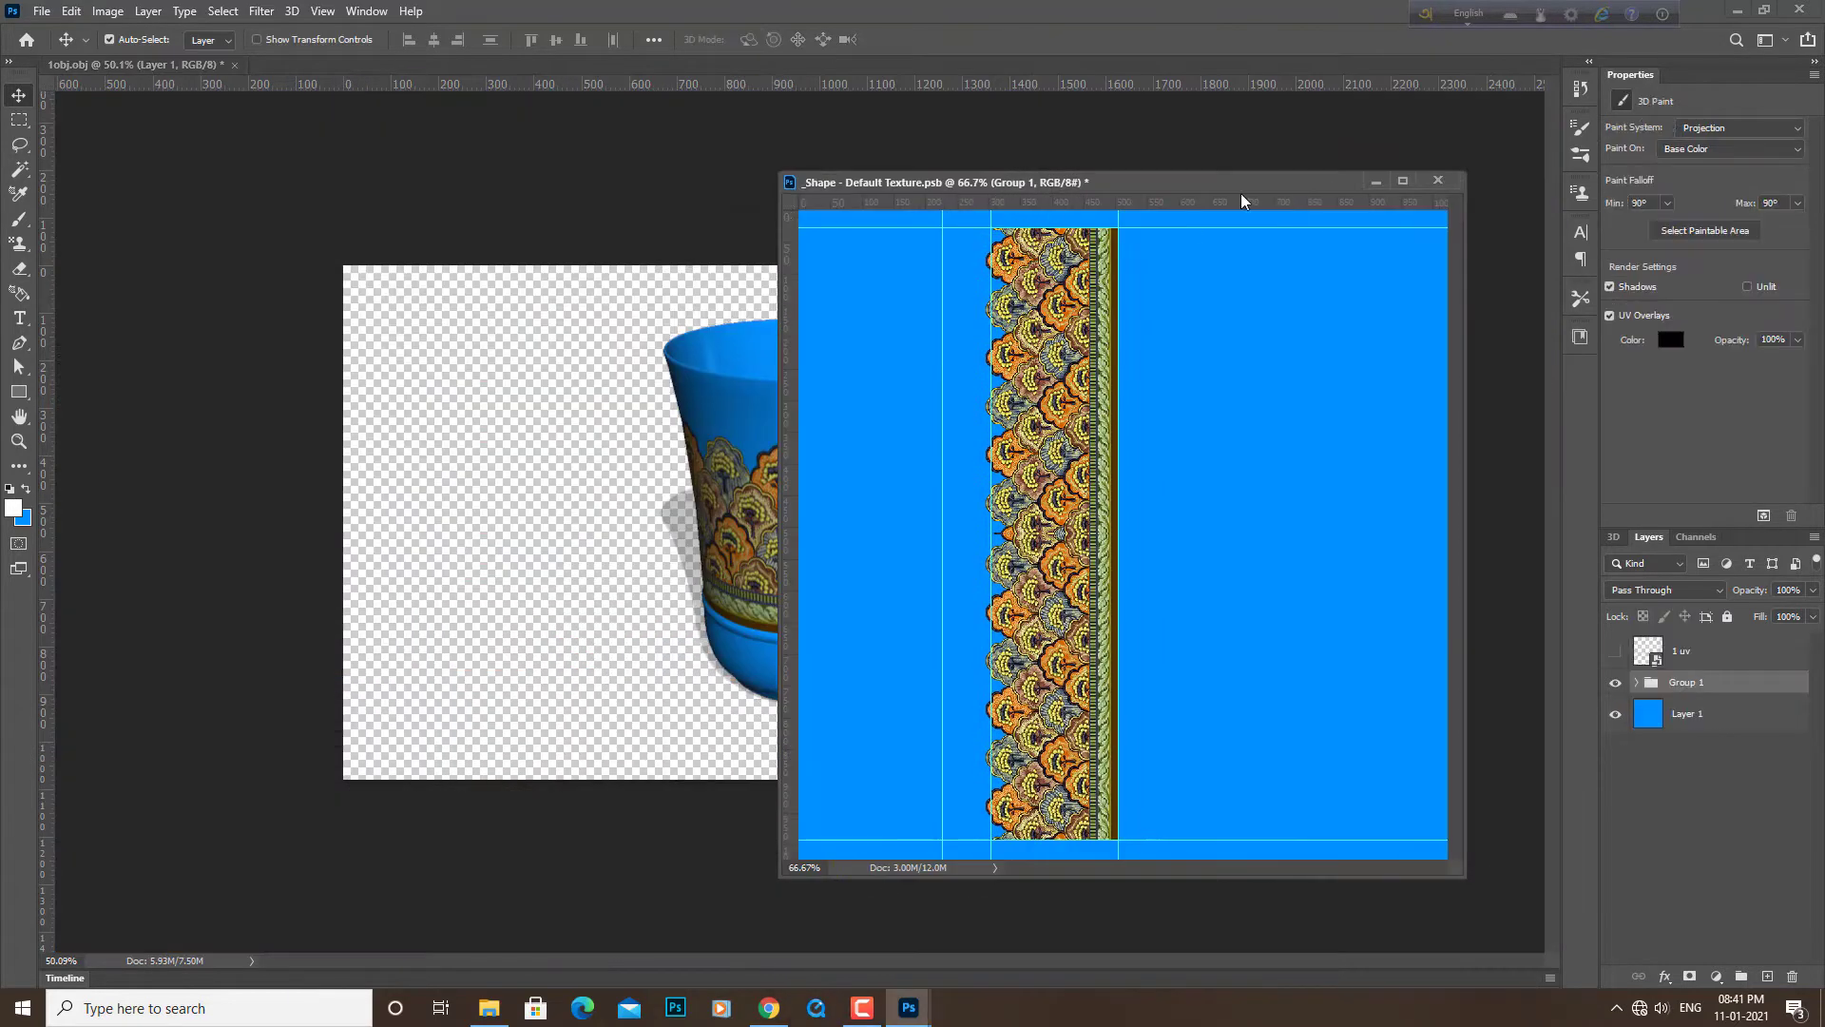
drag(1177, 184, 793, 280)
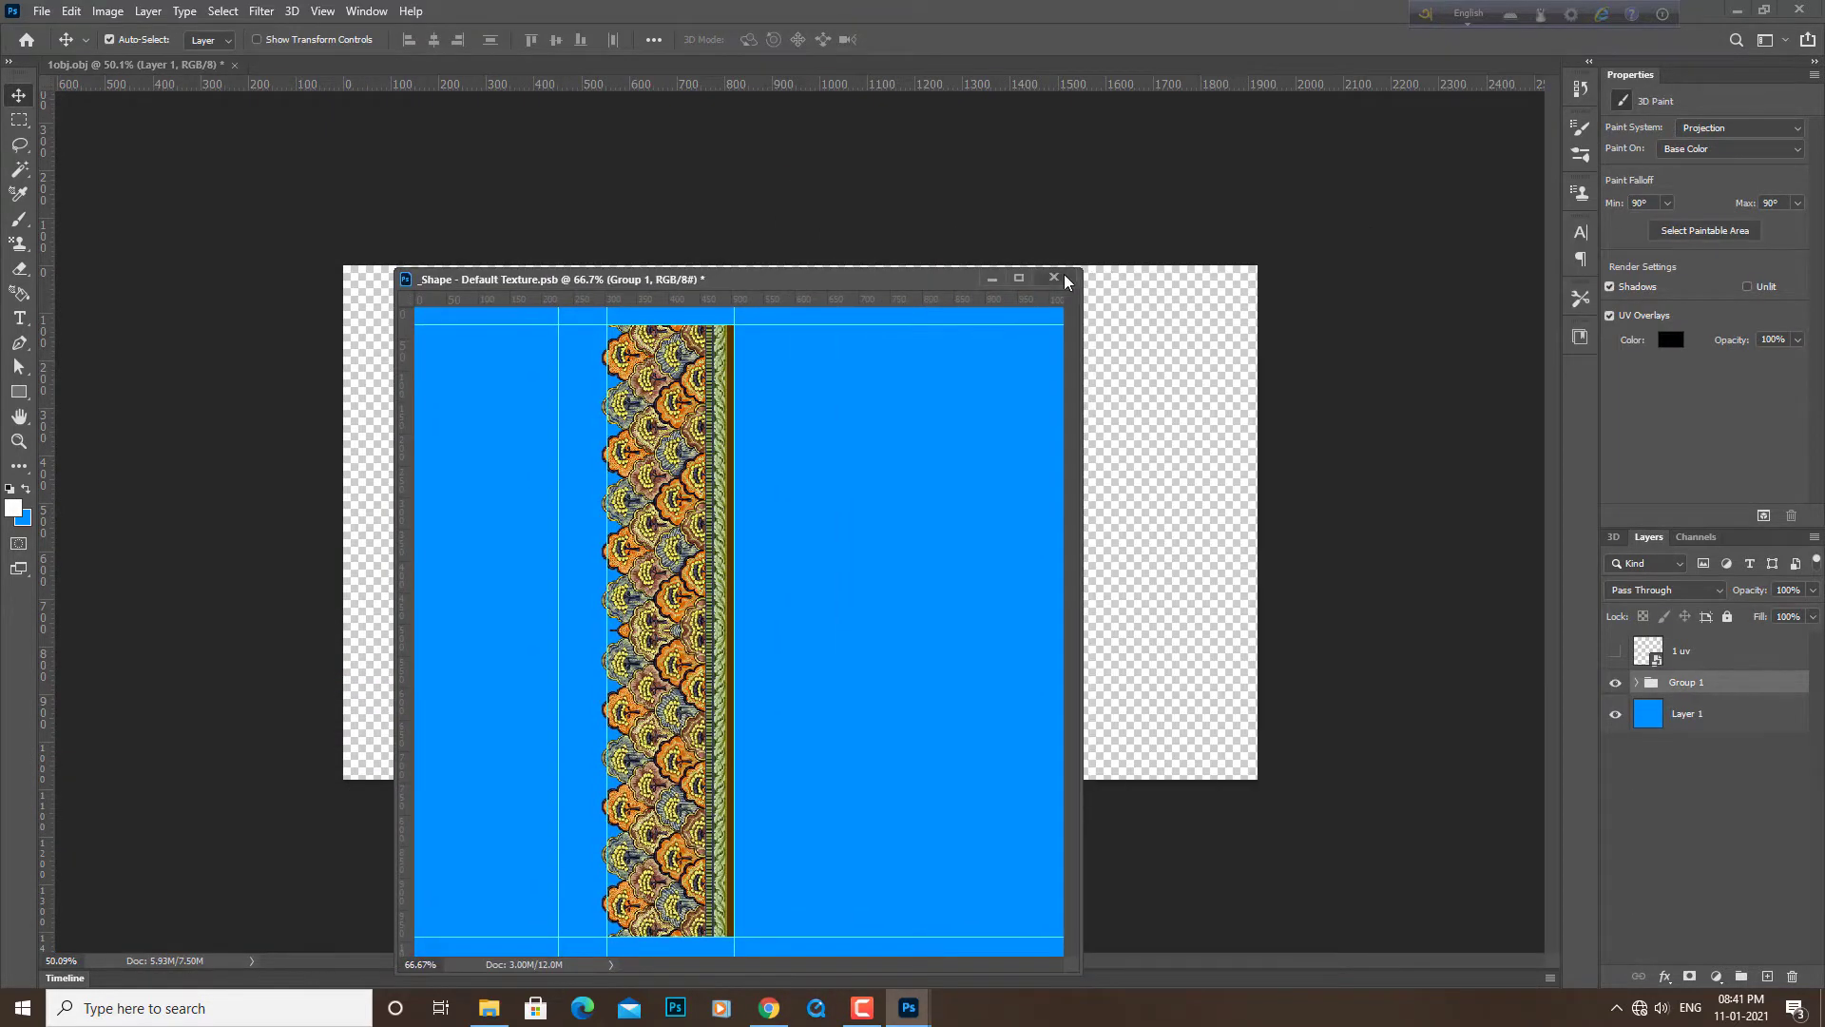
click(1055, 279)
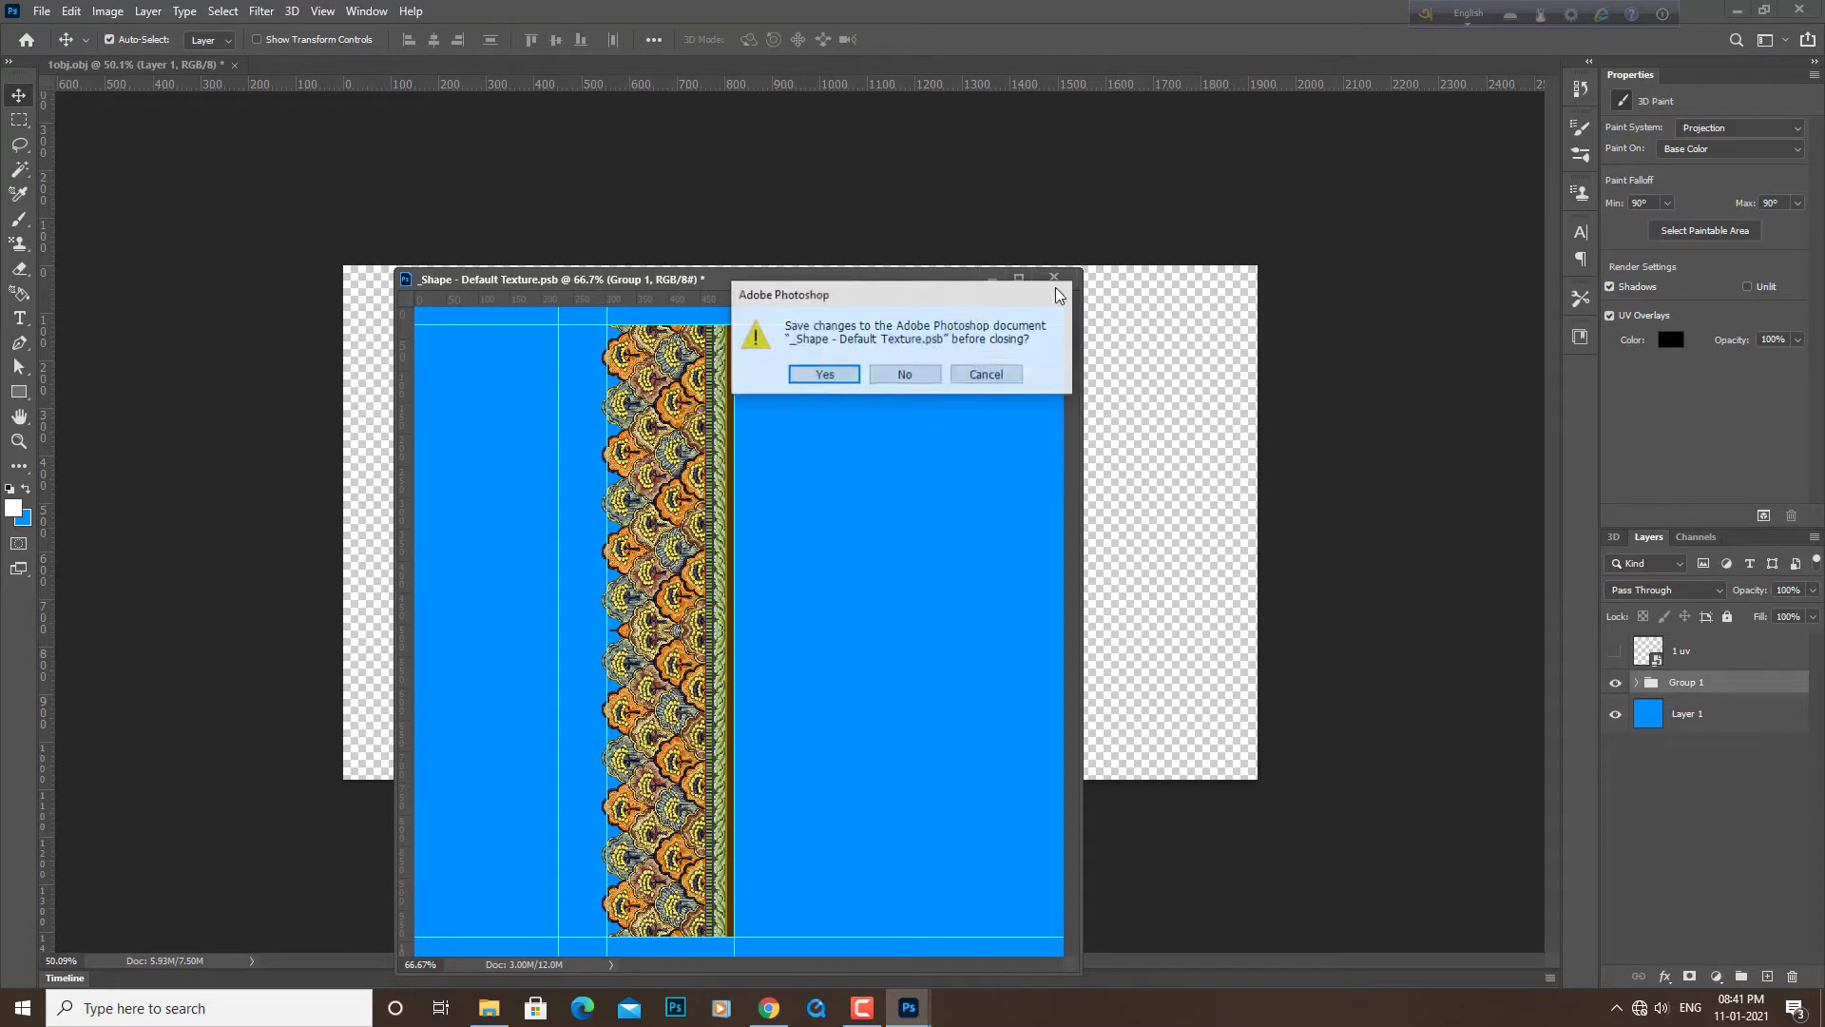
click(849, 374)
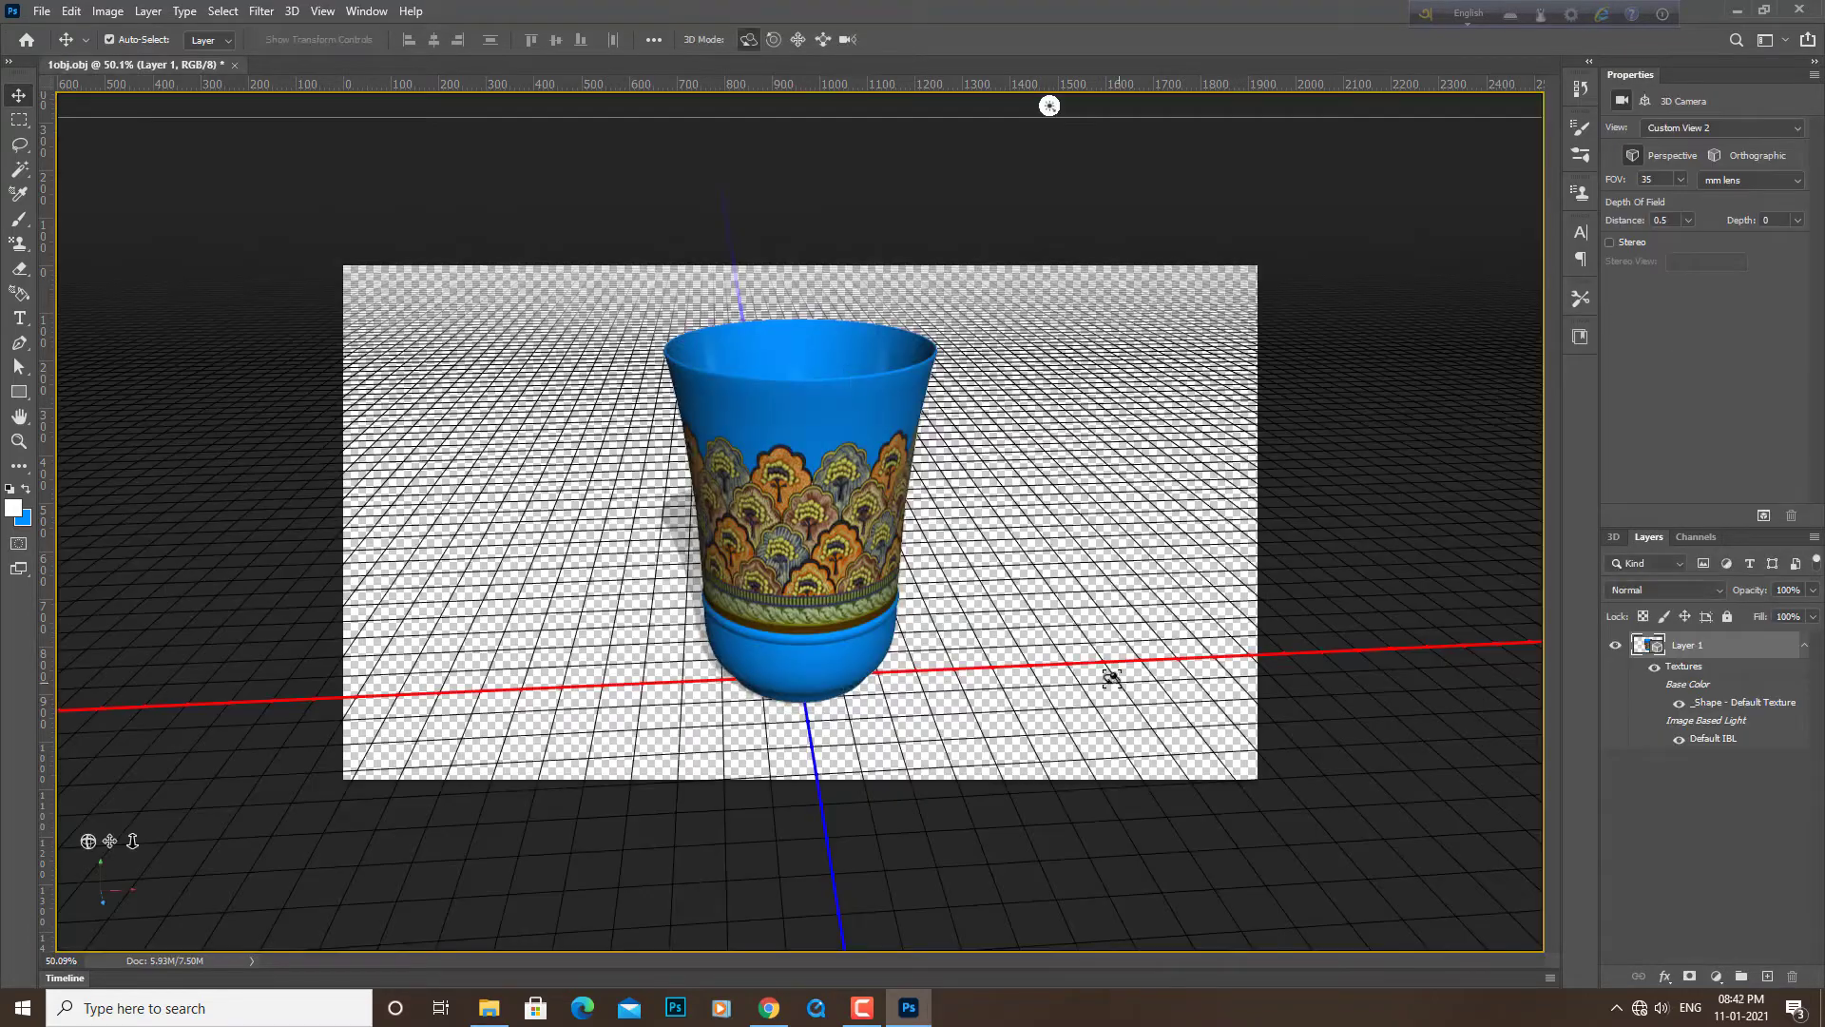
drag(631, 726, 571, 856)
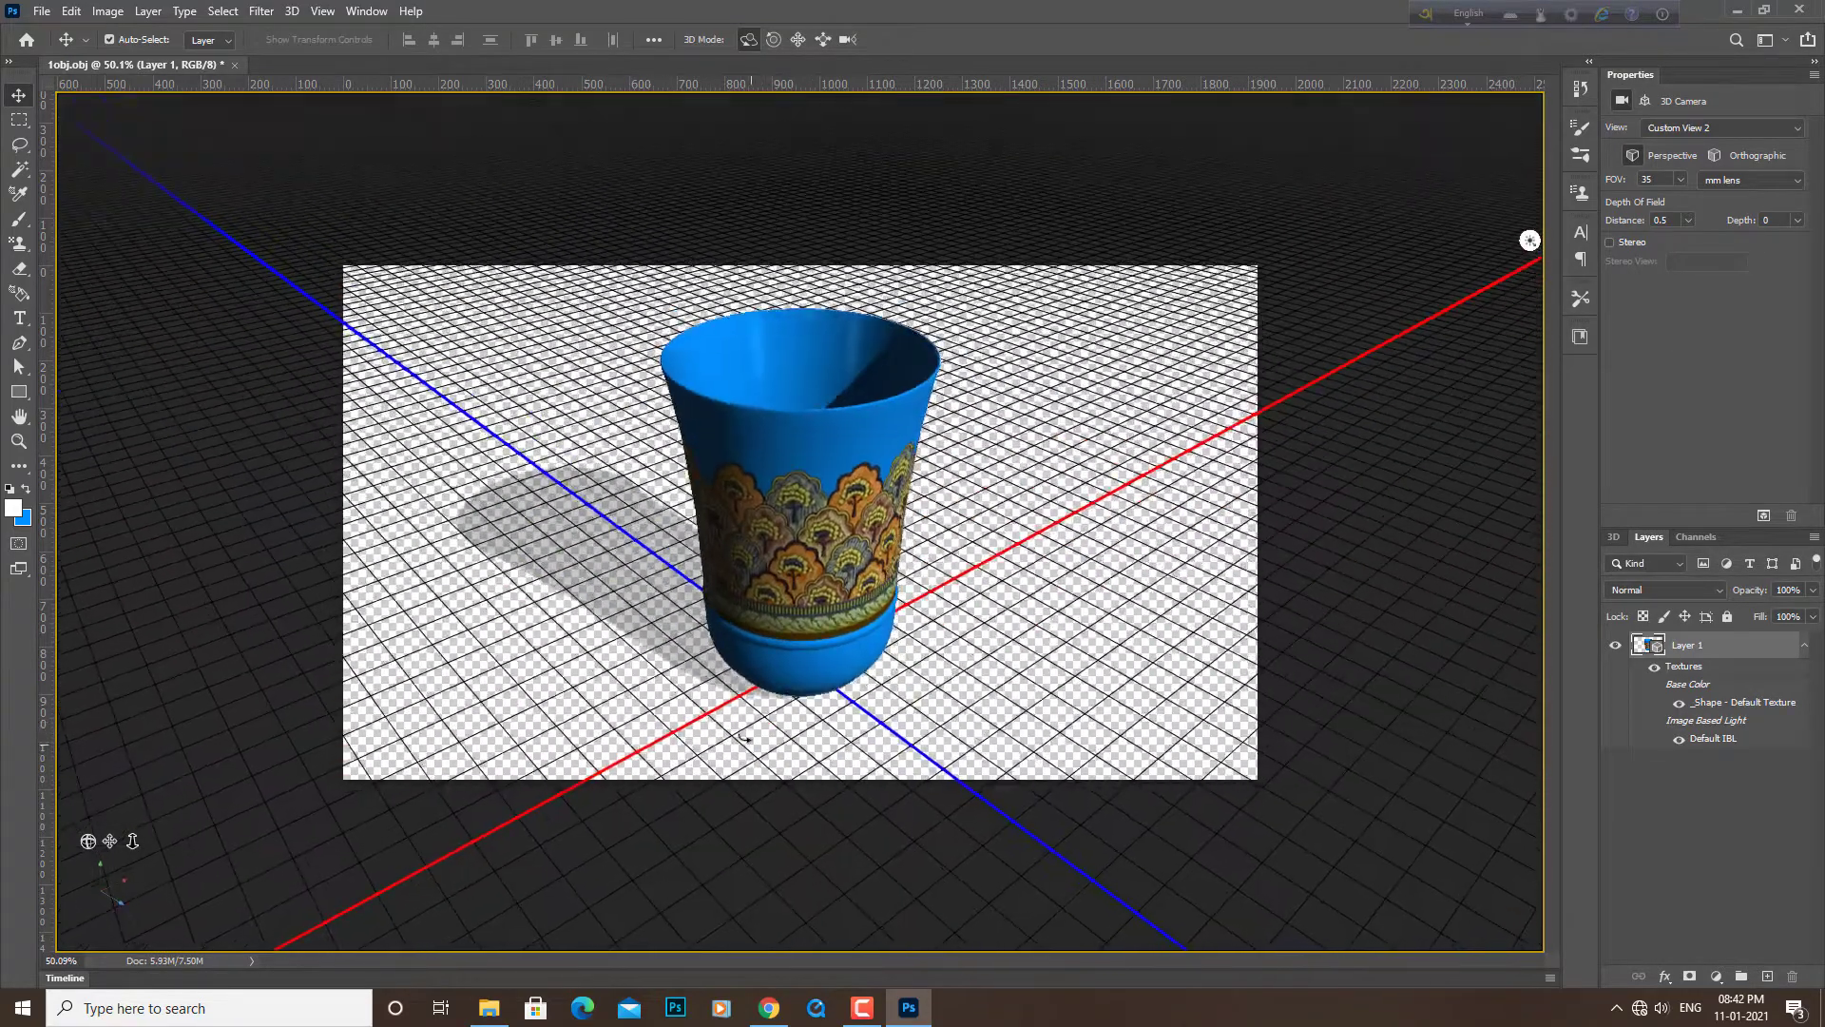
Bring the wooden-table restaurant photo into the cup document and move its layer behind the cup
click(505, 1013)
double_click(1202, 759)
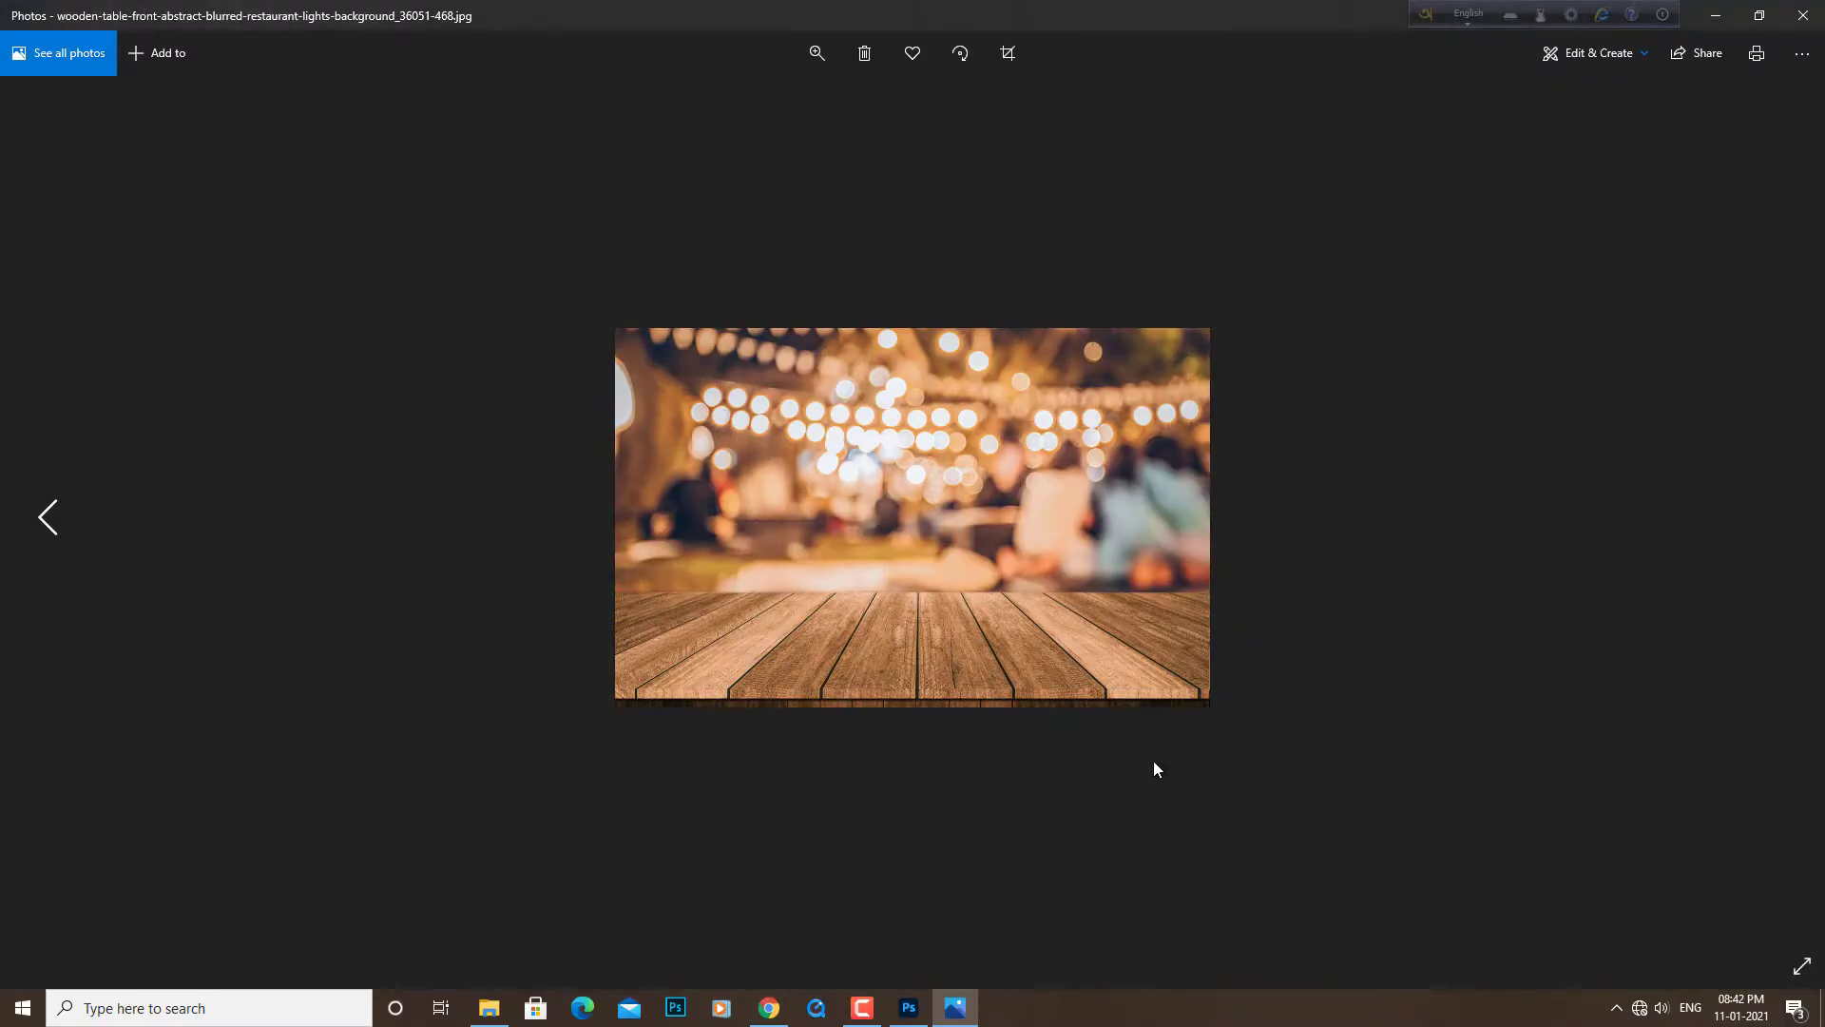
click(1804, 16)
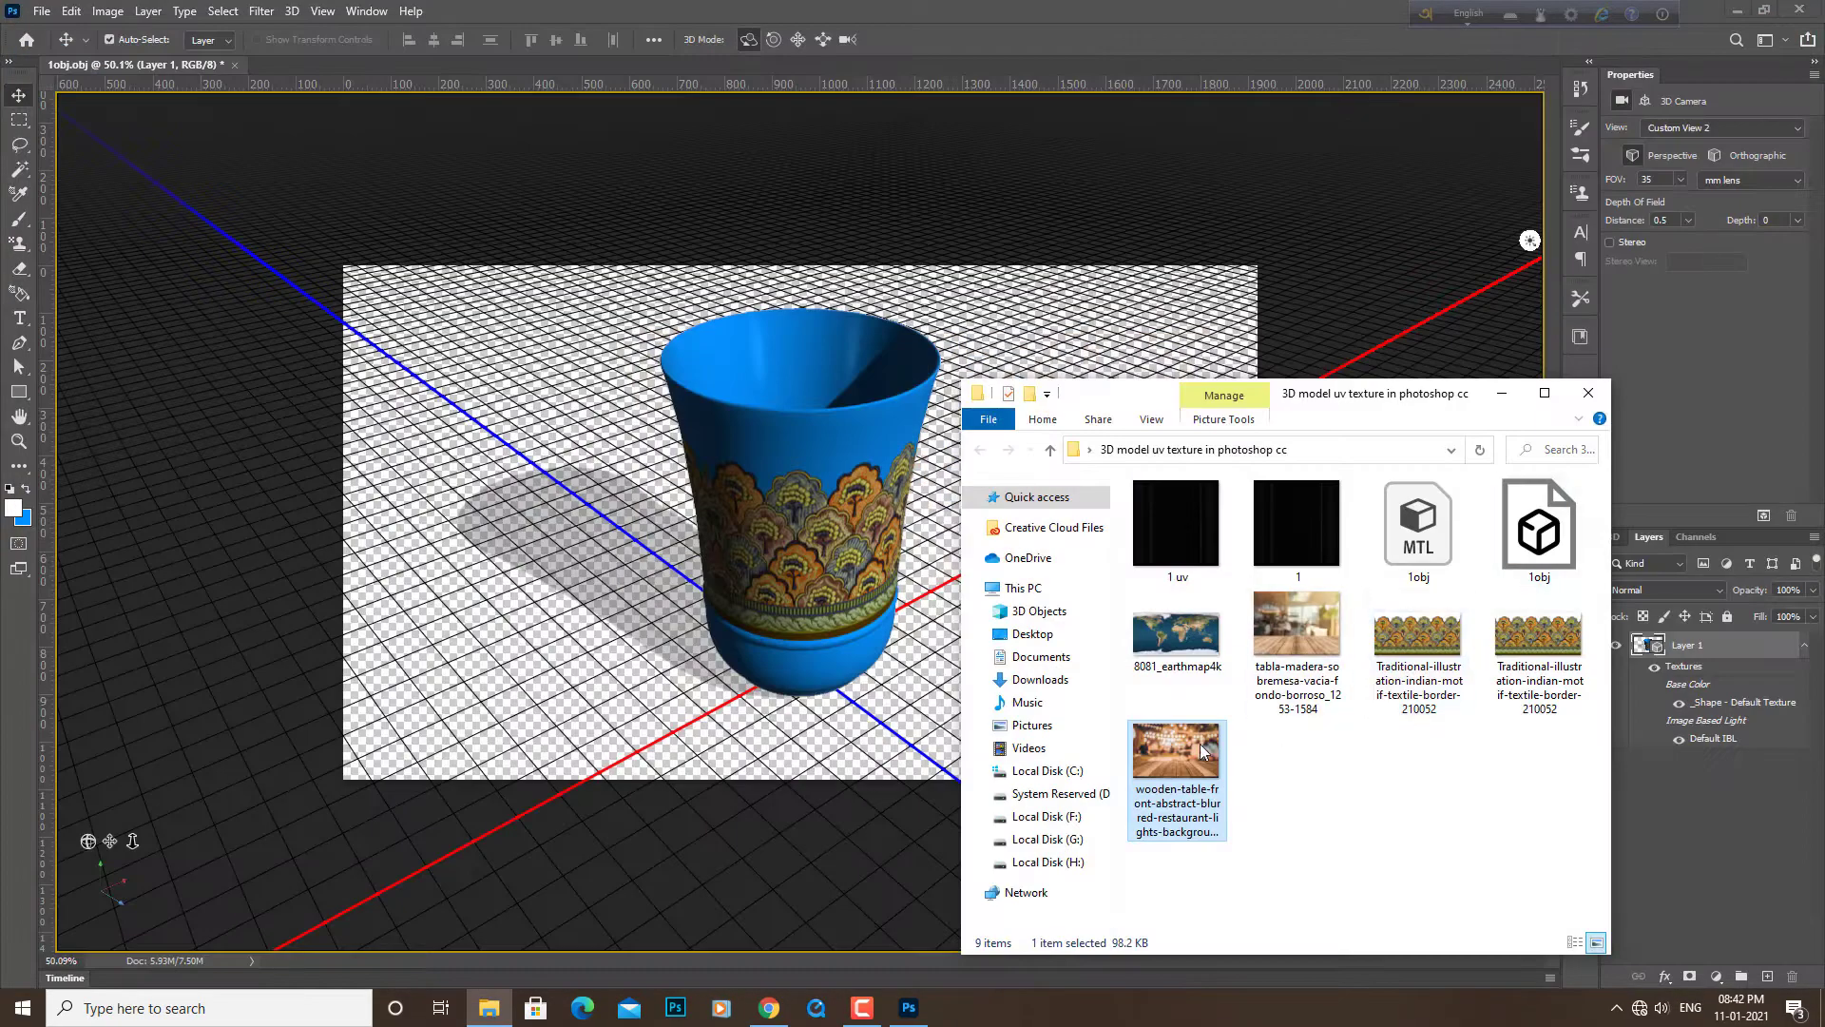
mouse_move(1182, 755)
mouse_down()
mouse_move(1043, 432)
mouse_move(1043, 366)
mouse_up()
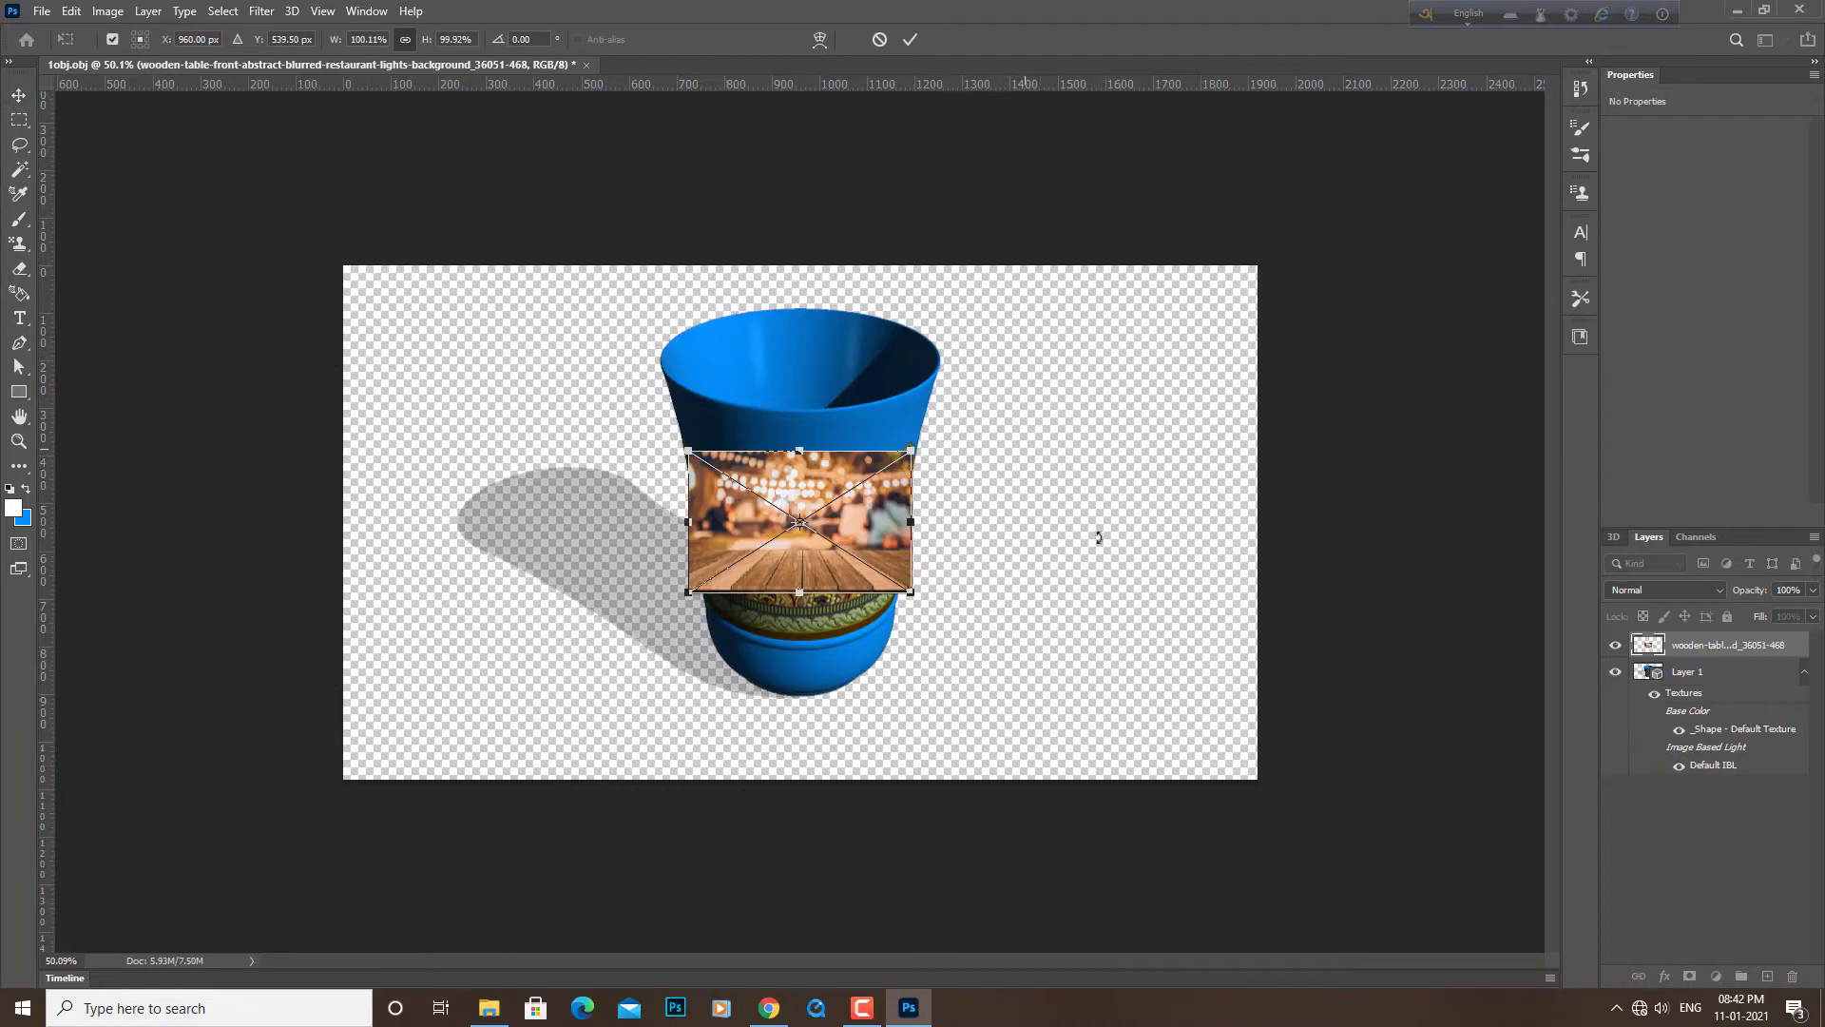
drag(1697, 646, 1633, 780)
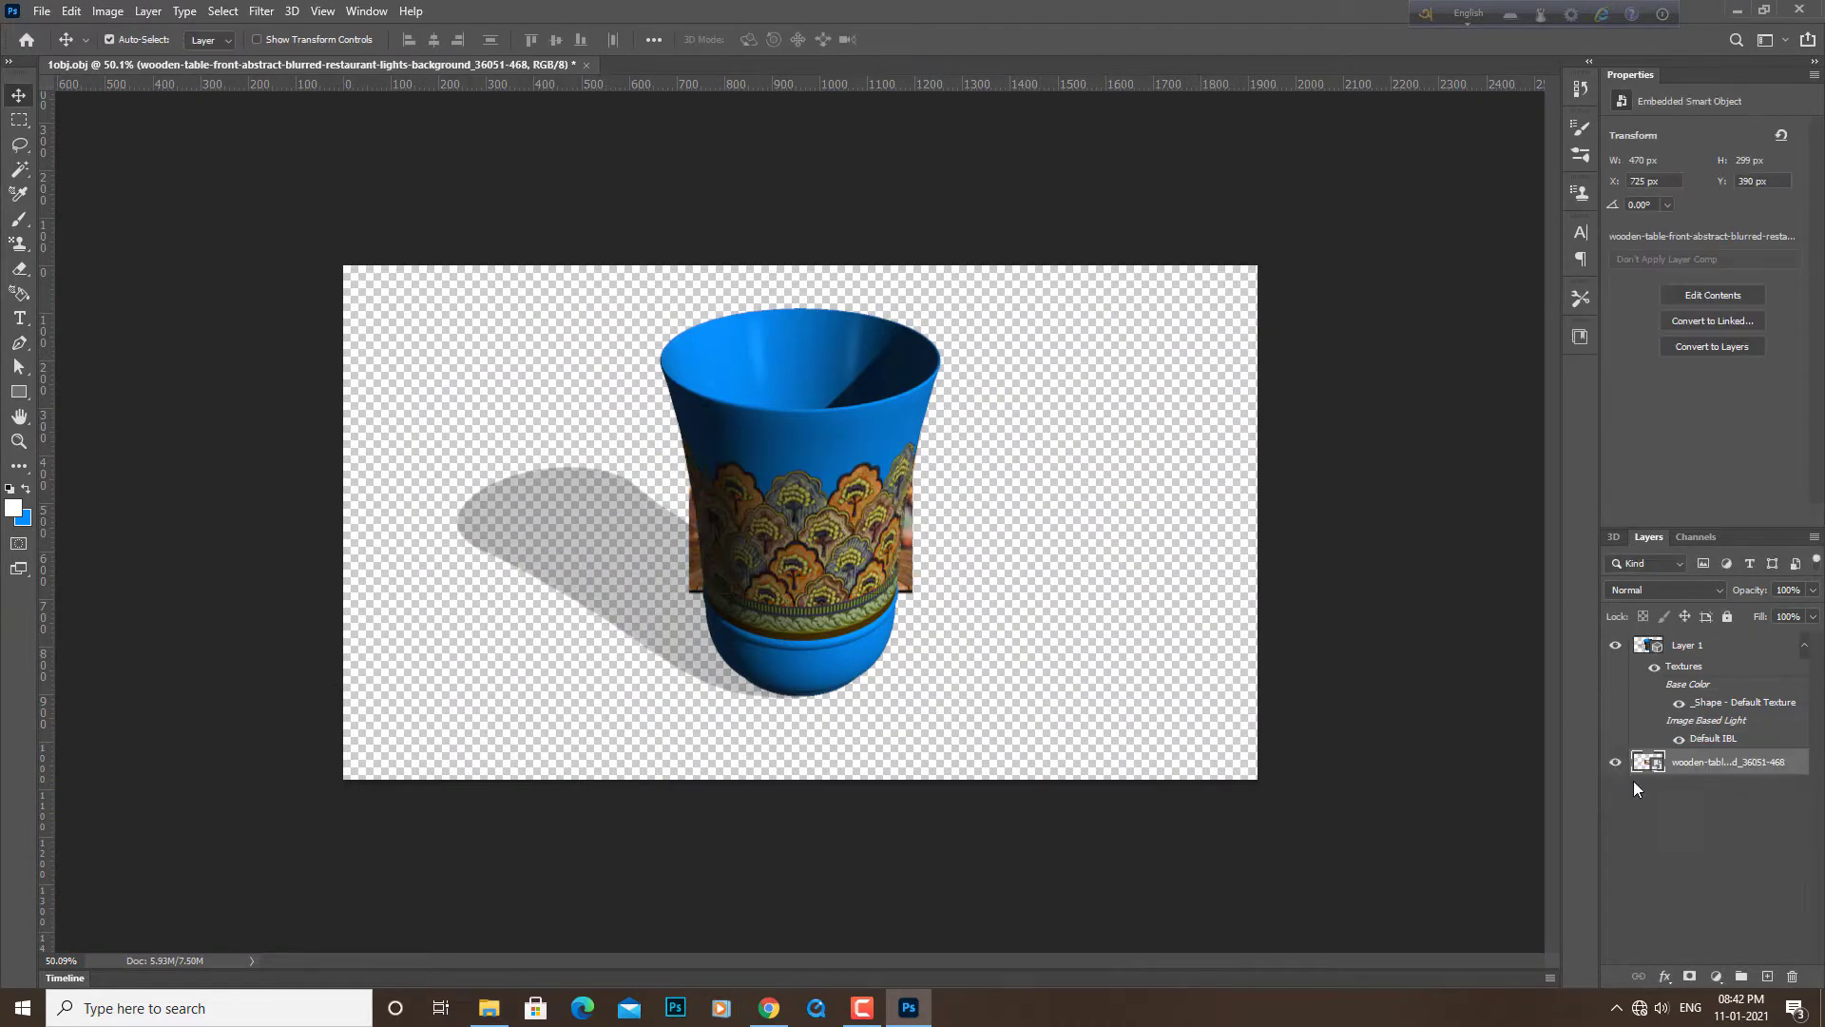
Scale the wooden-table photo up to cover the whole canvas, then select the cup's 3D layer
key(ctrl+t)
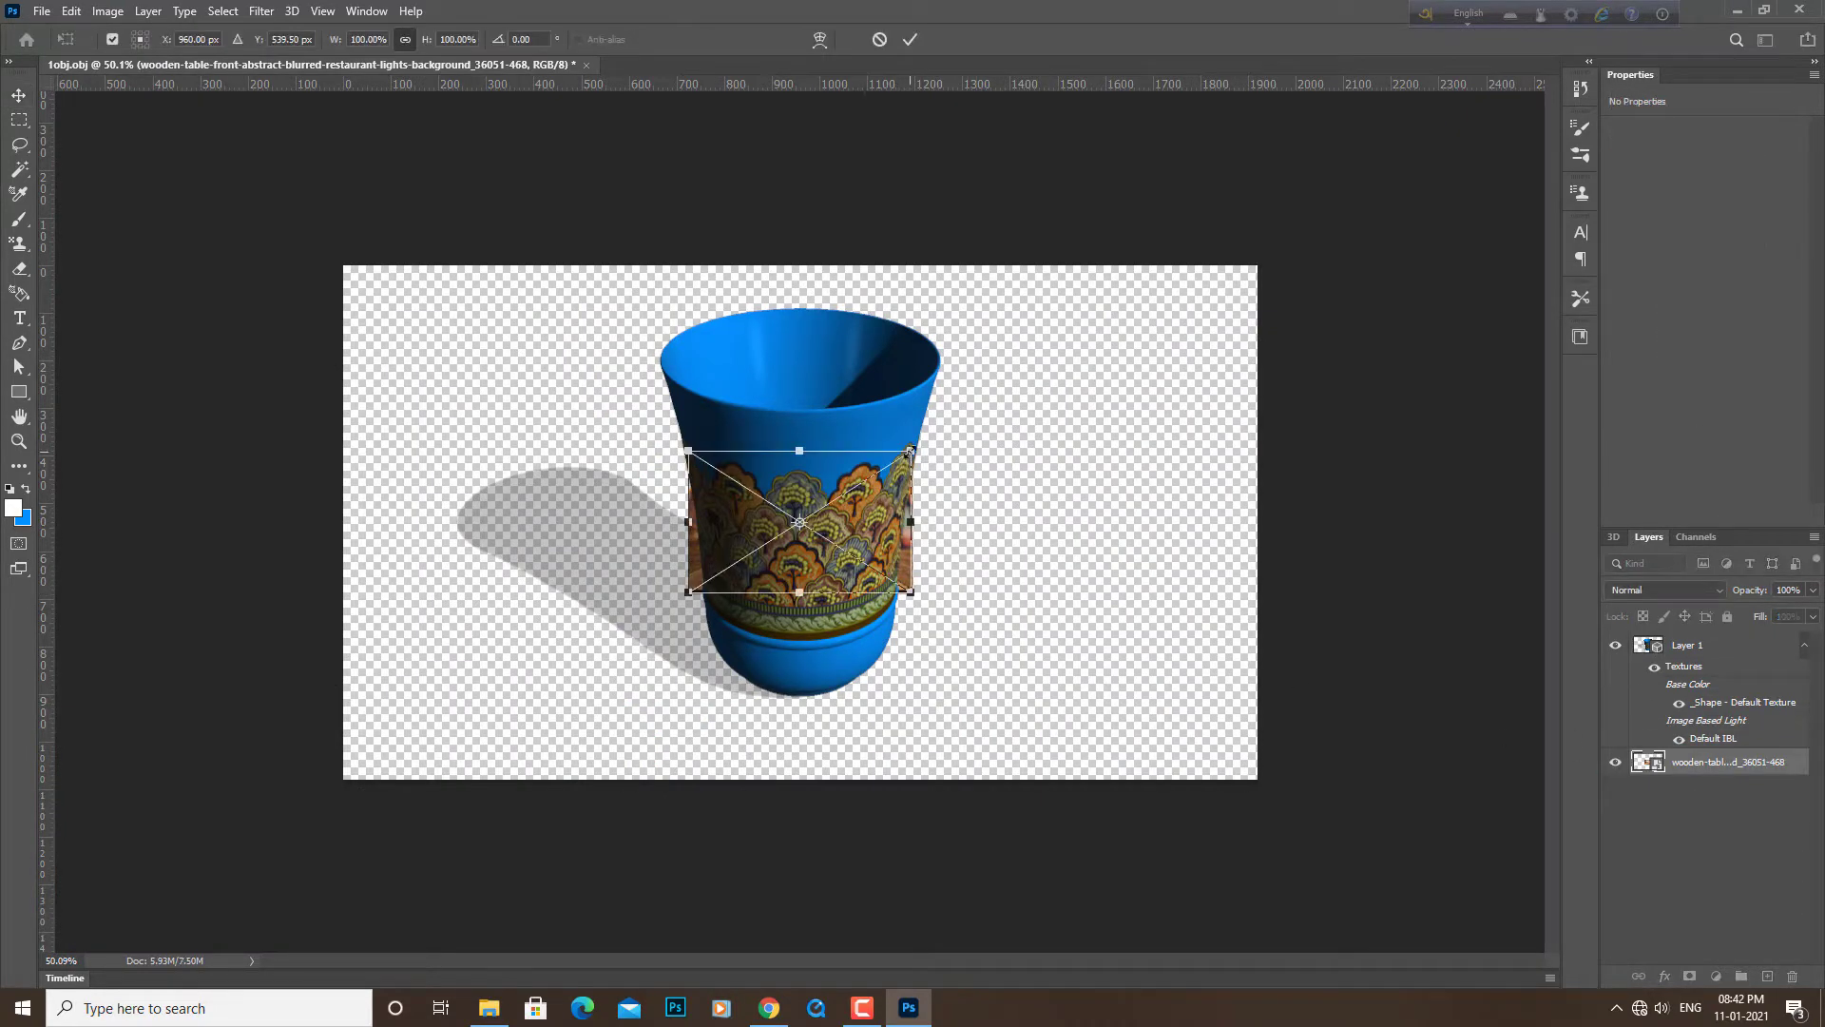
drag(931, 438, 1310, 302)
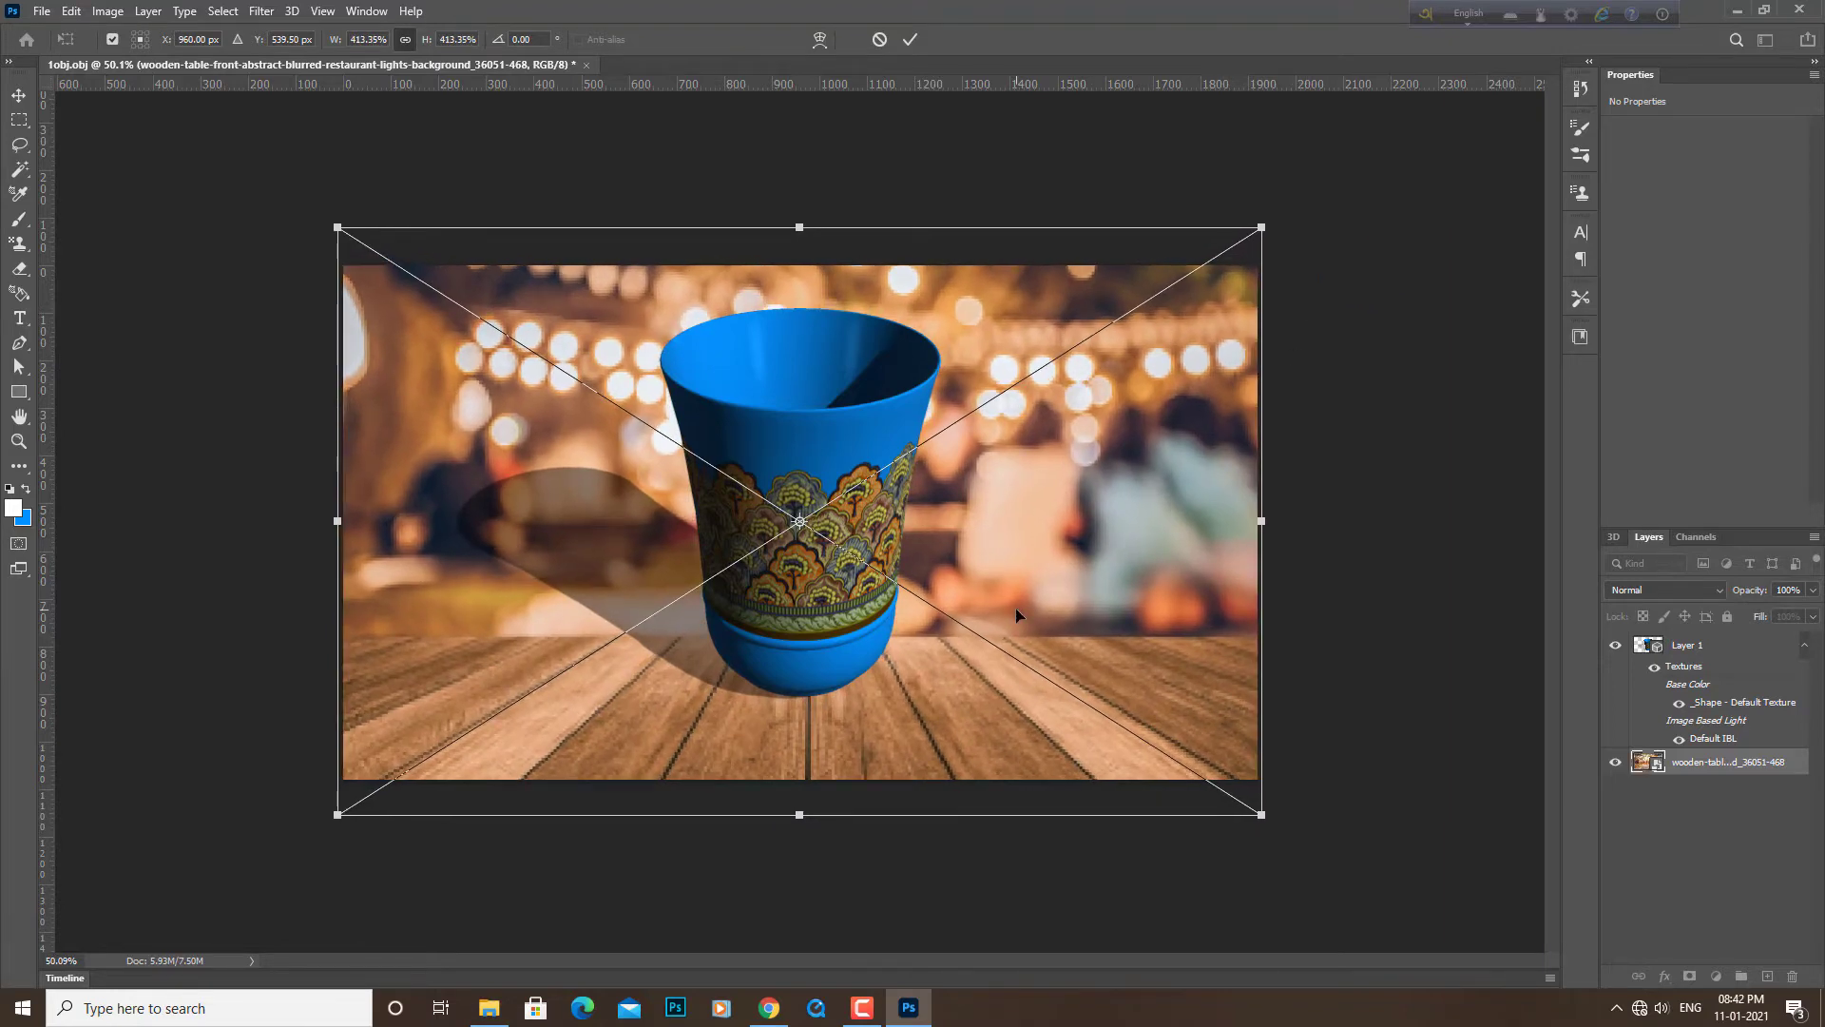
drag(1015, 625, 1015, 615)
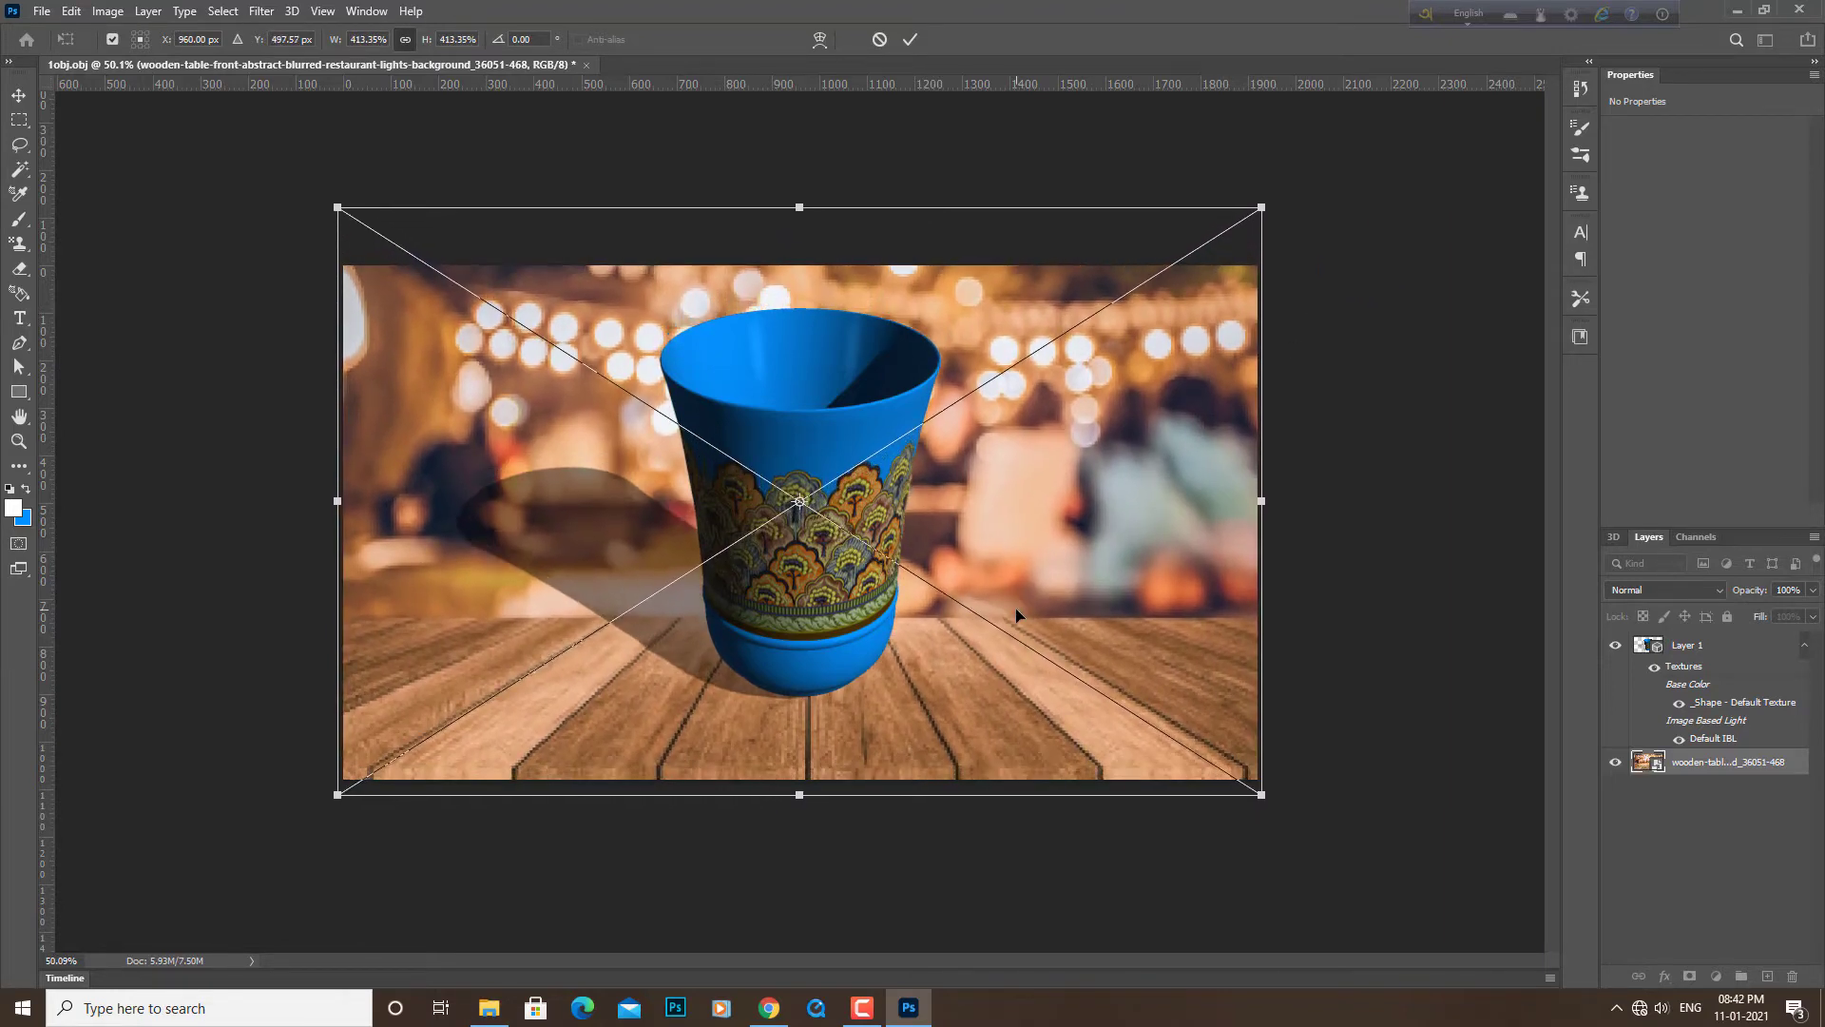
key(Return)
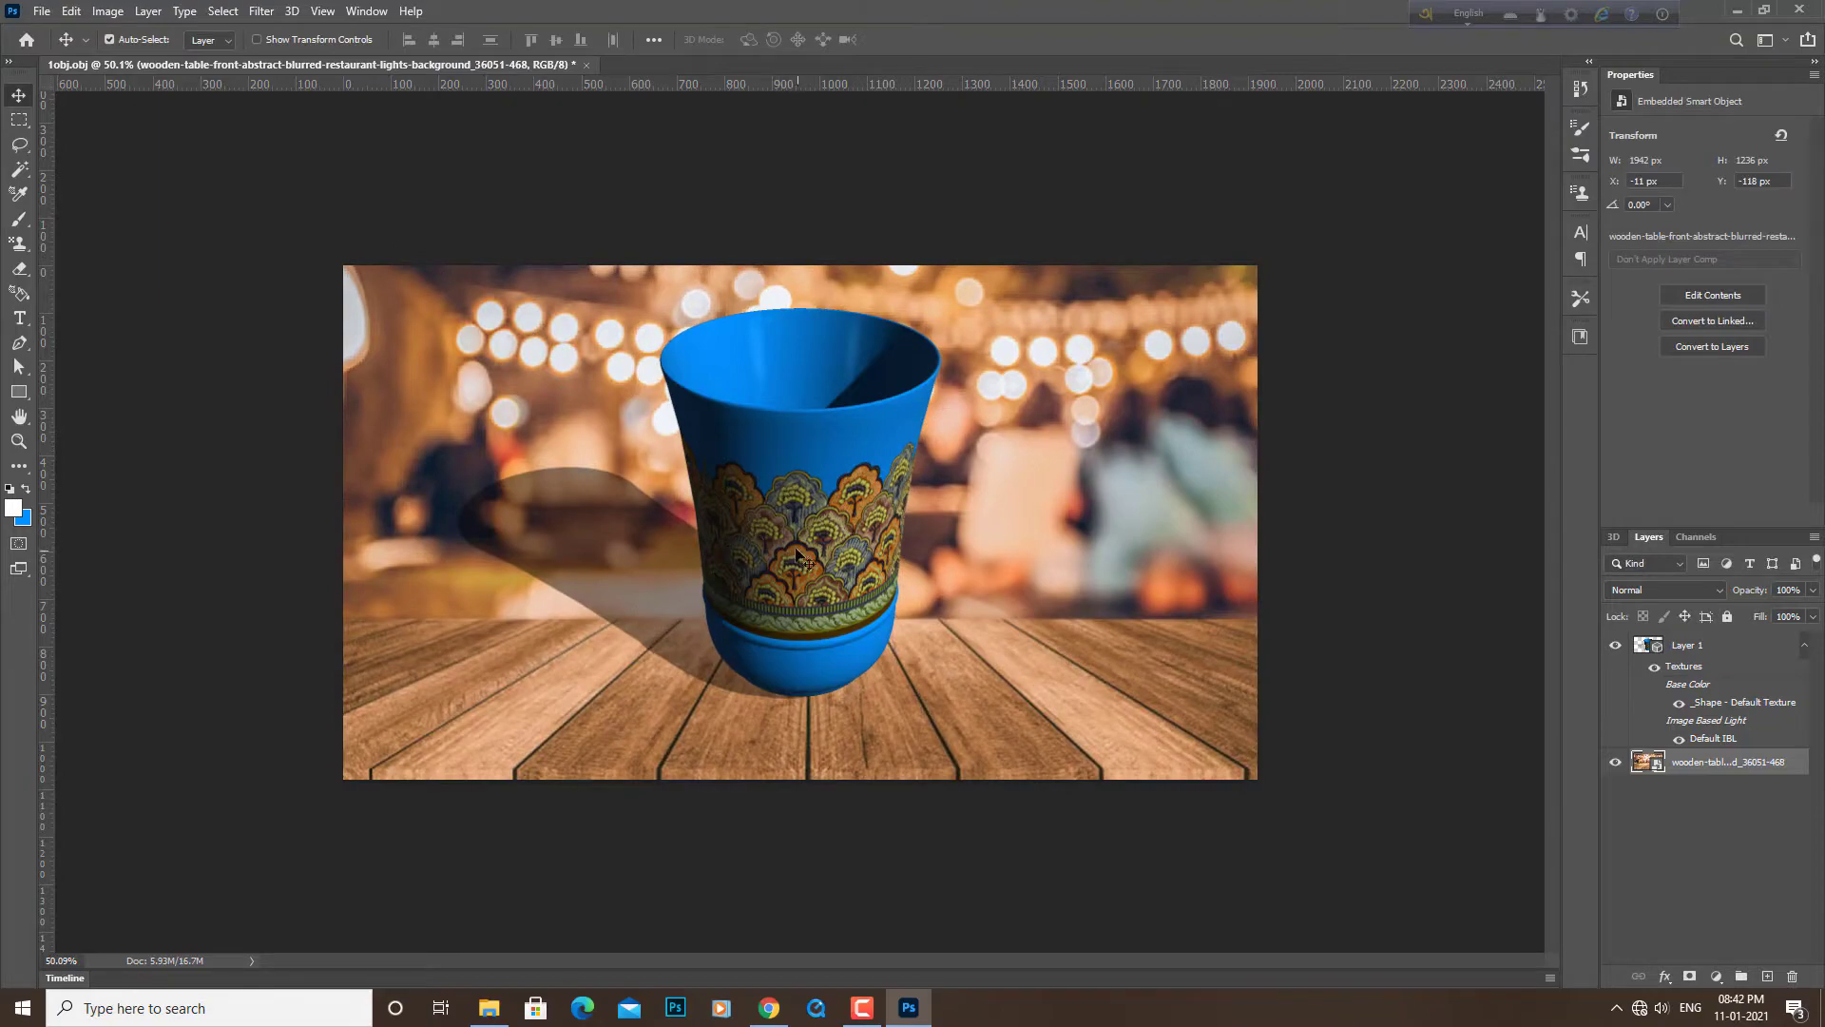
click(1695, 645)
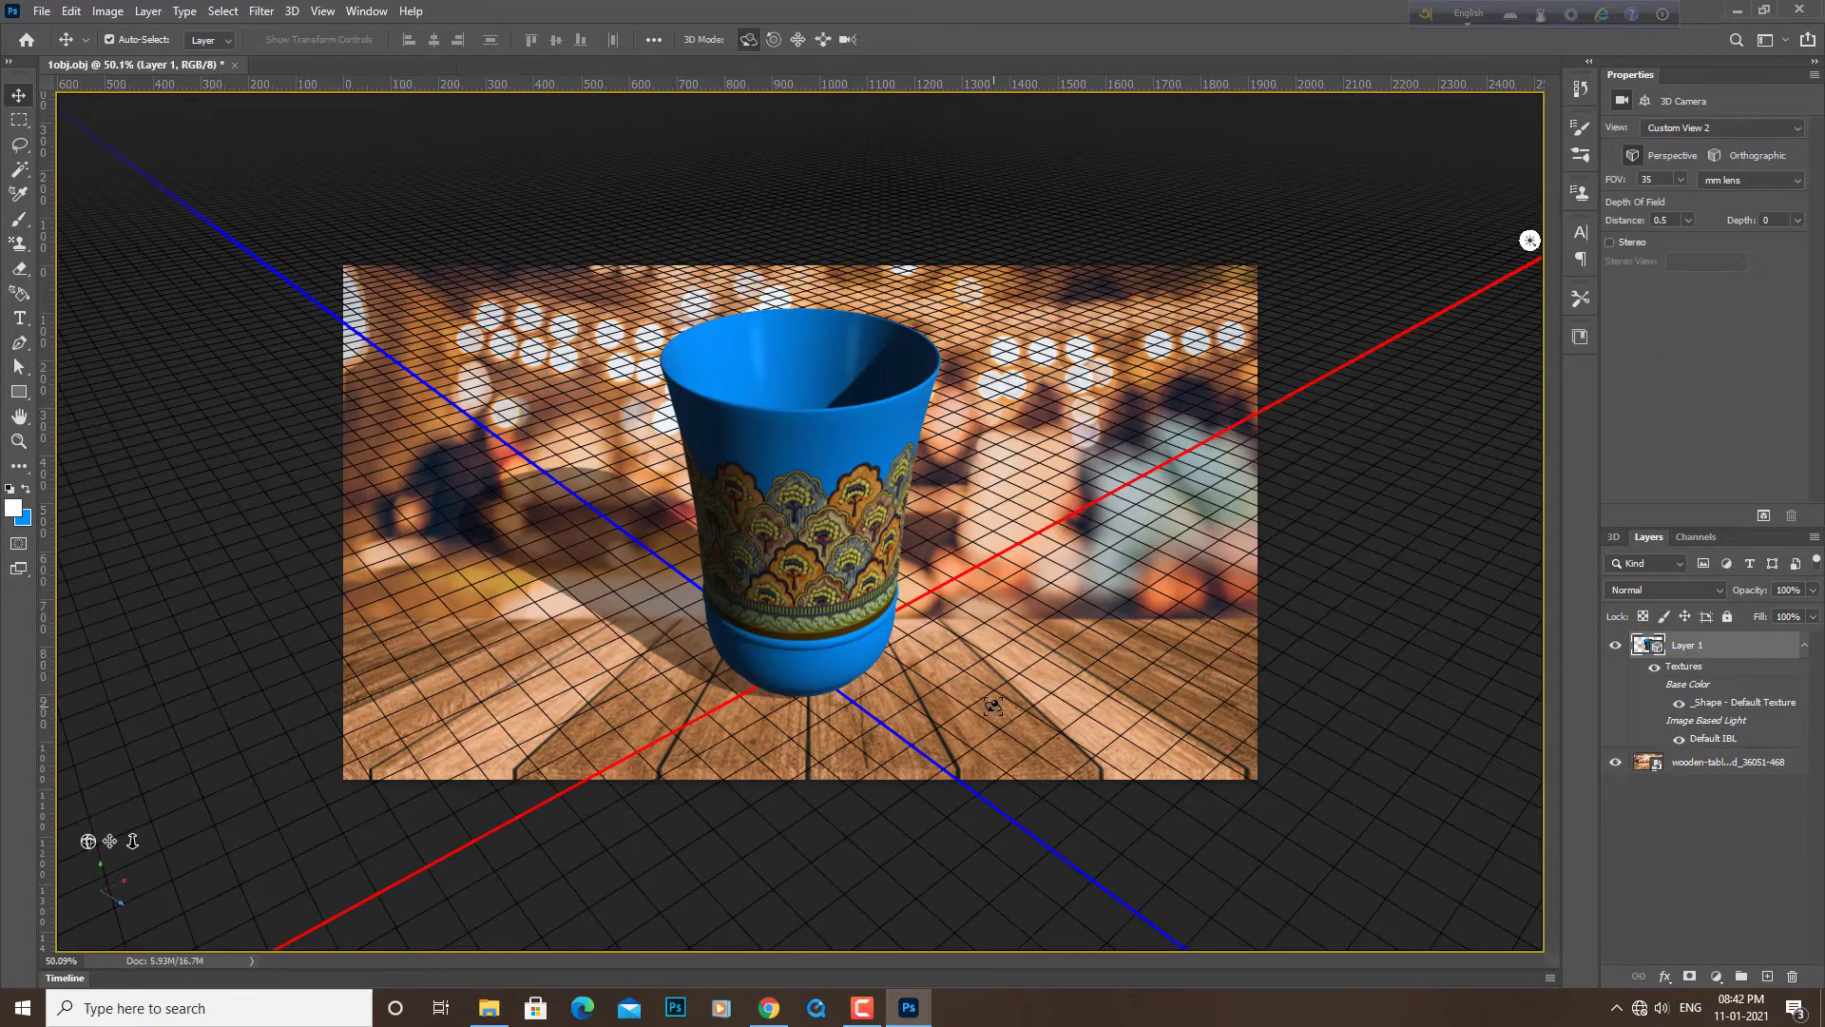
Reset to the default camera, then orbit, level and pull back so the cup looks smaller
drag(992, 705, 890, 568)
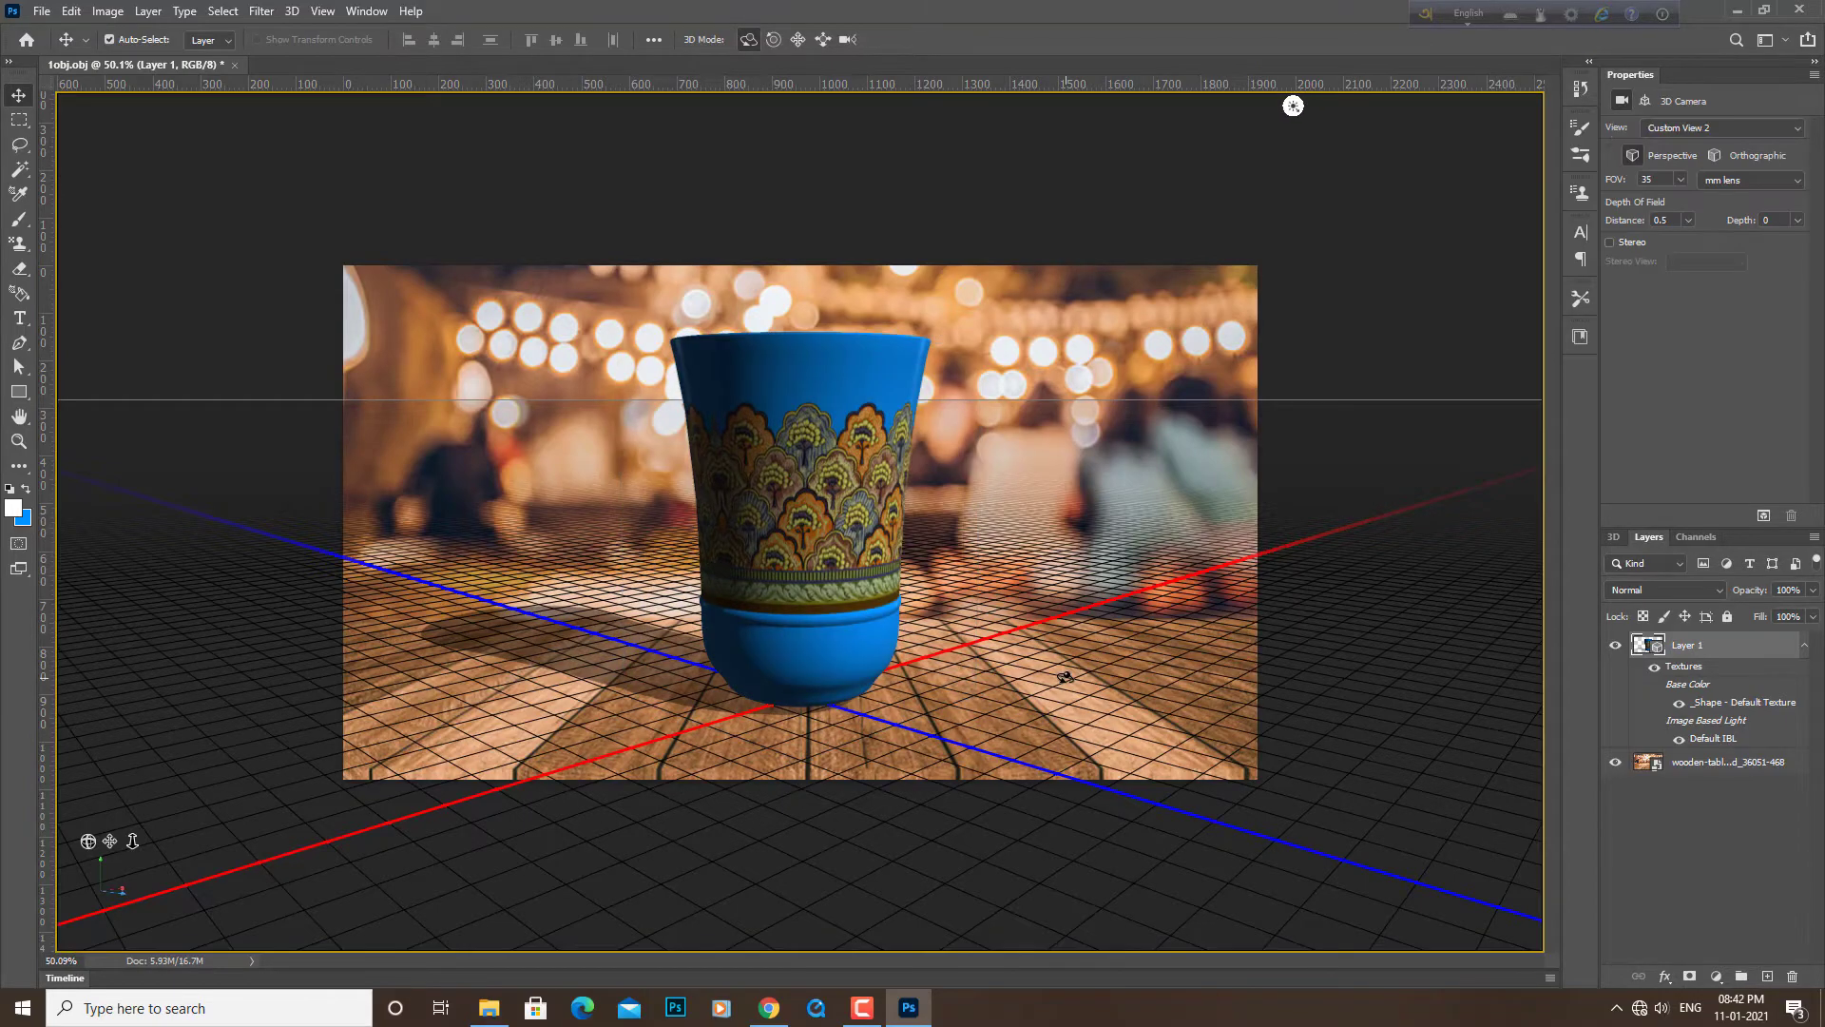
drag(1064, 676, 1188, 652)
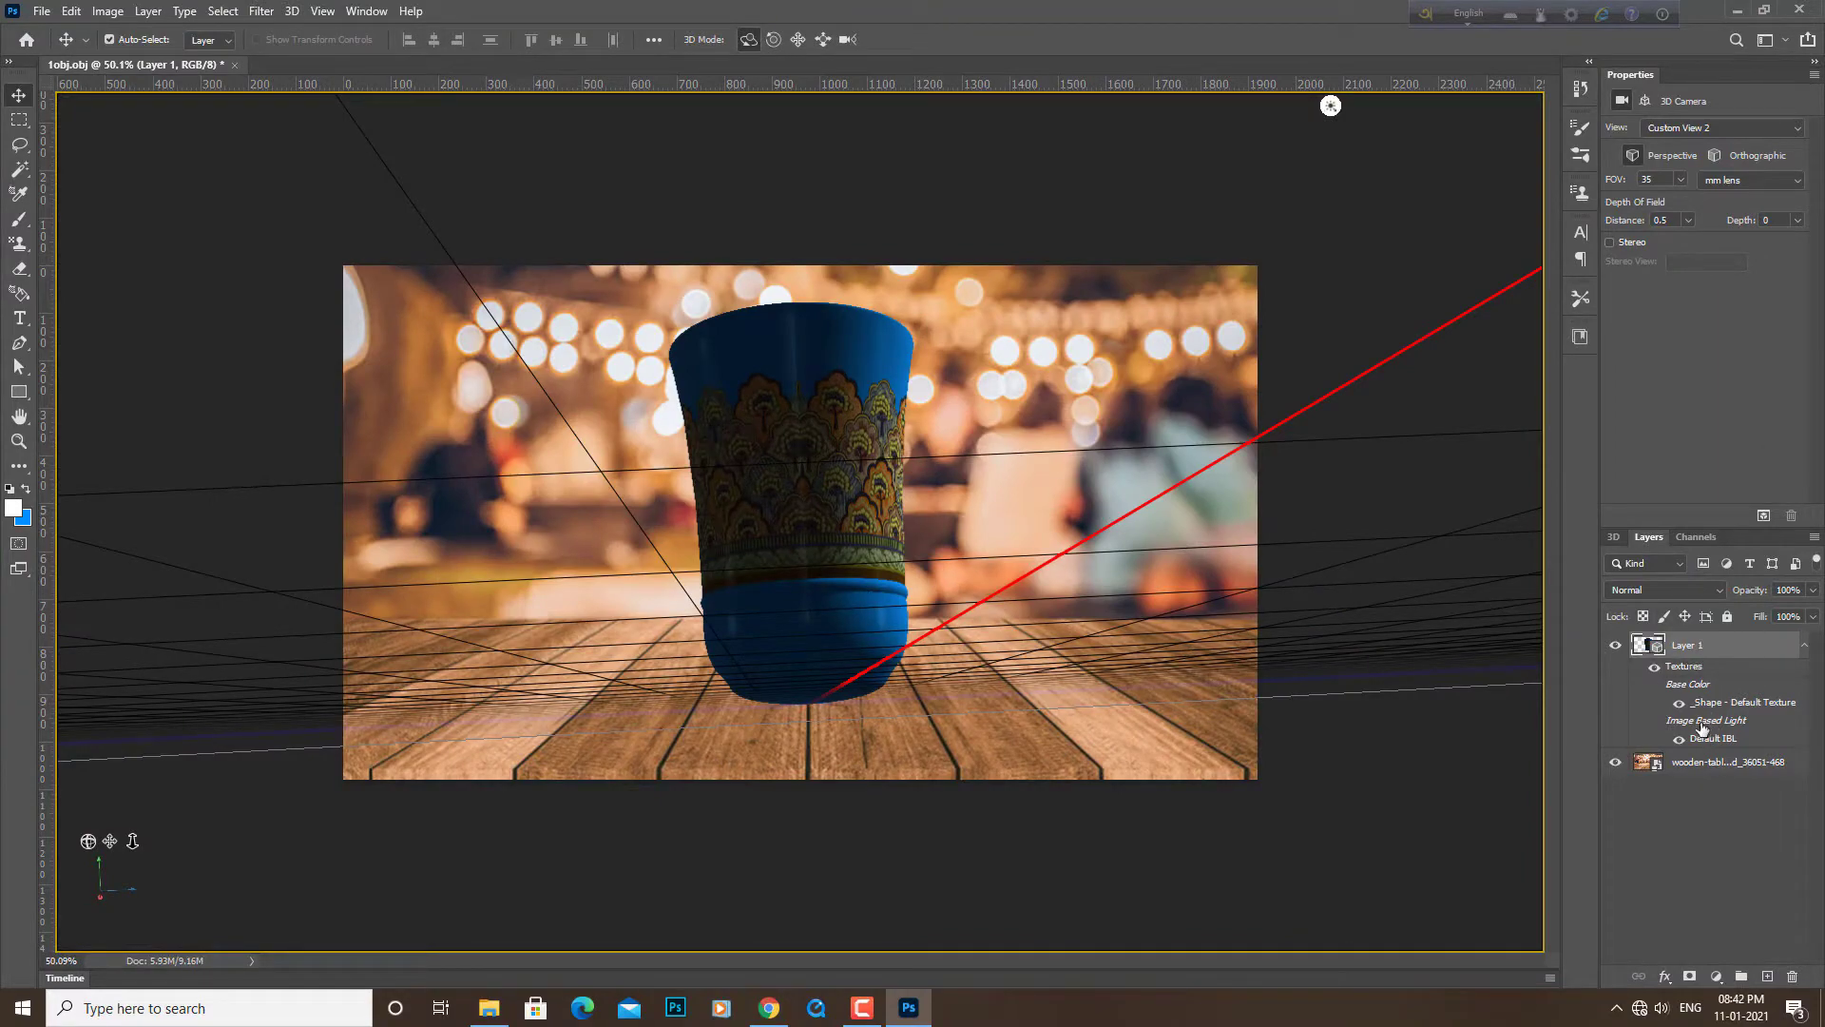
click(1613, 536)
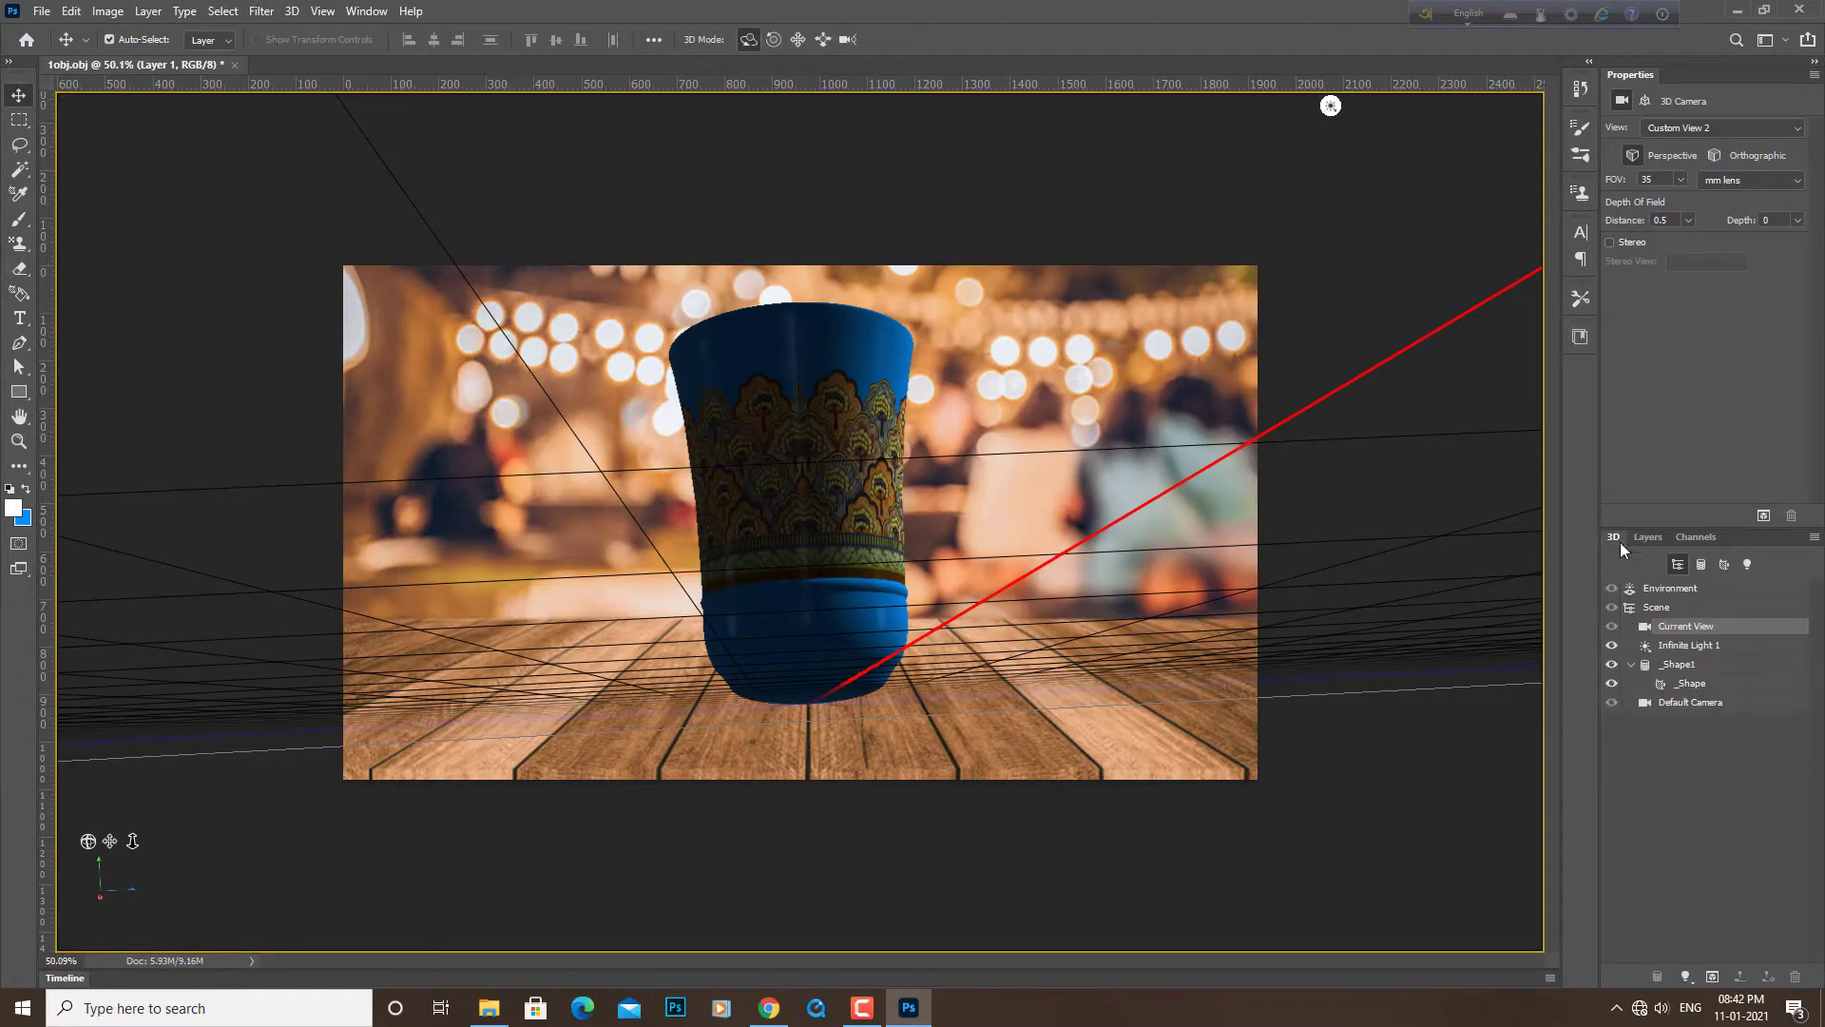
click(1673, 703)
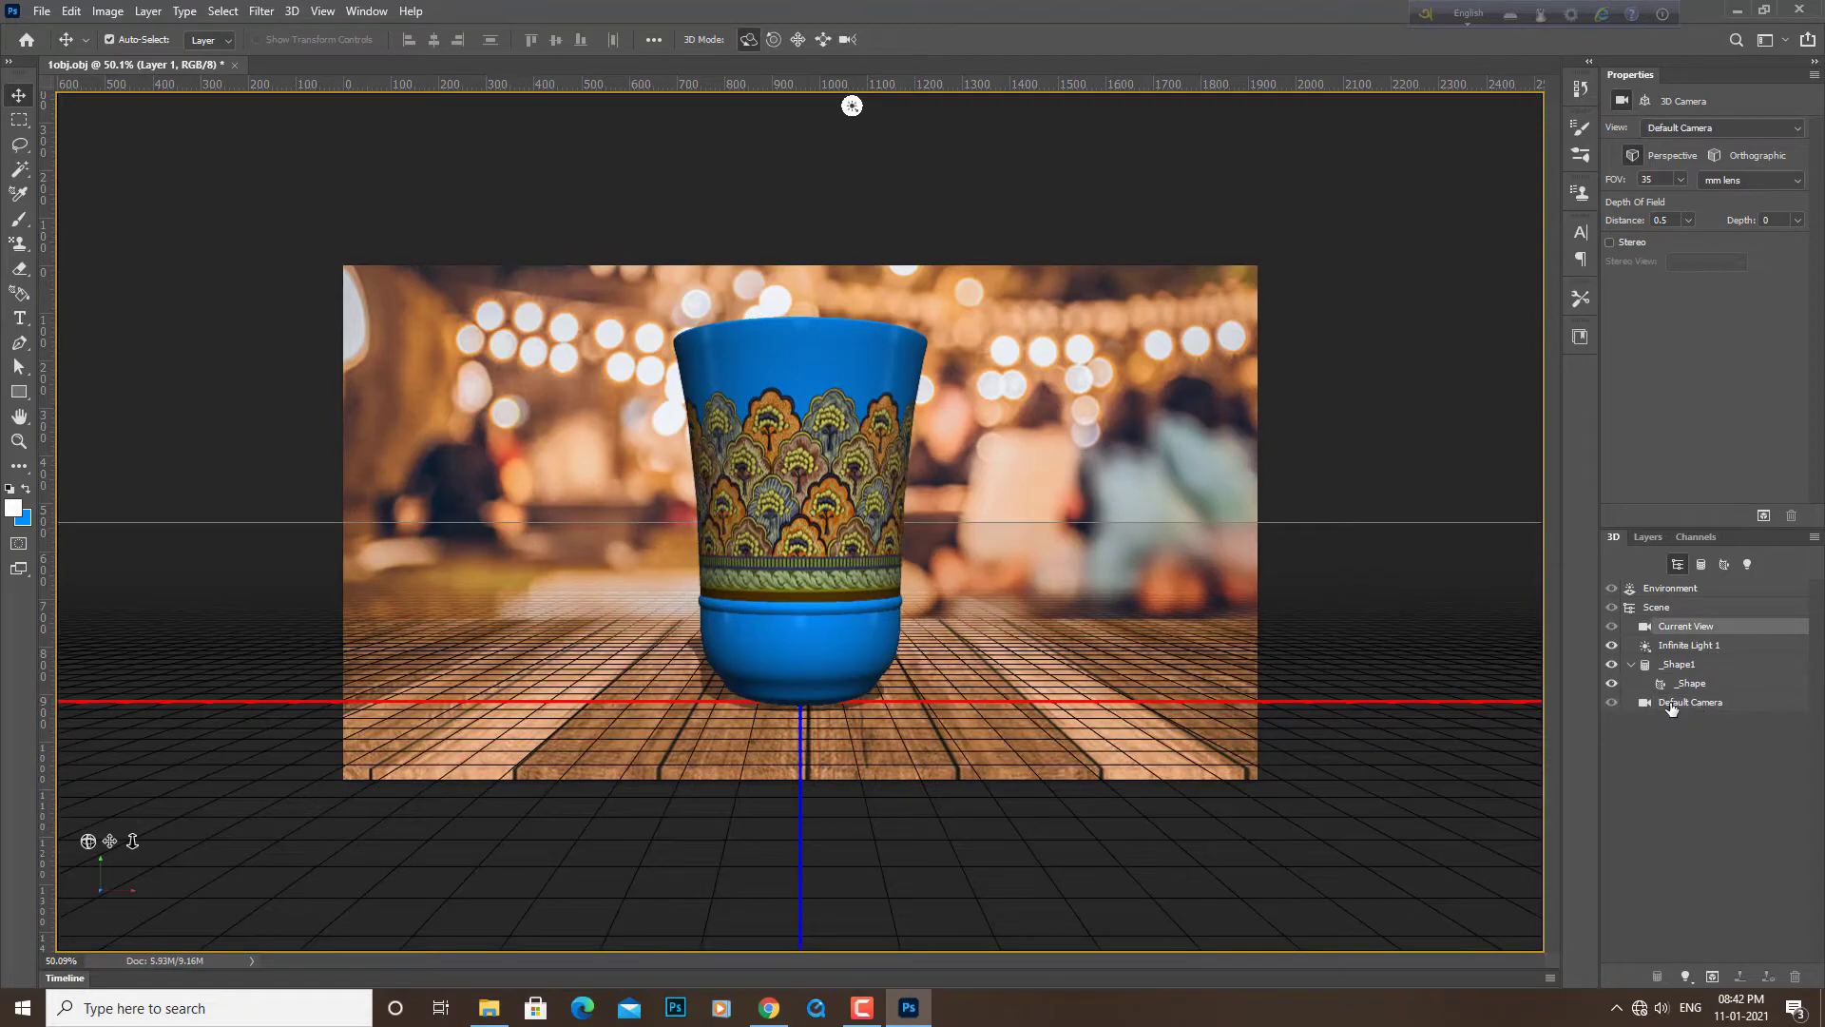
drag(1000, 618, 746, 559)
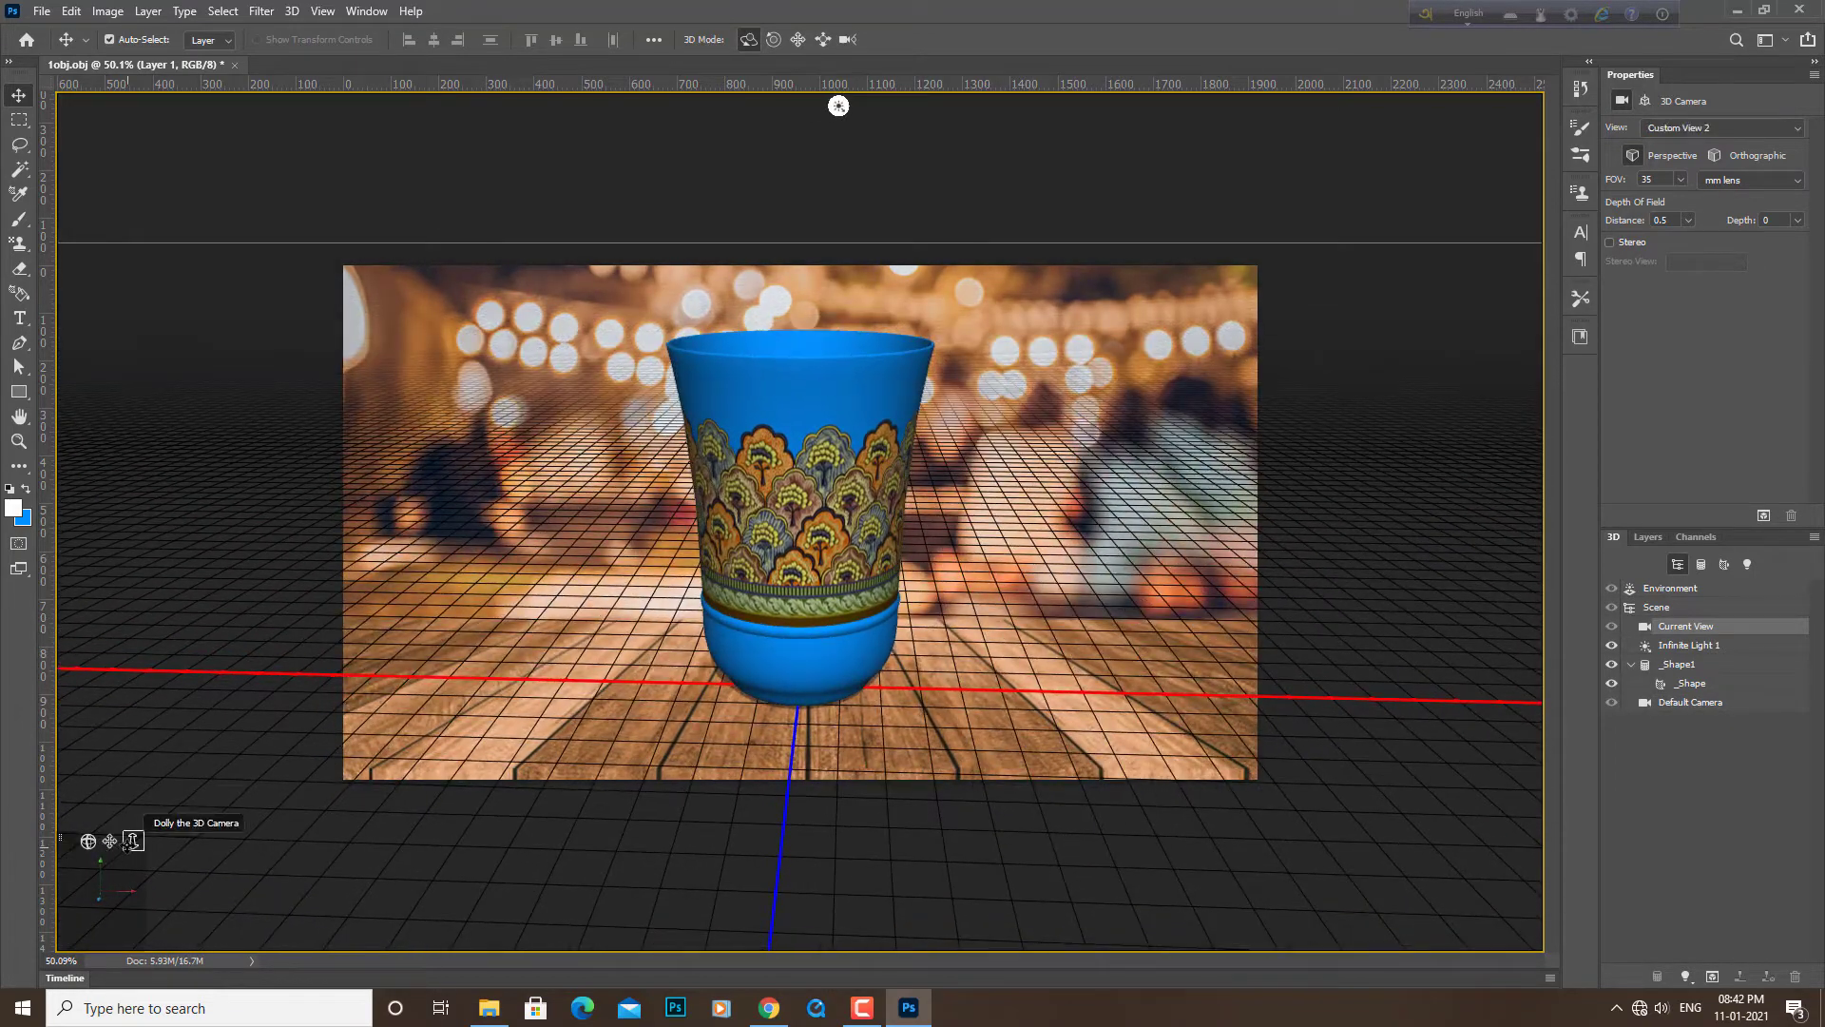
drag(302, 854, 577, 833)
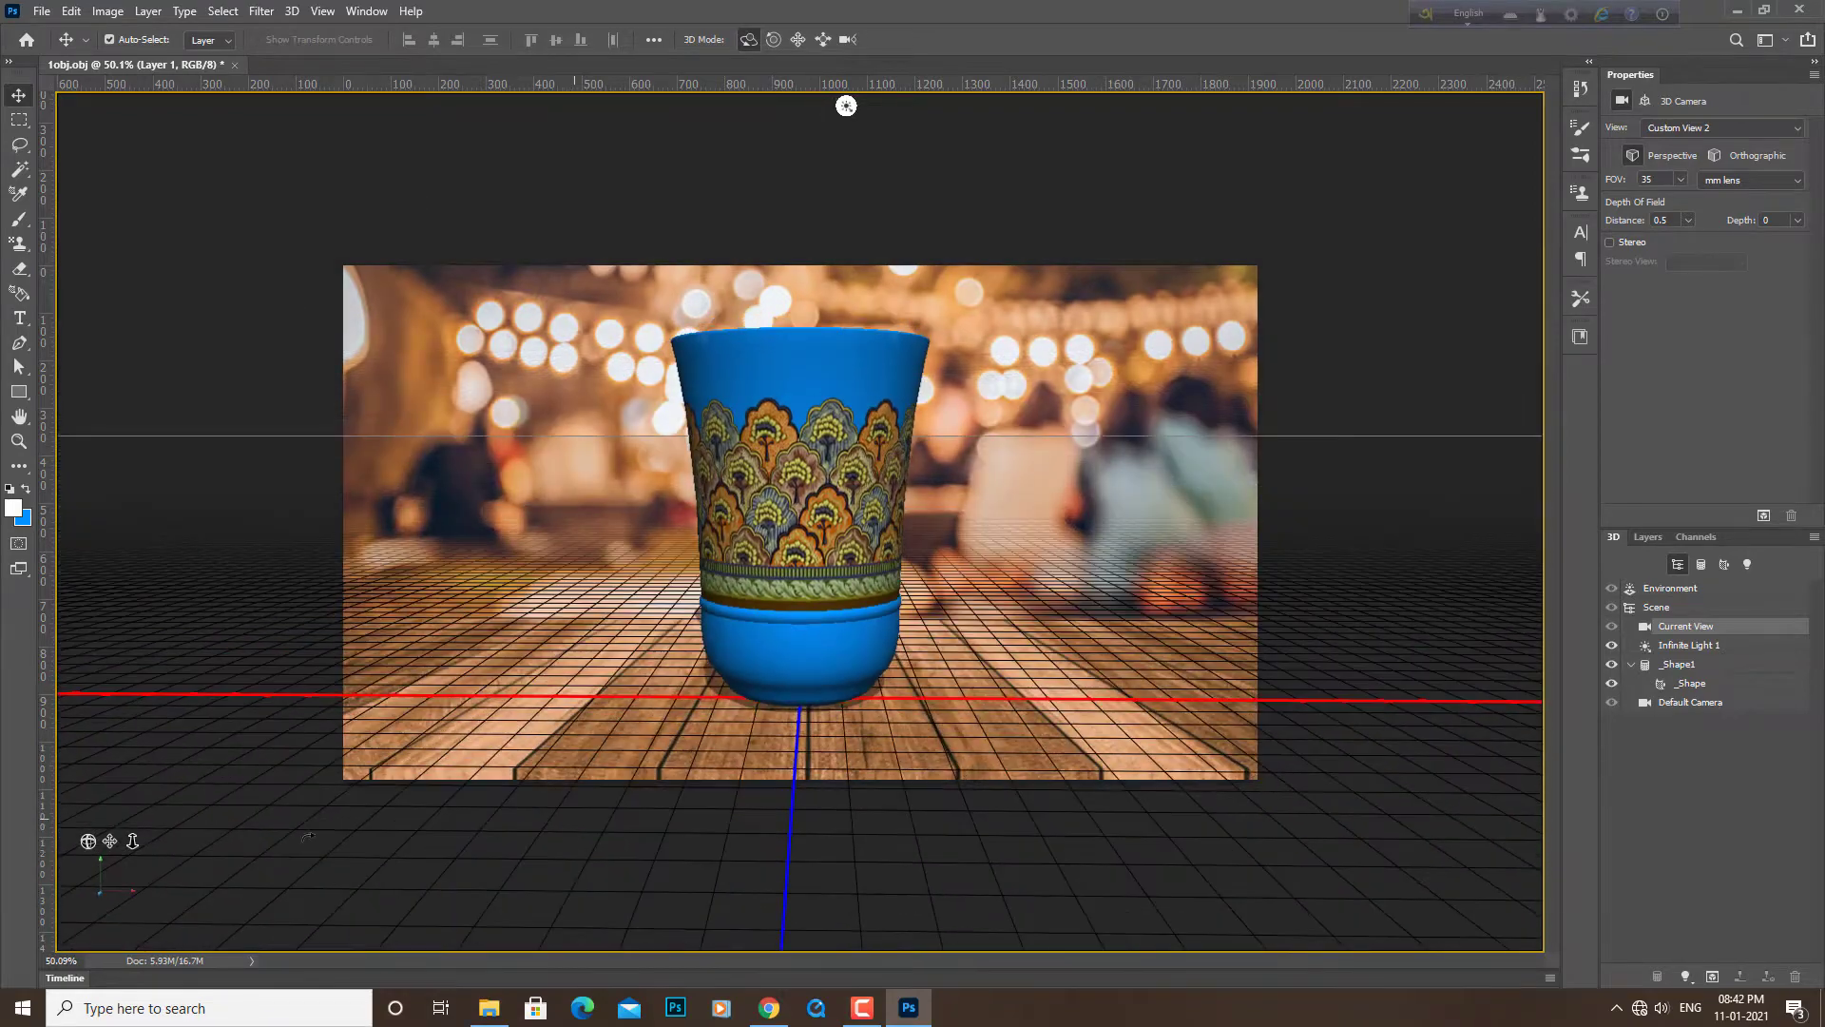
drag(140, 831, 238, 670)
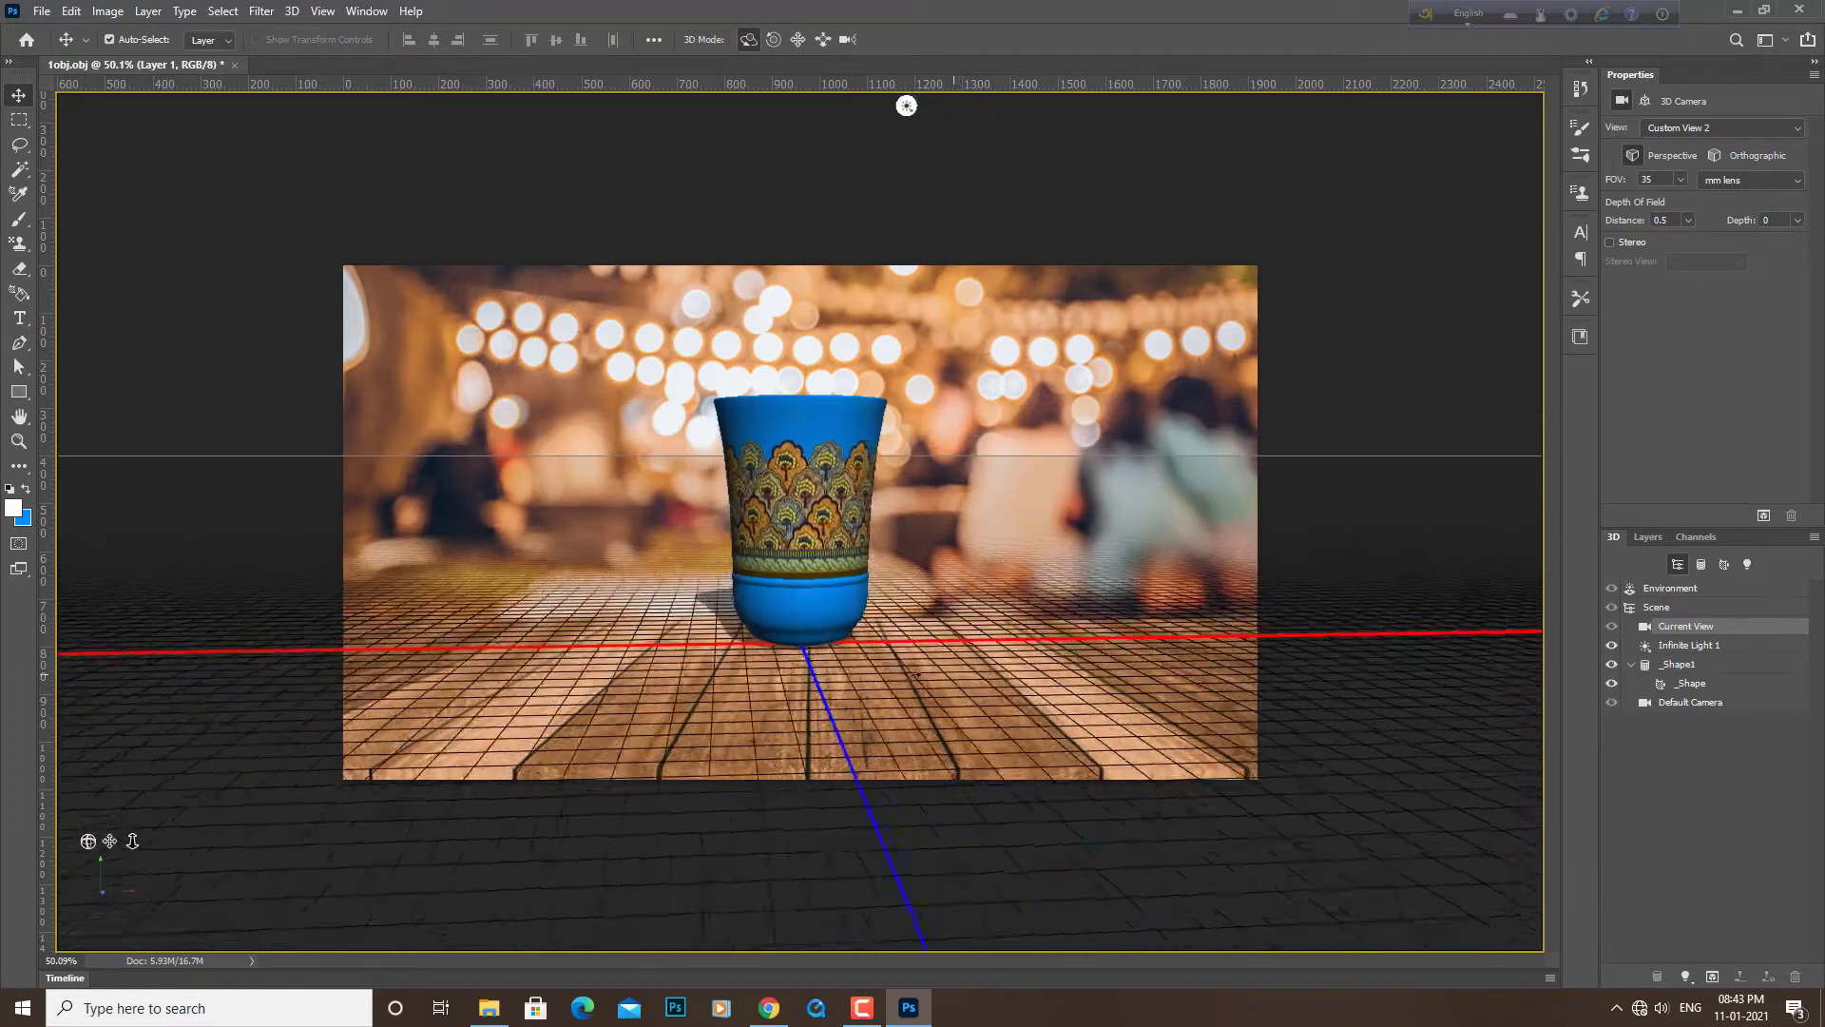
Rotate the ground plane, pan the cup down-left, and lower the horizon to match the table
drag(916, 675, 843, 675)
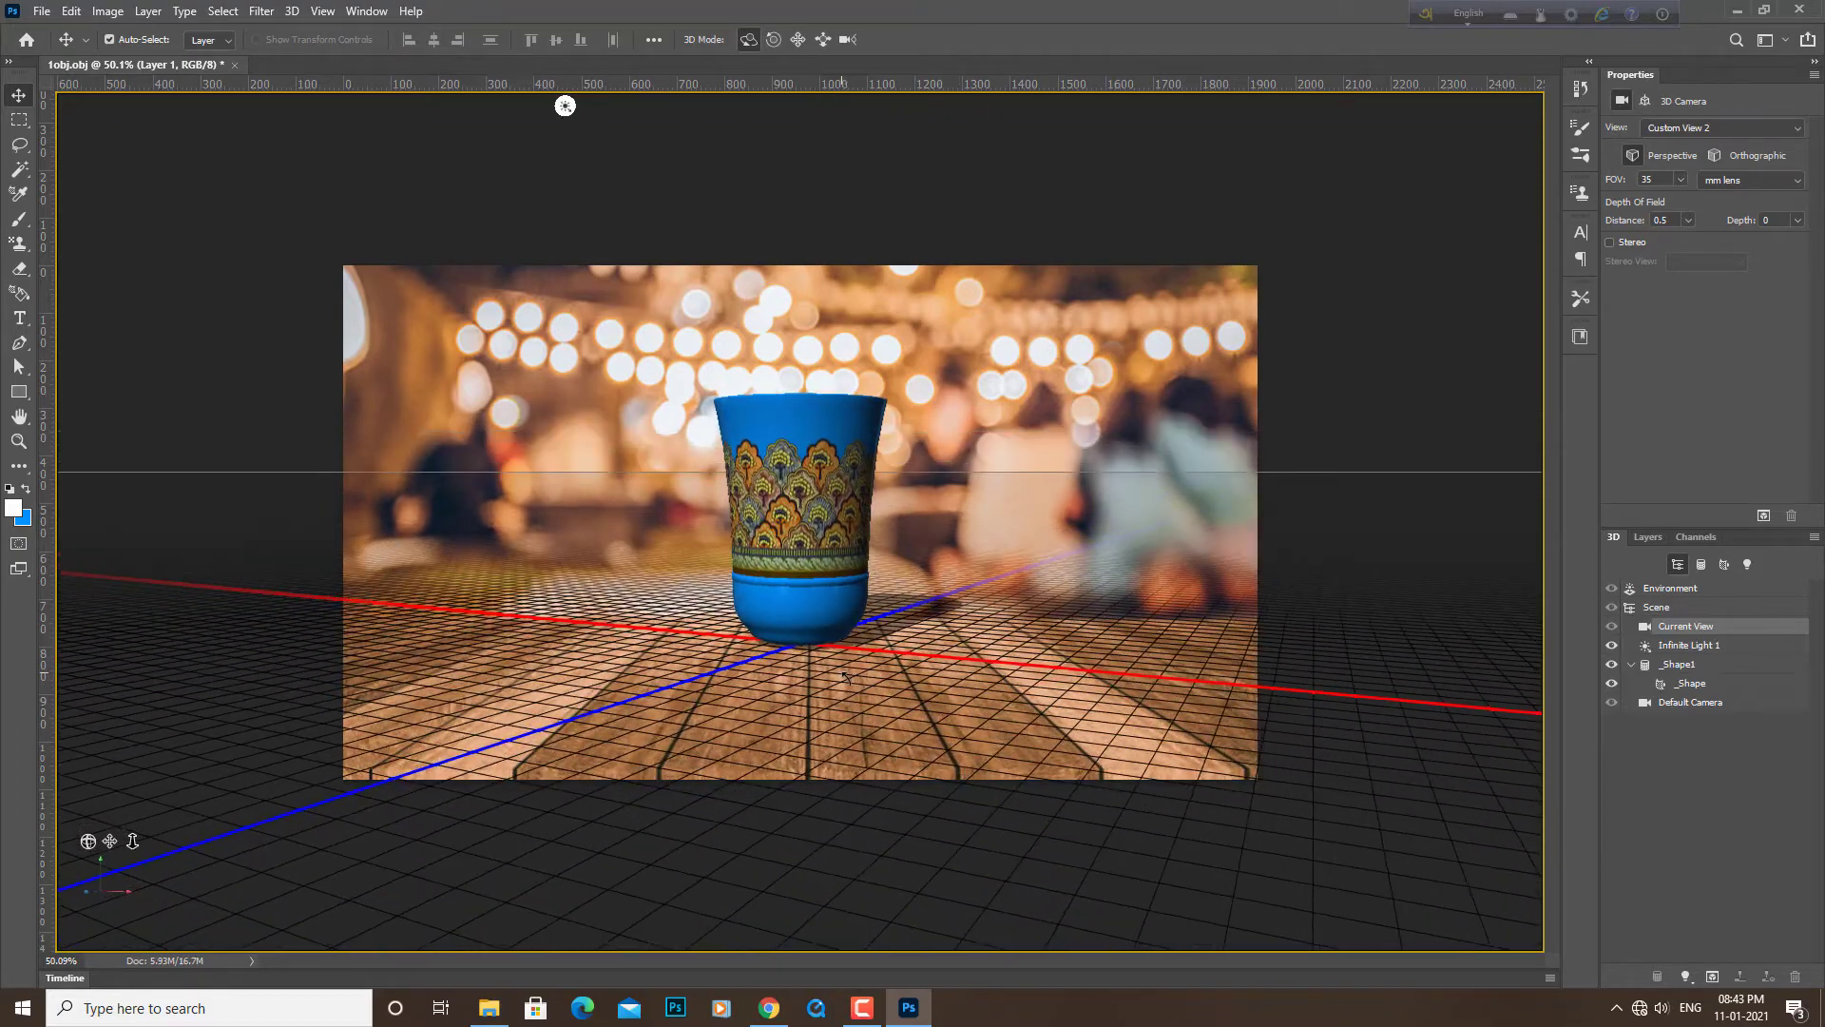
drag(843, 675, 848, 684)
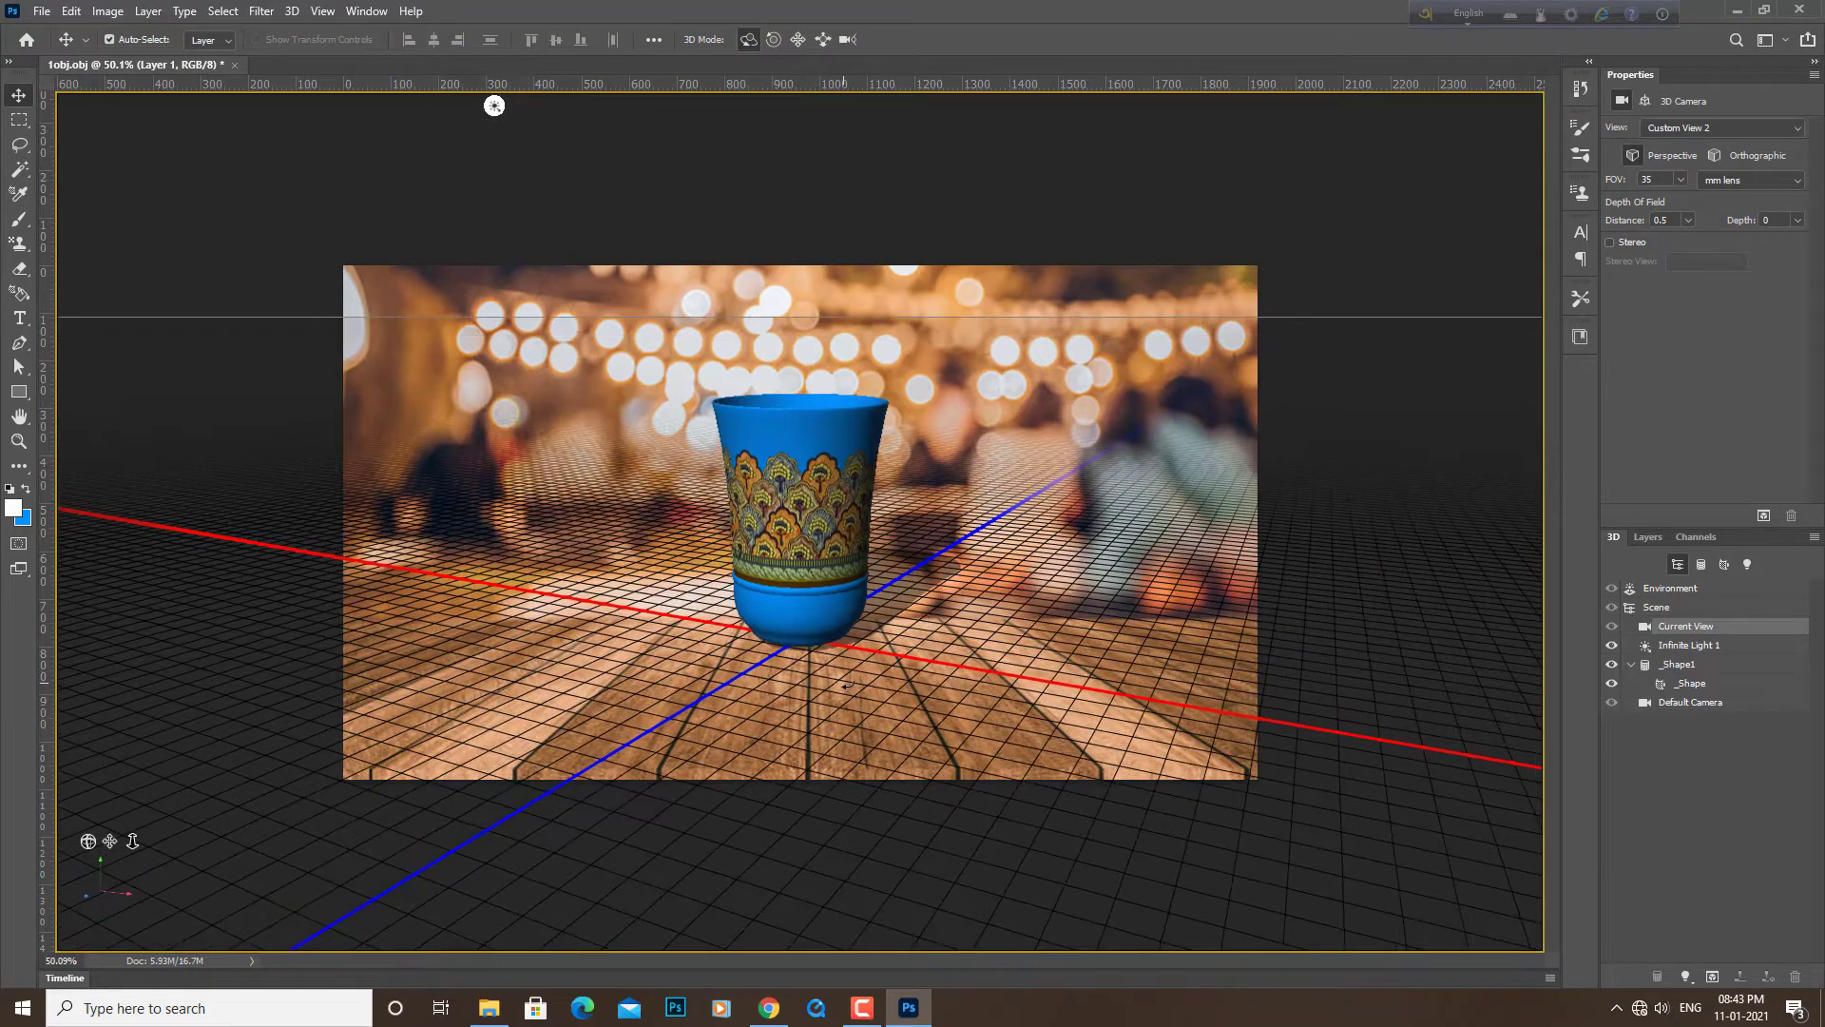
click(797, 39)
mouse_move(790, 528)
mouse_down()
mouse_move(597, 768)
mouse_move(862, 738)
mouse_up()
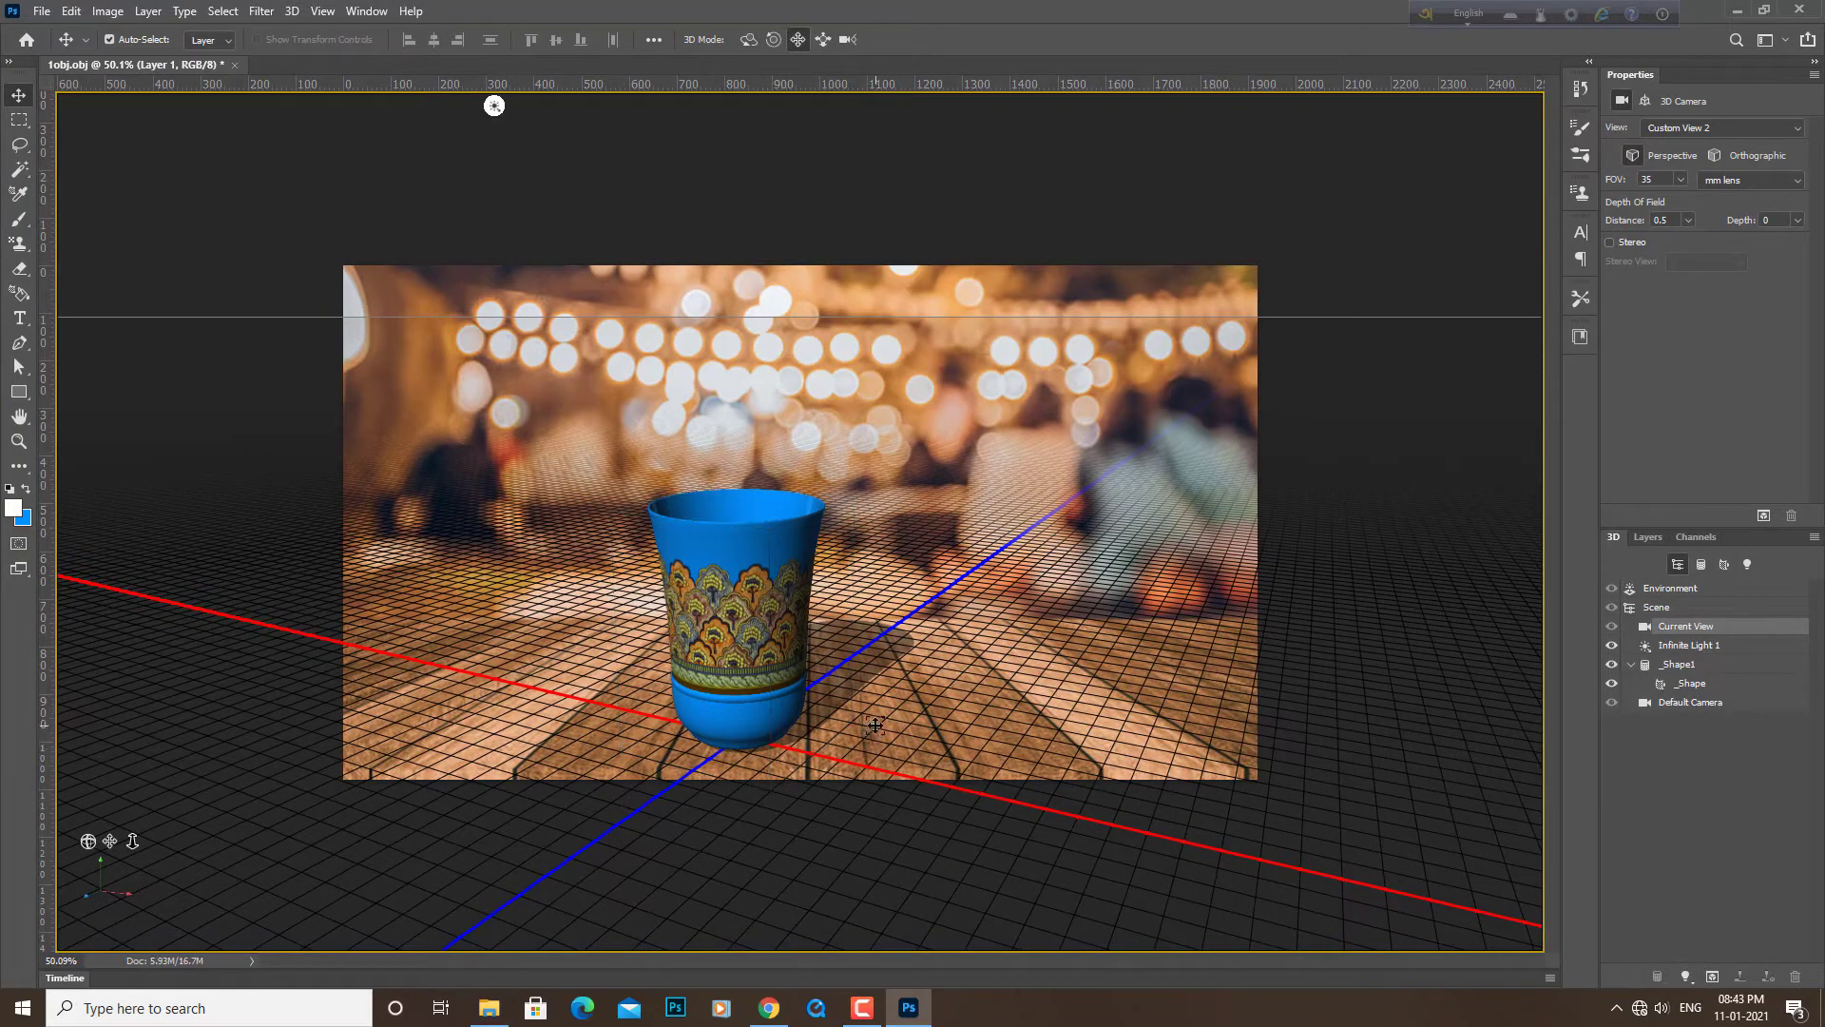
click(749, 39)
drag(495, 105, 542, 106)
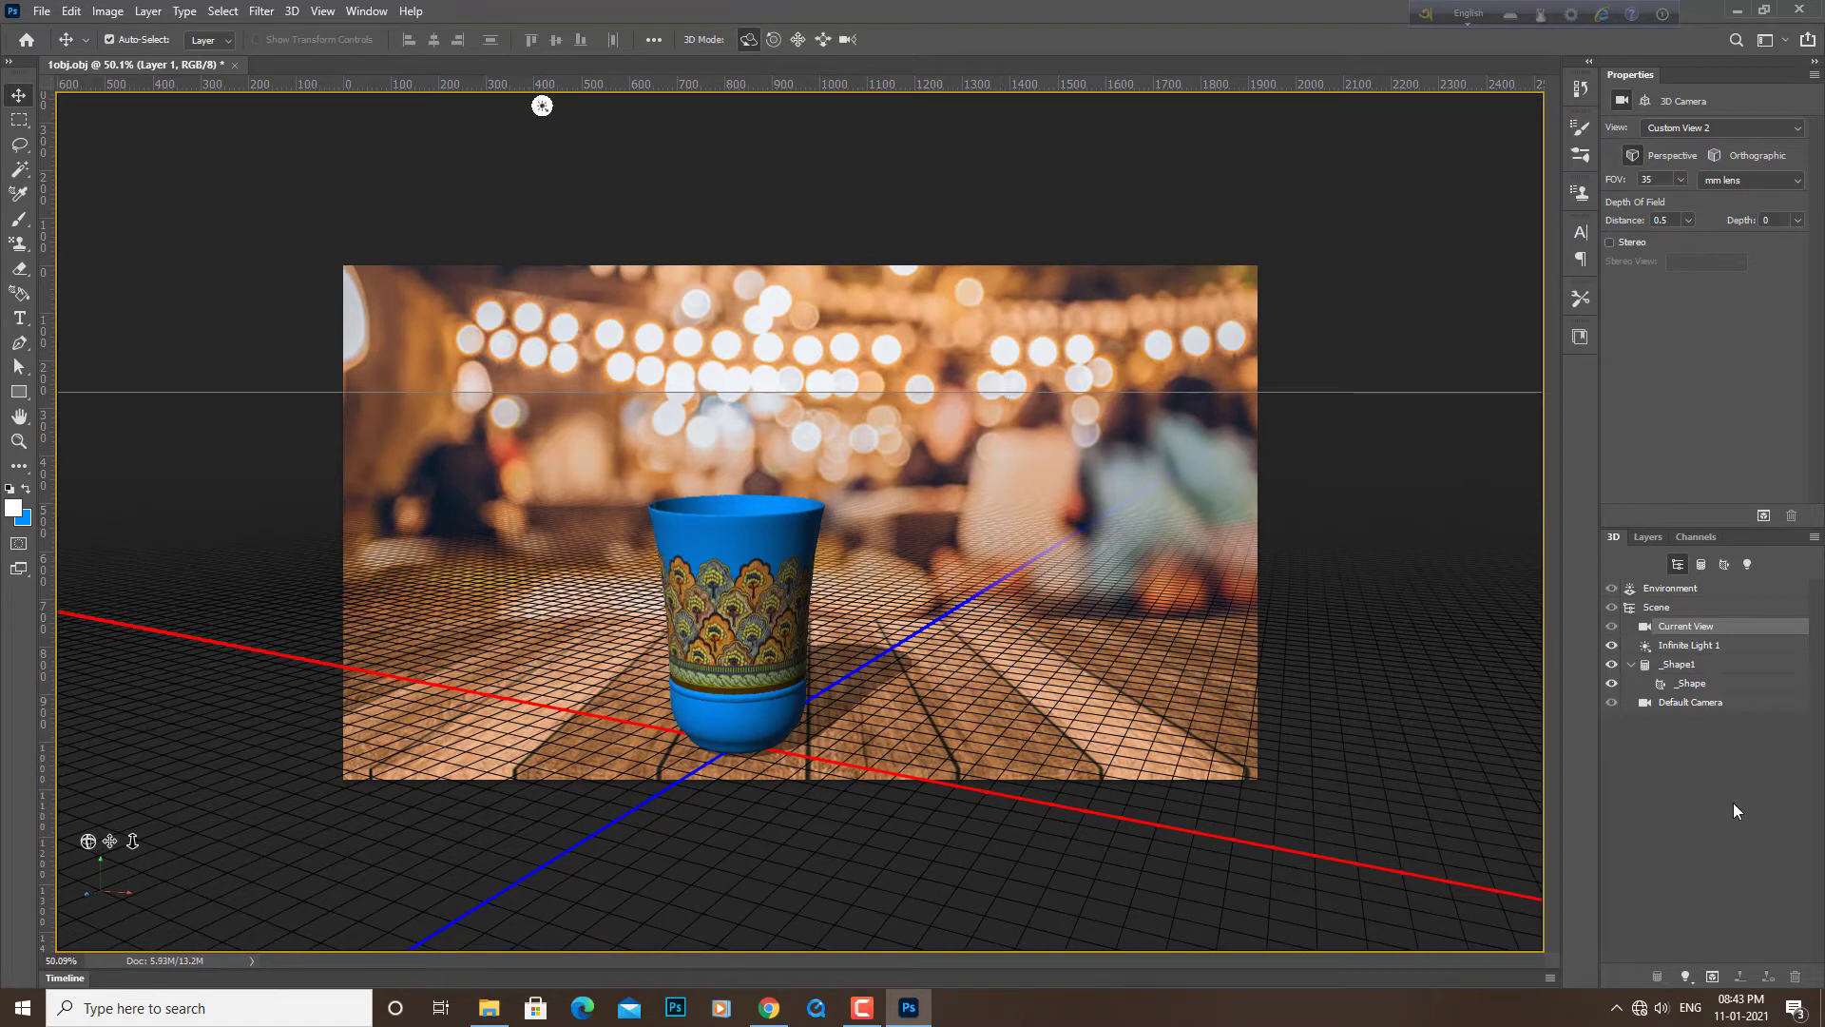
click(1648, 536)
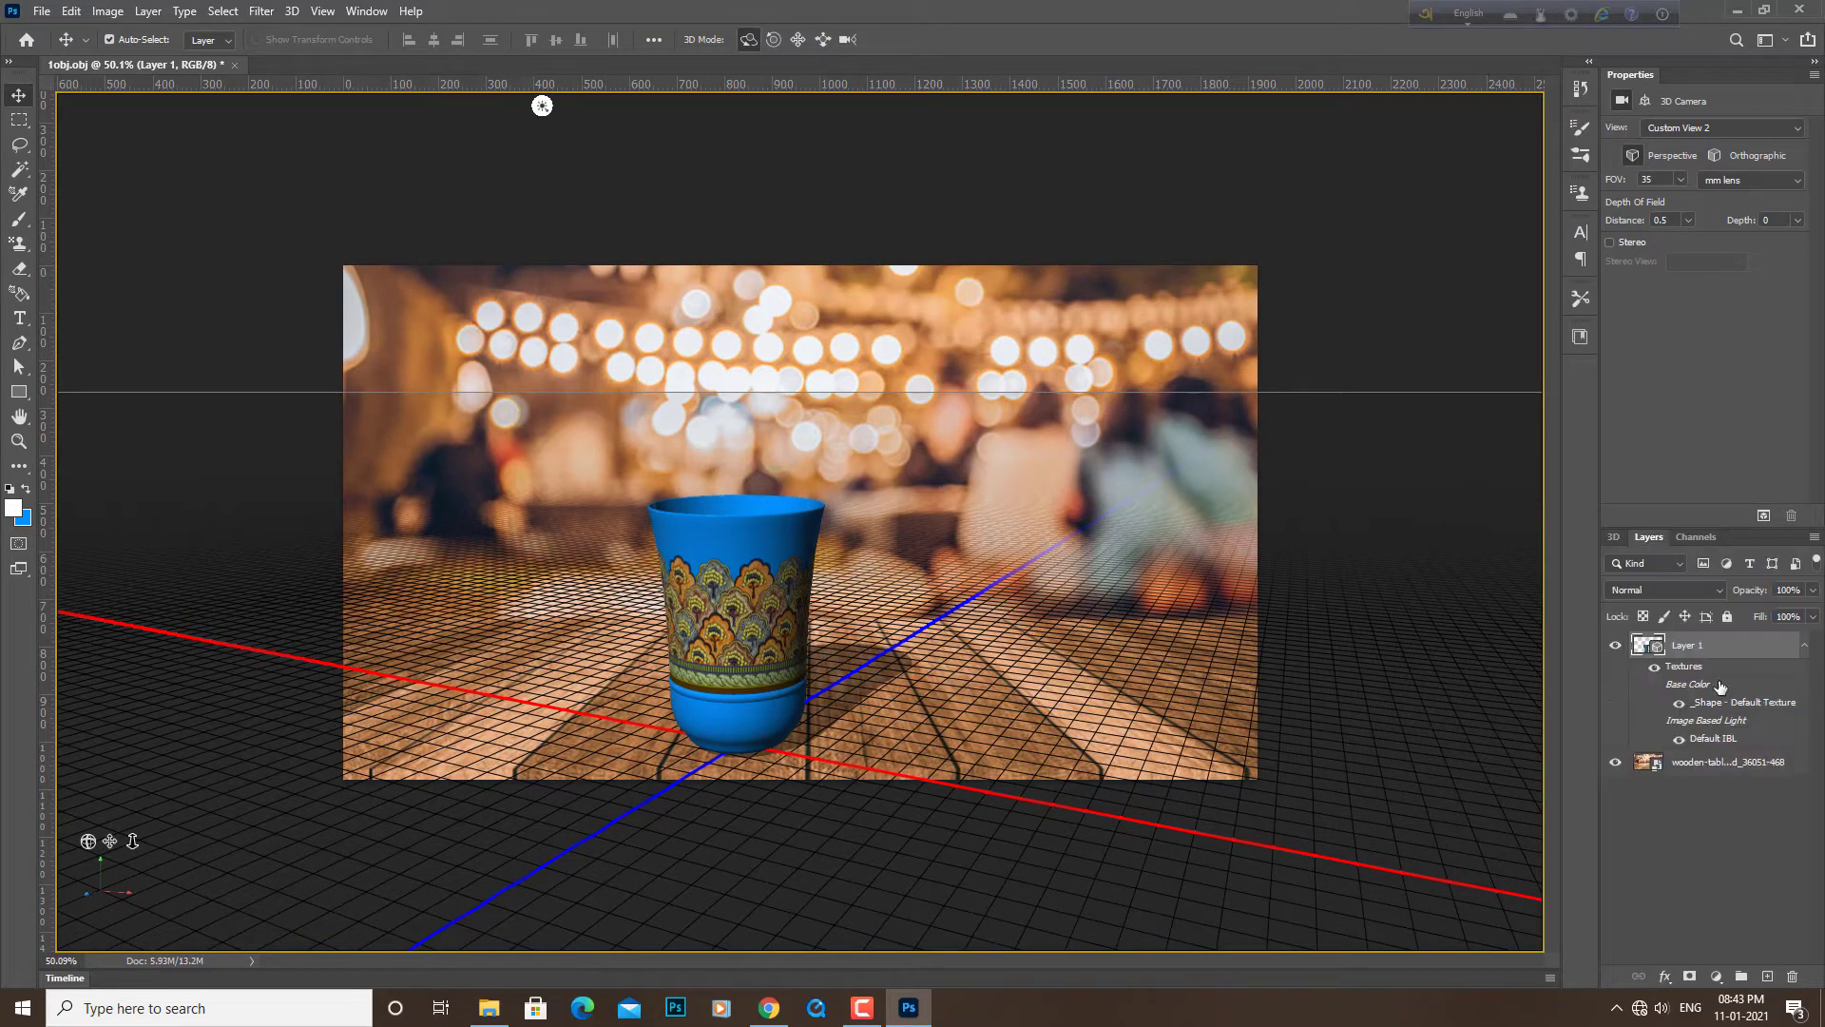
Compare against the table layer and pan the 3D camera to move the cup further left
click(1688, 765)
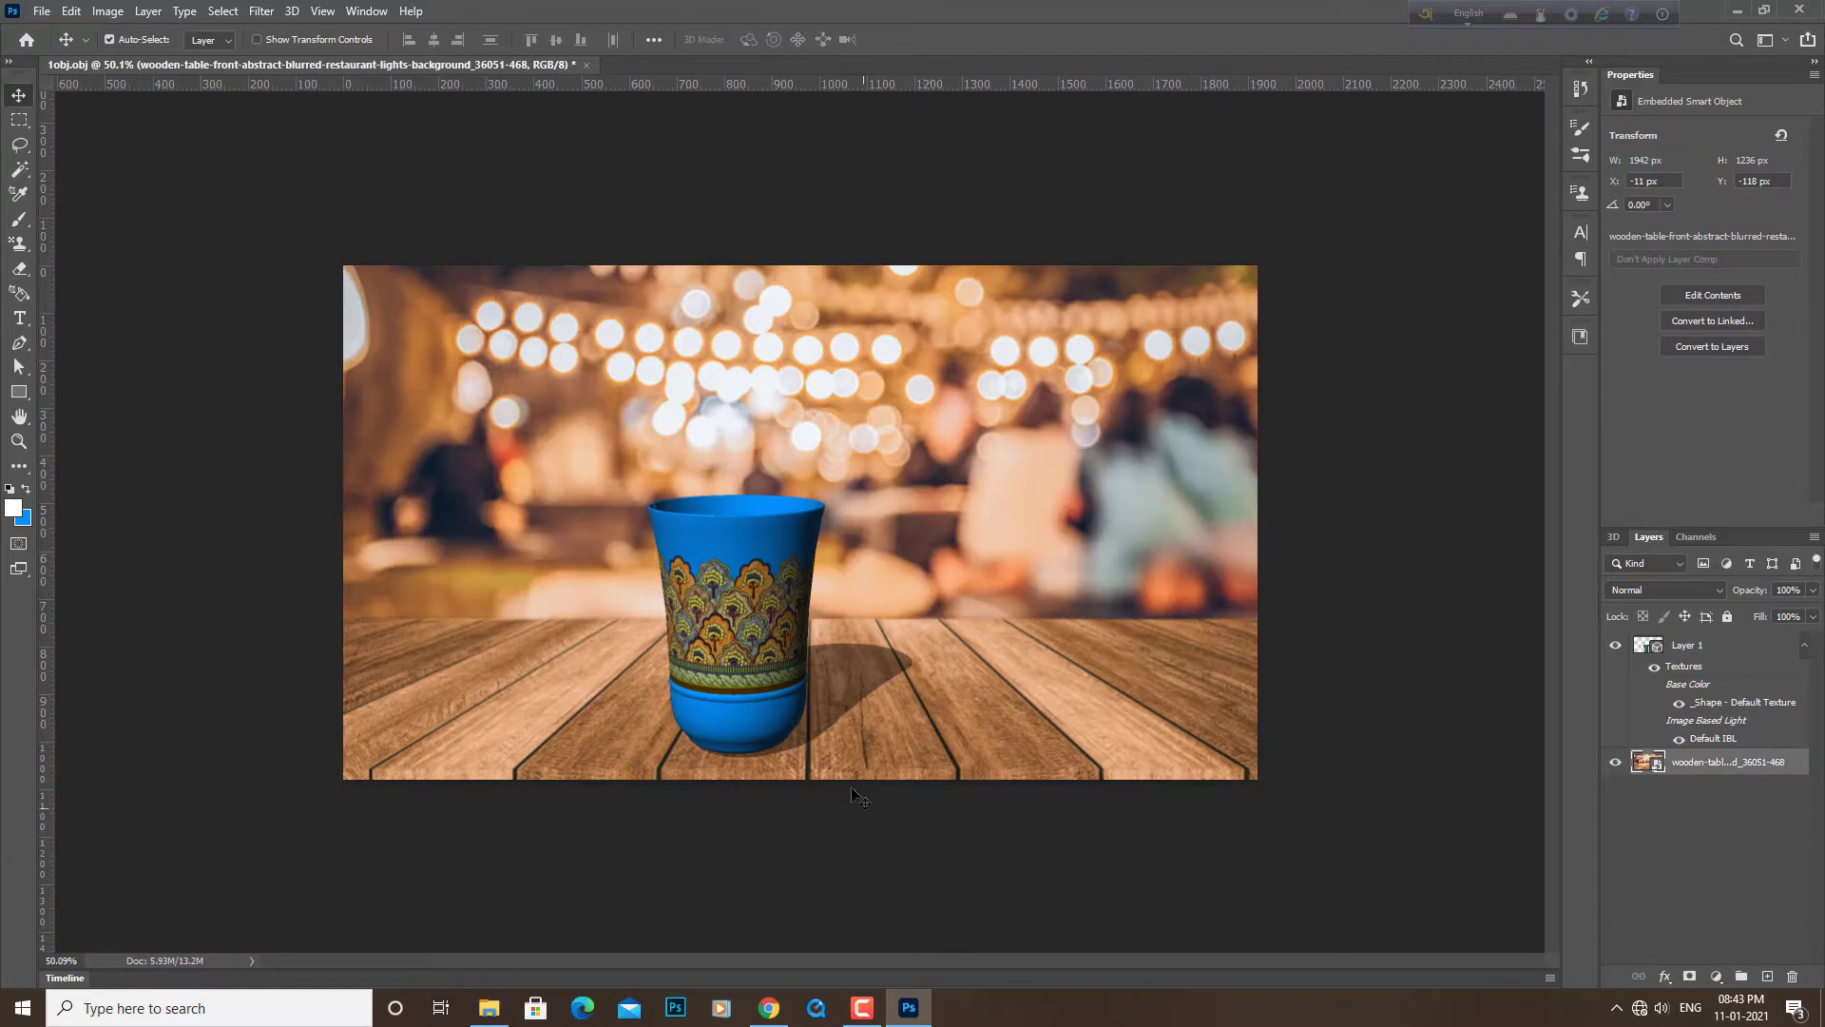
click(1717, 654)
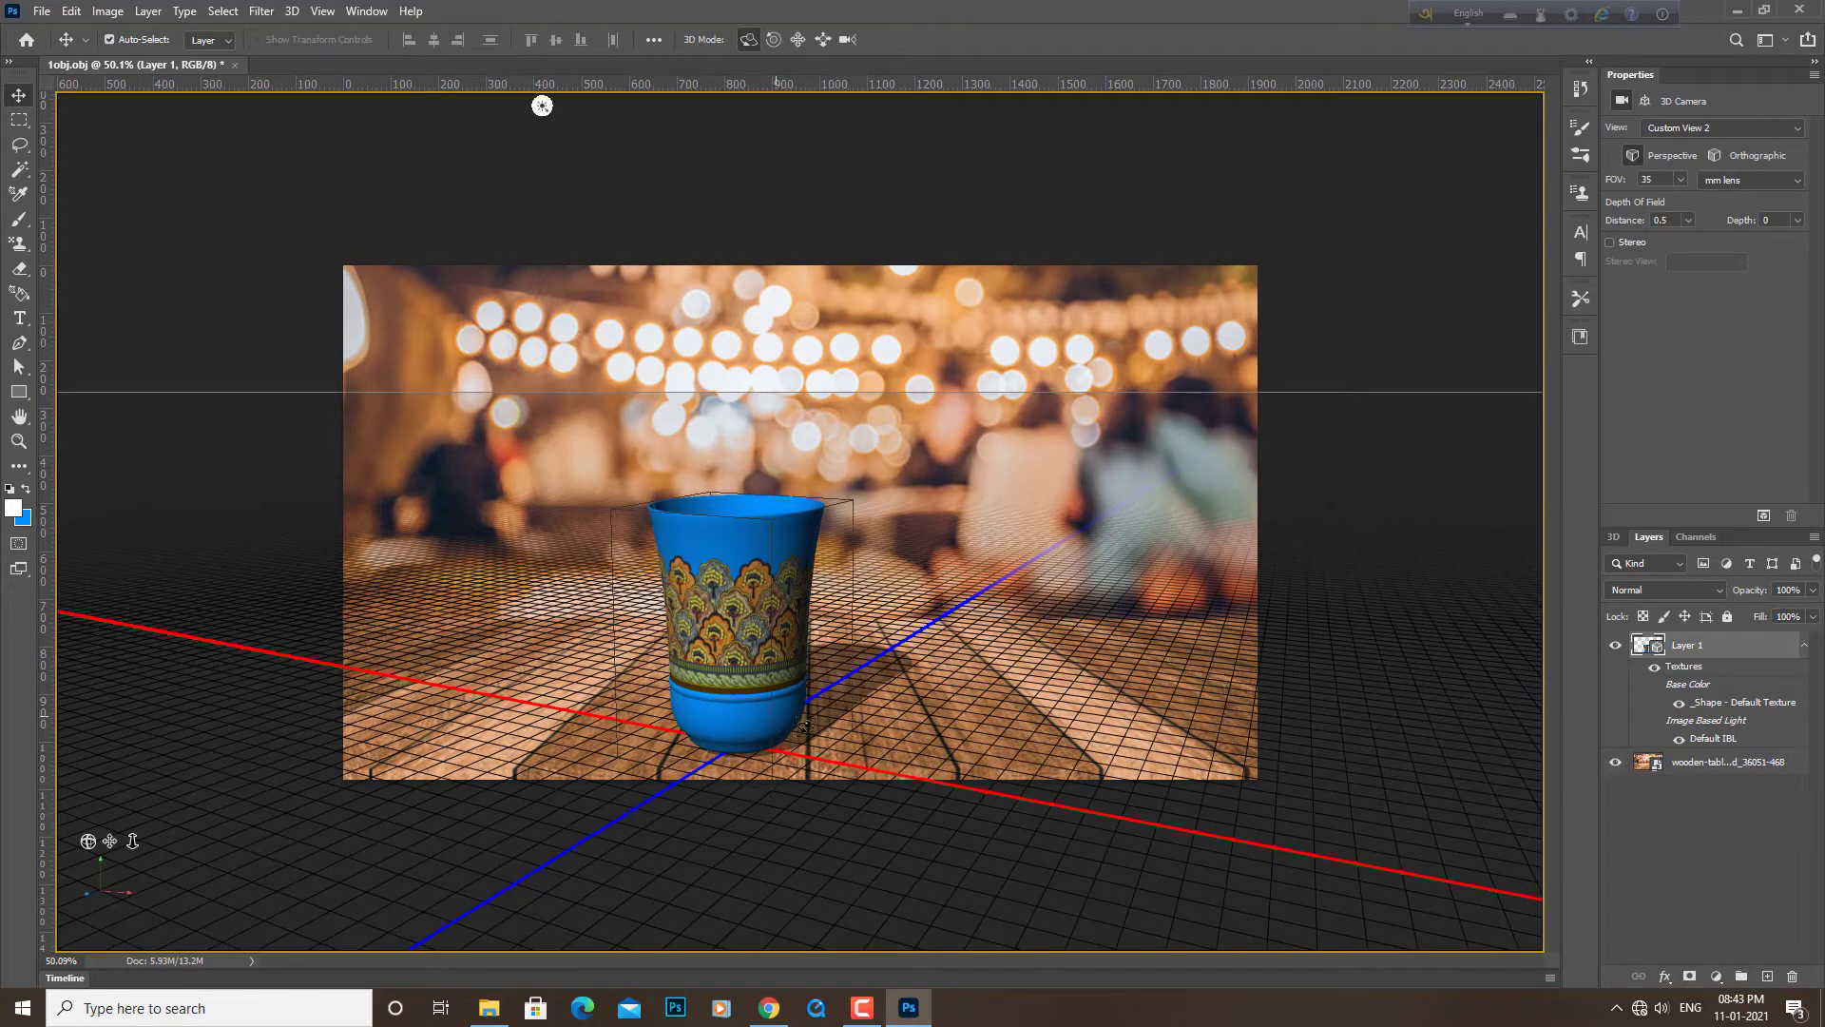
click(795, 39)
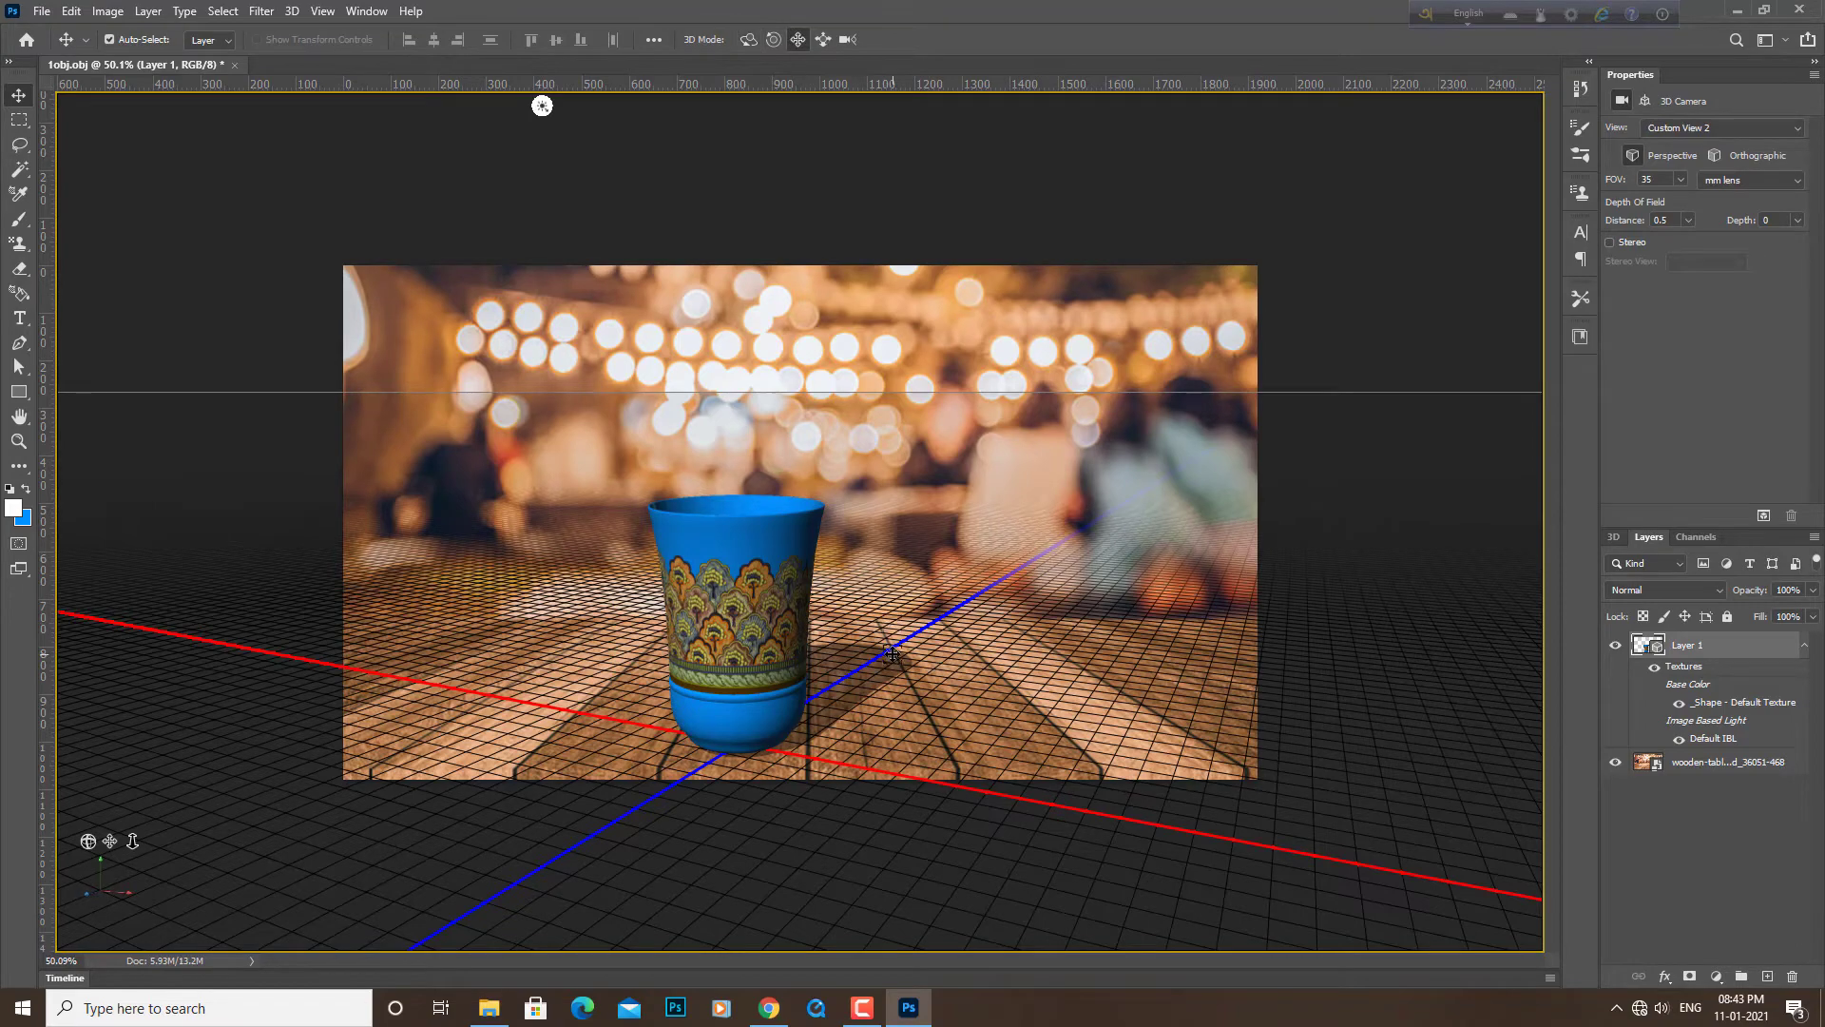
mouse_move(885, 654)
mouse_down()
mouse_move(631, 663)
mouse_move(654, 659)
mouse_up()
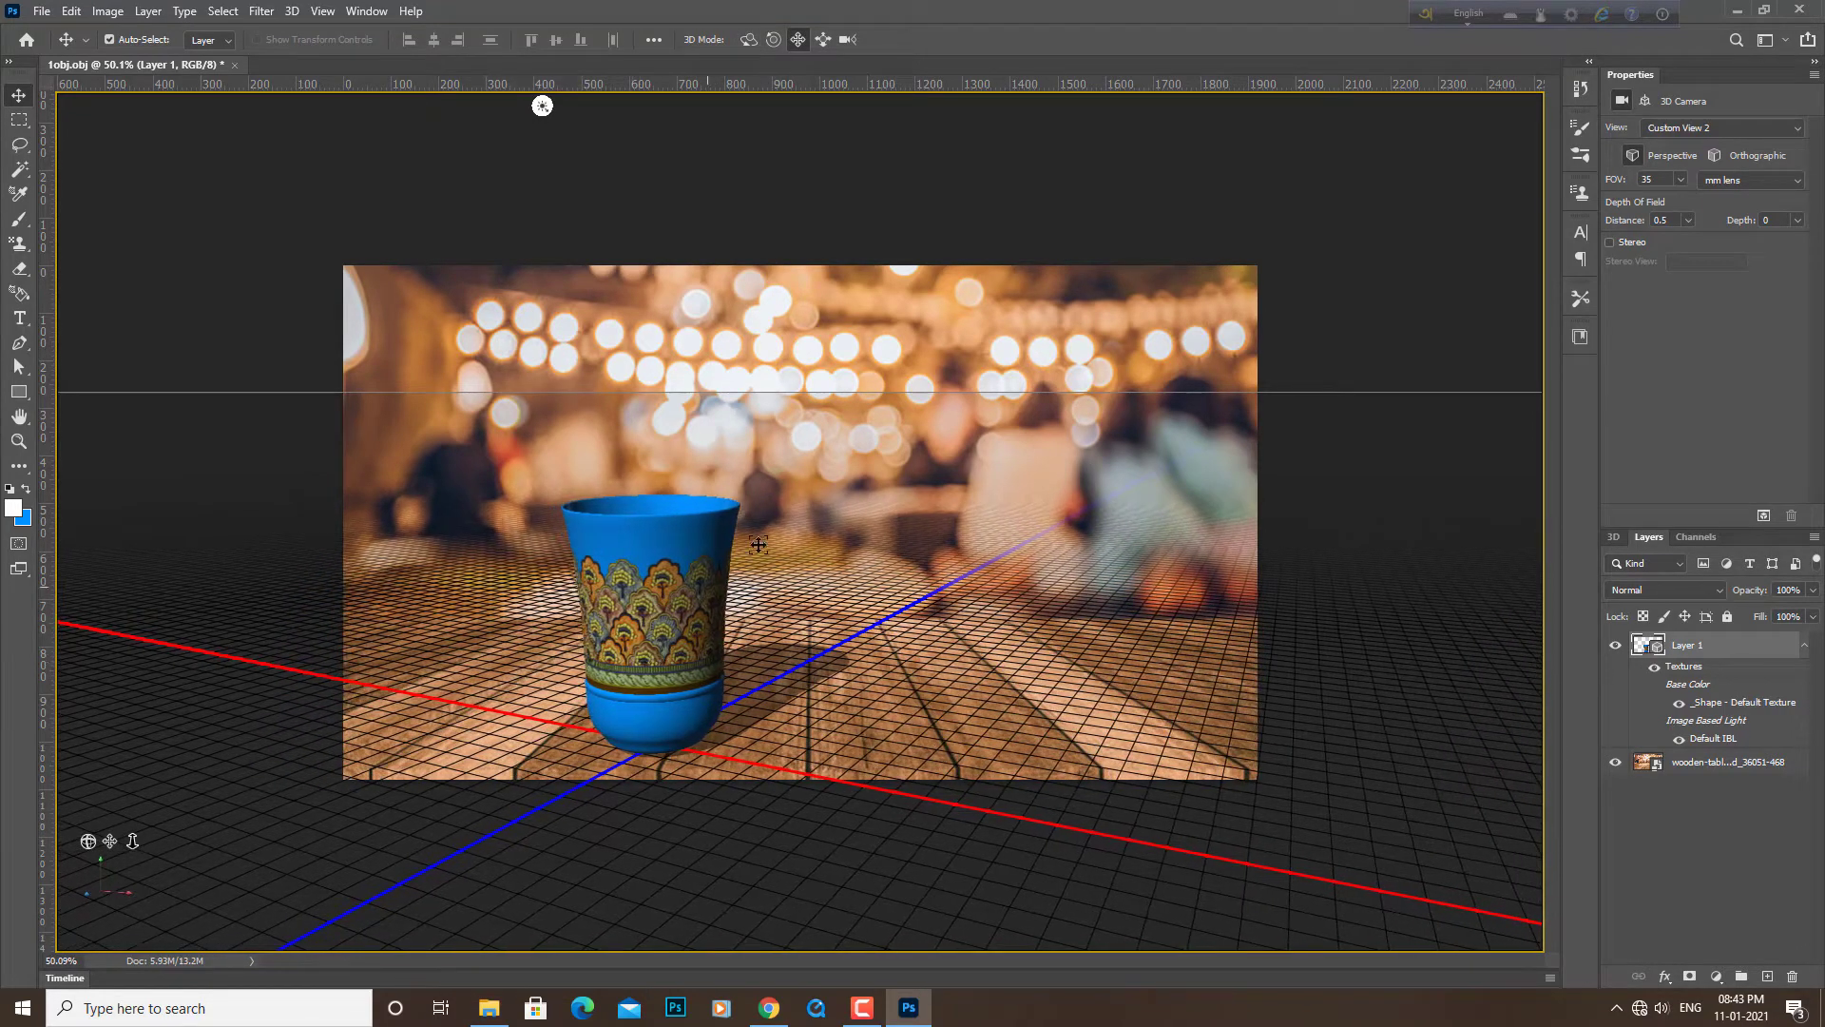
Check the new cup position against the table, then select the cup's _Shape in the 3D panel
click(1703, 760)
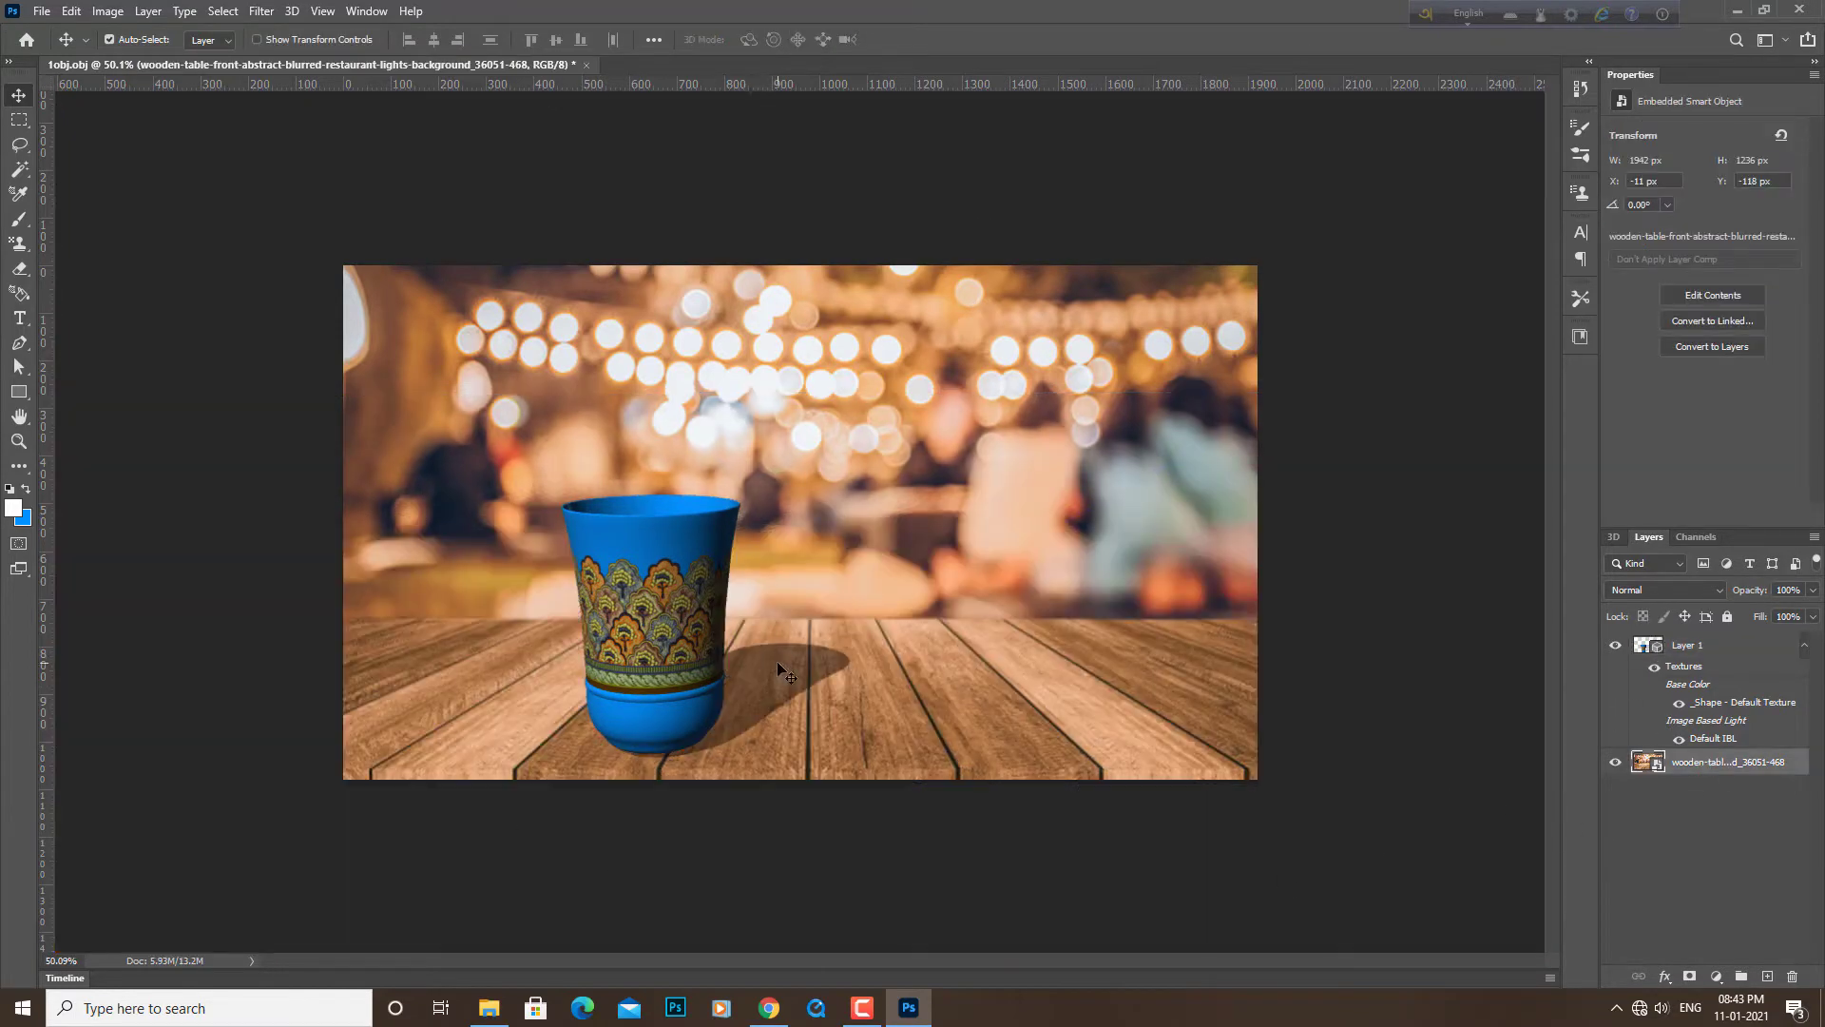
click(703, 648)
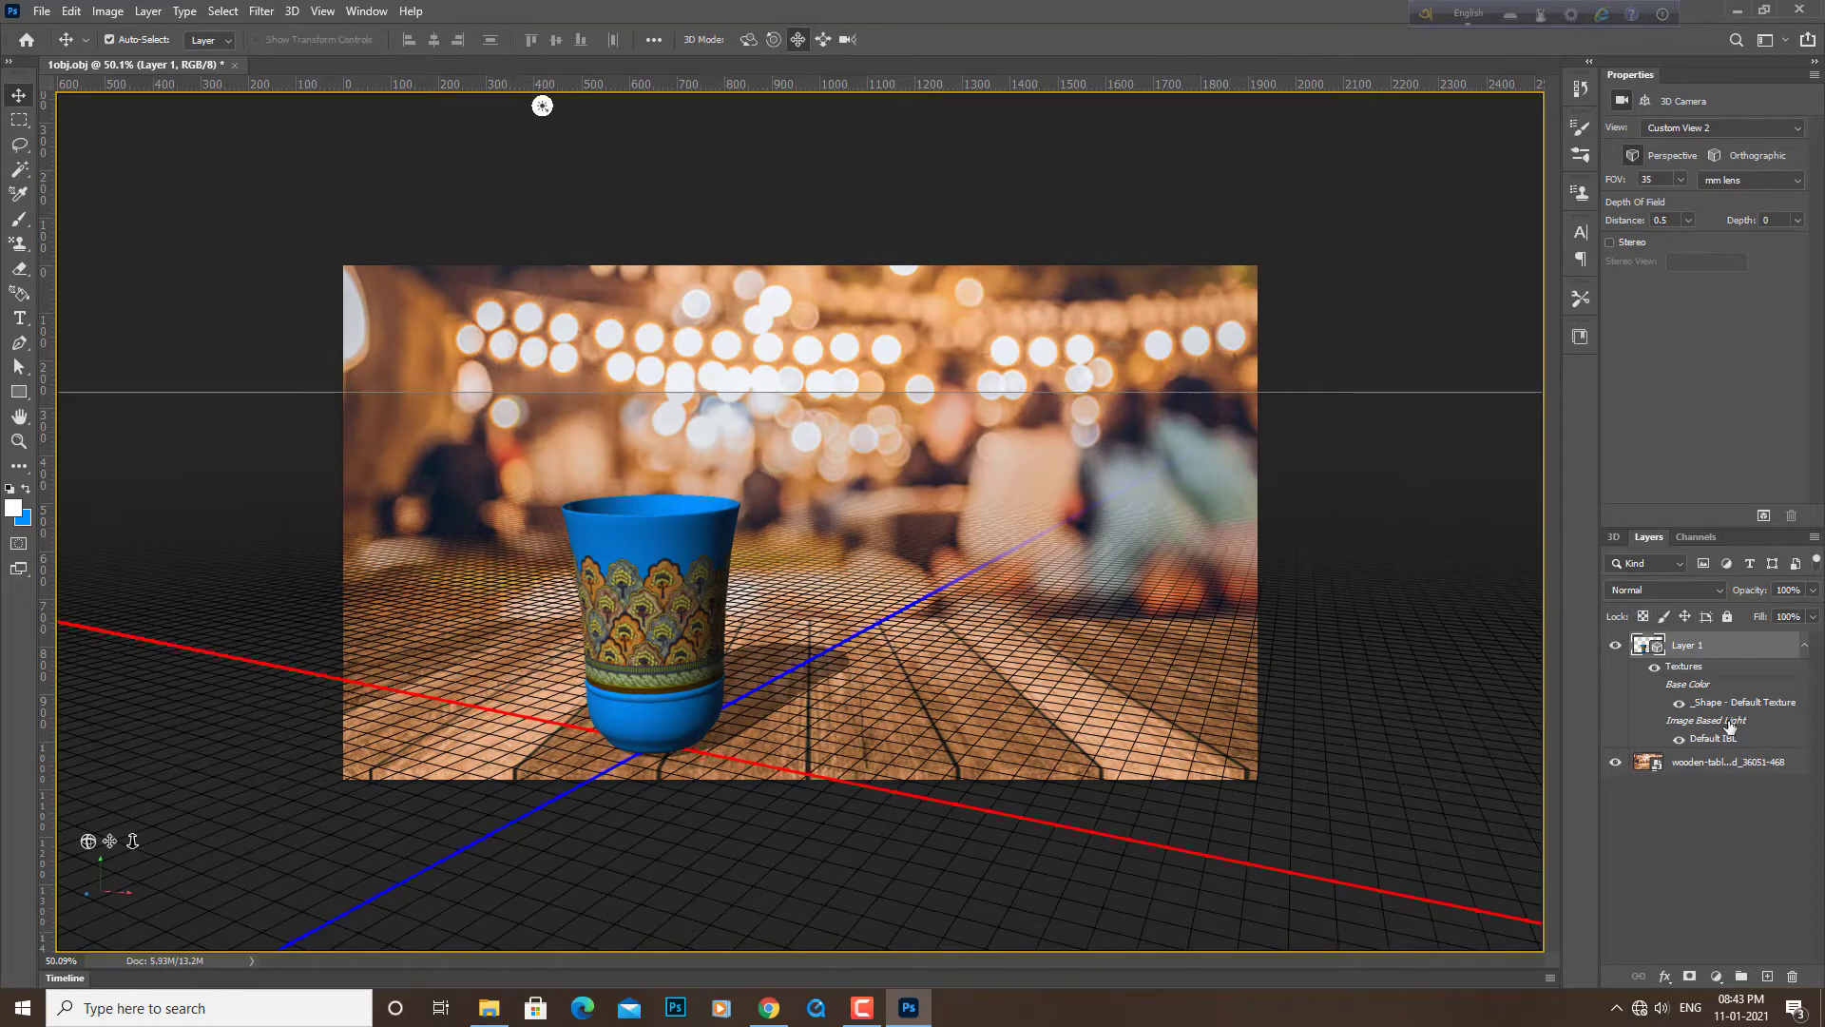
click(1613, 537)
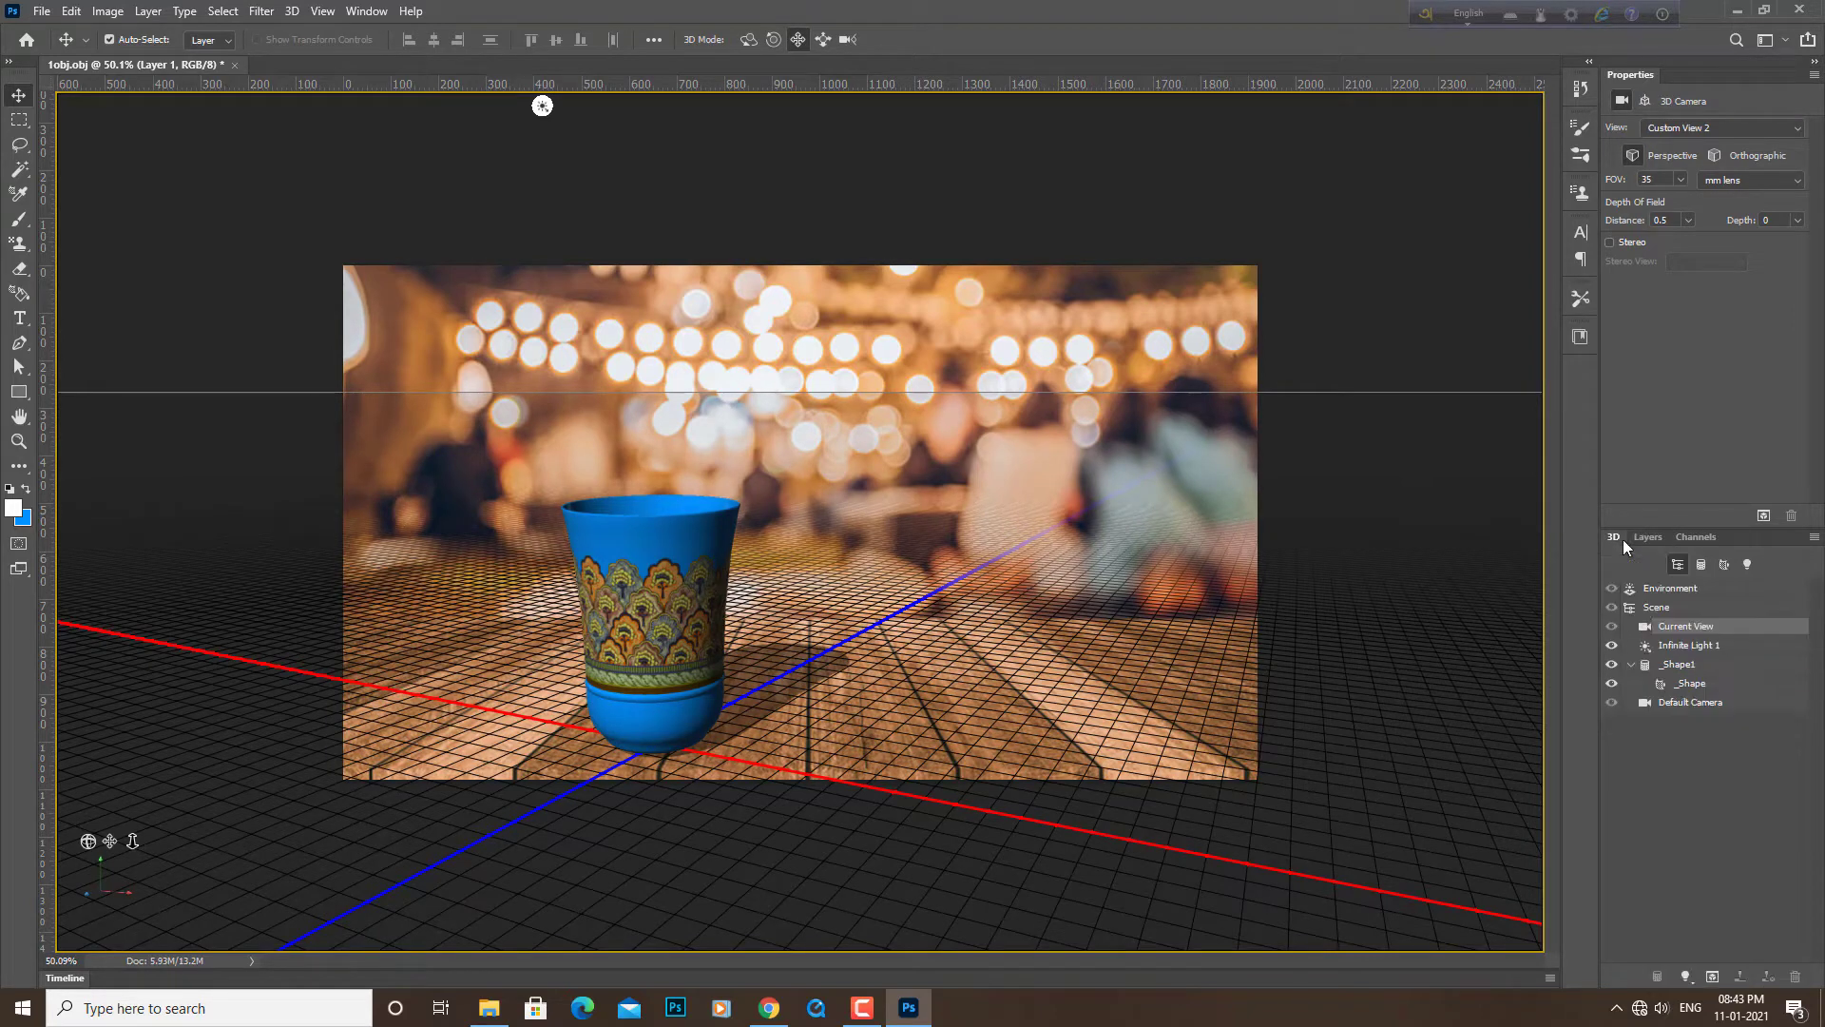
click(1679, 684)
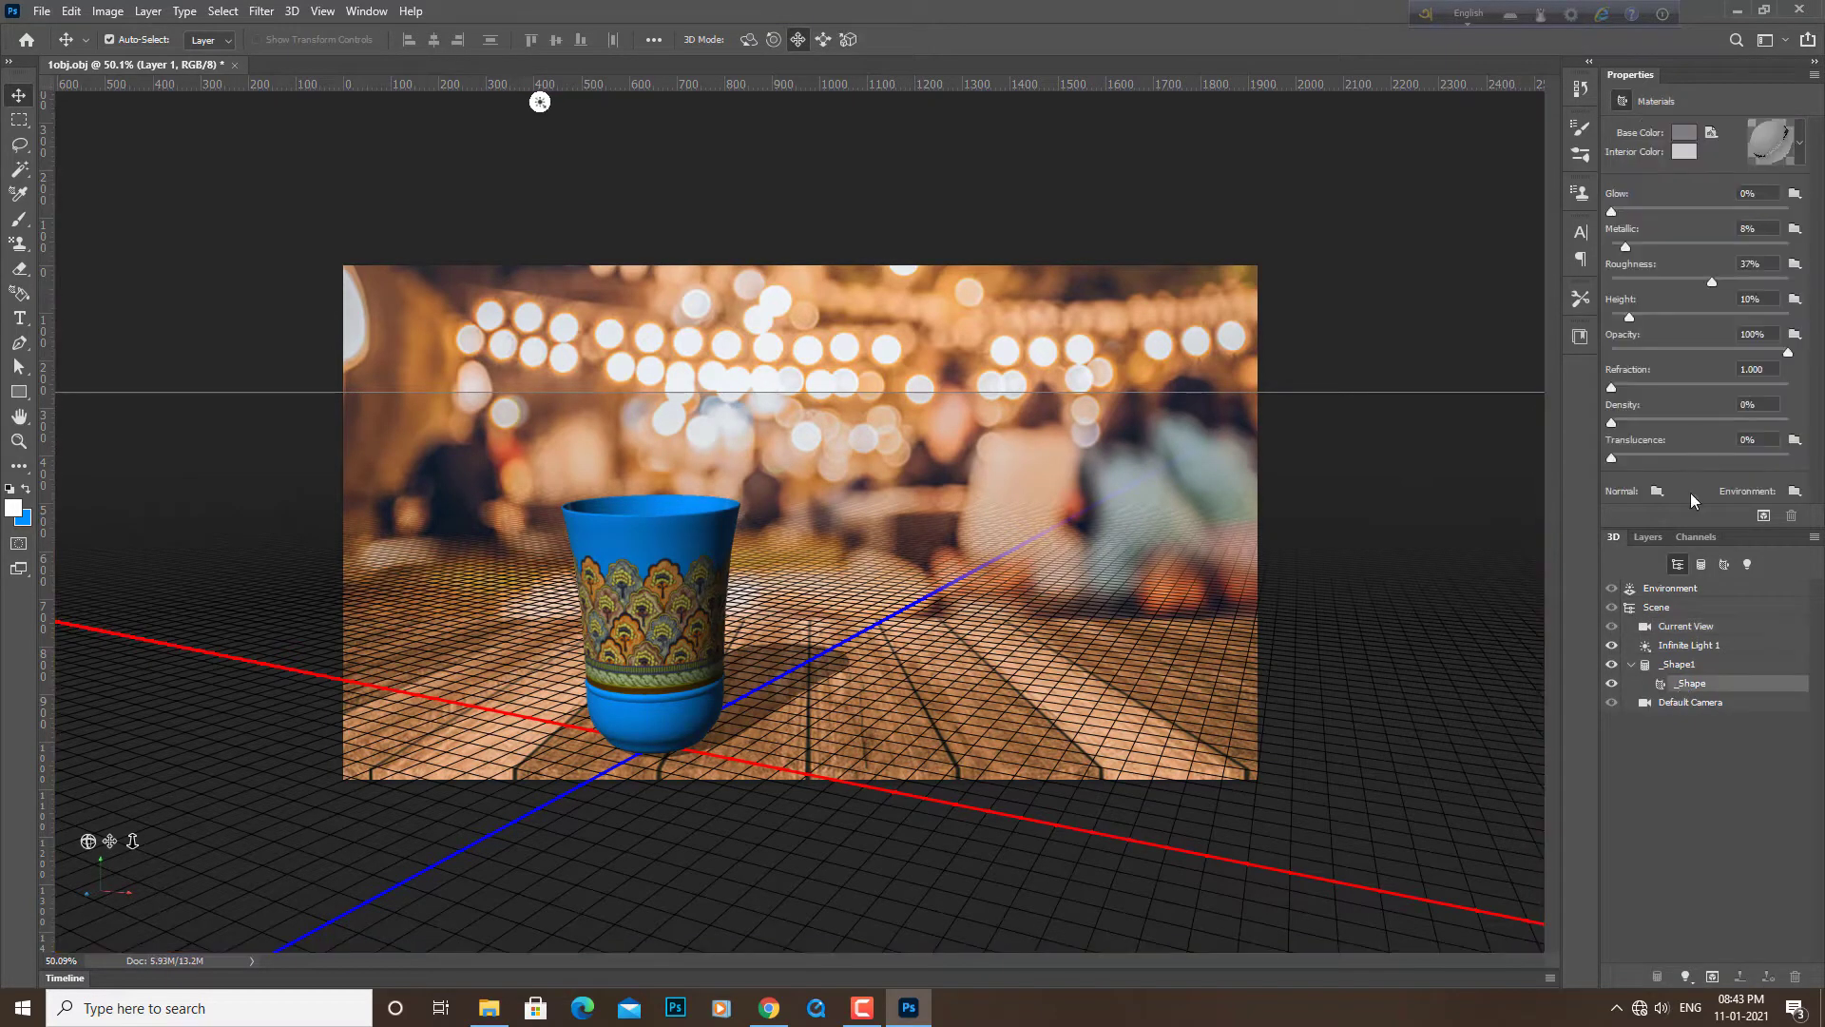
Swing Infinite Light 1 to reshape the cup's shading and raise its intensity to 95%
click(1675, 644)
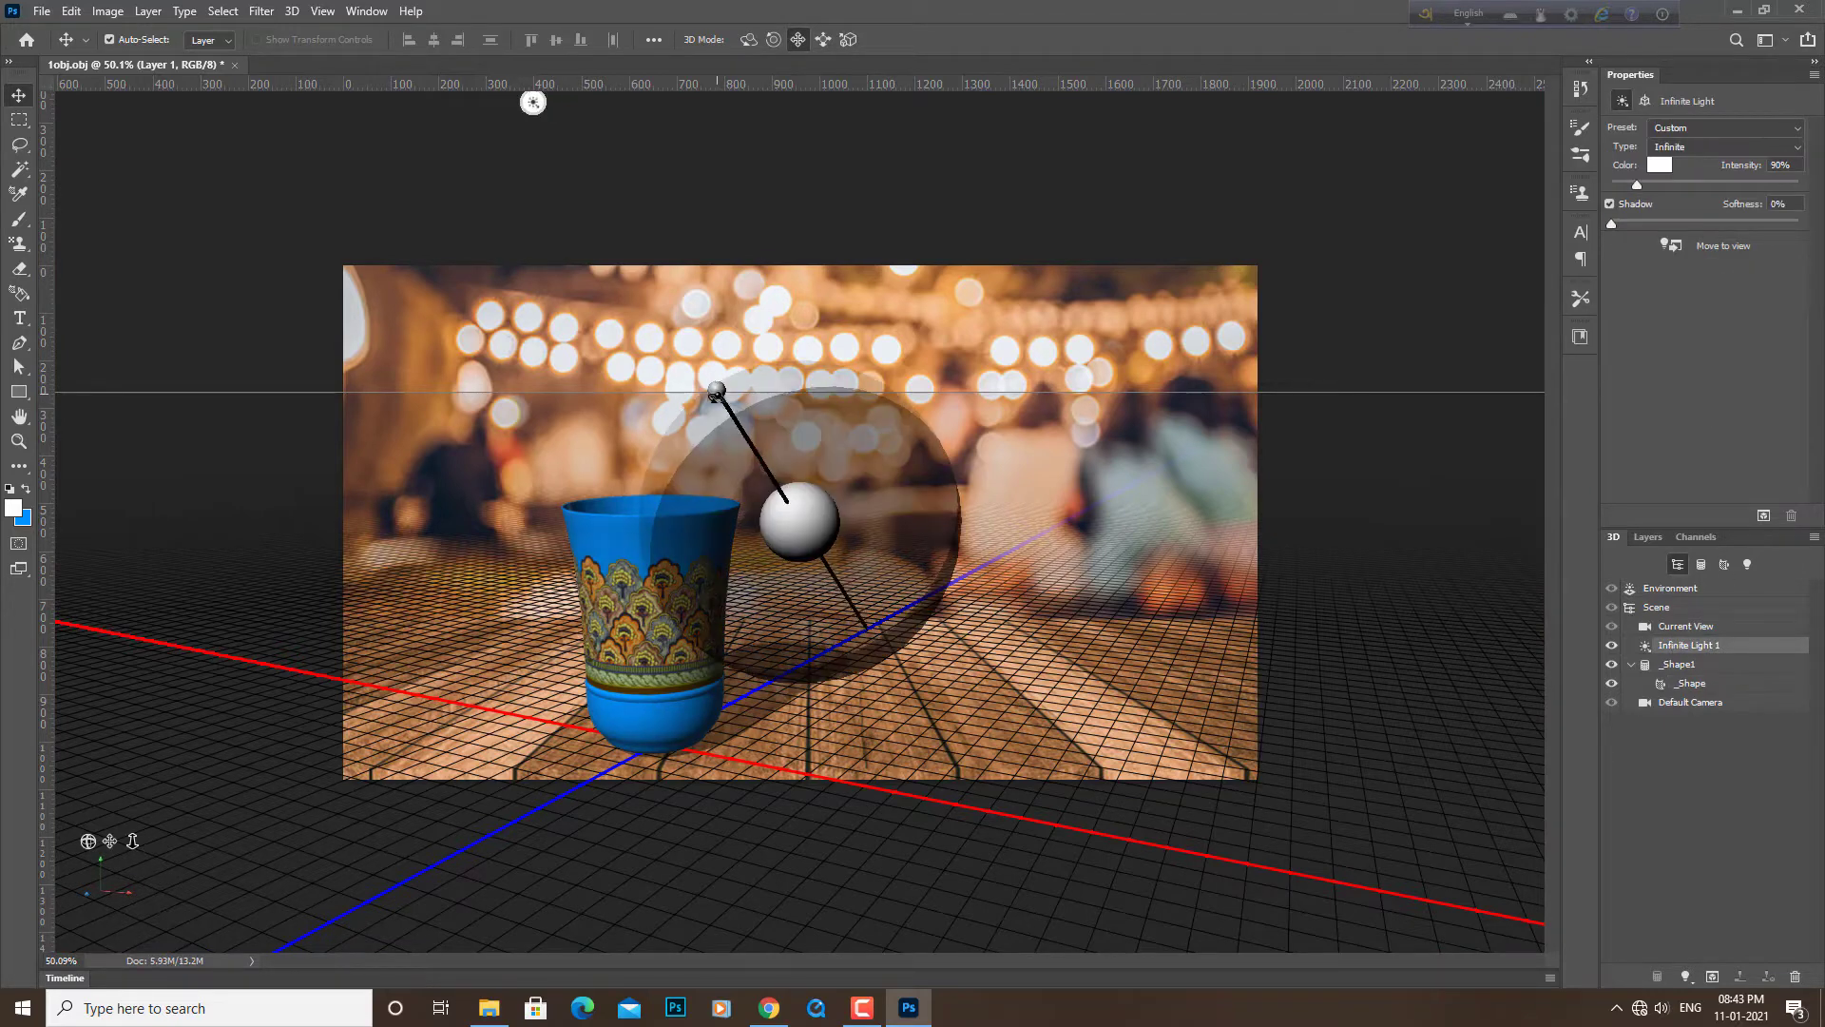
drag(559, 103, 635, 102)
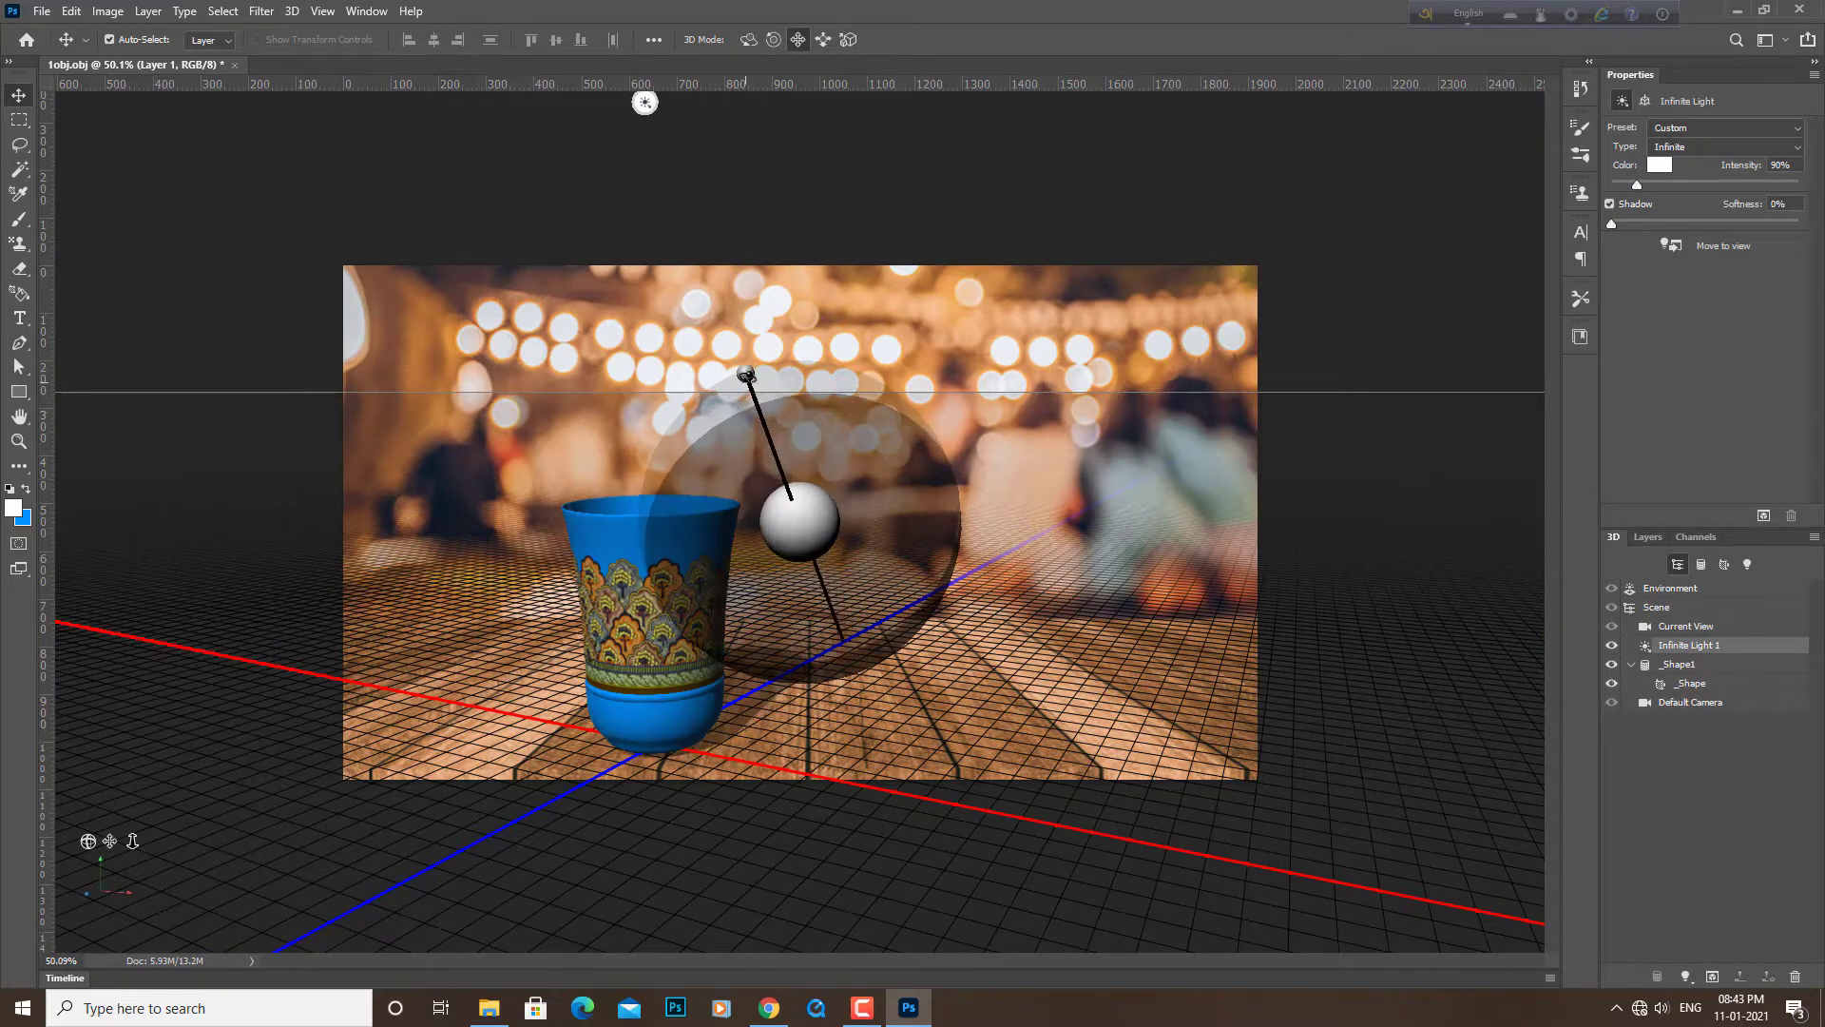
drag(635, 103, 692, 102)
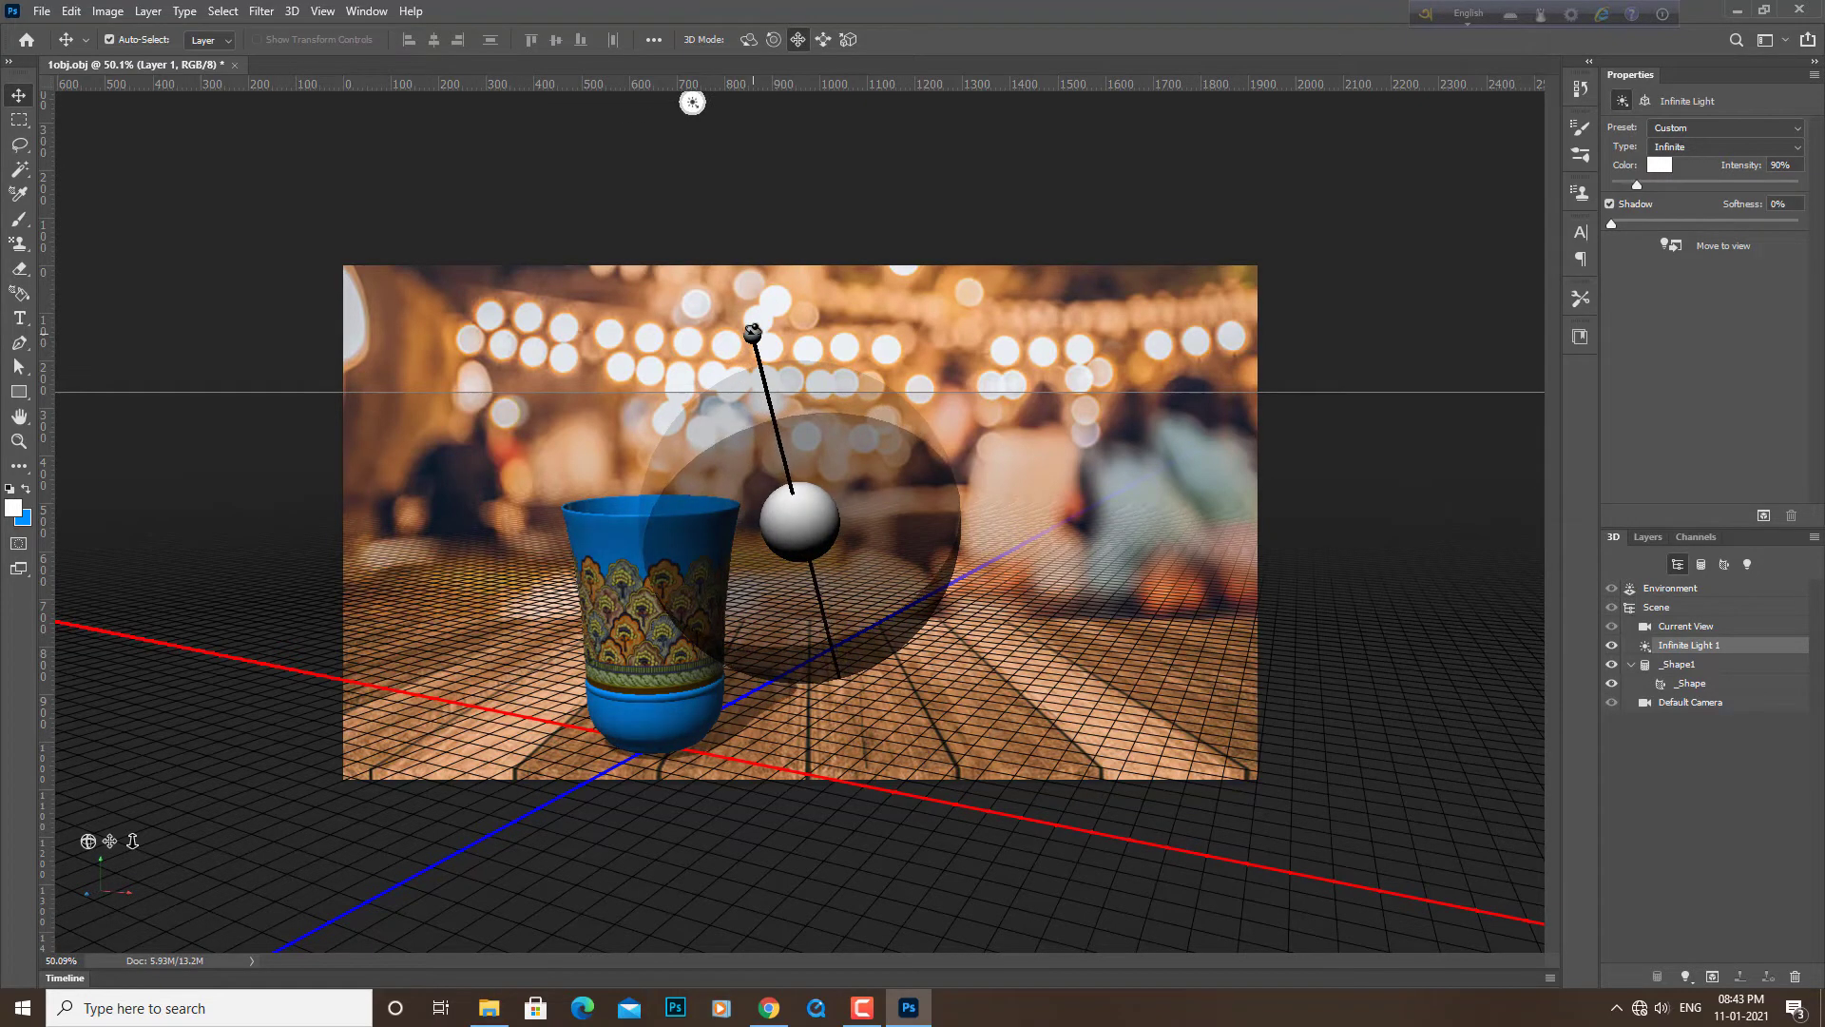
drag(1639, 183, 1640, 196)
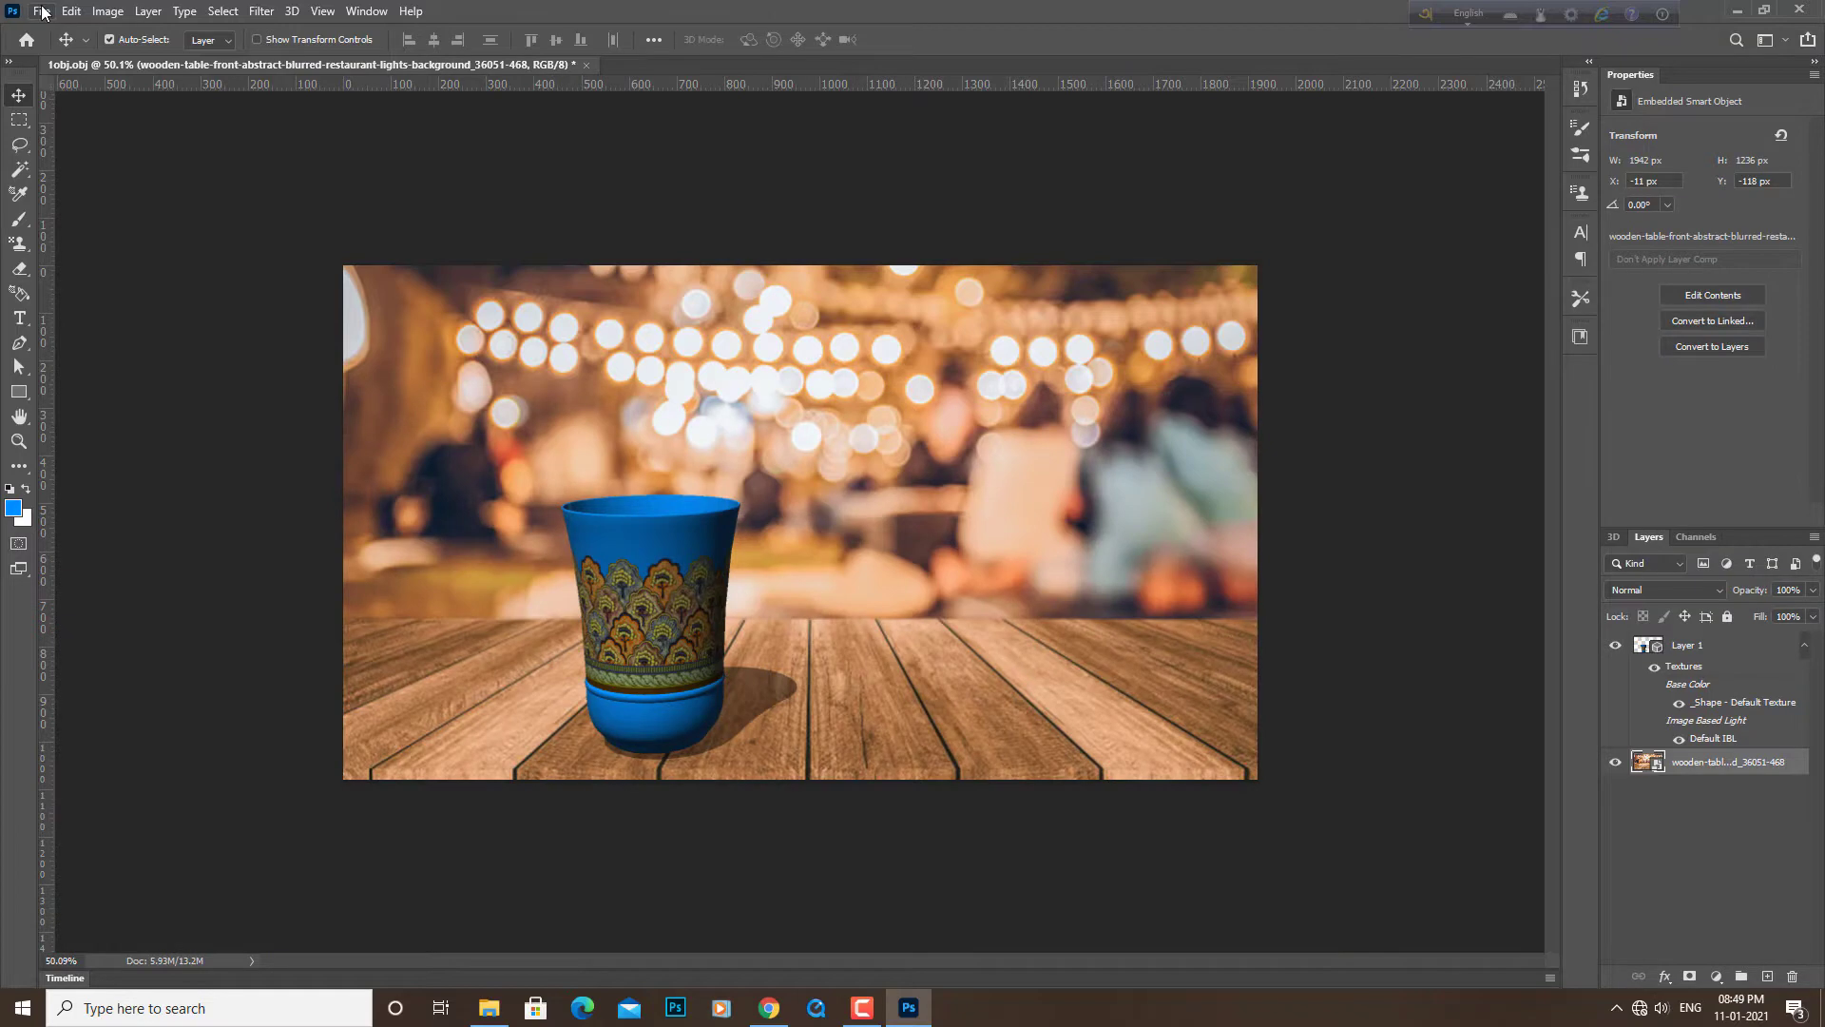
Save the cup scene as 1obj.psd in Desktop > 3D model uv texture in photoshop cc with maximum compatibility
click(42, 11)
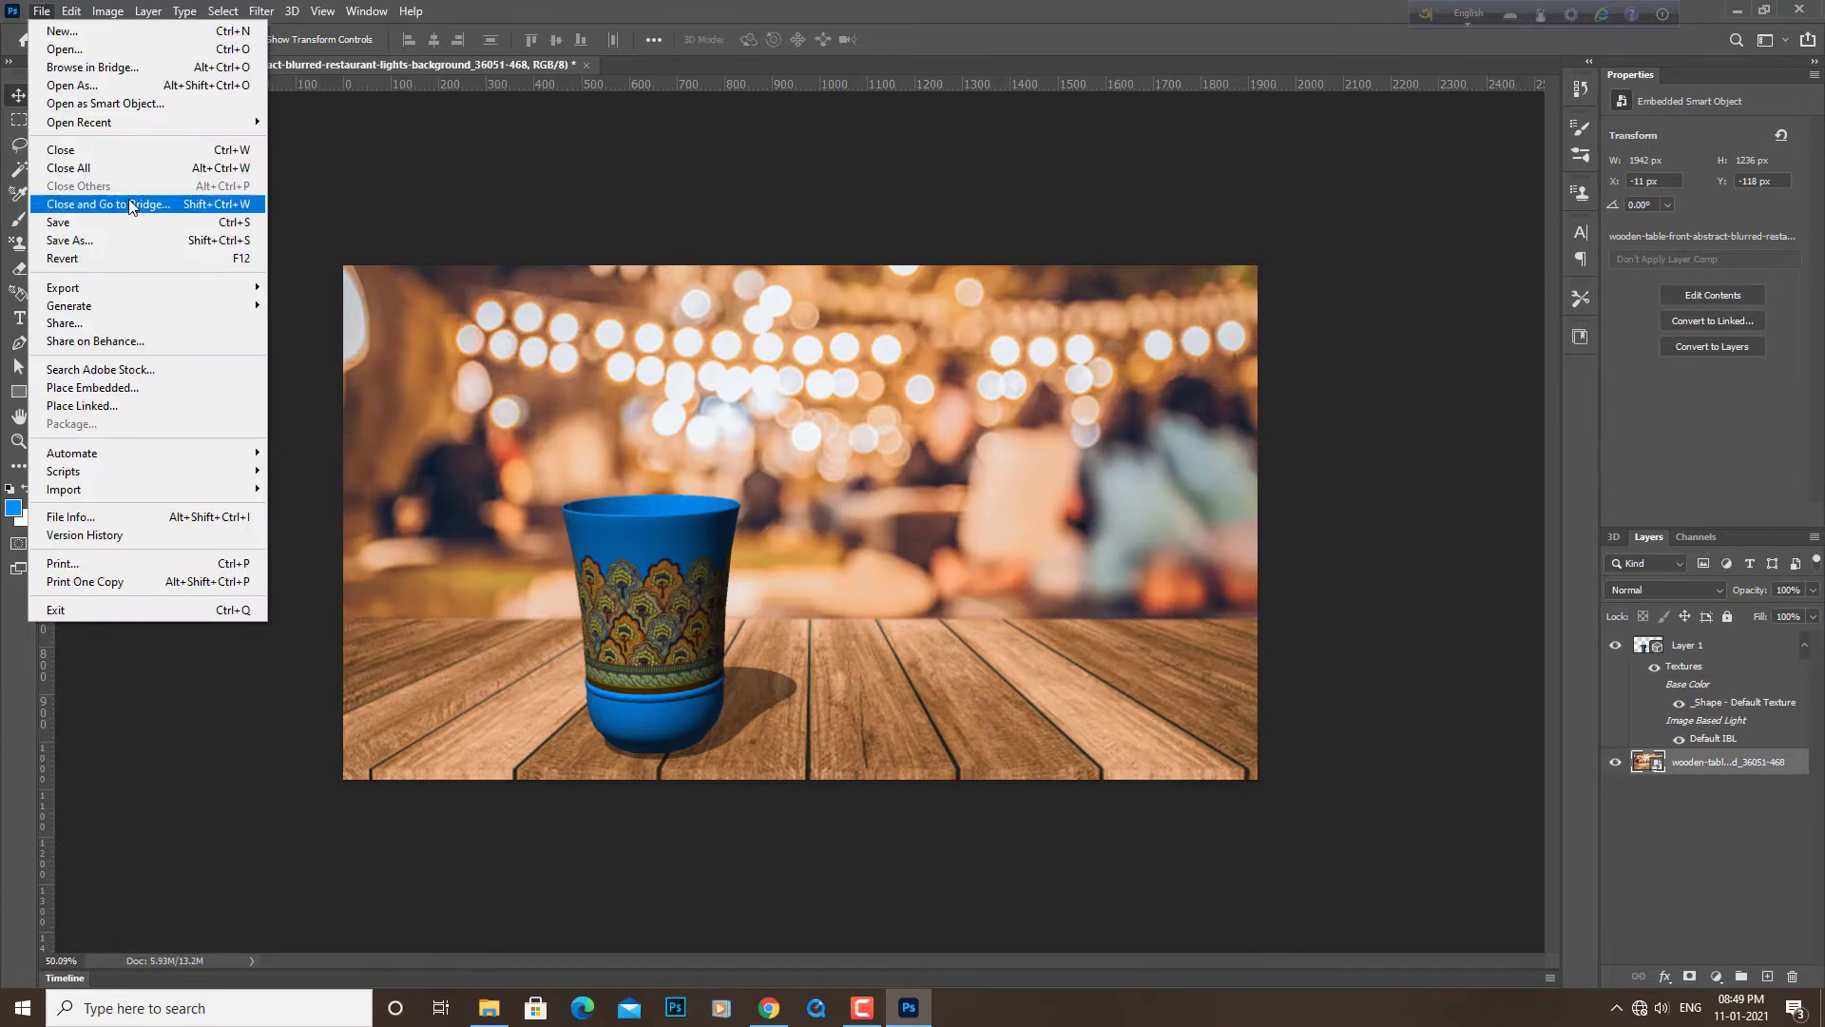
click(136, 240)
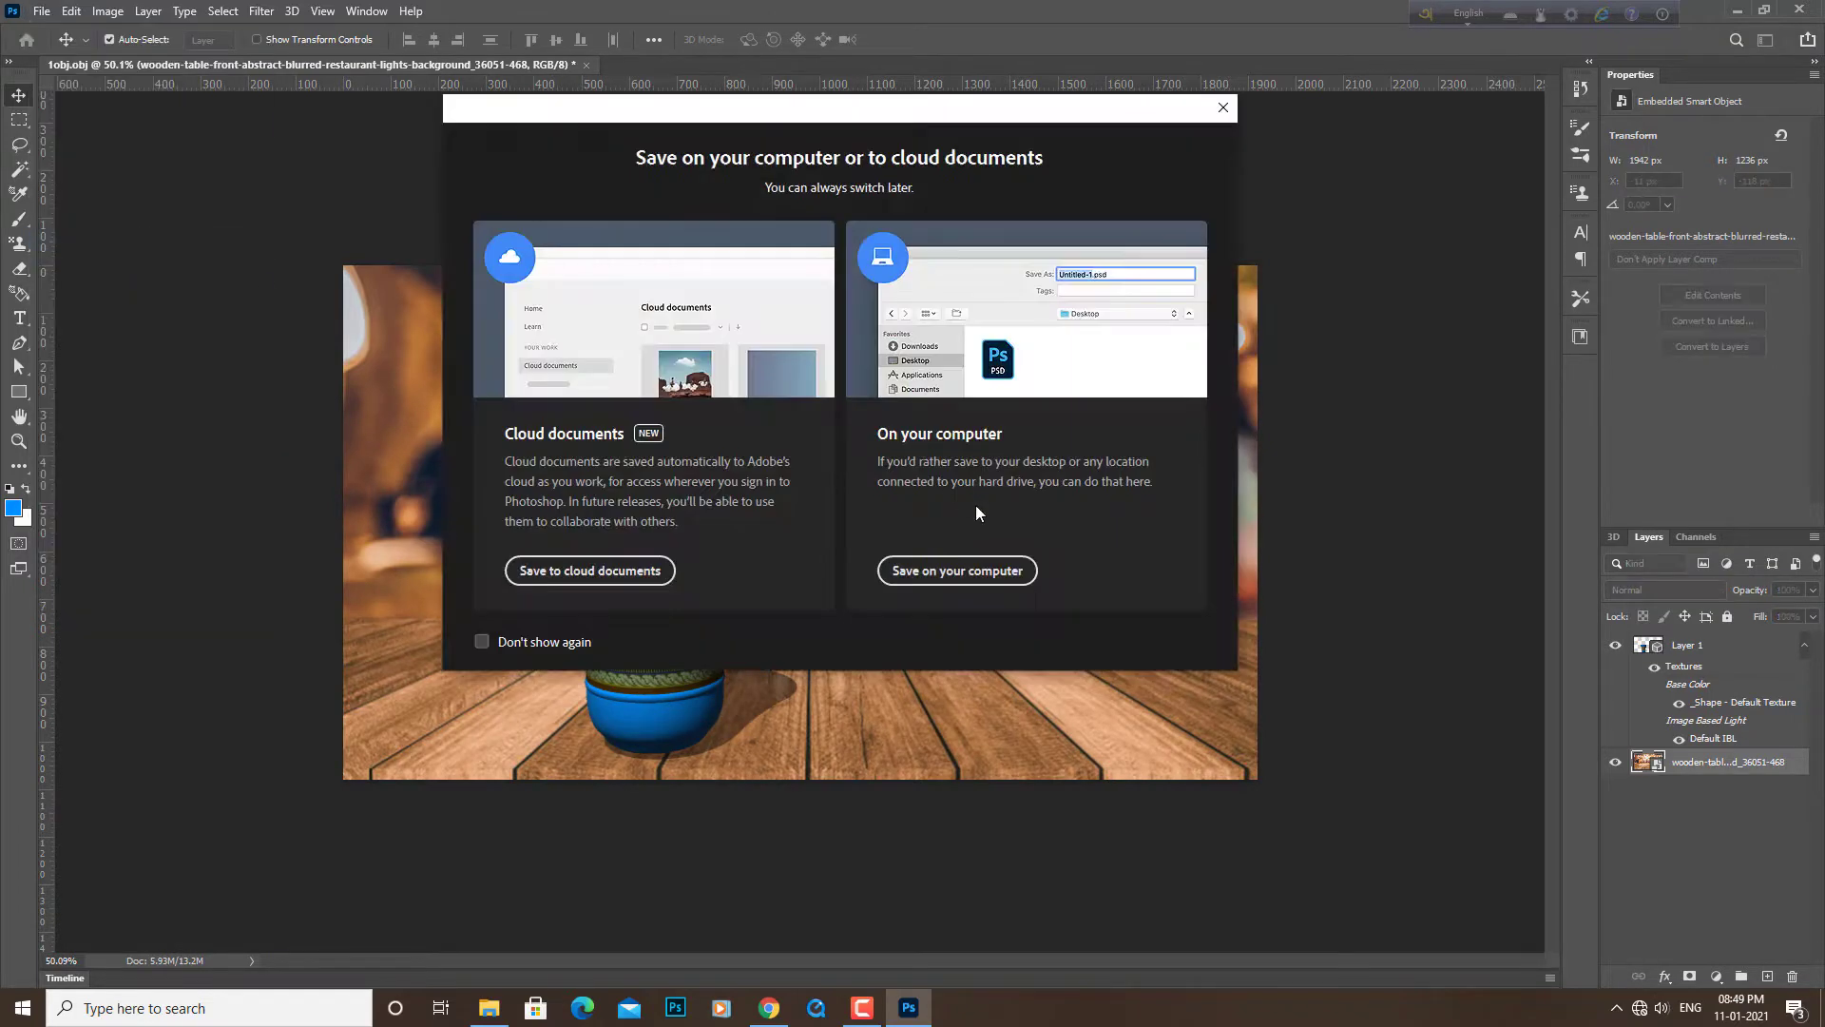
click(957, 570)
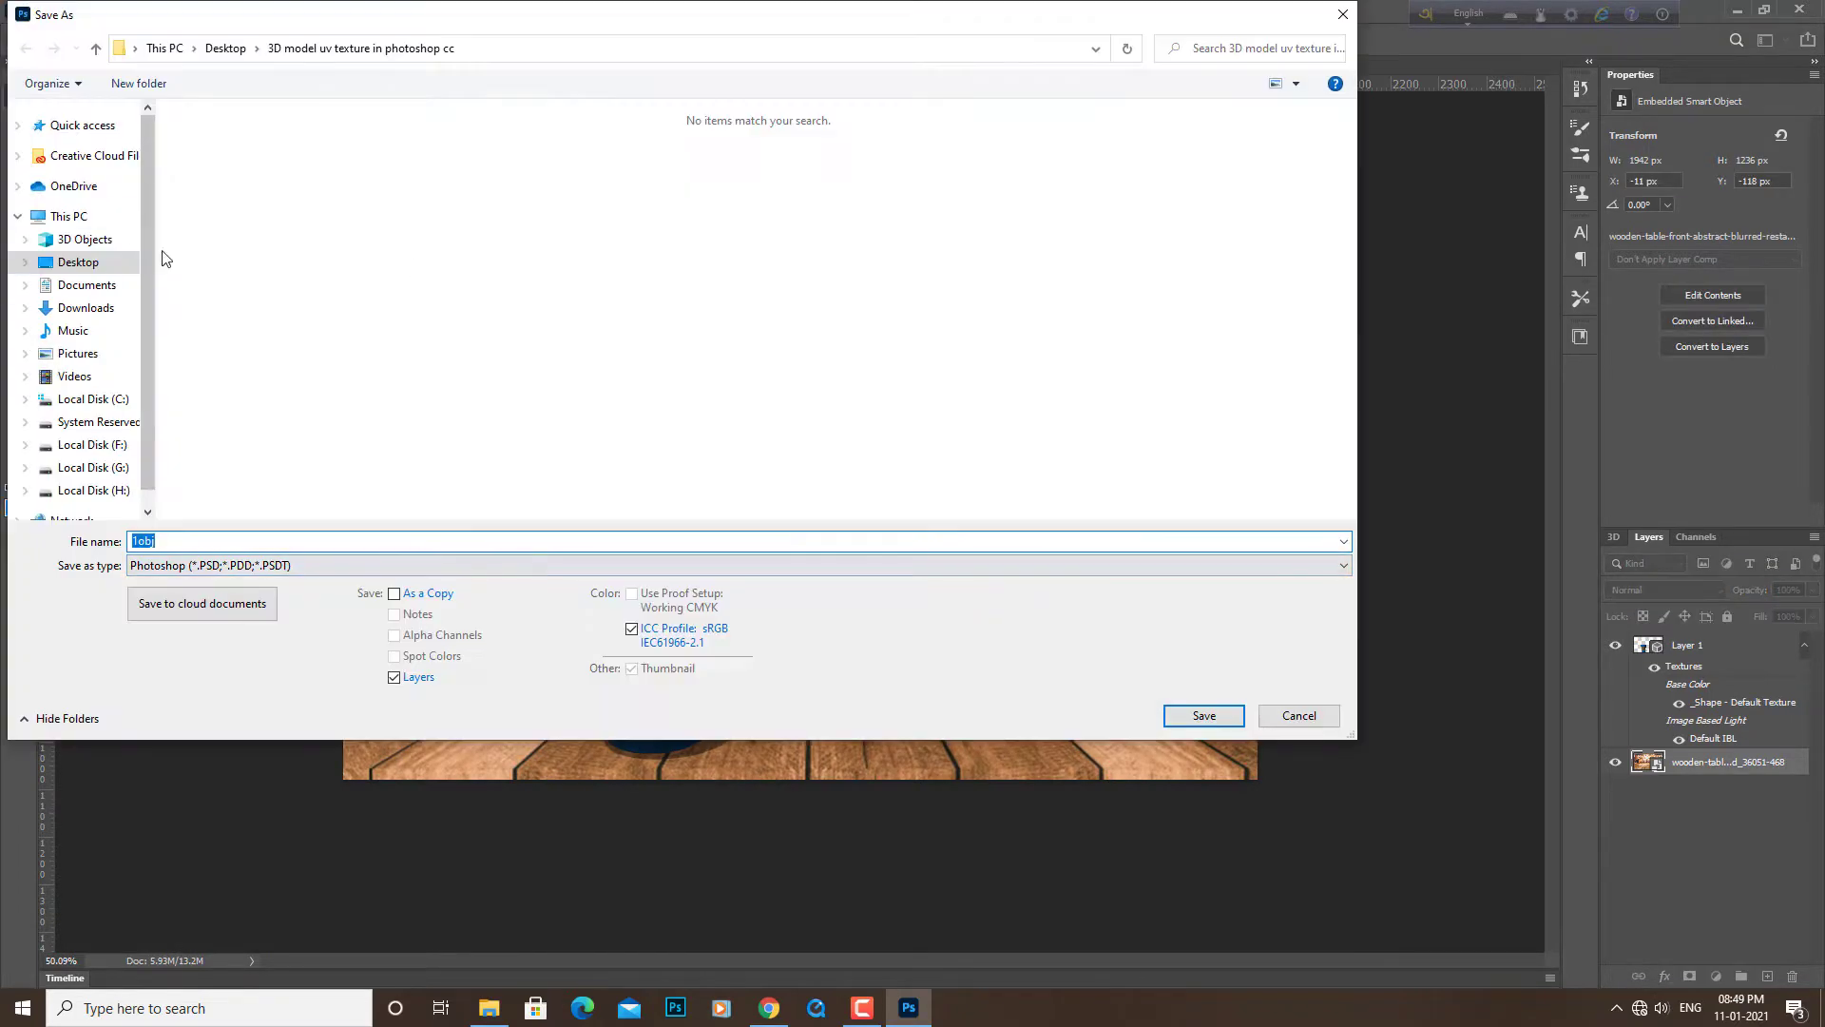
click(108, 262)
double_click(222, 160)
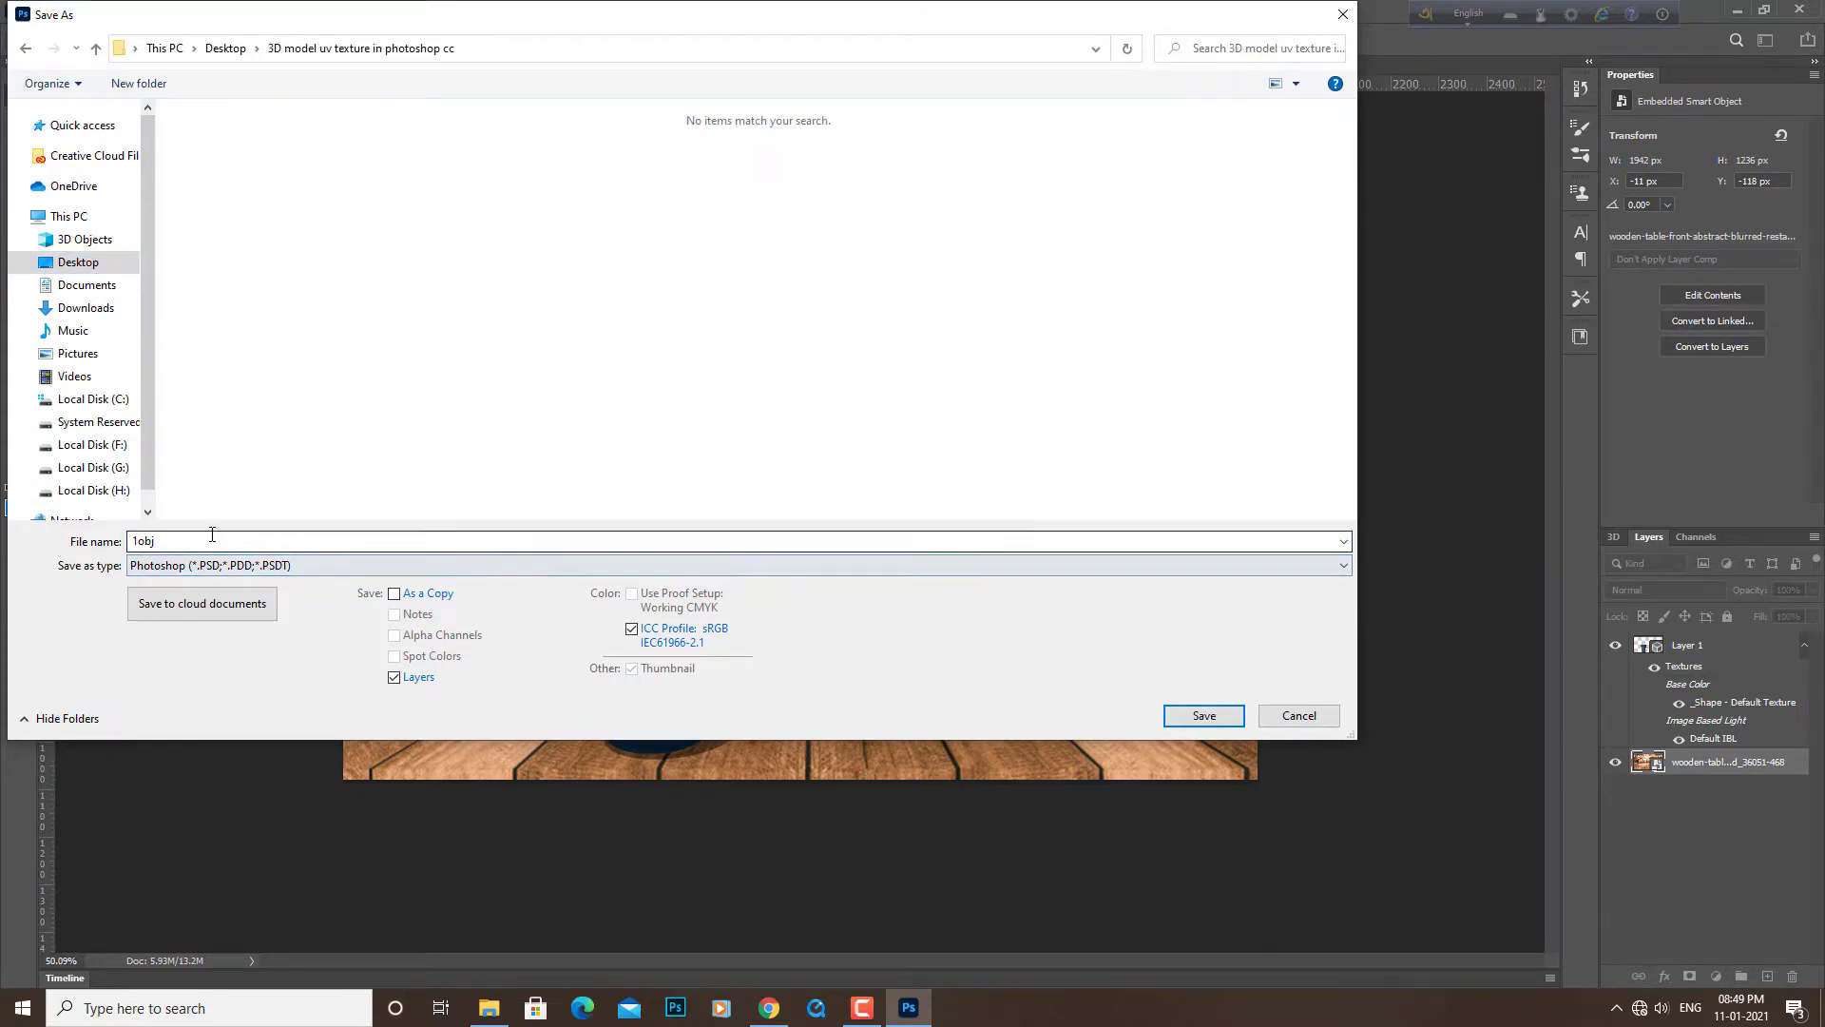
double_click(142, 540)
click(1204, 715)
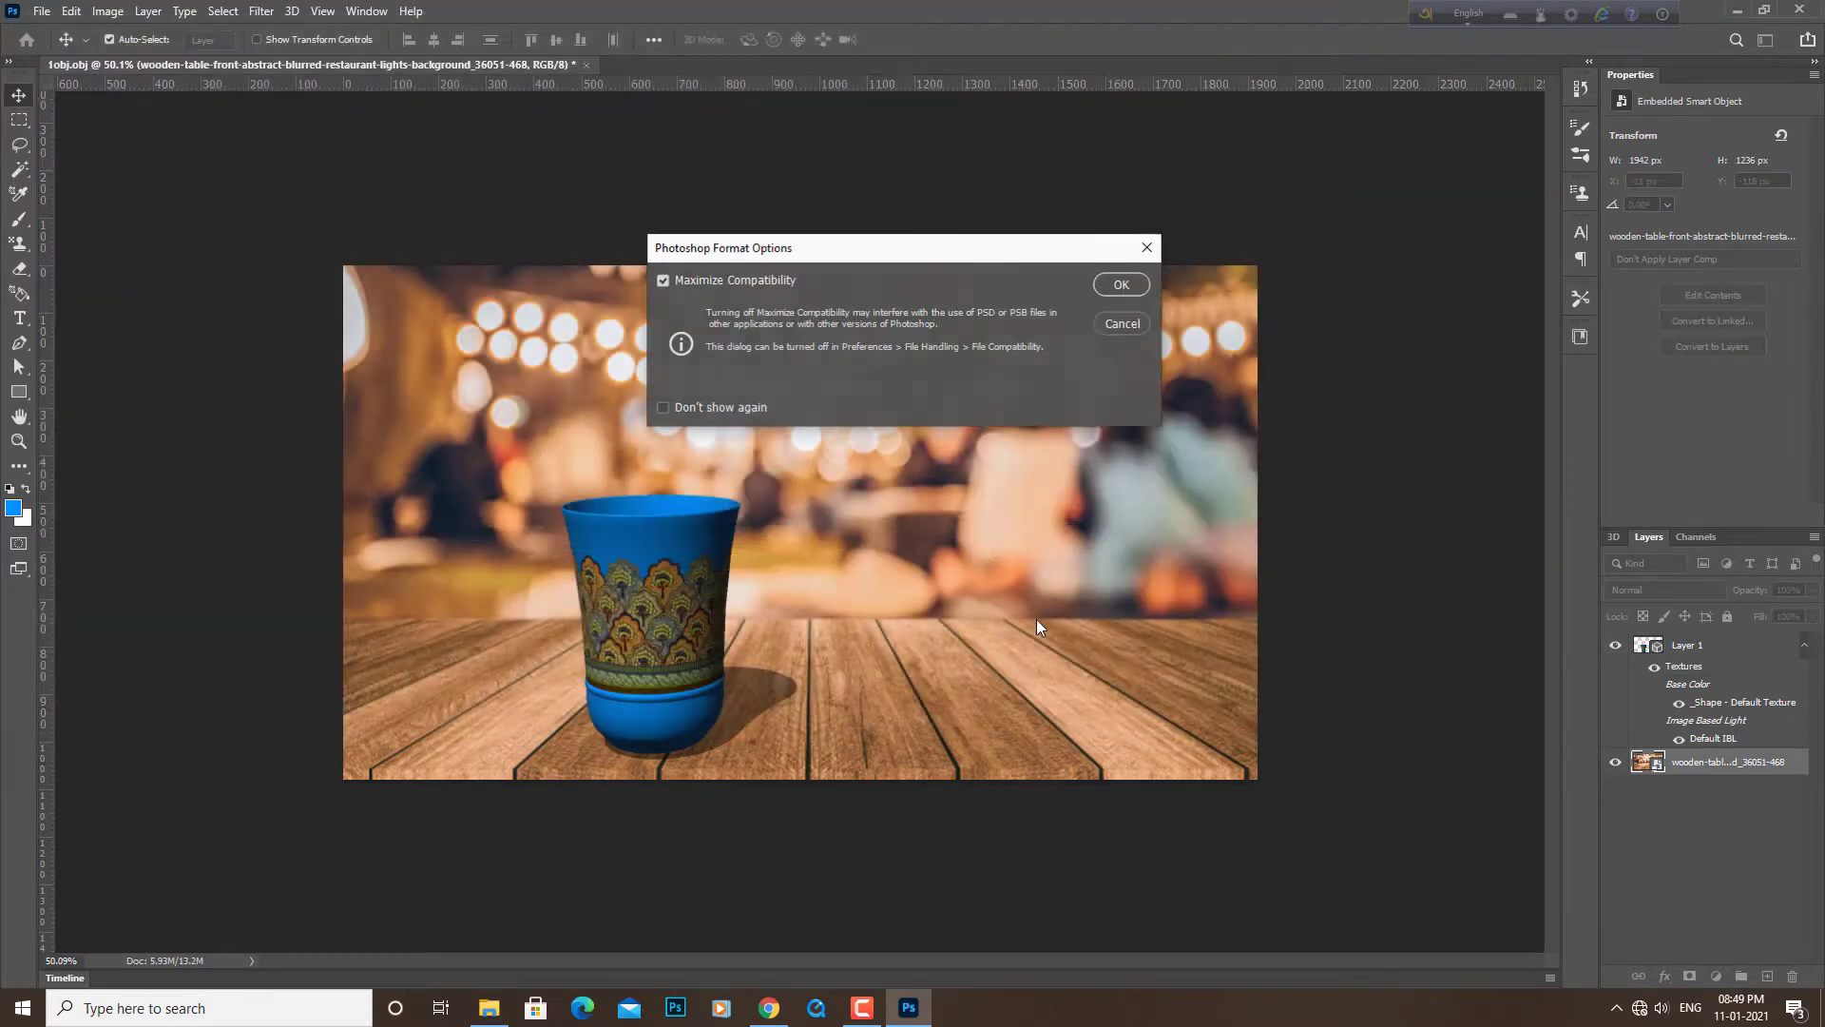
click(1126, 287)
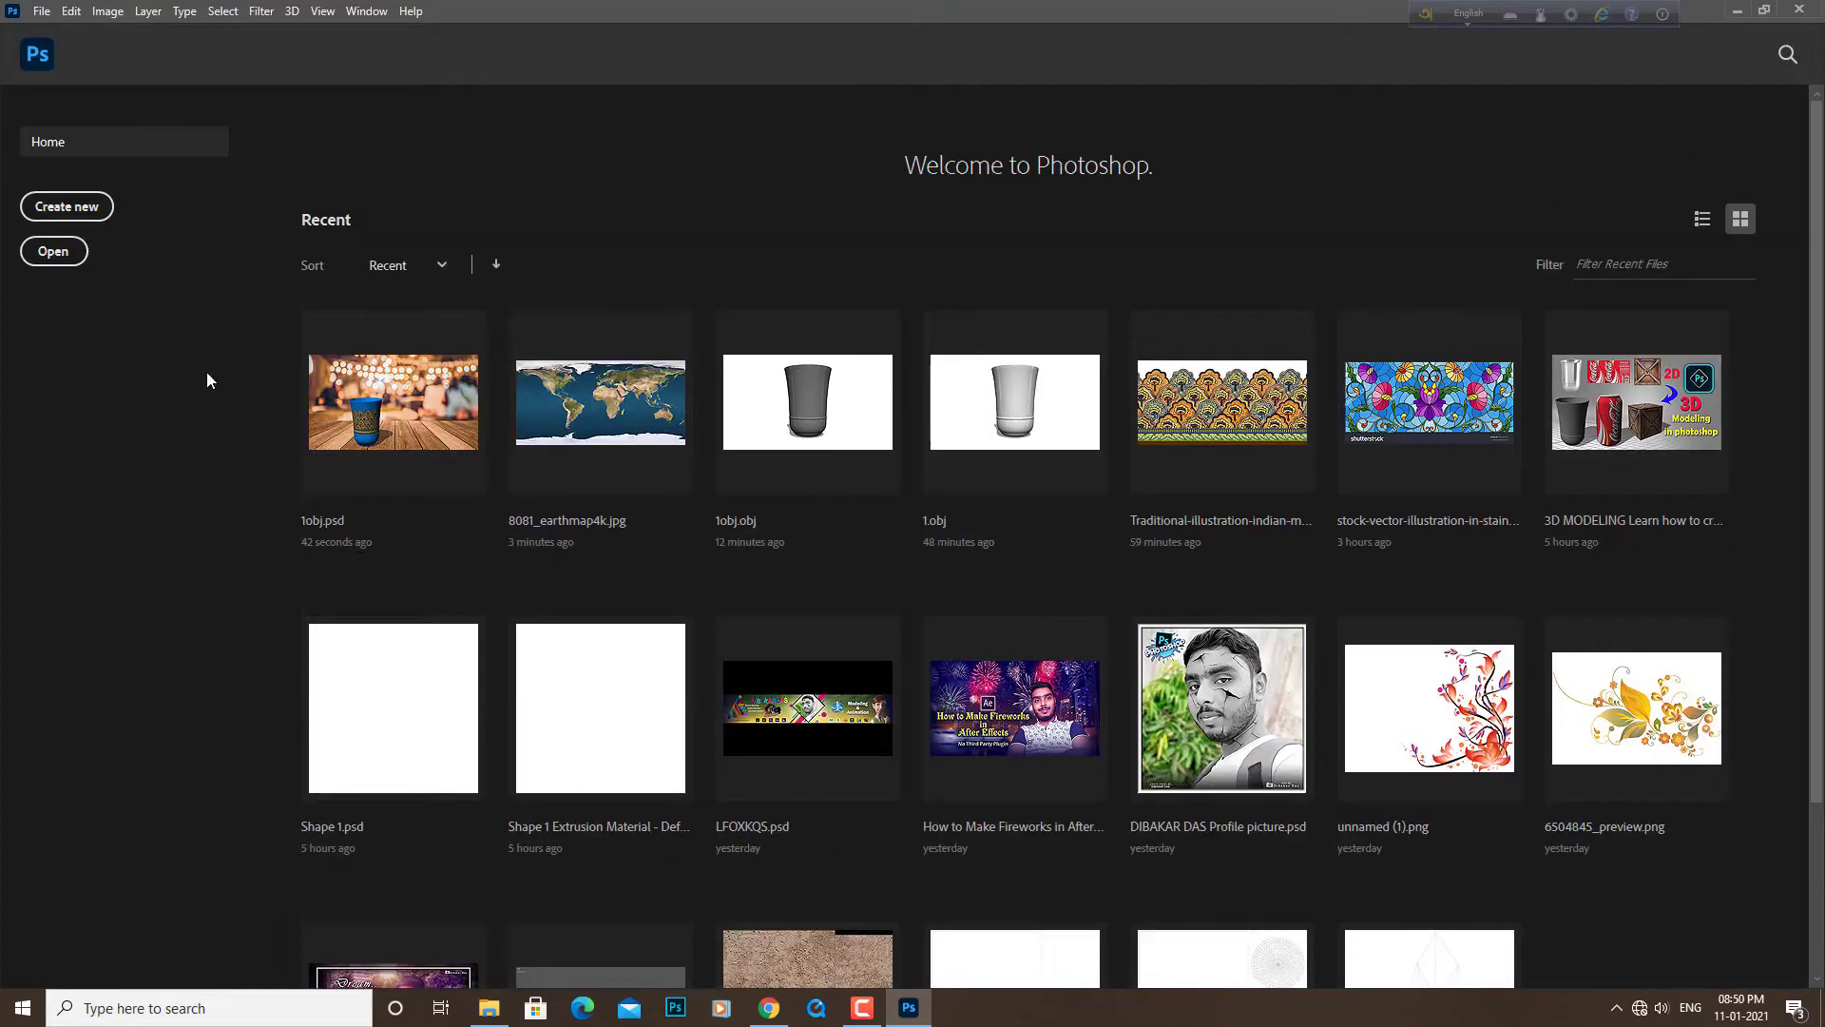
Create a new blank 1920 × 1080 px document from the HDTV 1080p preset
click(43, 11)
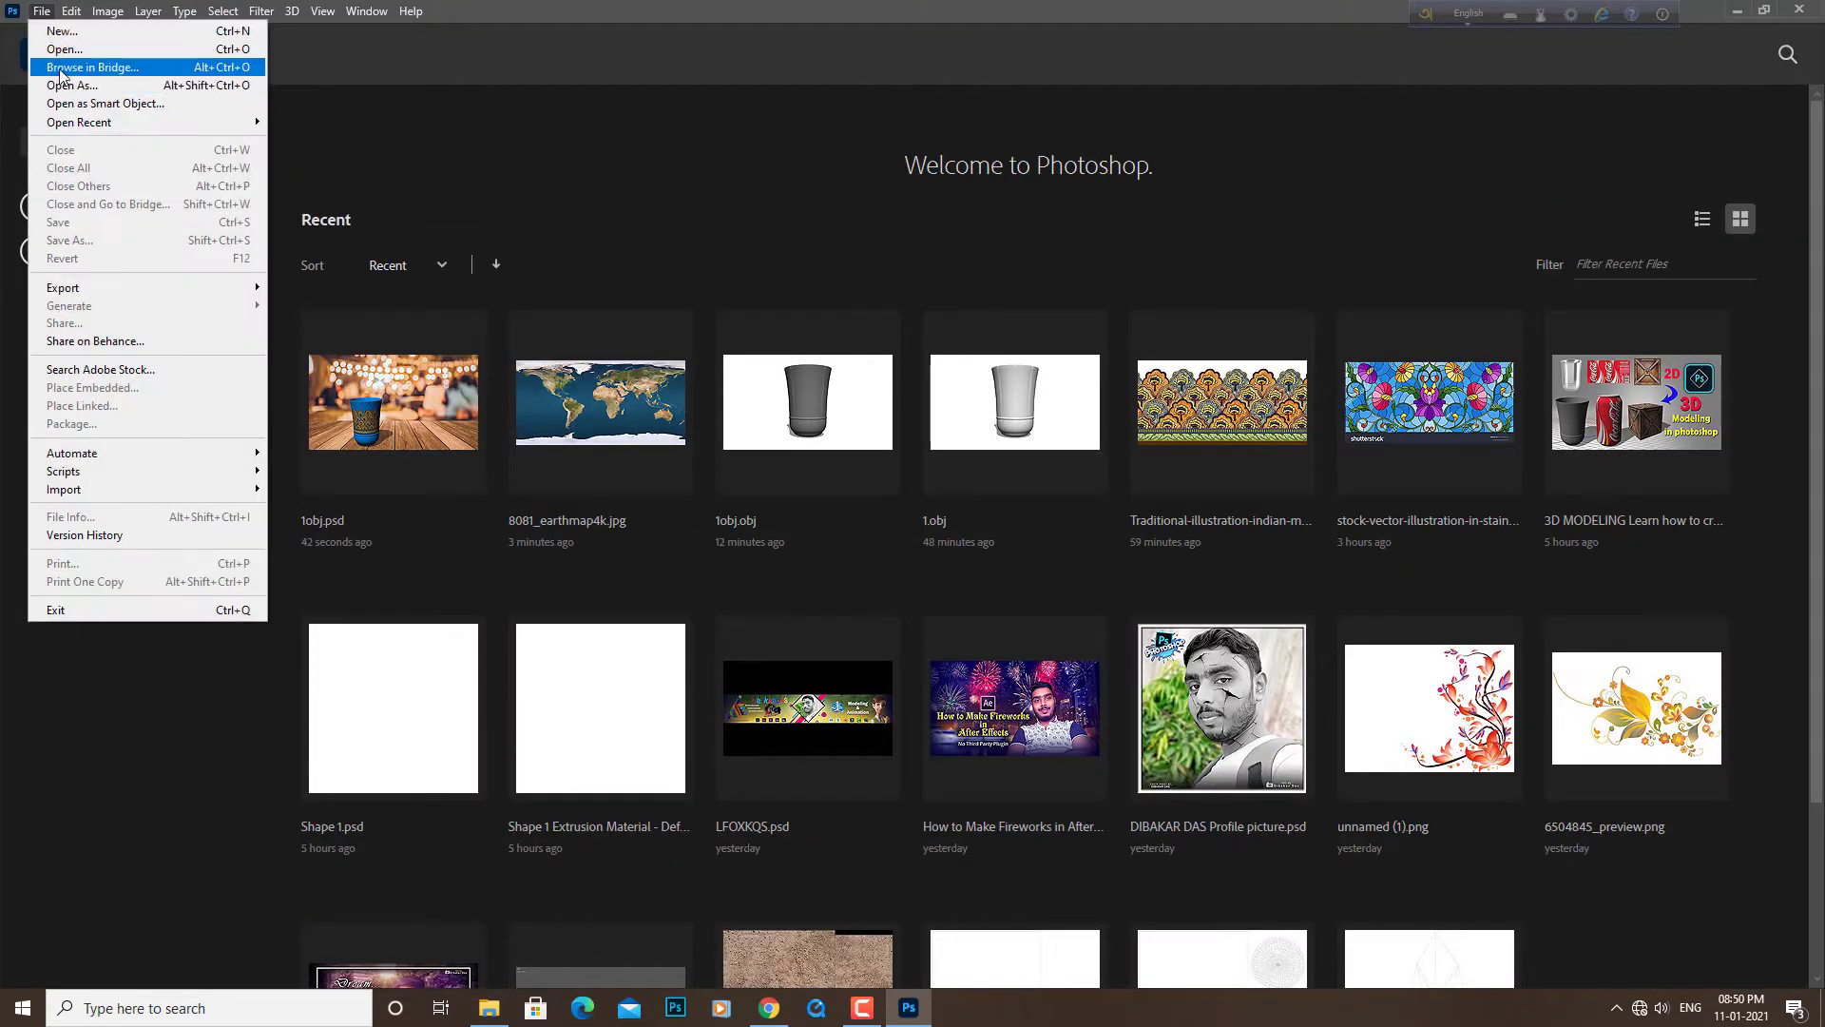
click(59, 36)
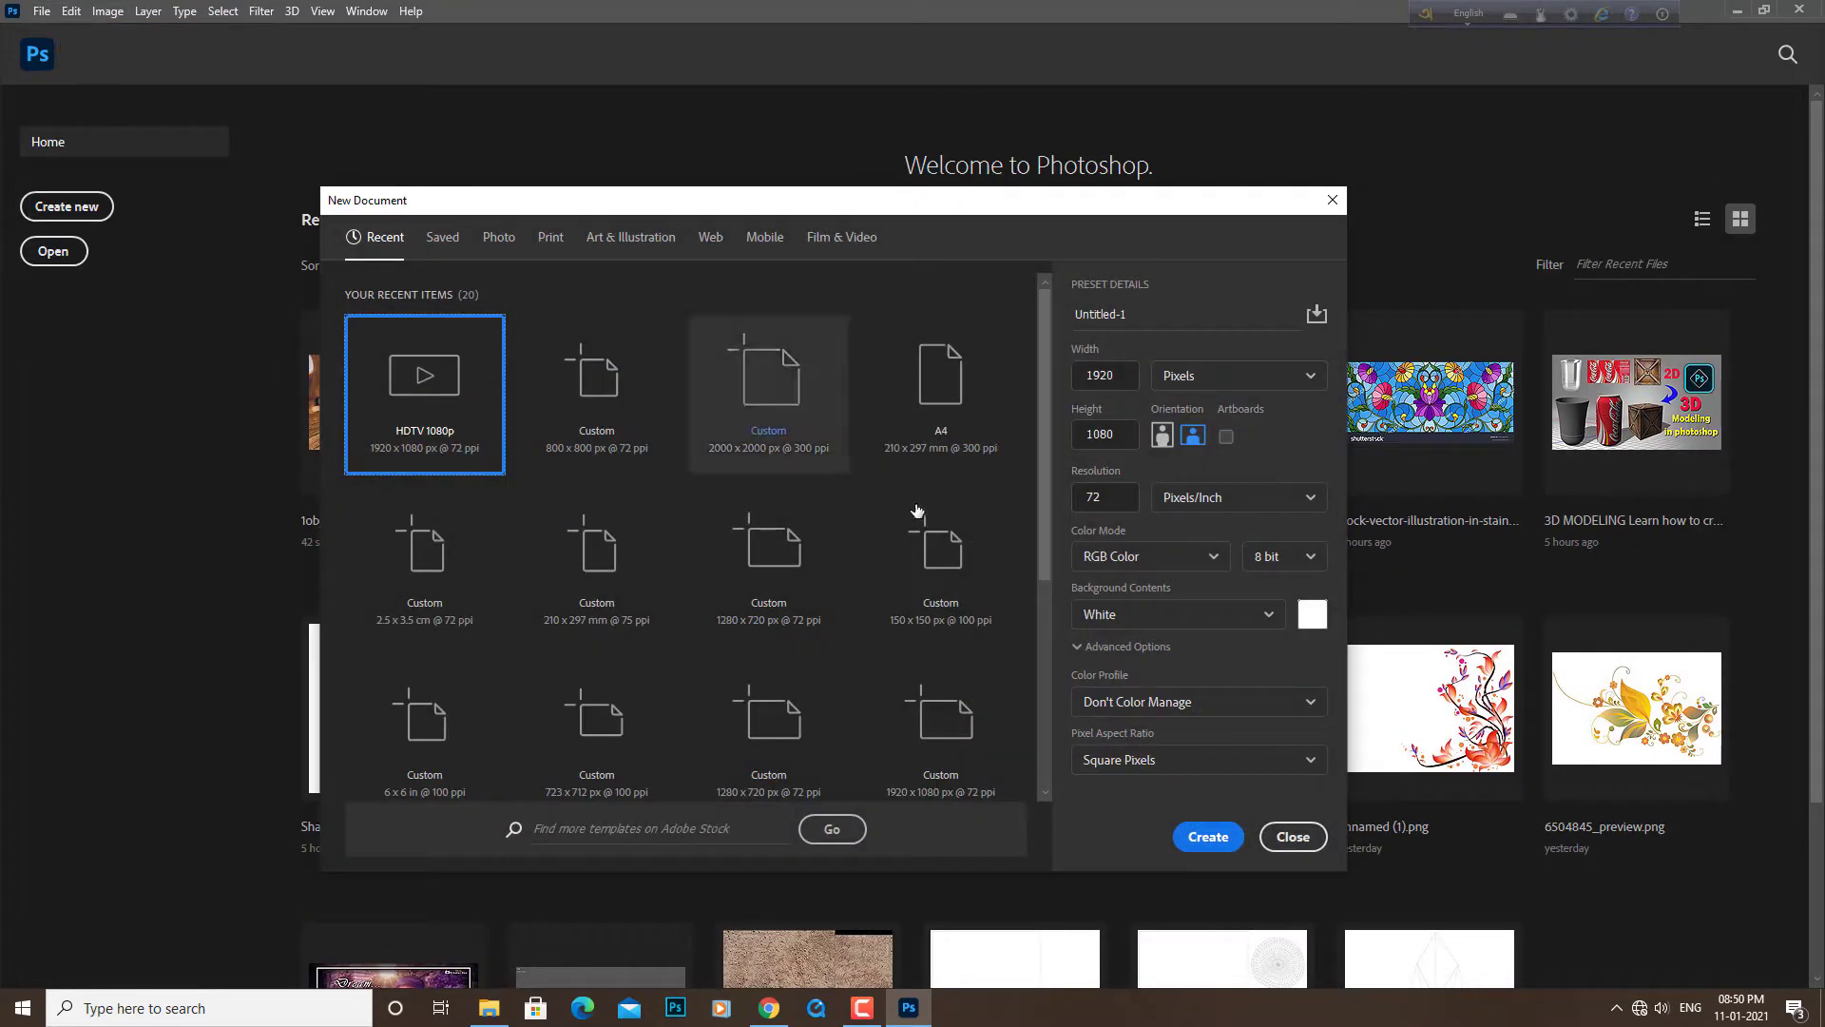
click(1179, 844)
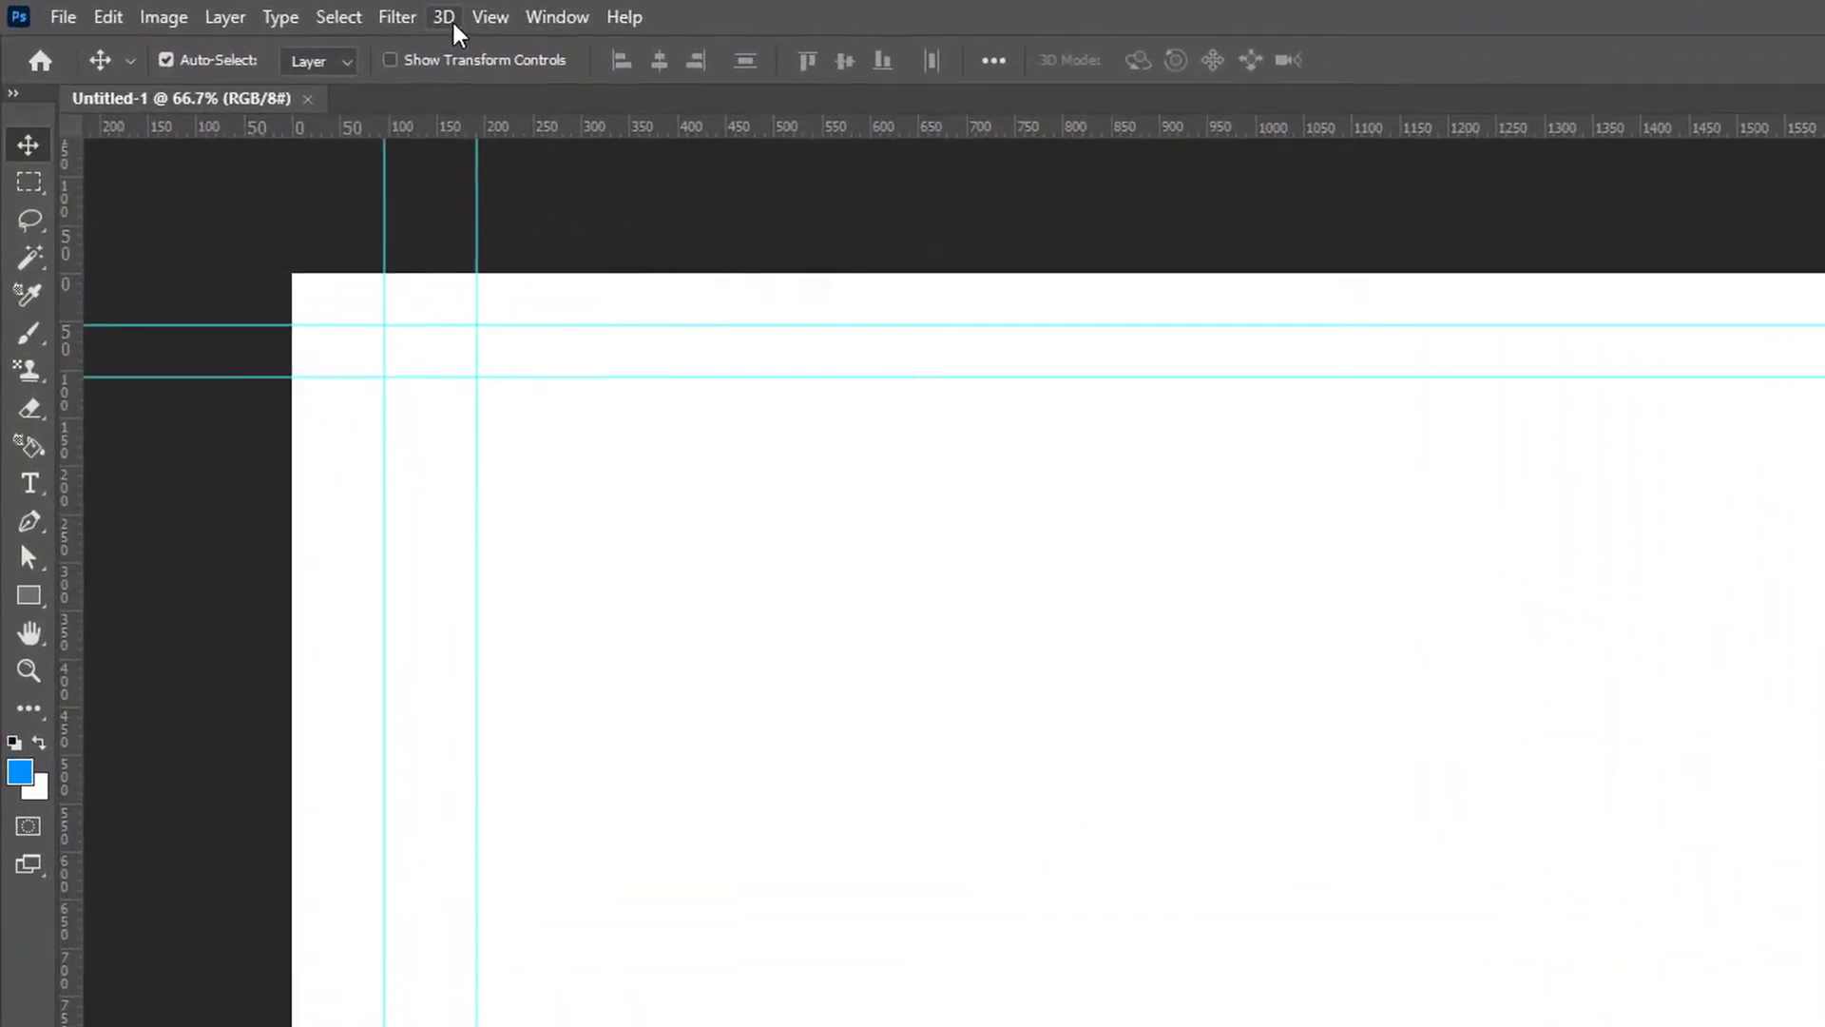
click(452, 21)
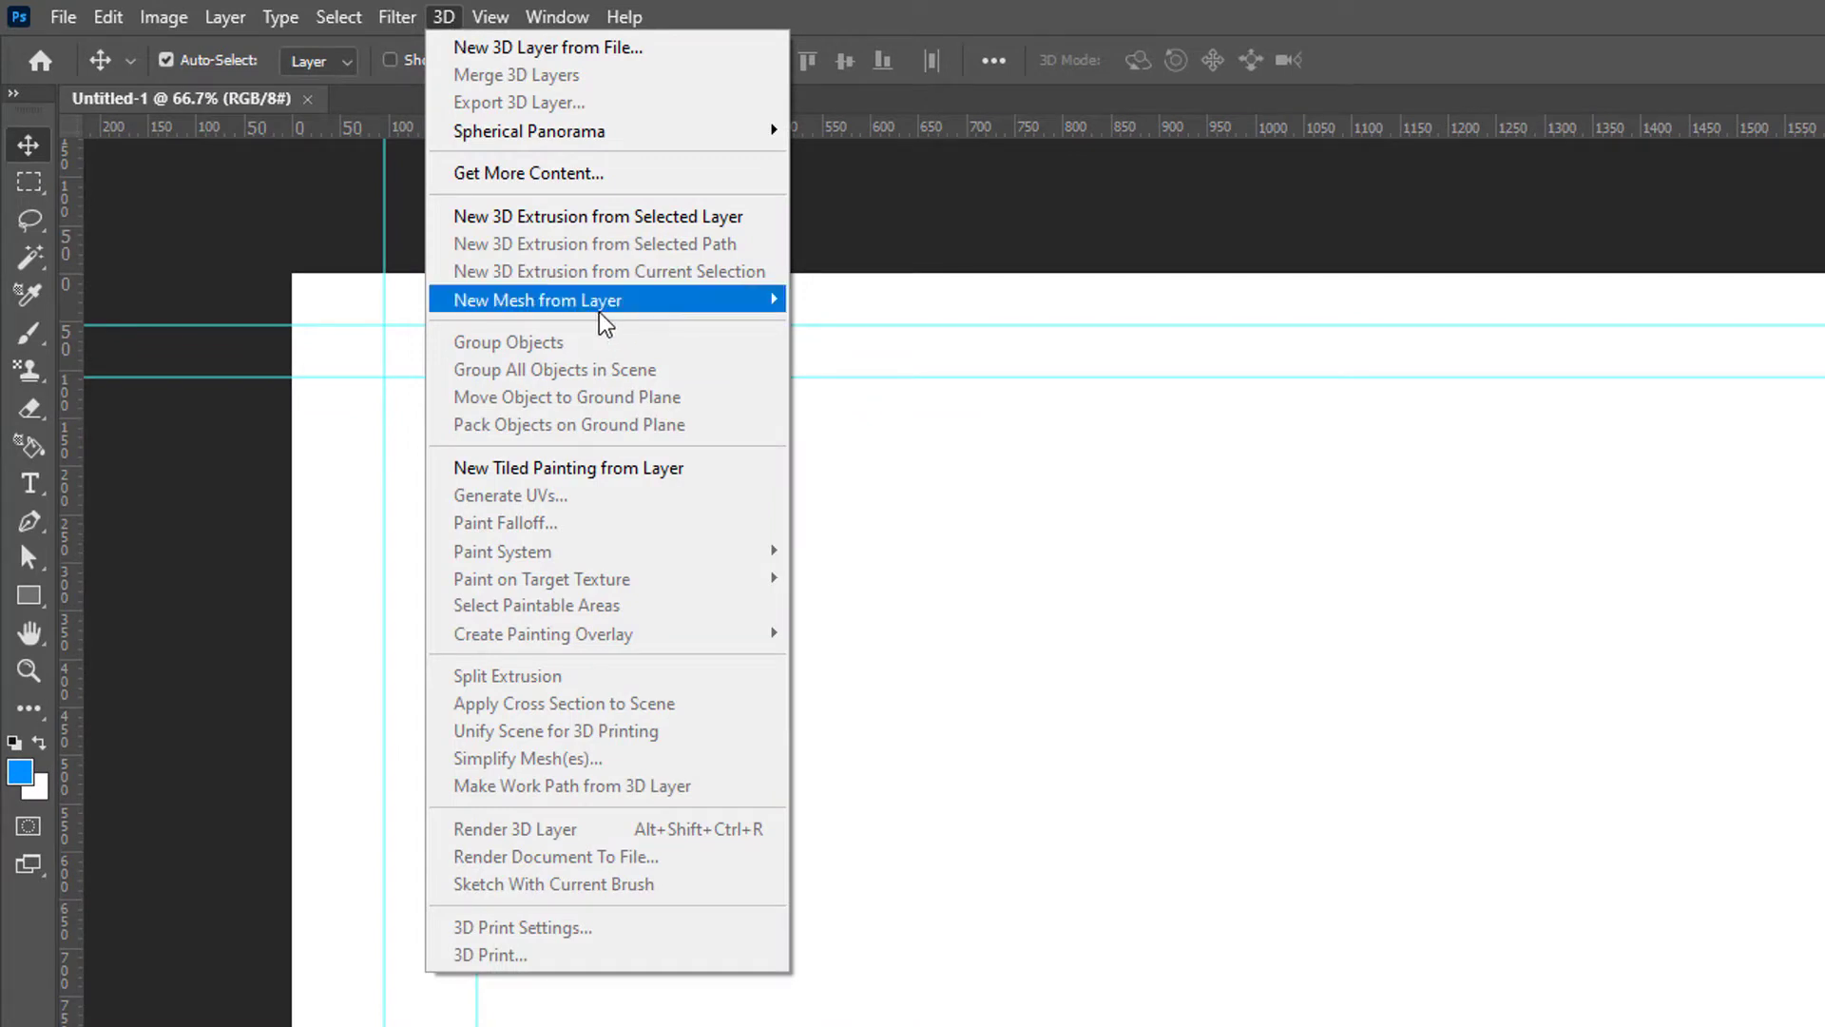
mouse_move(538, 299)
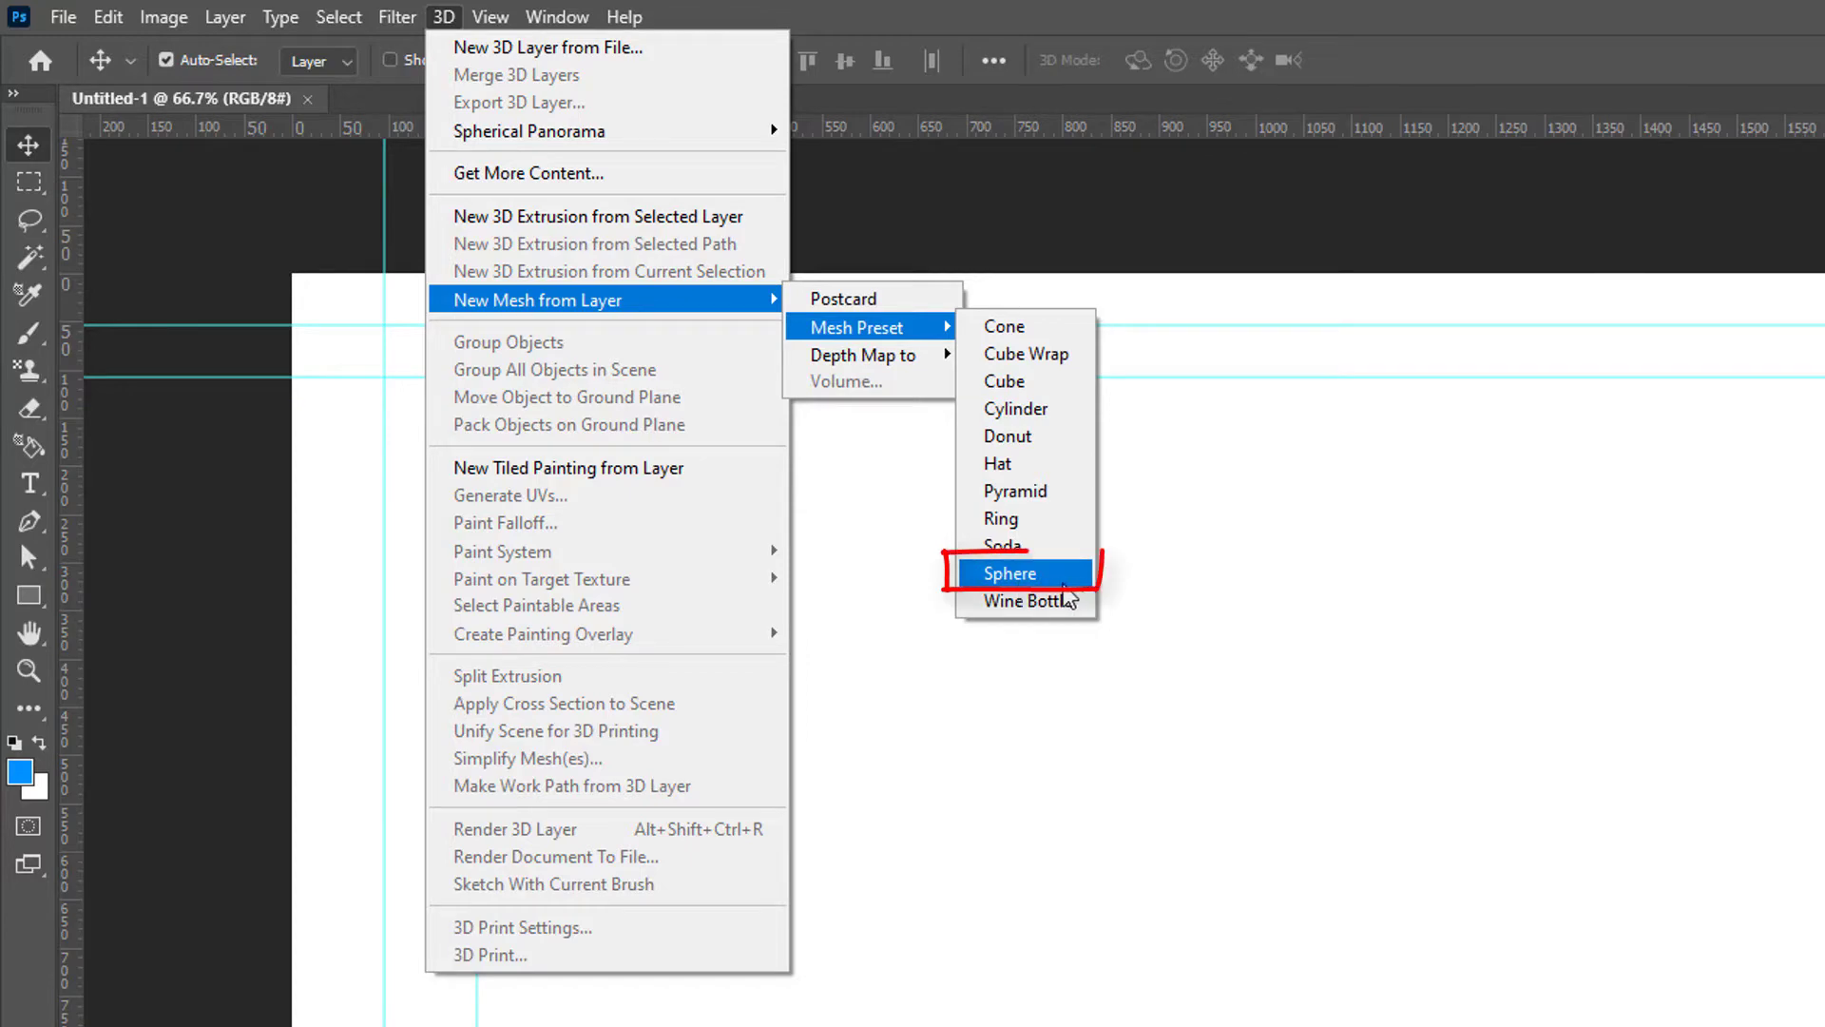
Add a Sphere mesh preset, orbit the camera around it, and select the white sphere mesh
click(1025, 573)
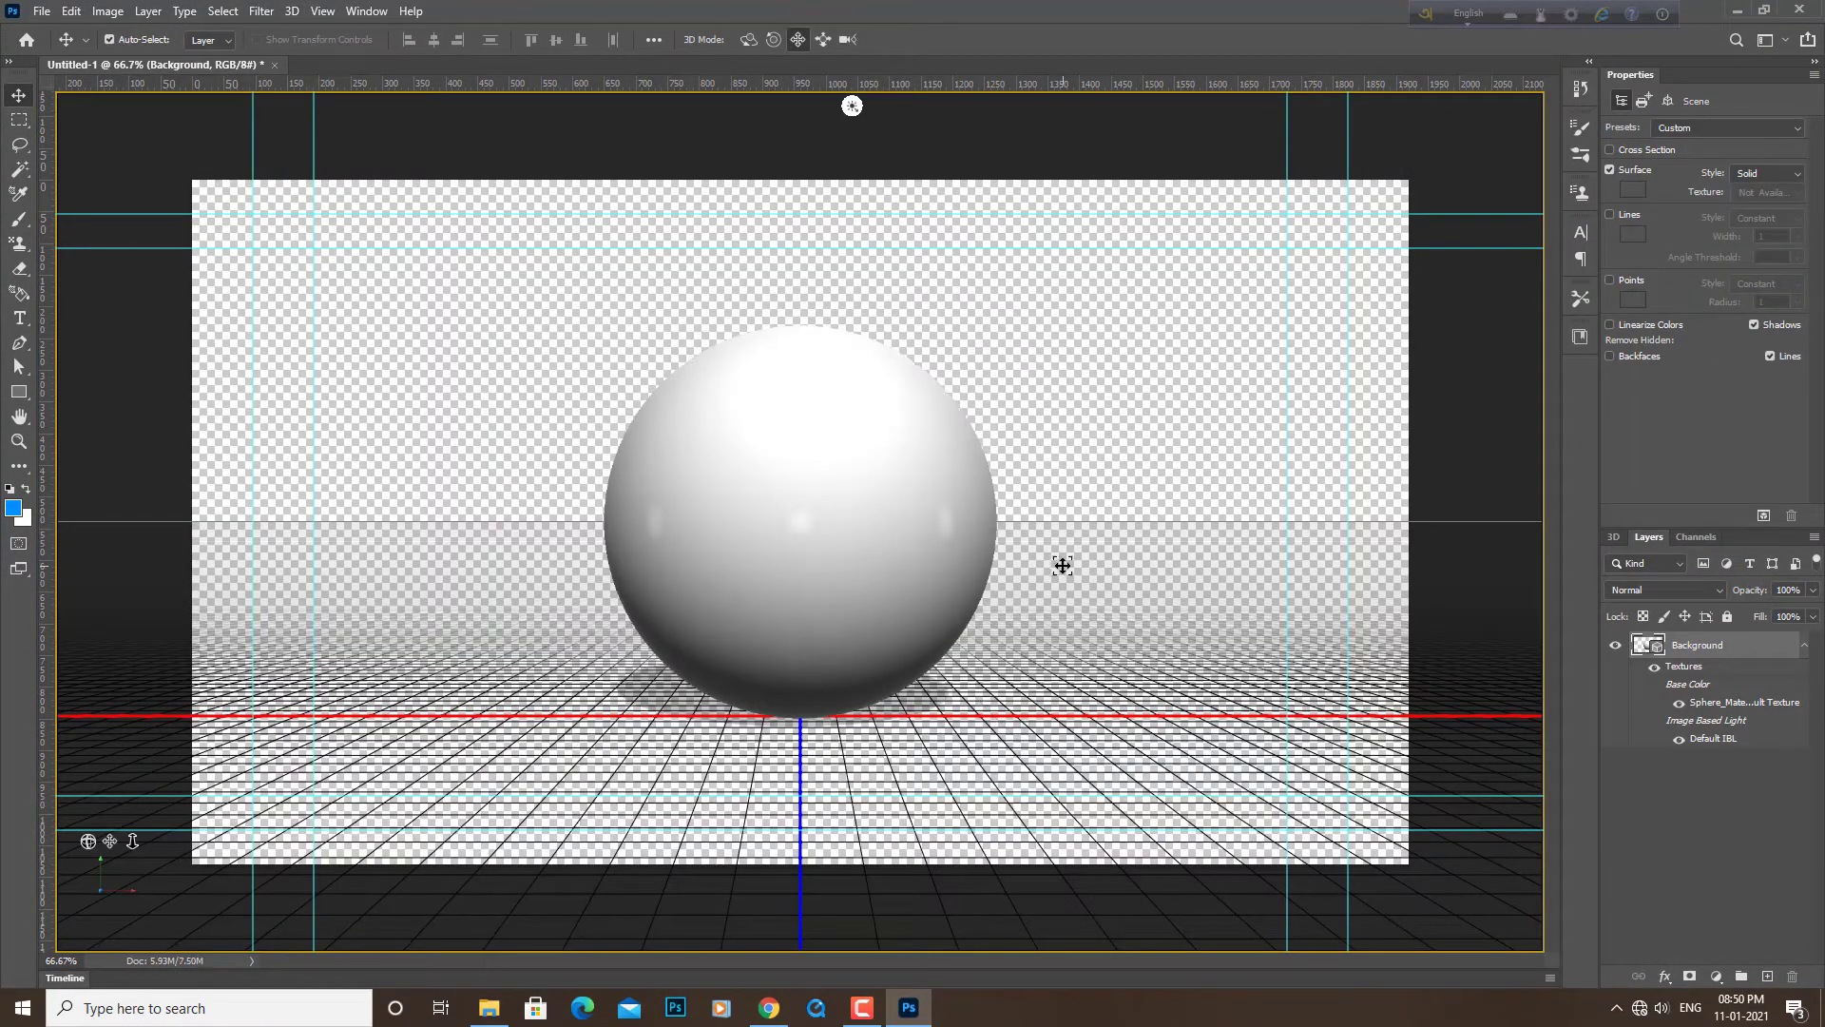
click(1125, 450)
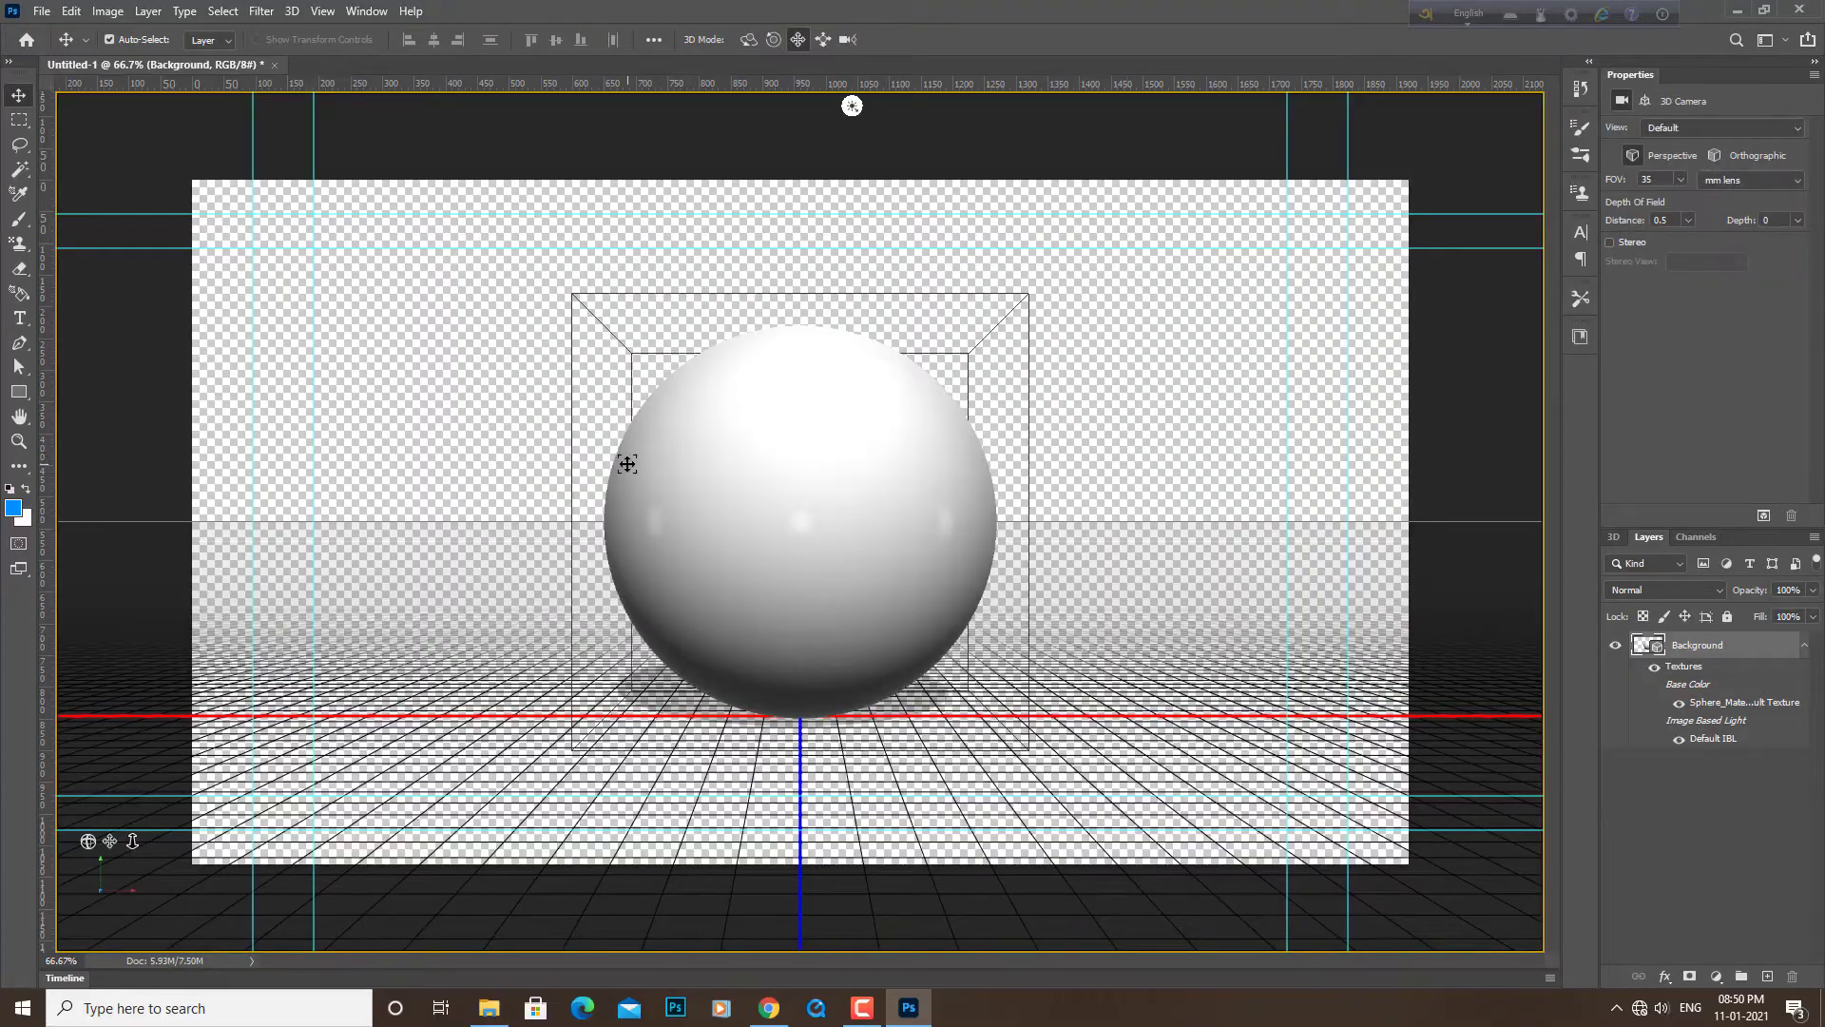
click(750, 44)
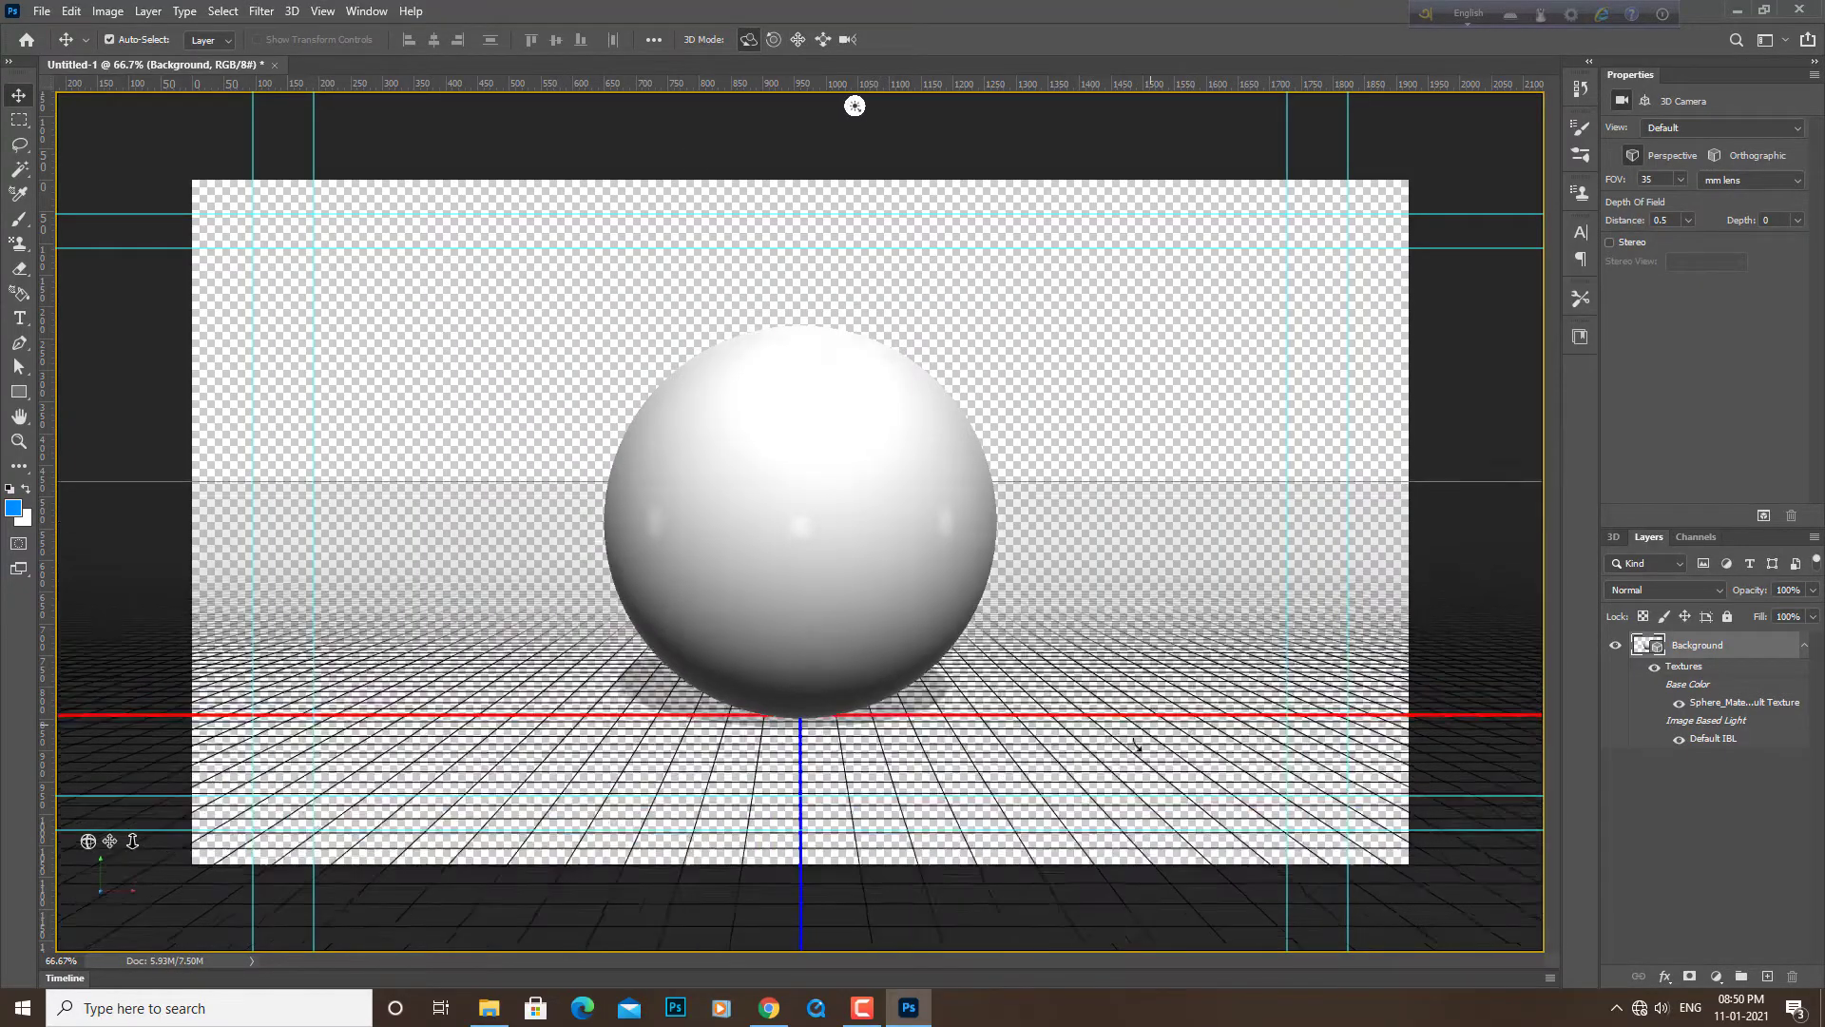
drag(855, 380, 666, 400)
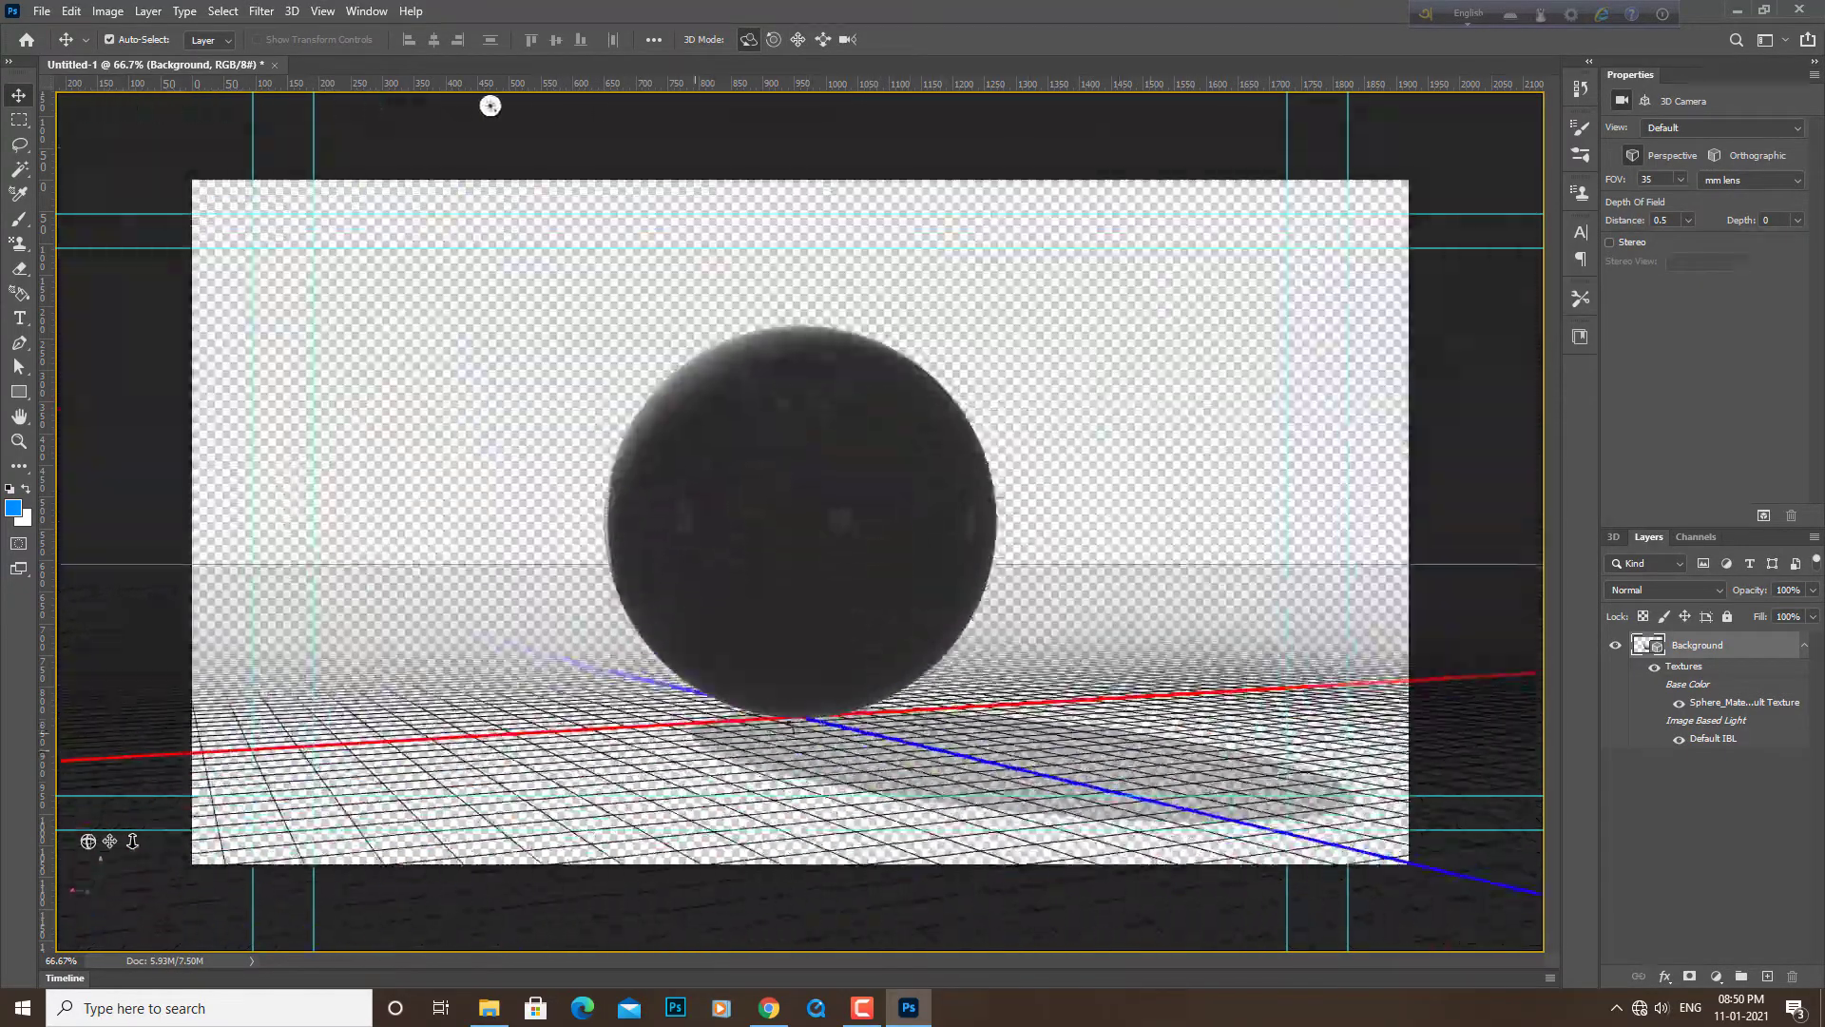
mouse_move(489, 106)
mouse_down()
mouse_move(1478, 105)
mouse_move(69, 235)
mouse_up()
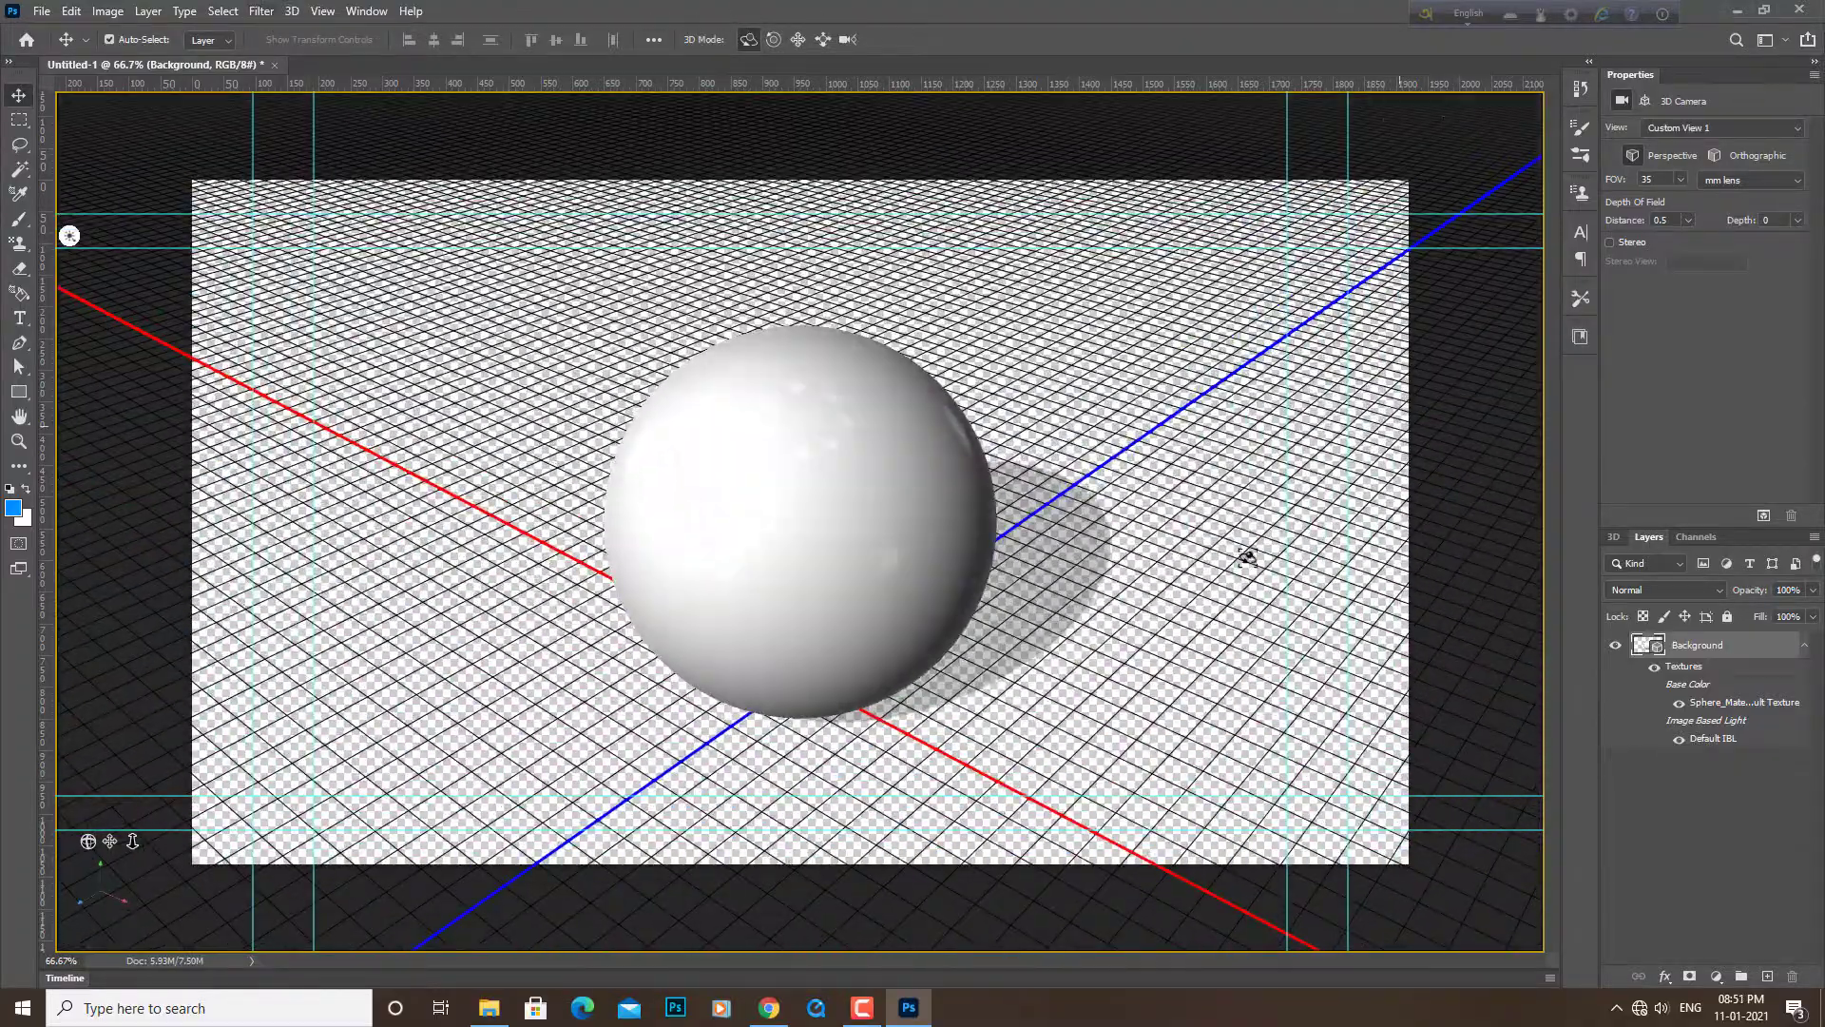
click(853, 522)
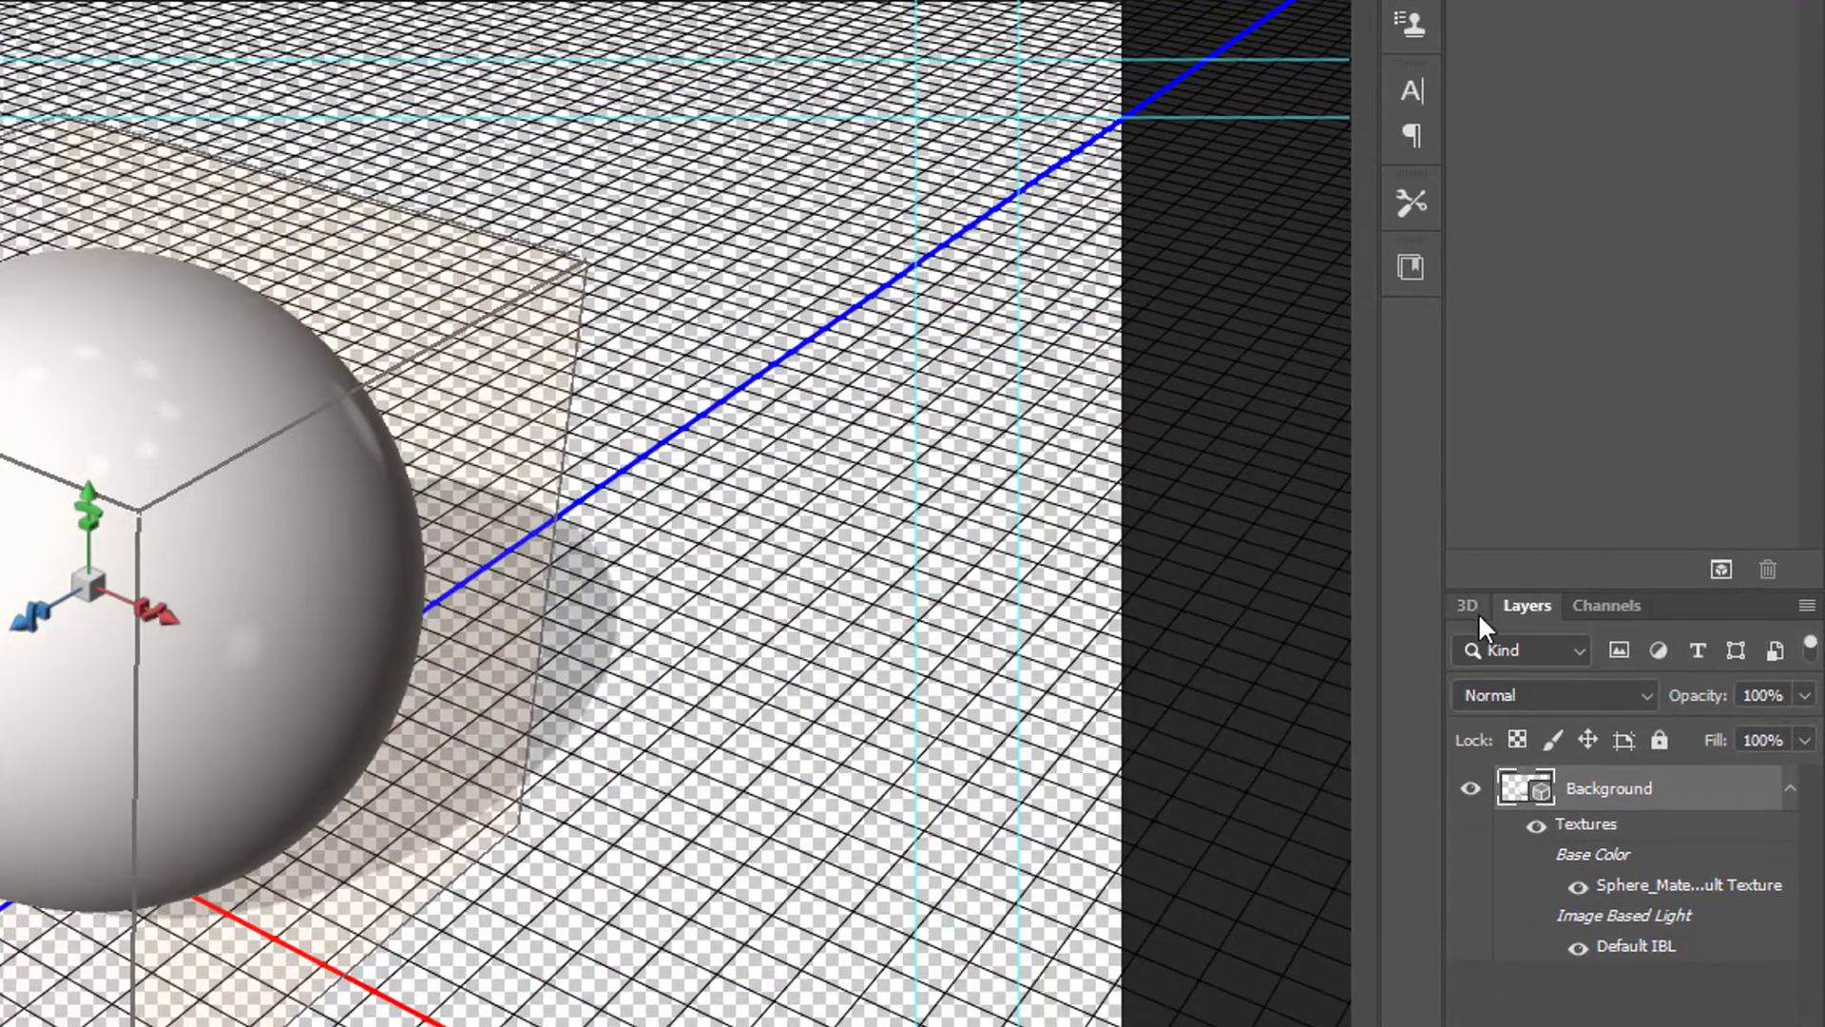
Open Sphere_Material's Base Color texture for editing as the Layer 01.psb document
click(1614, 537)
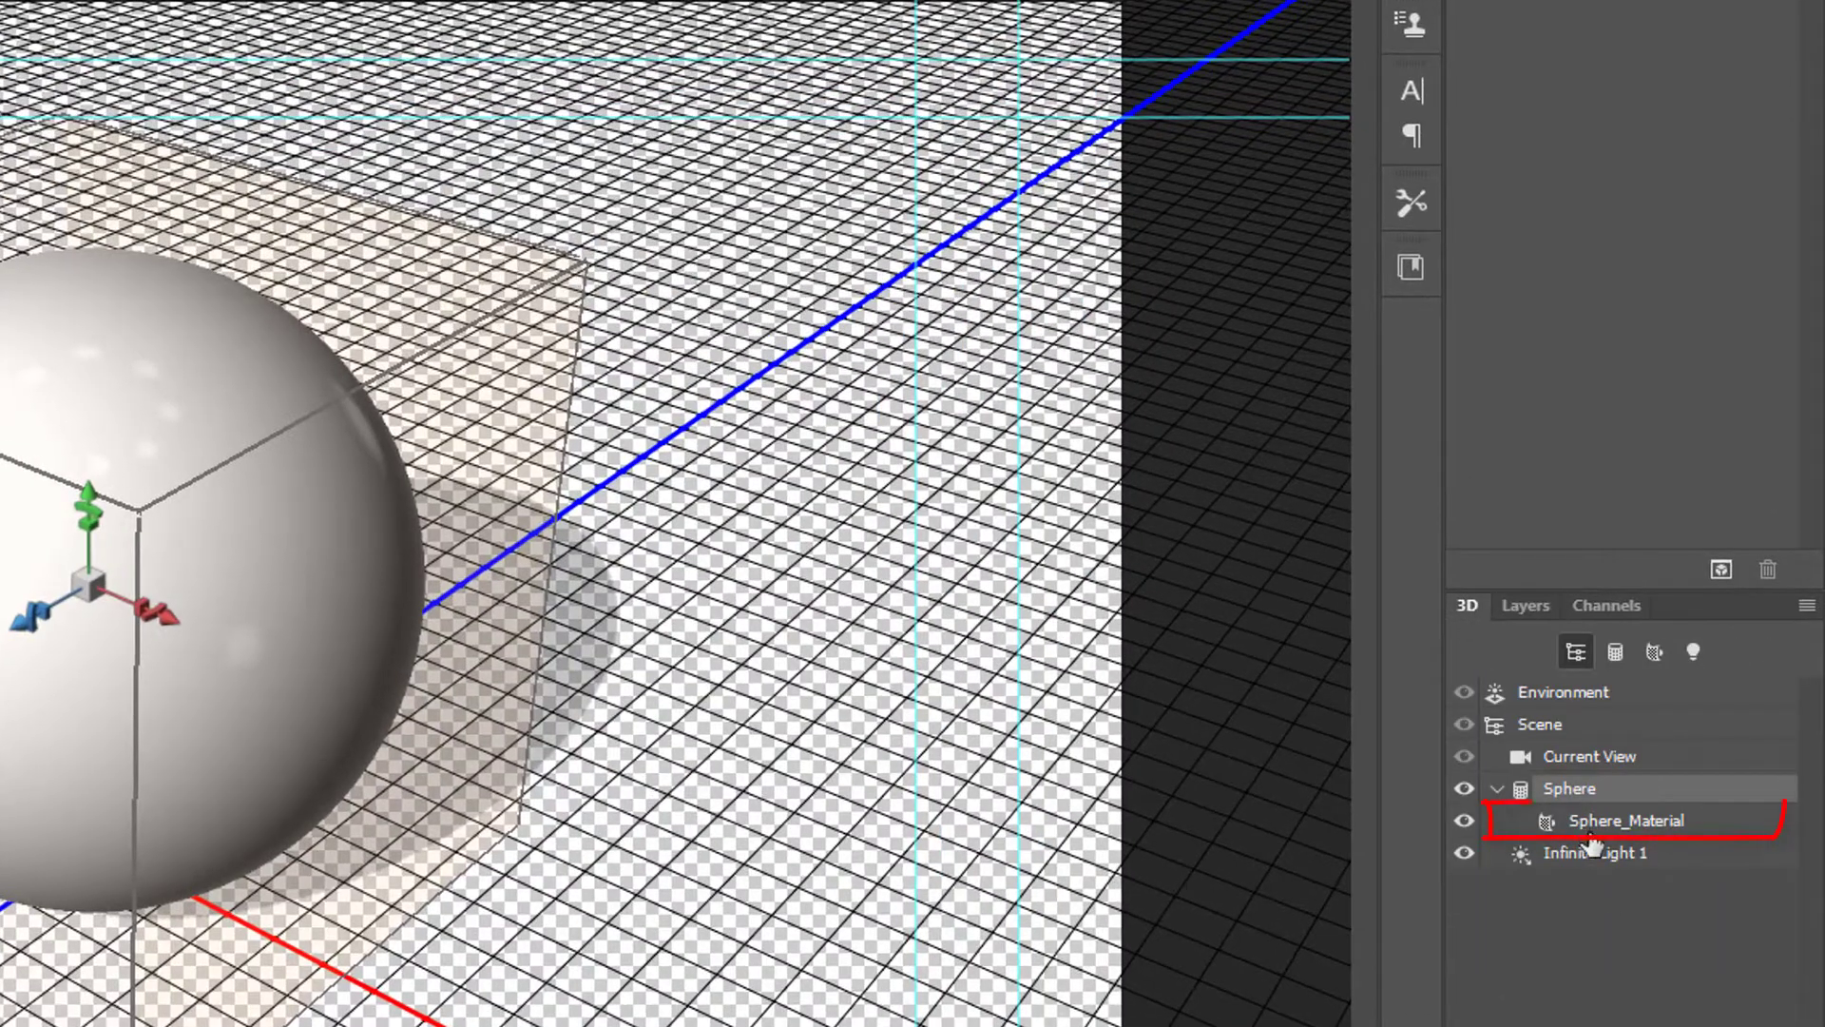
click(1689, 667)
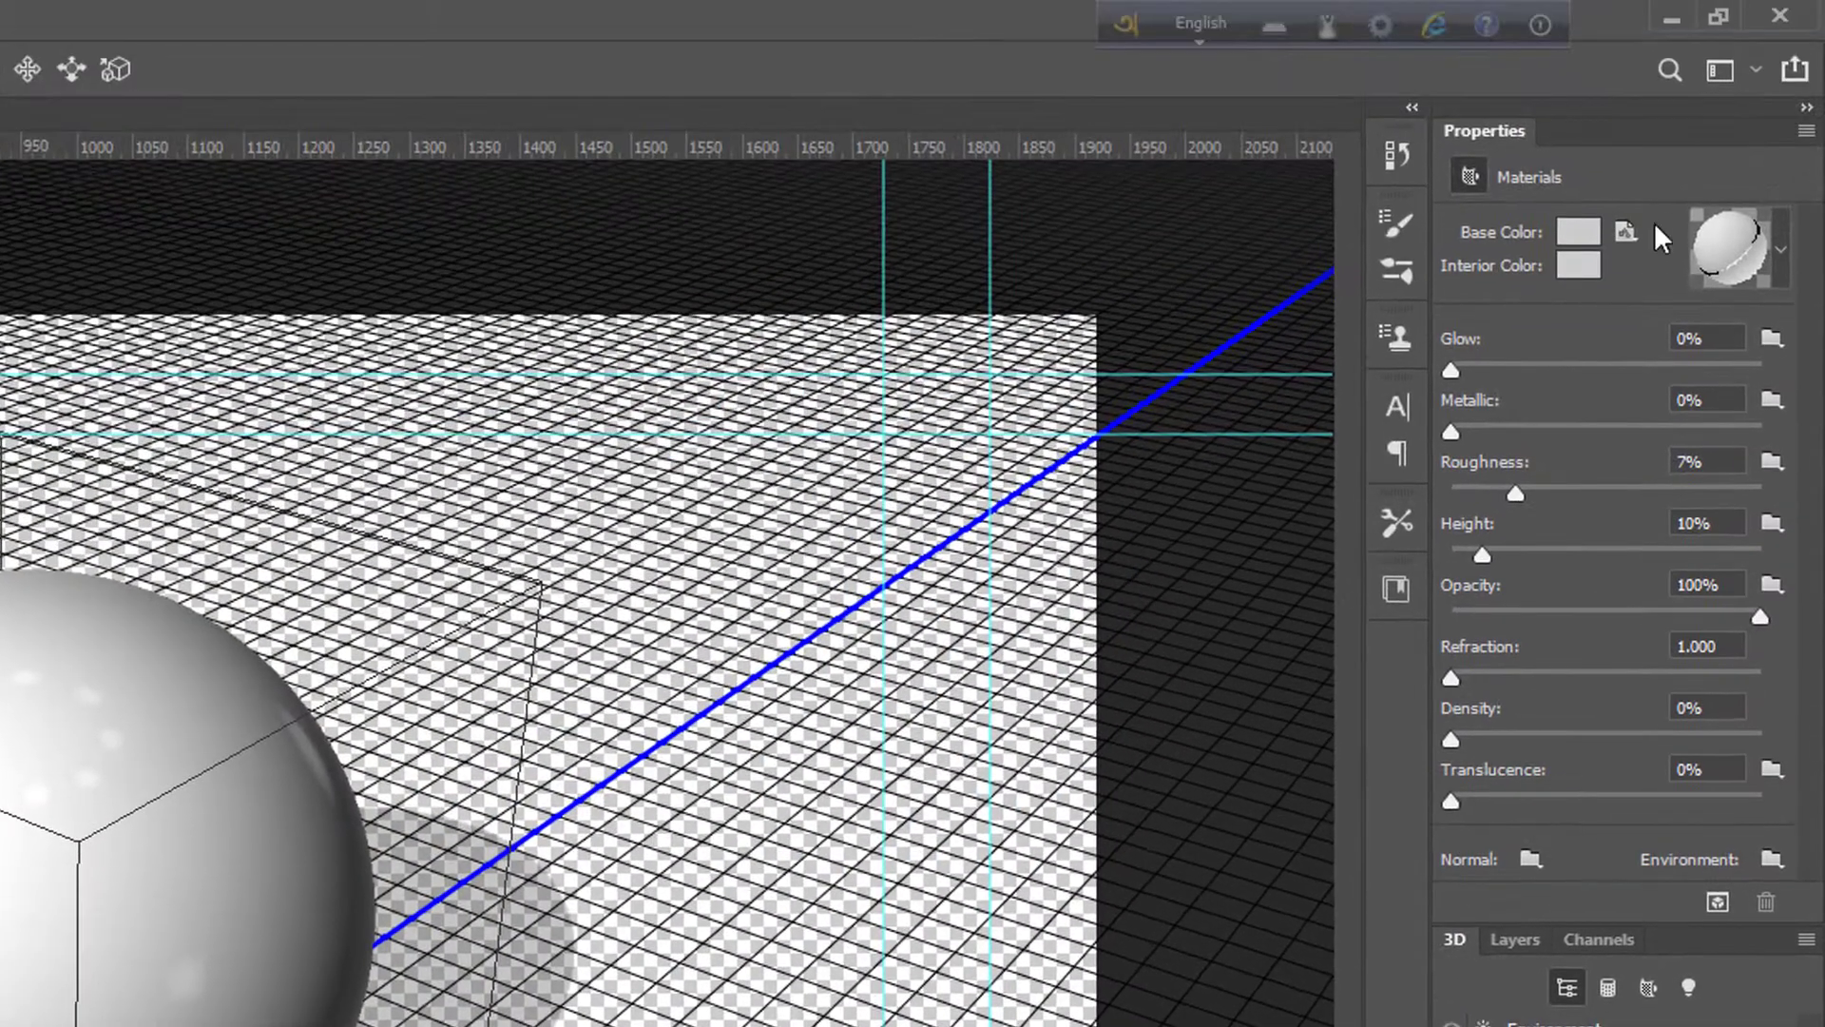
click(1627, 231)
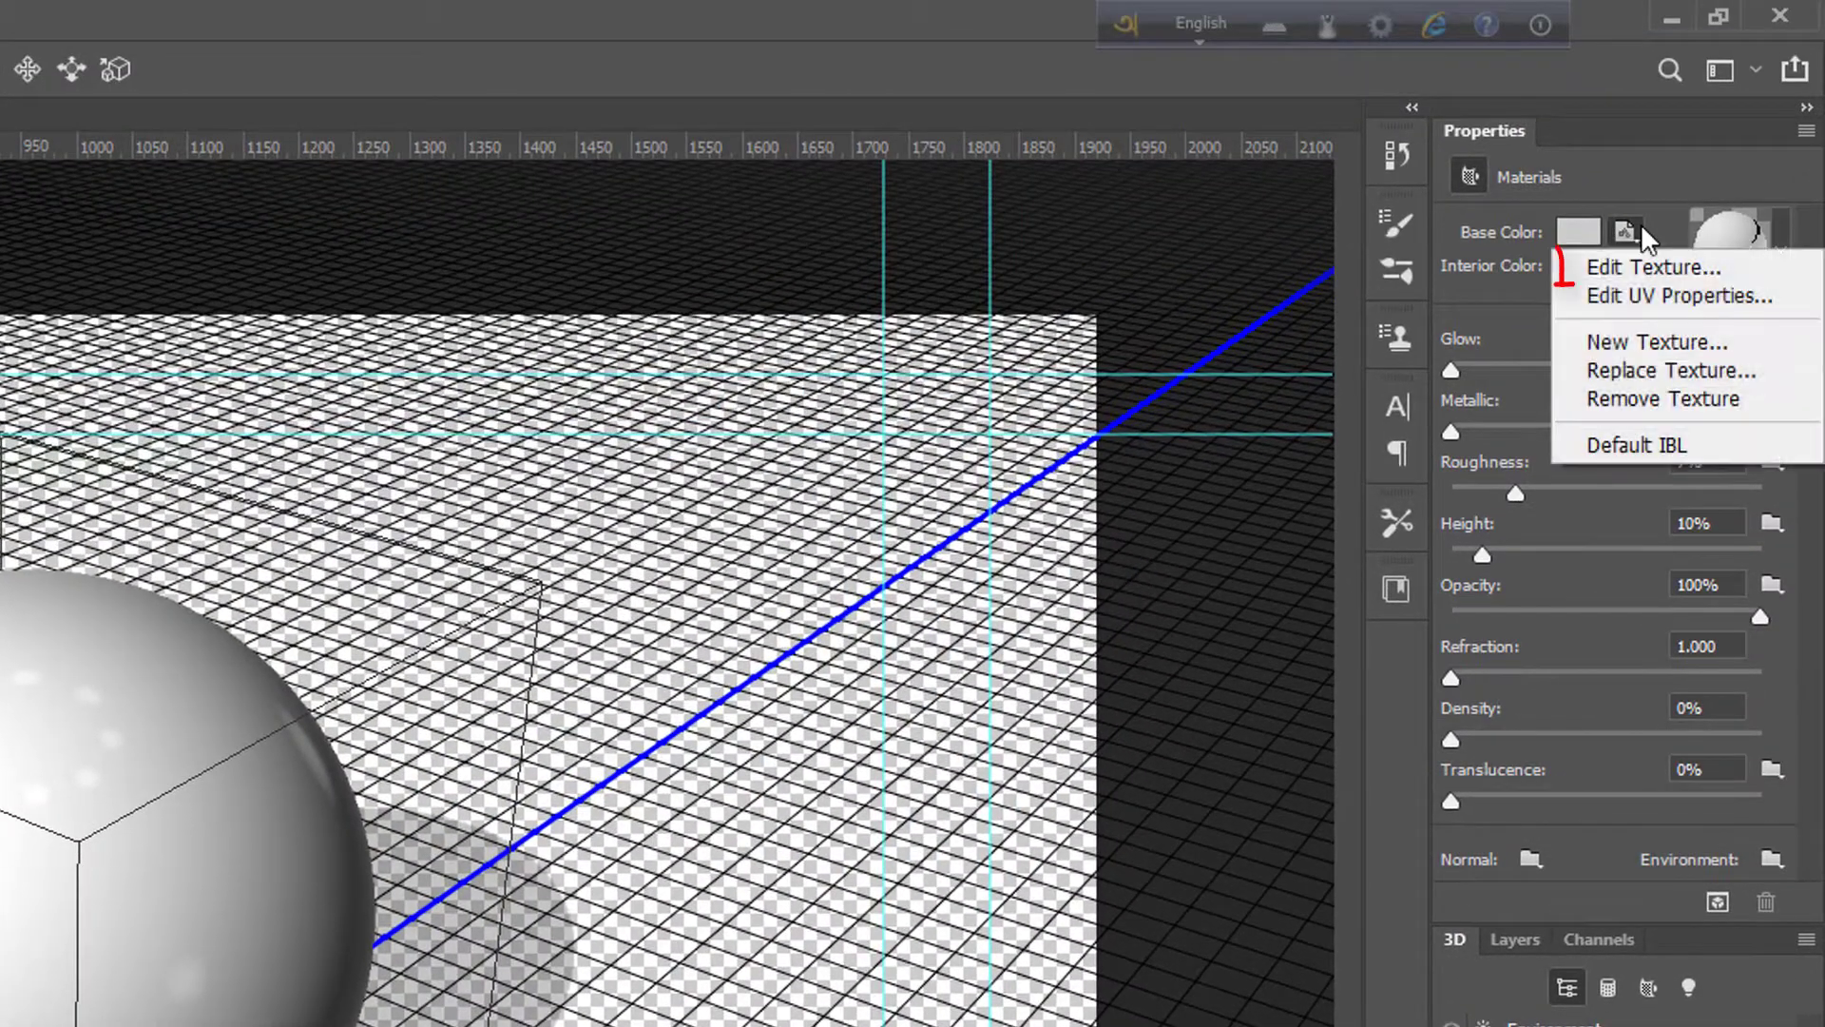
click(1706, 270)
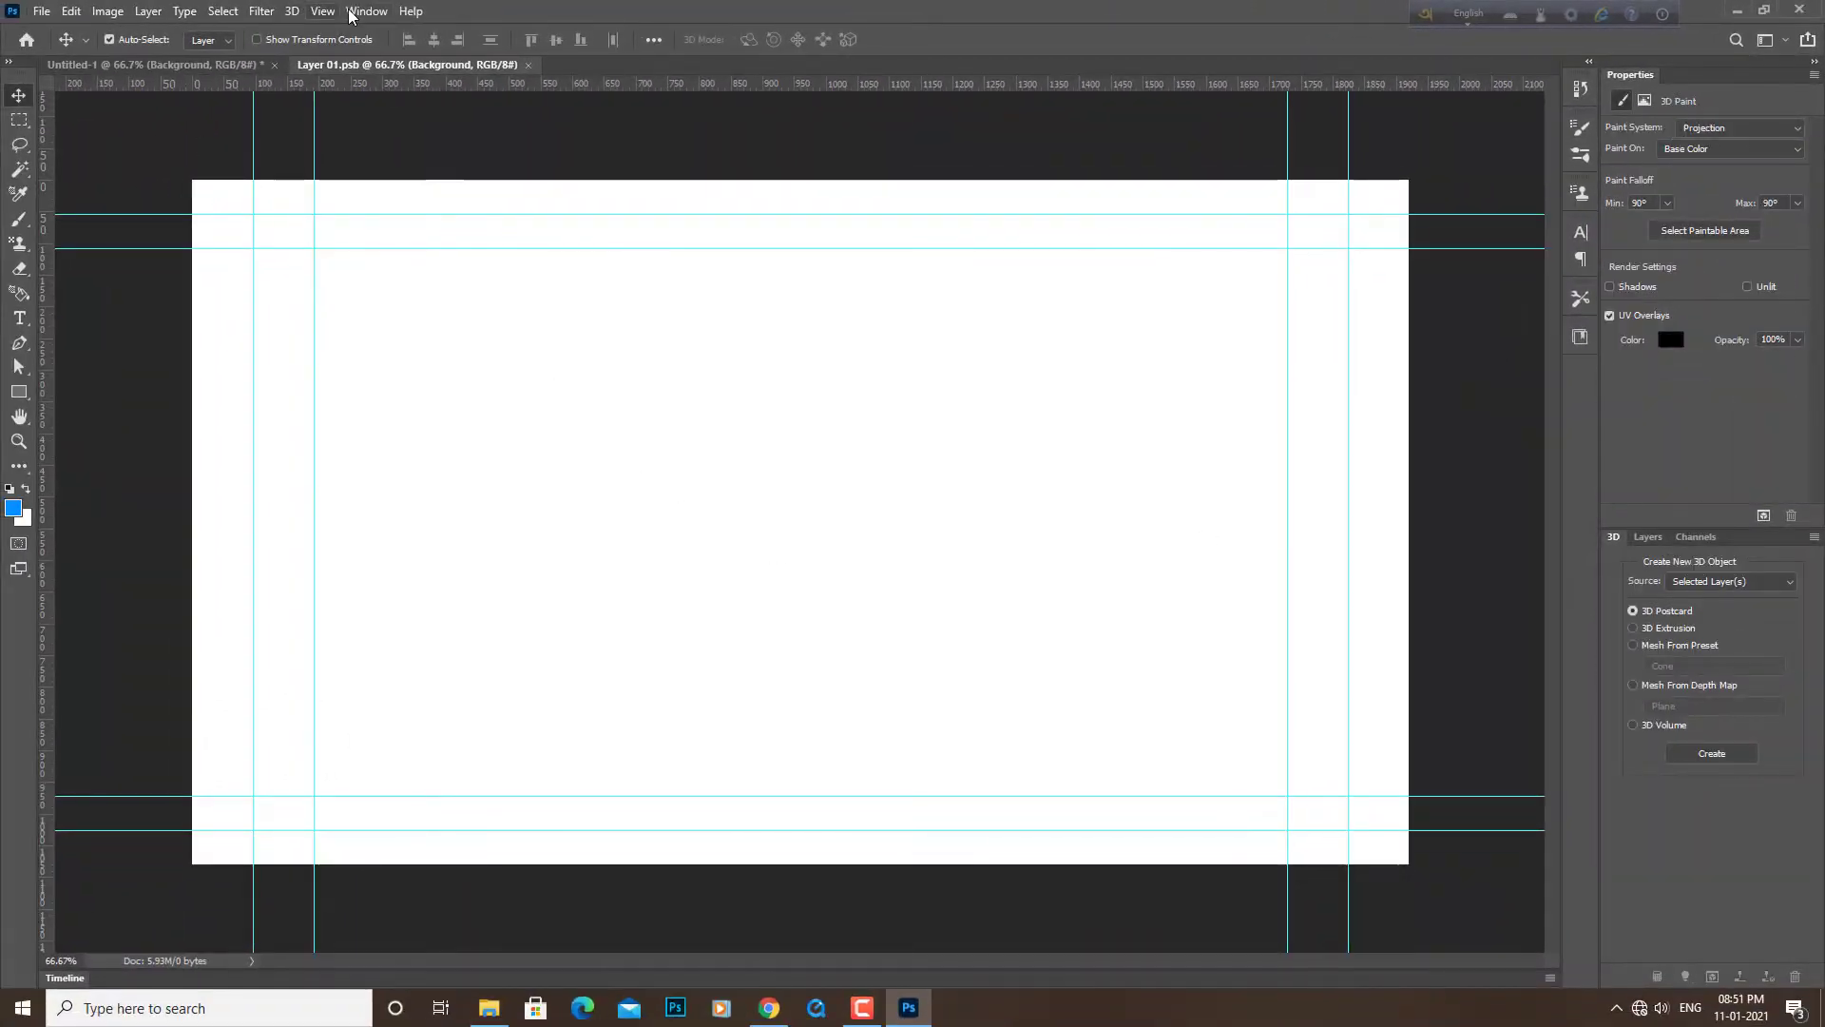
click(350, 11)
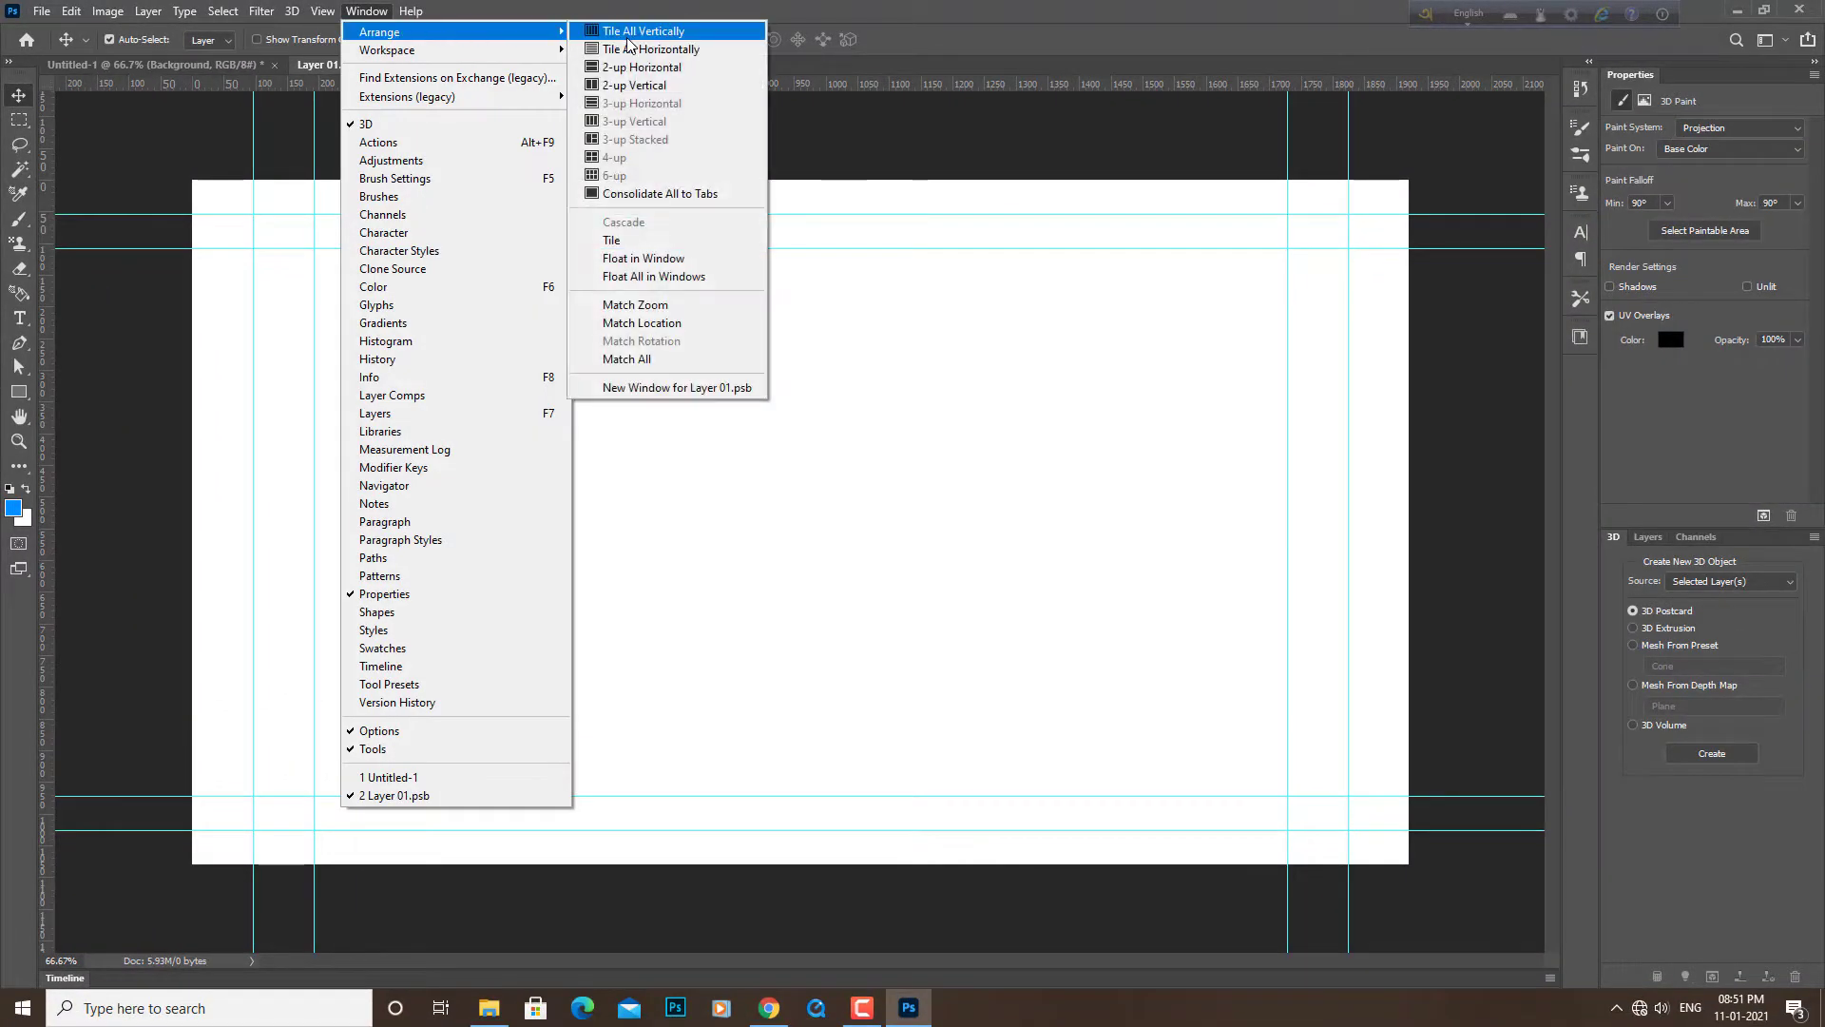
Tile both documents vertically, centre the sphere, and zoom the texture document to 33.3%
click(628, 31)
click(489, 670)
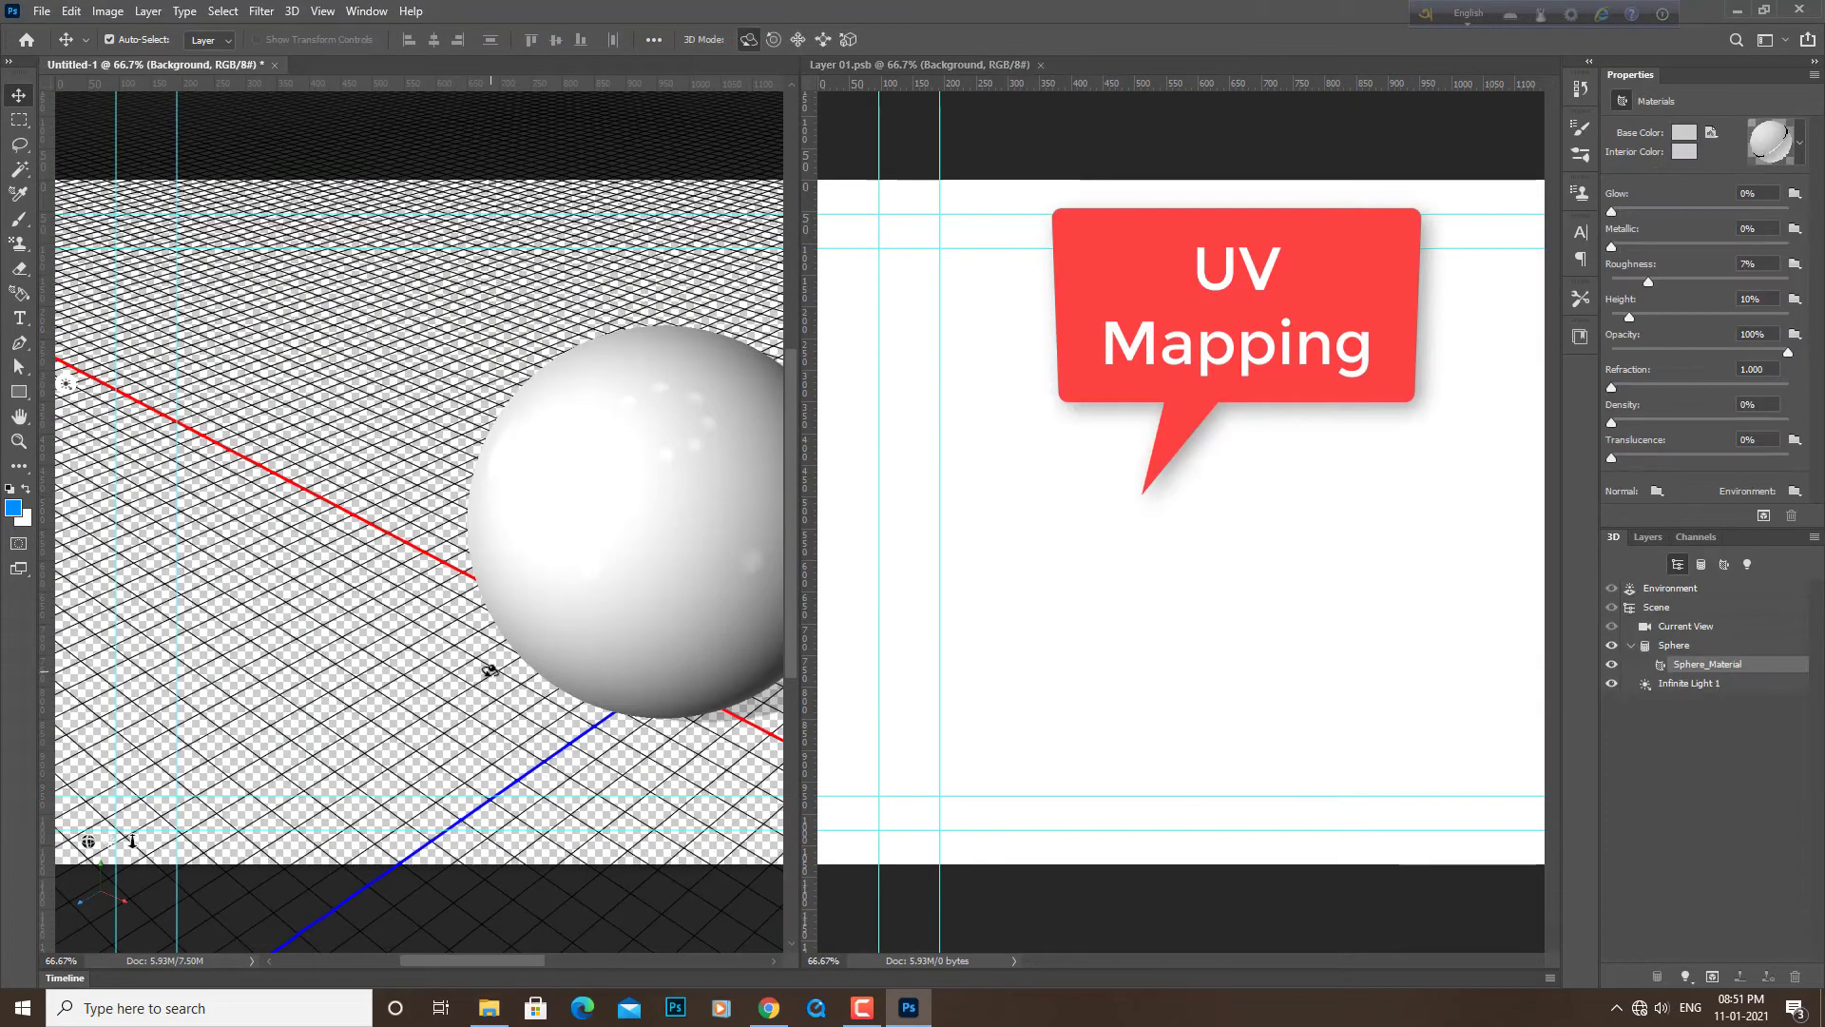
drag(492, 646, 439, 631)
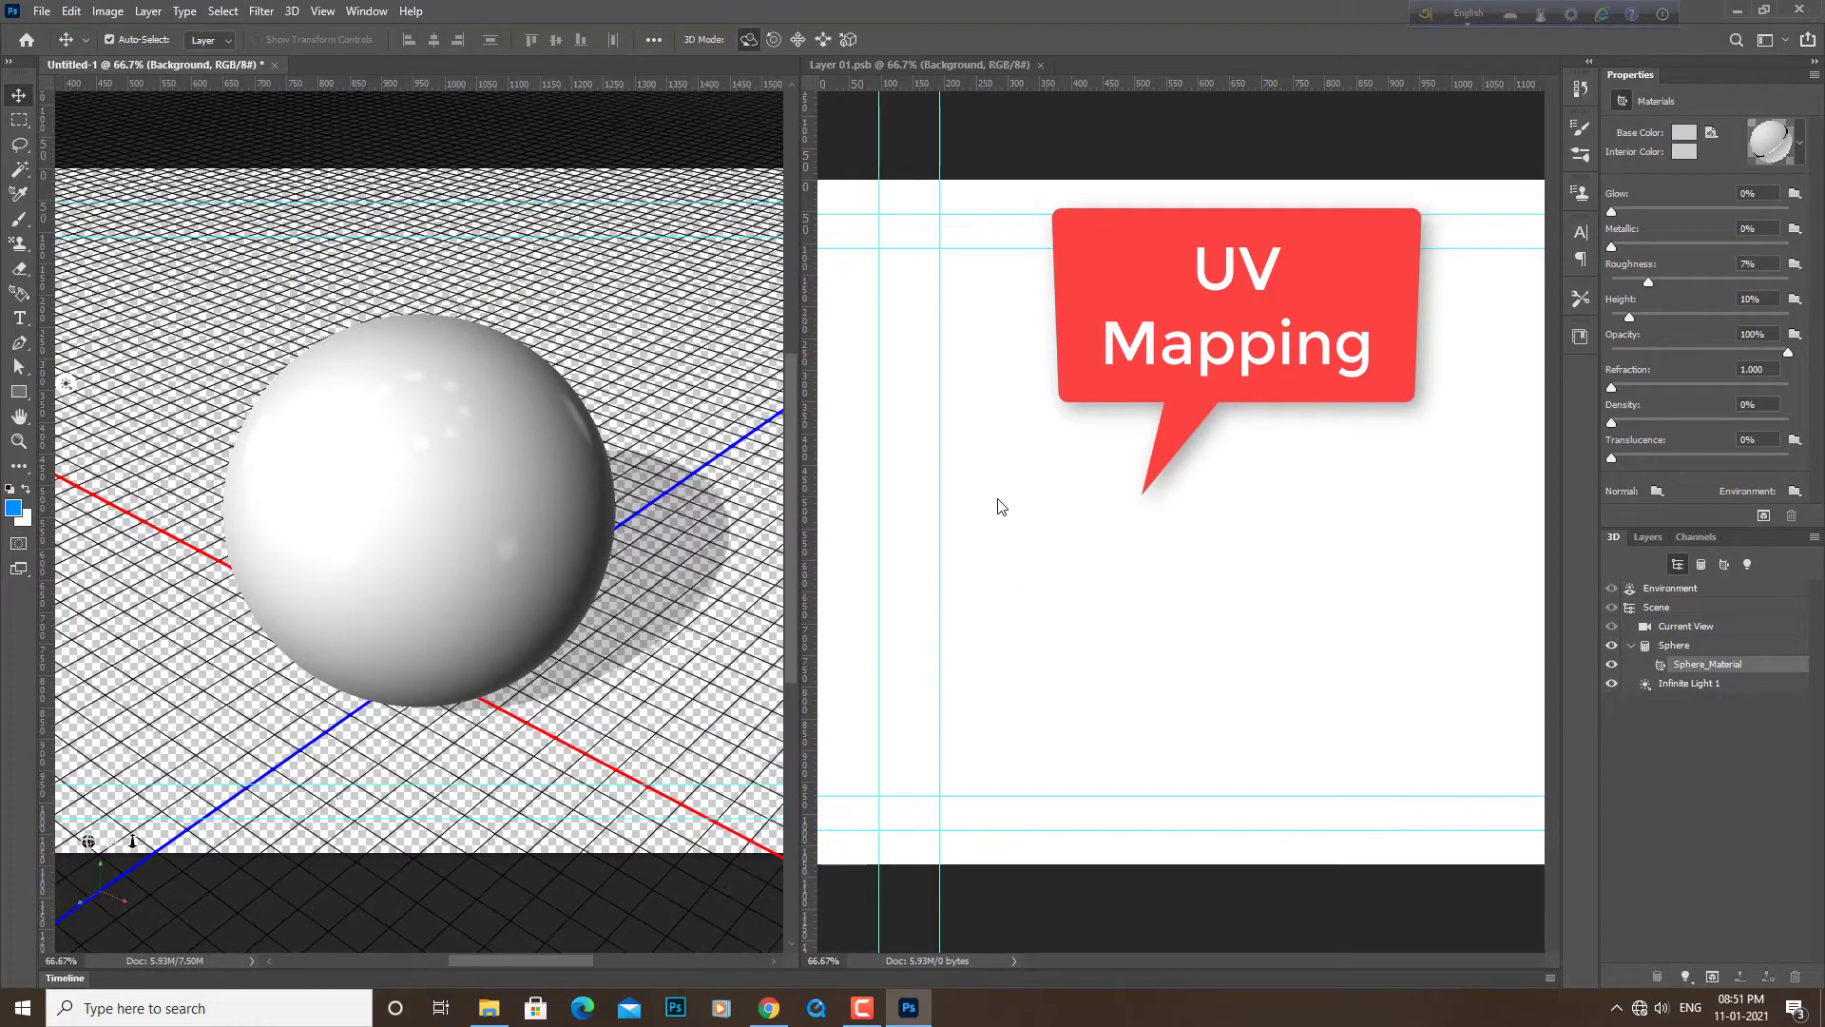
click(1000, 506)
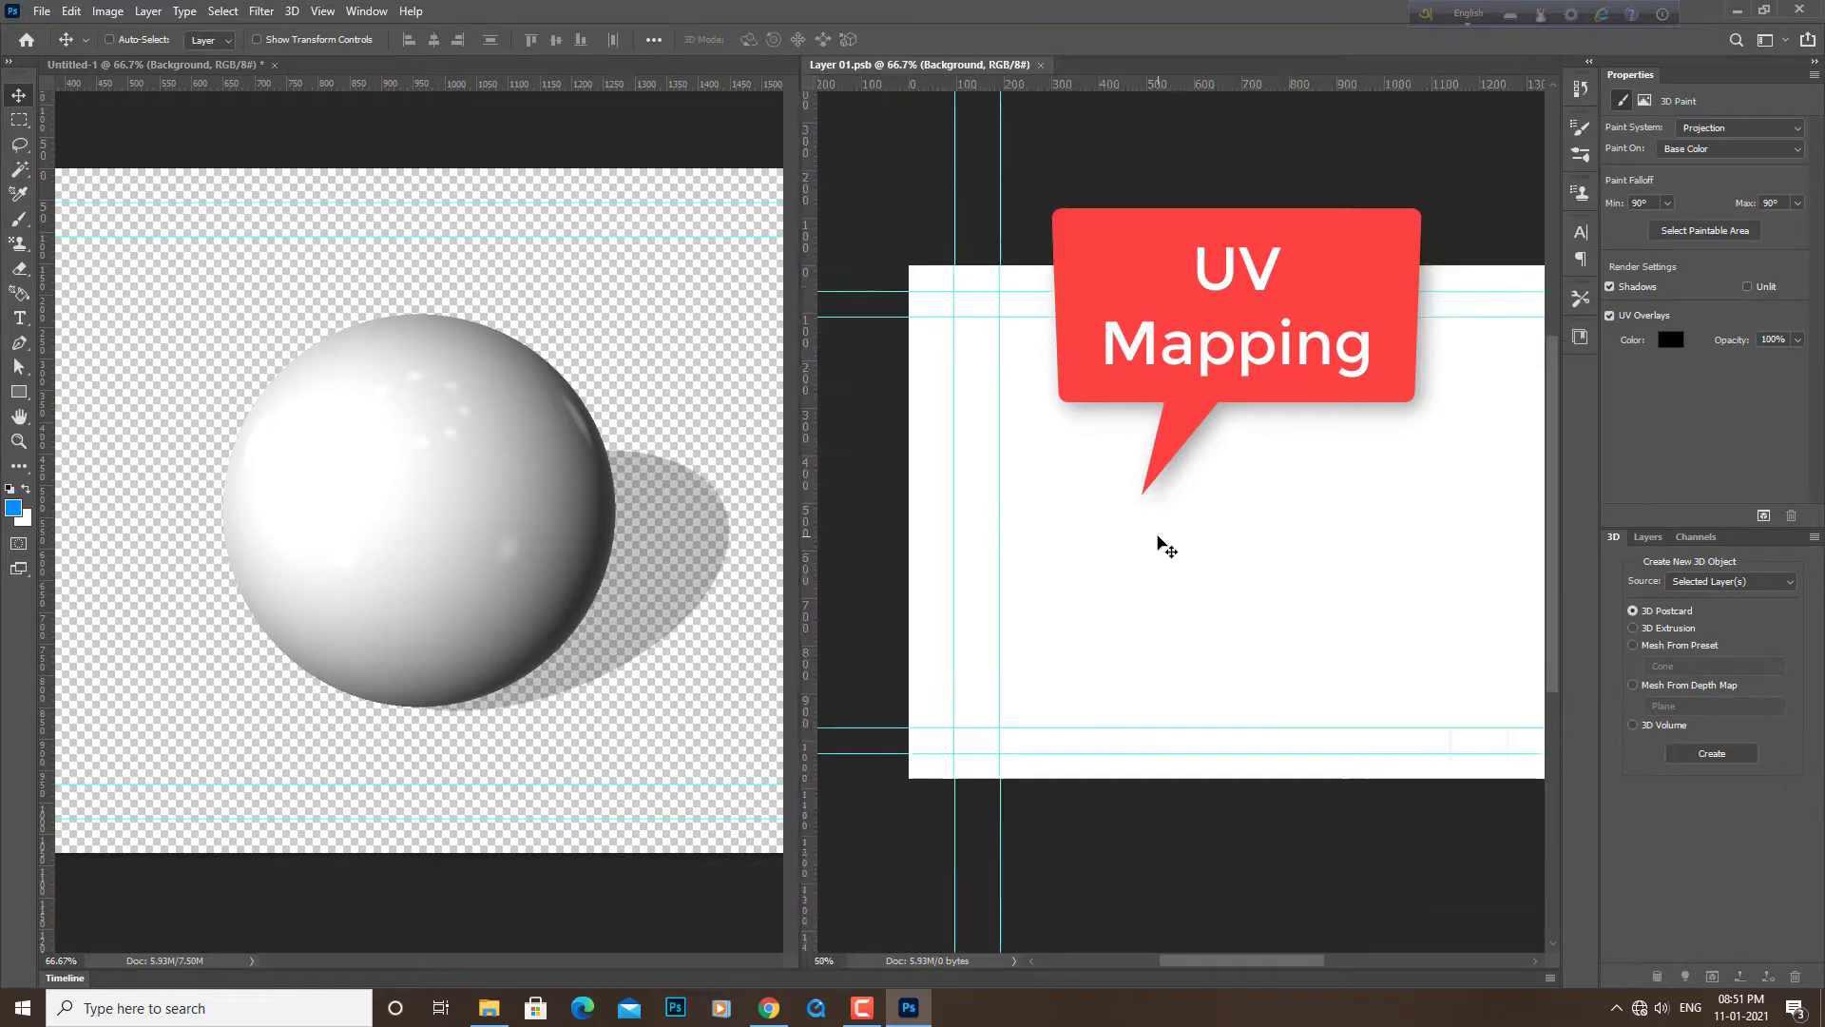
key(ctrl+minus)
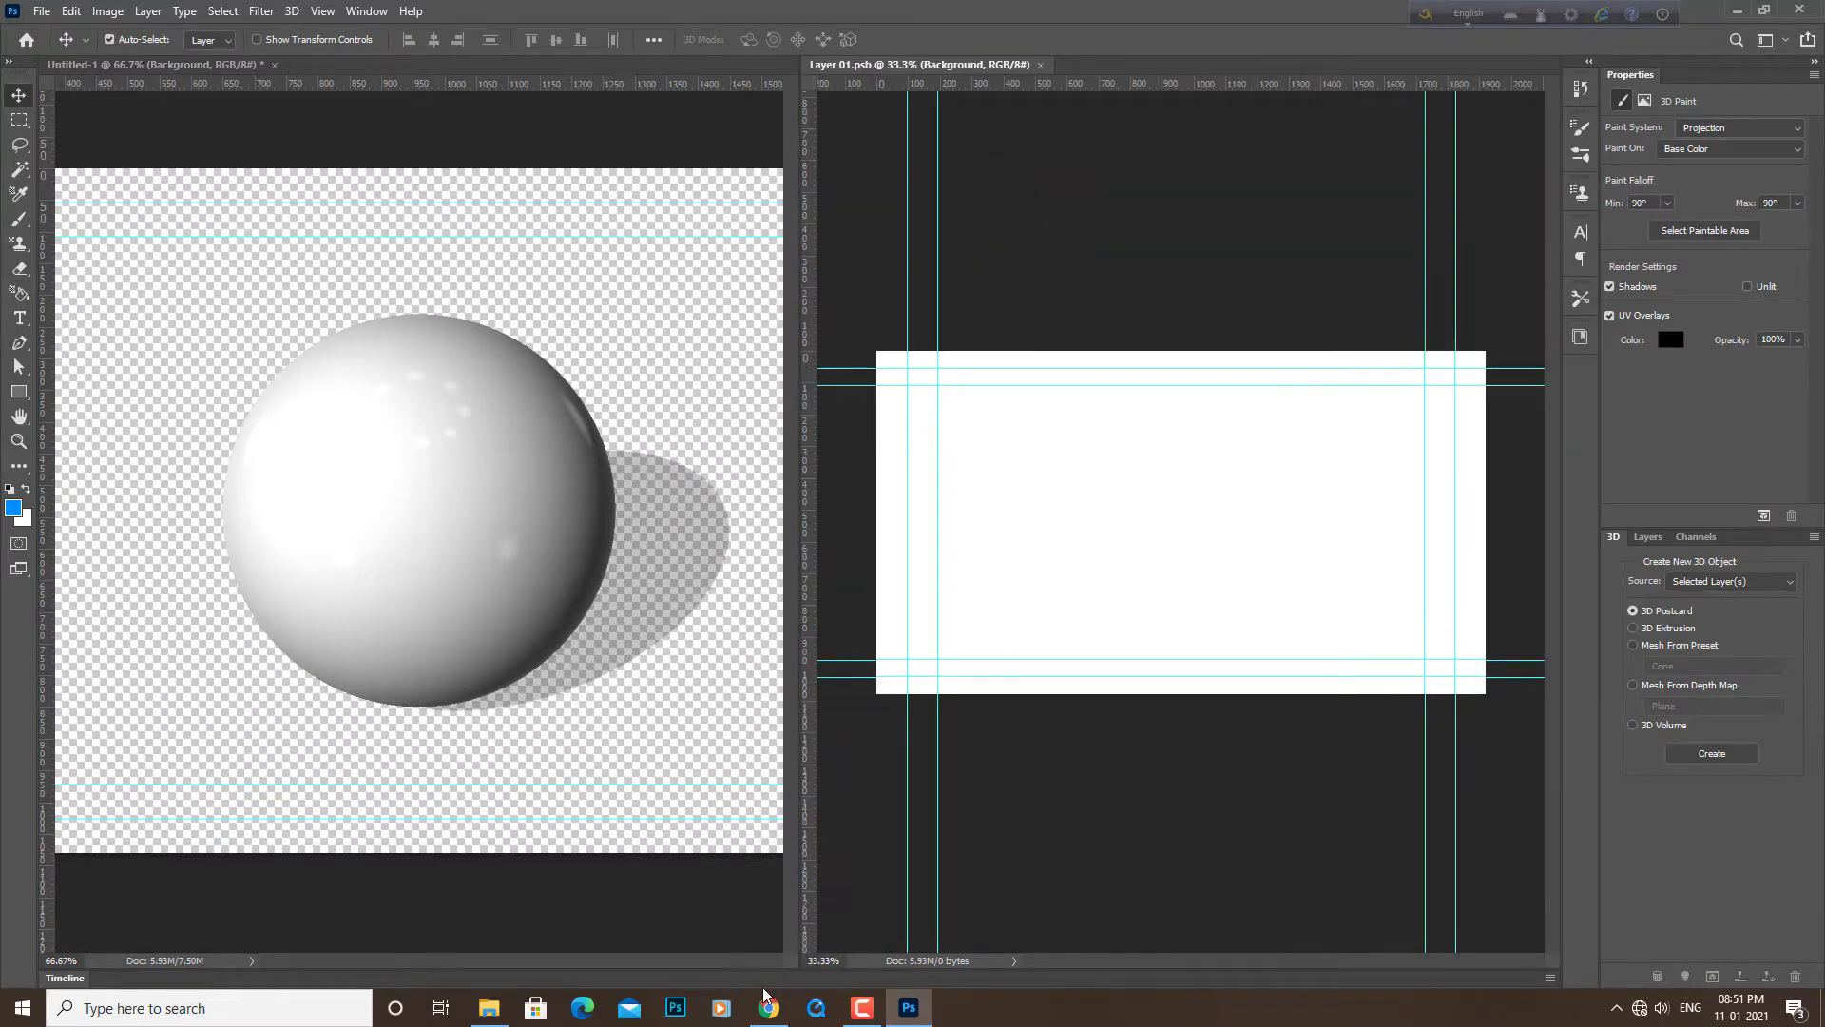
Preview 8081_earthmap4k in Photos, then drag it from File Explorer onto Layer 01.psb
click(489, 1007)
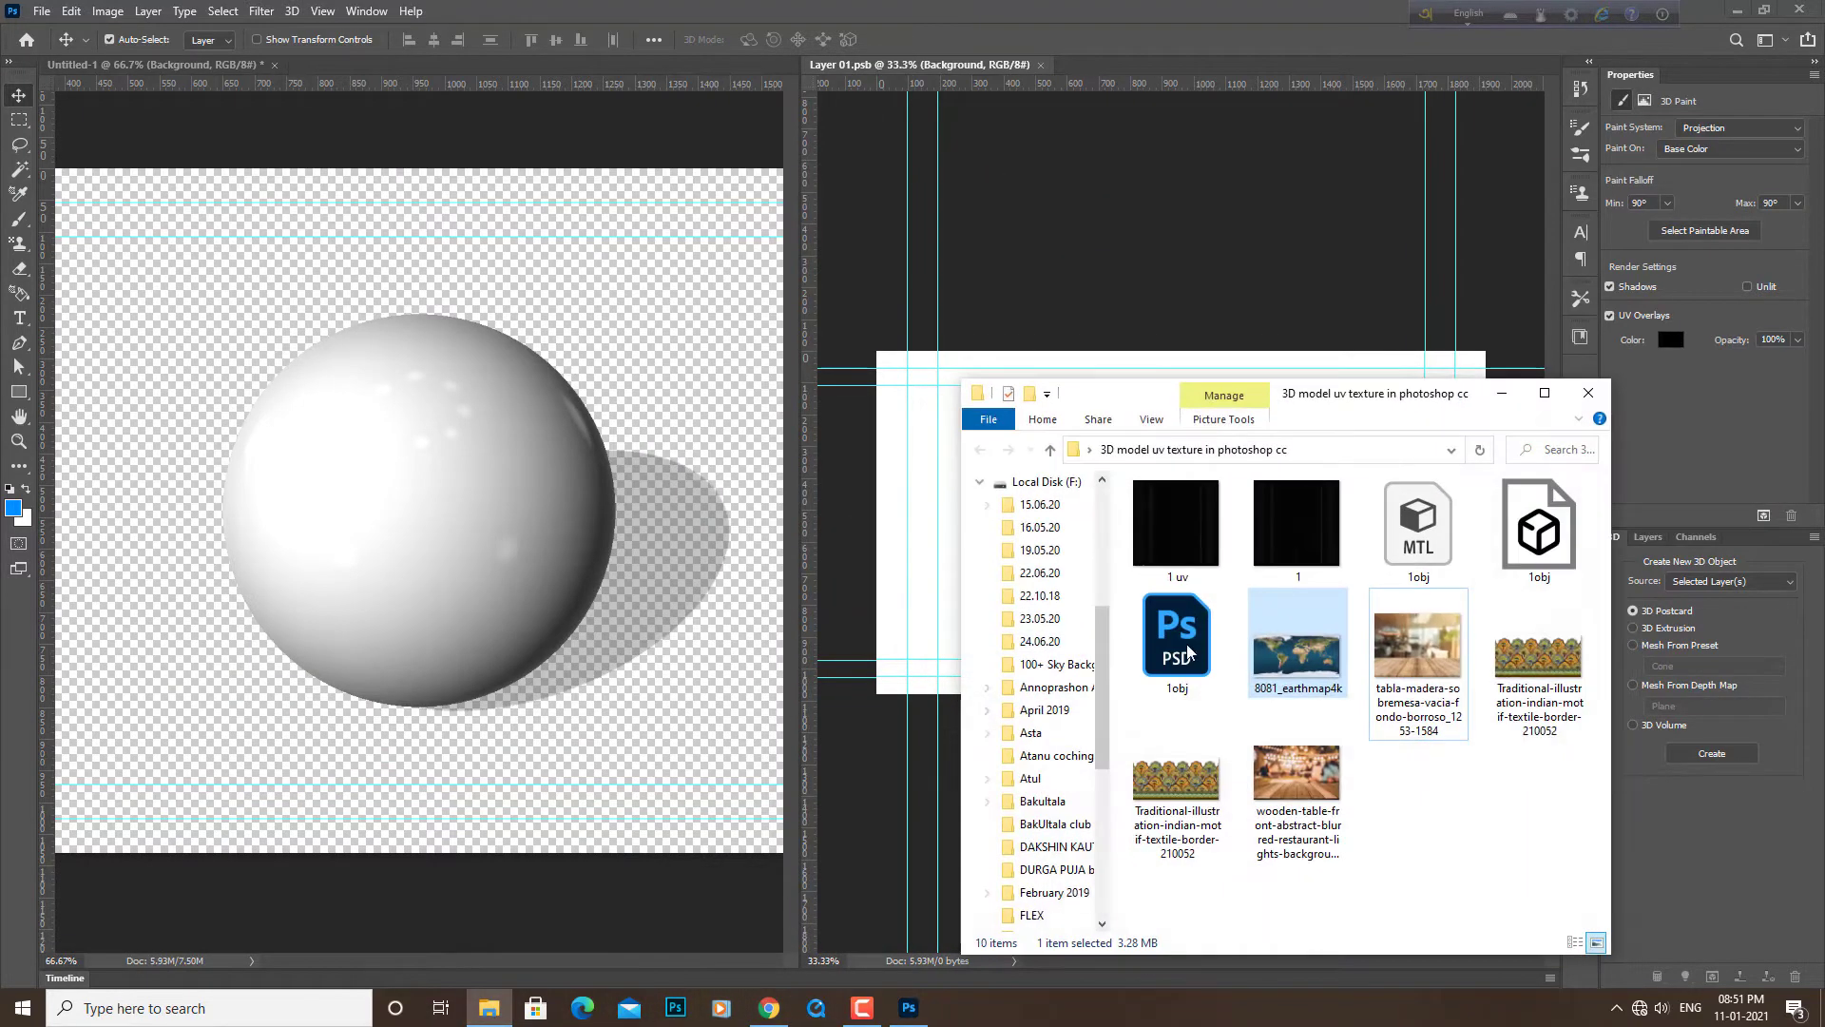
double_click(1303, 656)
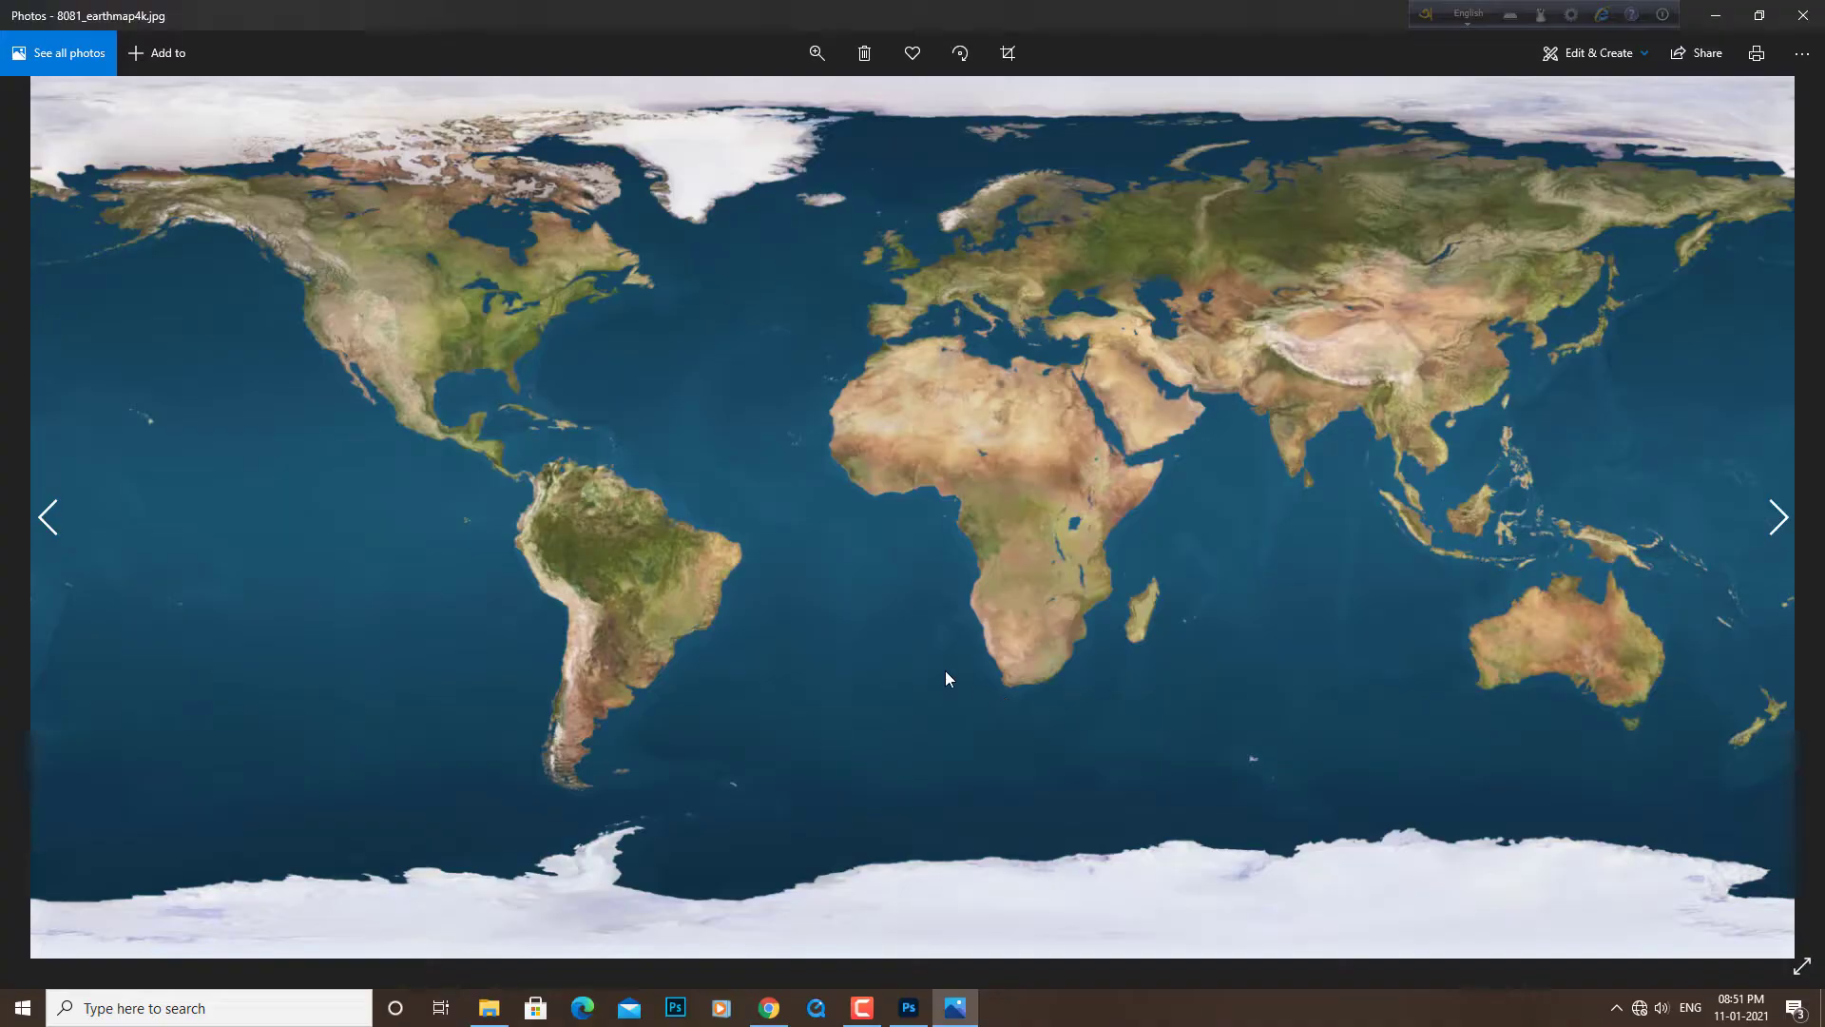
click(1761, 16)
click(1401, 145)
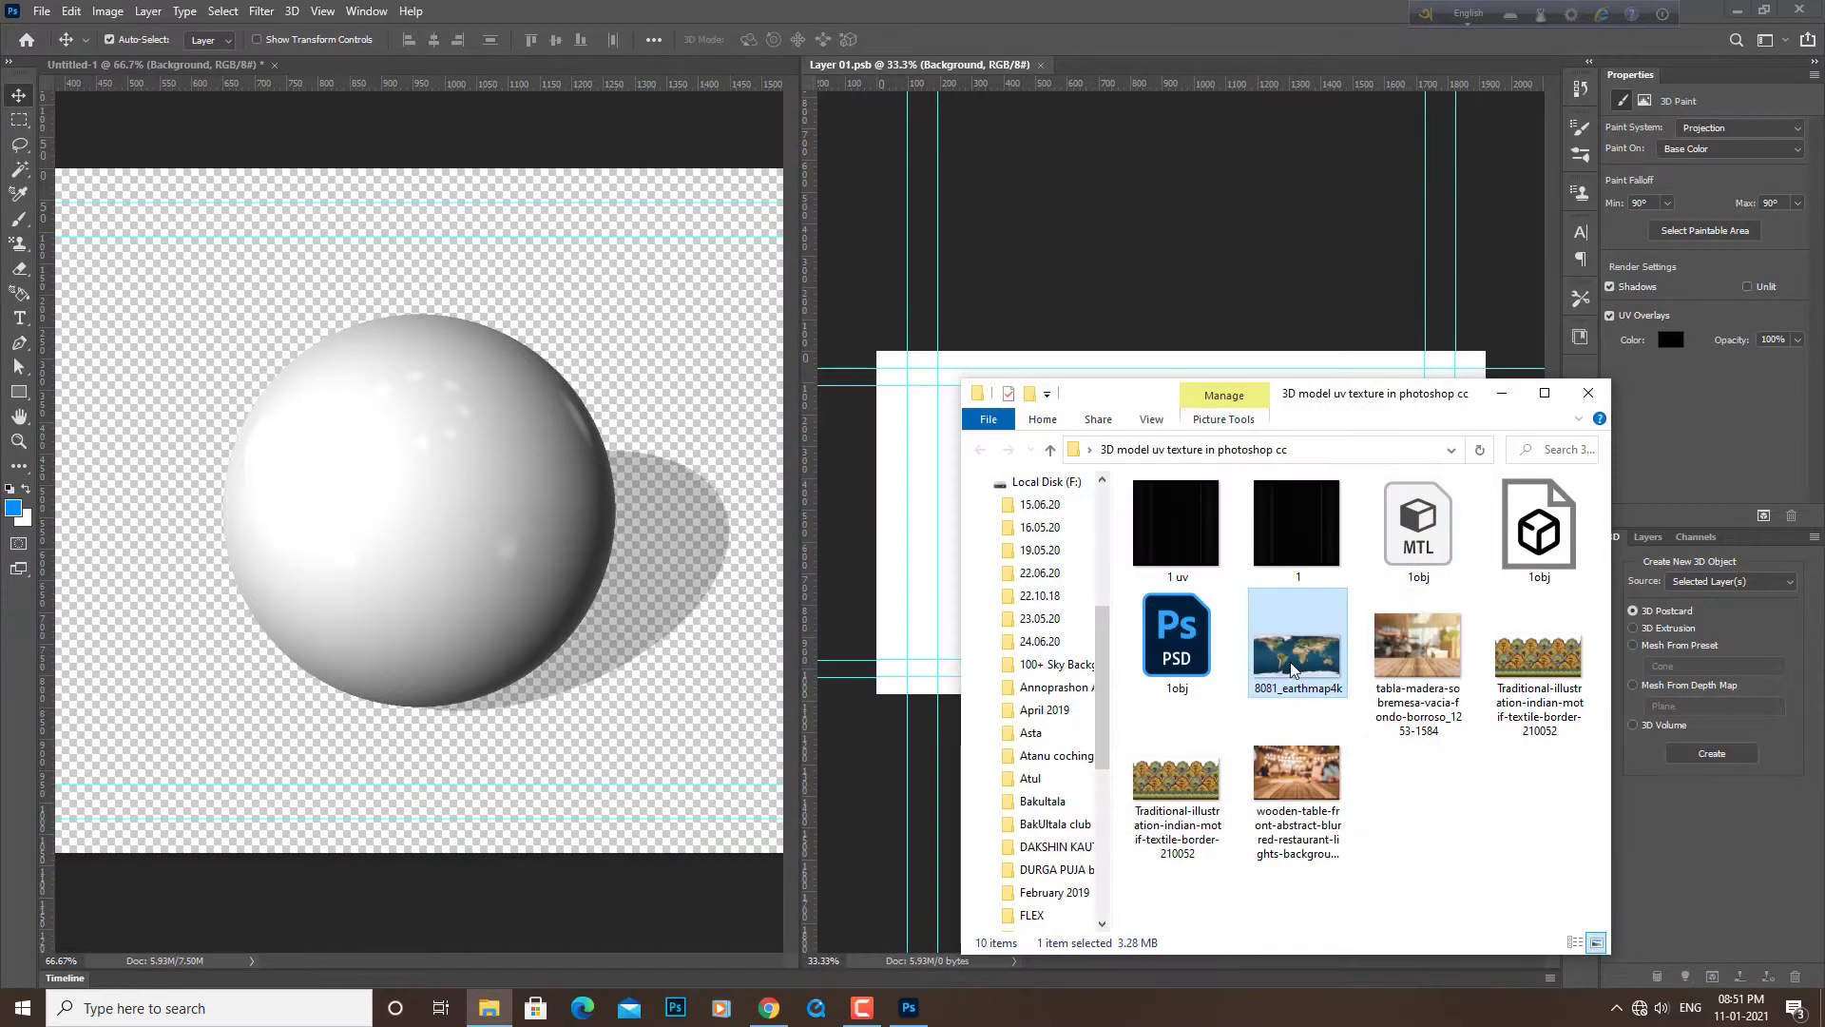
drag(1291, 668, 897, 456)
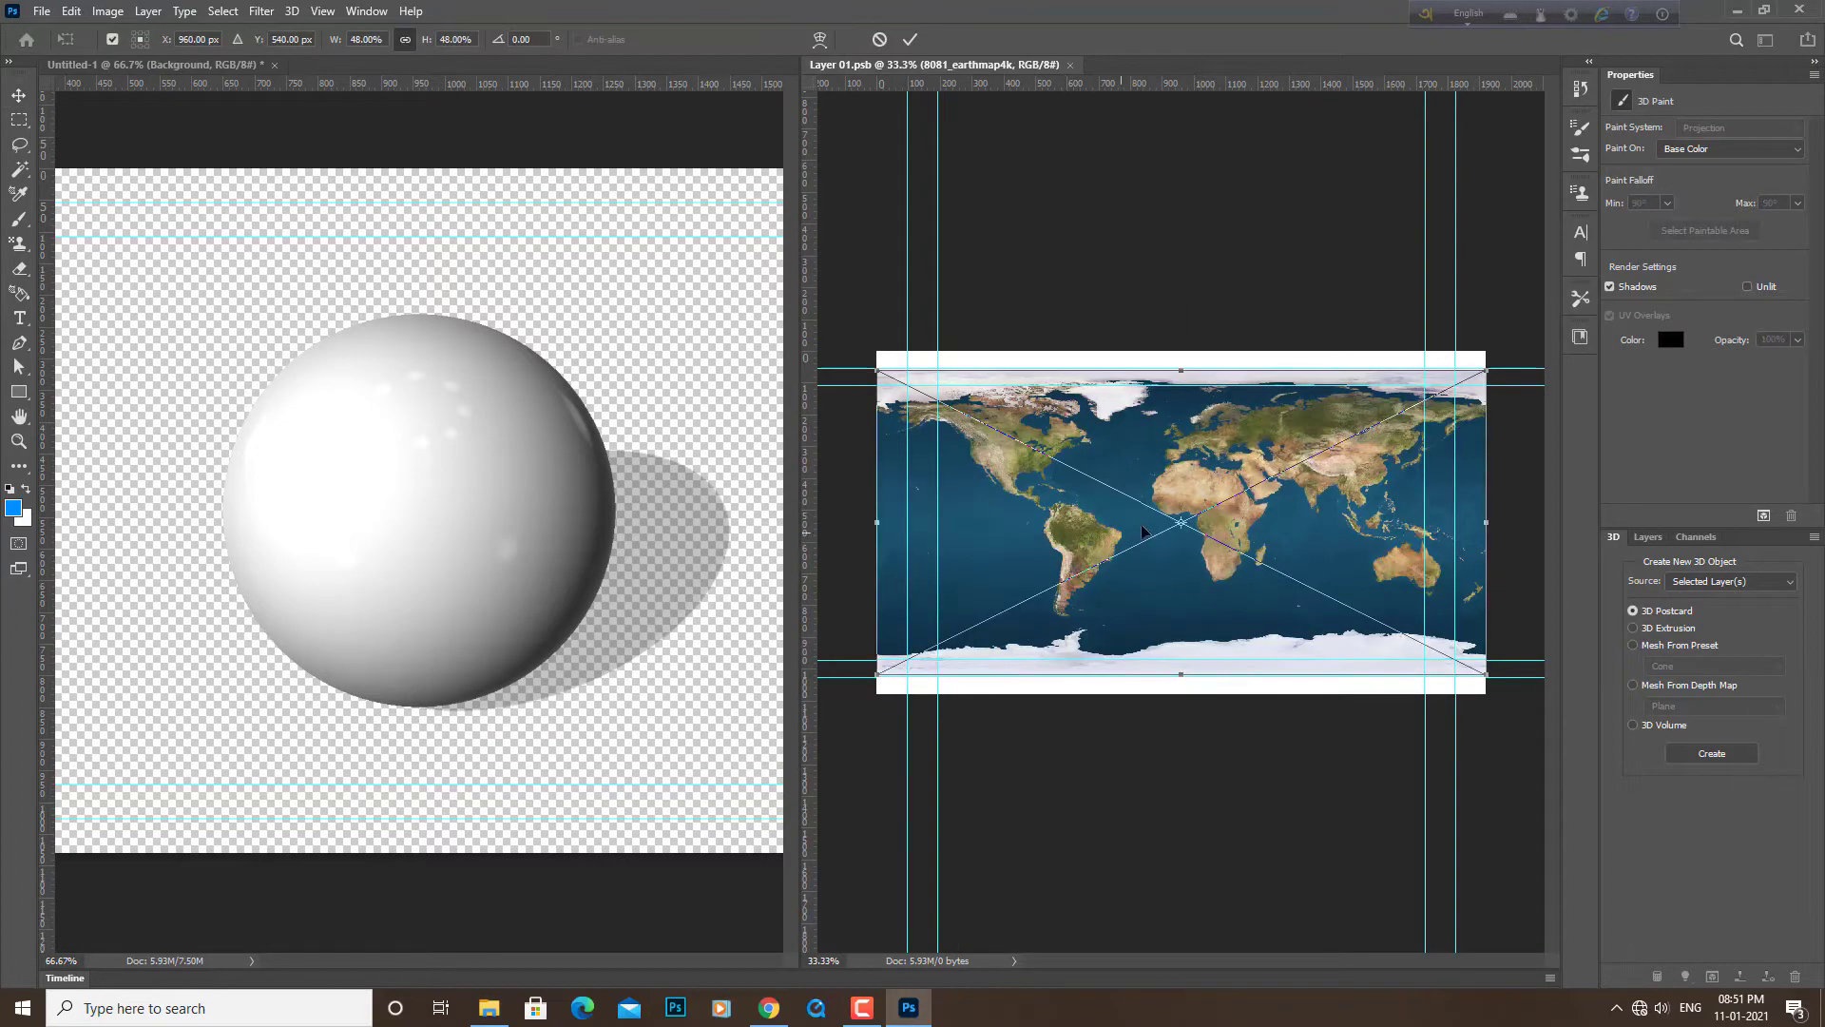
Stretch the earth map's top and bottom edges to fill the texture canvas and commit
drag(1182, 369, 1182, 352)
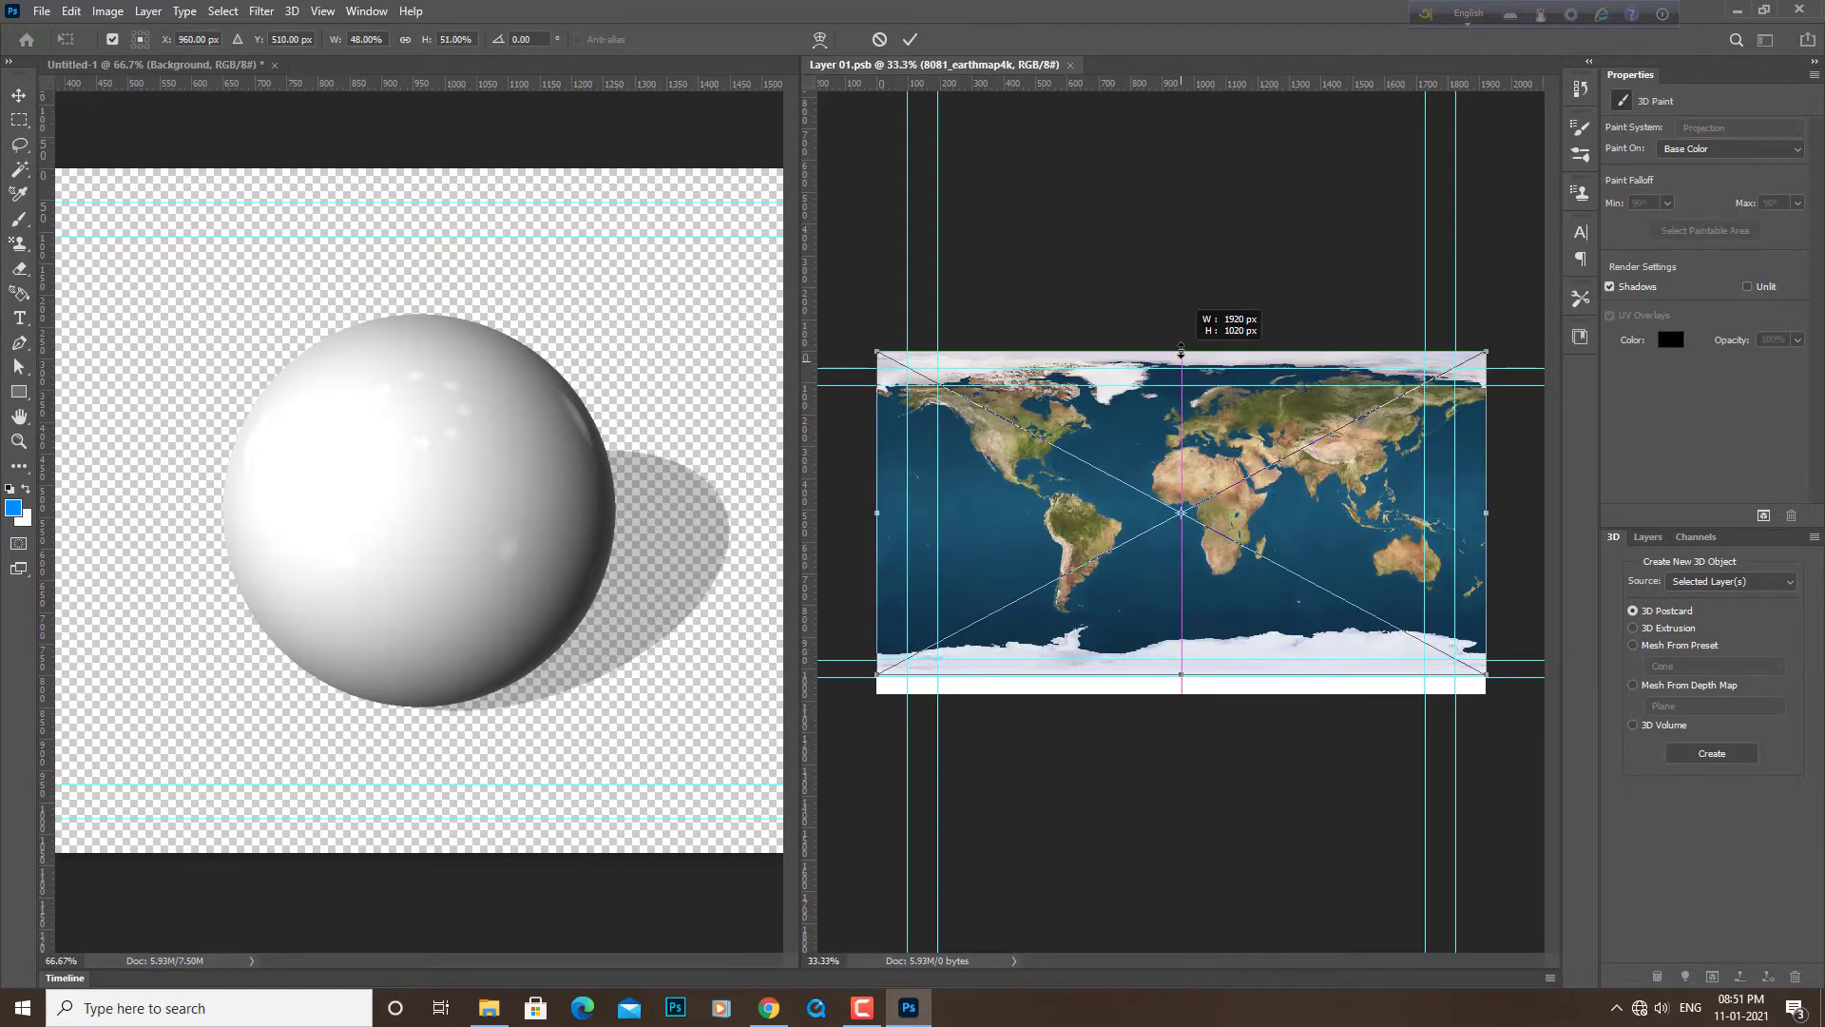
drag(1179, 675, 1177, 694)
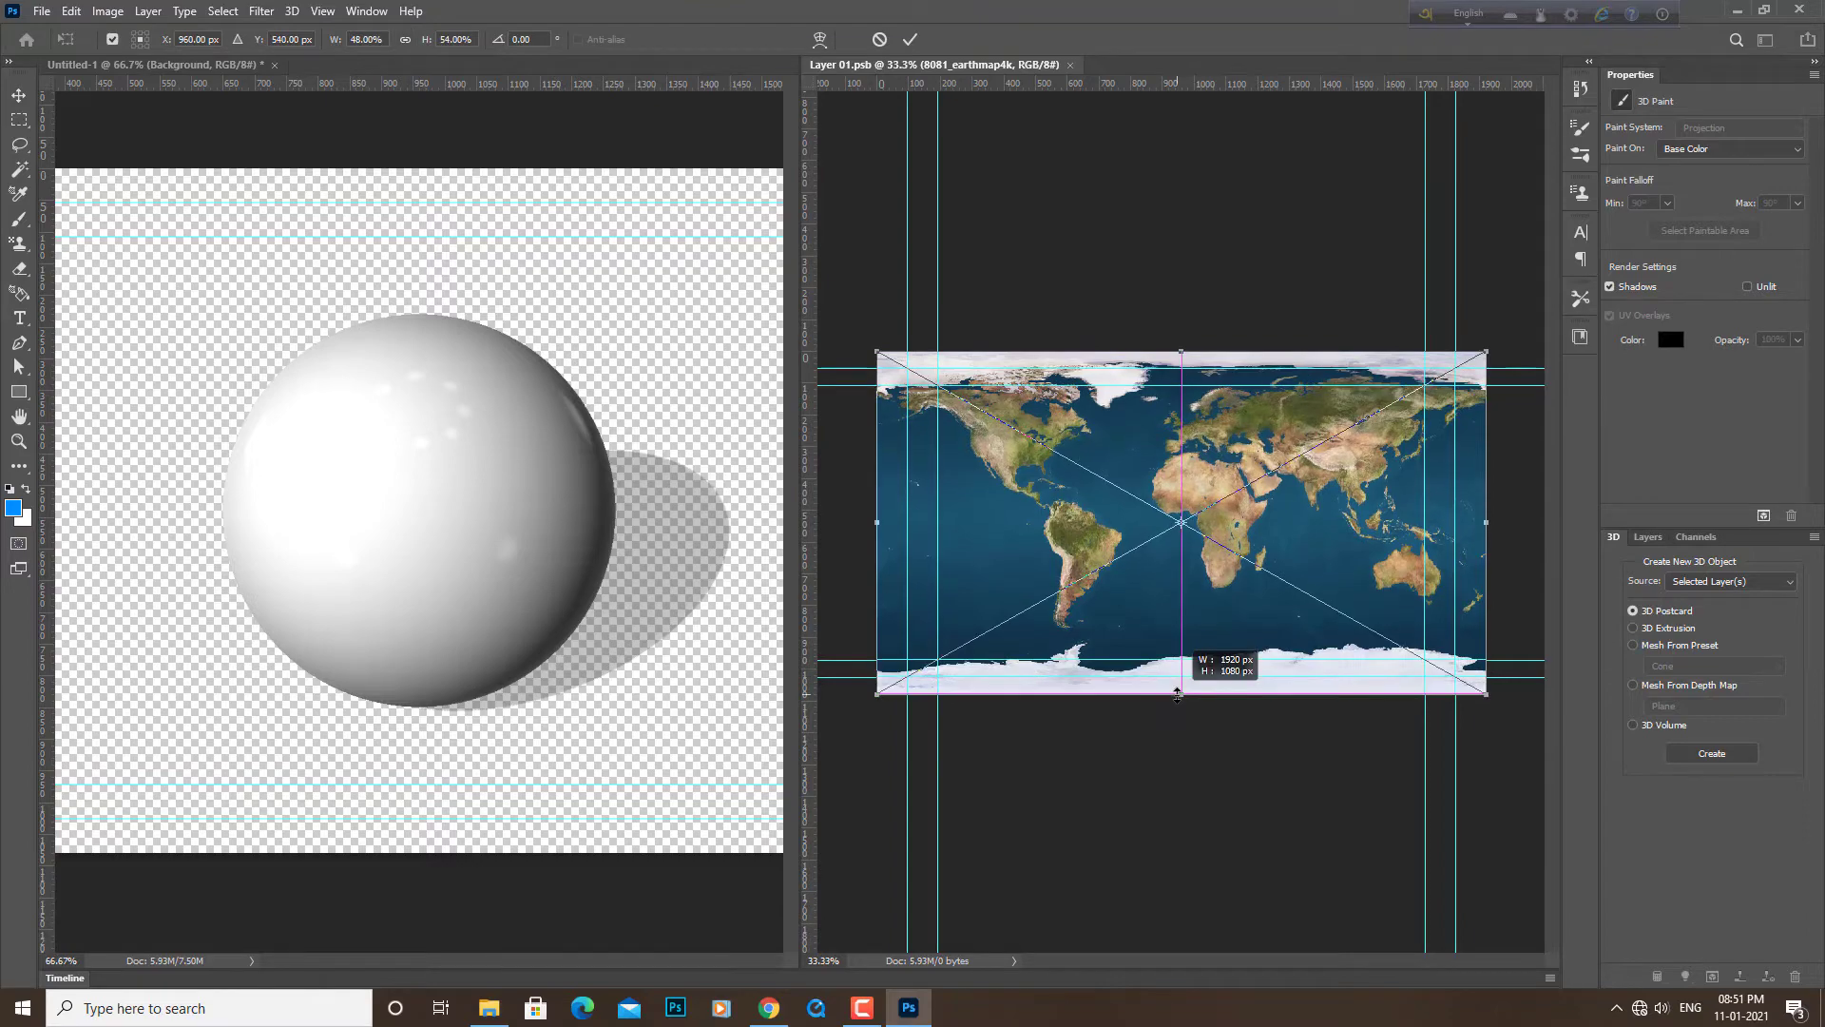
key(Return)
Orbit the globe to show Africa and Arabia, then add empty Layer 1 and Layer 2
click(682, 606)
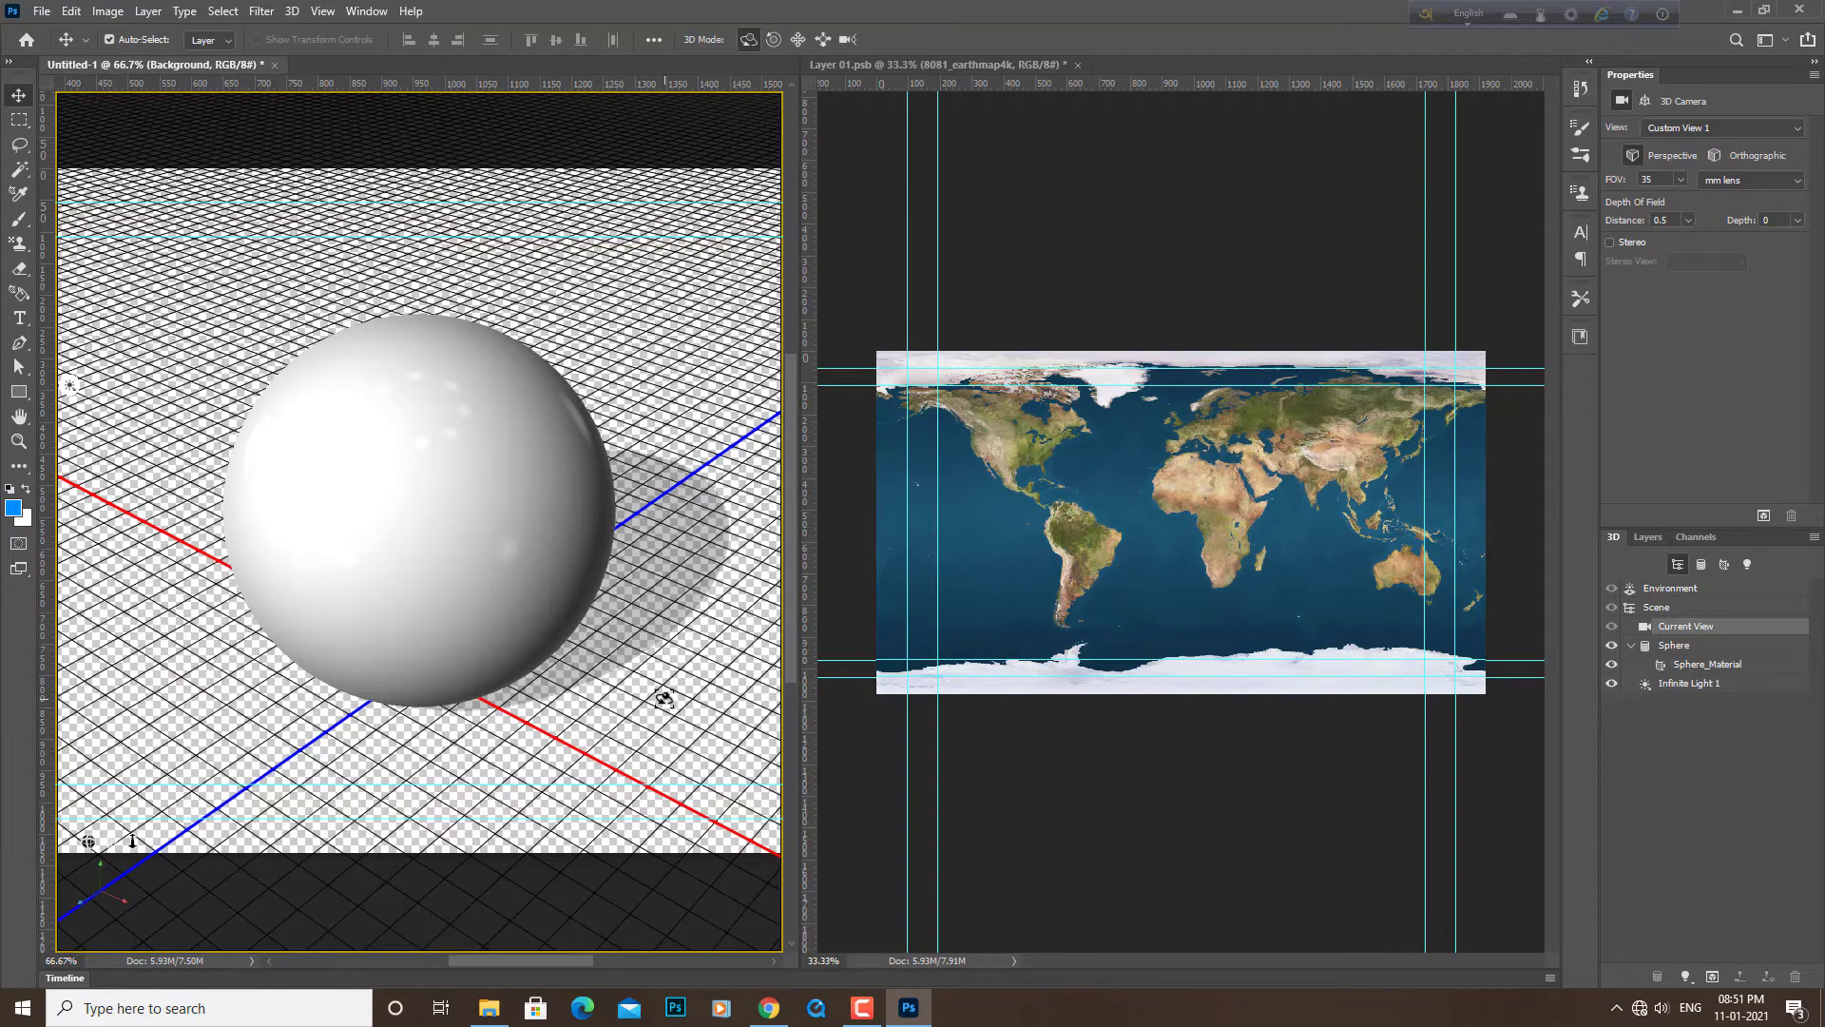
mouse_move(663, 699)
mouse_down()
mouse_move(620, 743)
mouse_move(554, 736)
mouse_up()
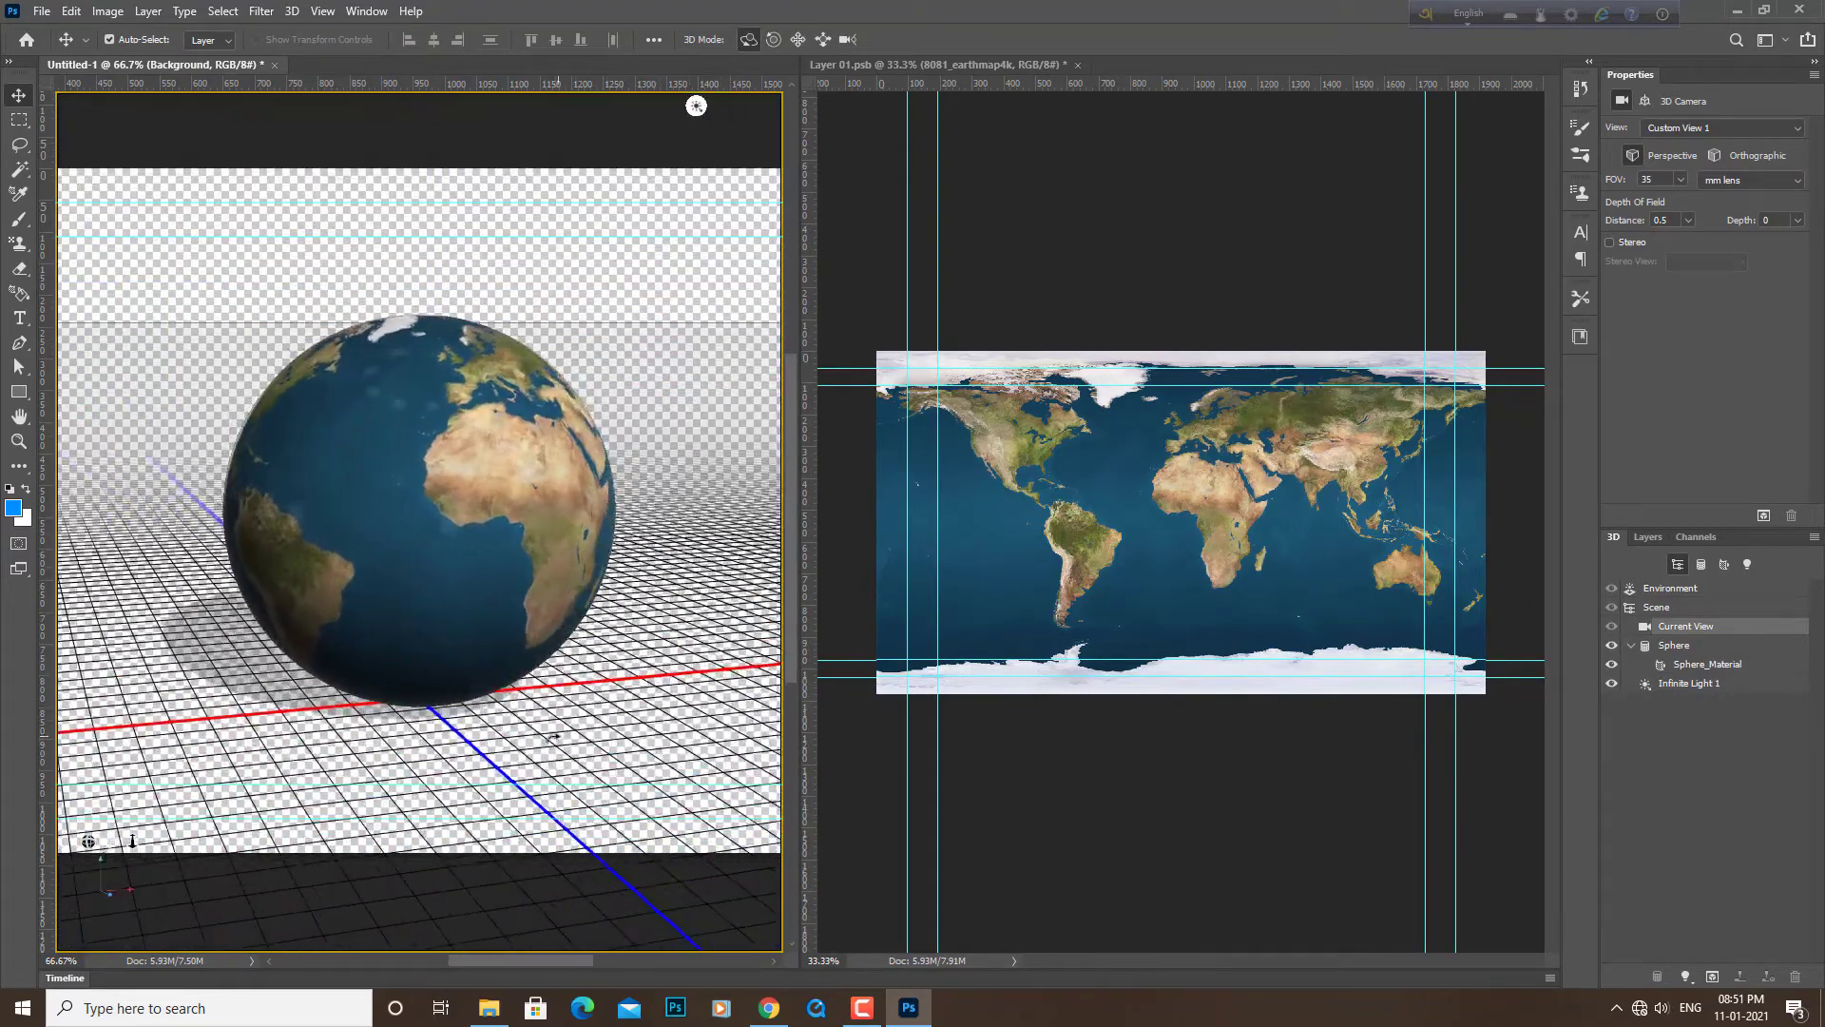
drag(555, 736, 535, 739)
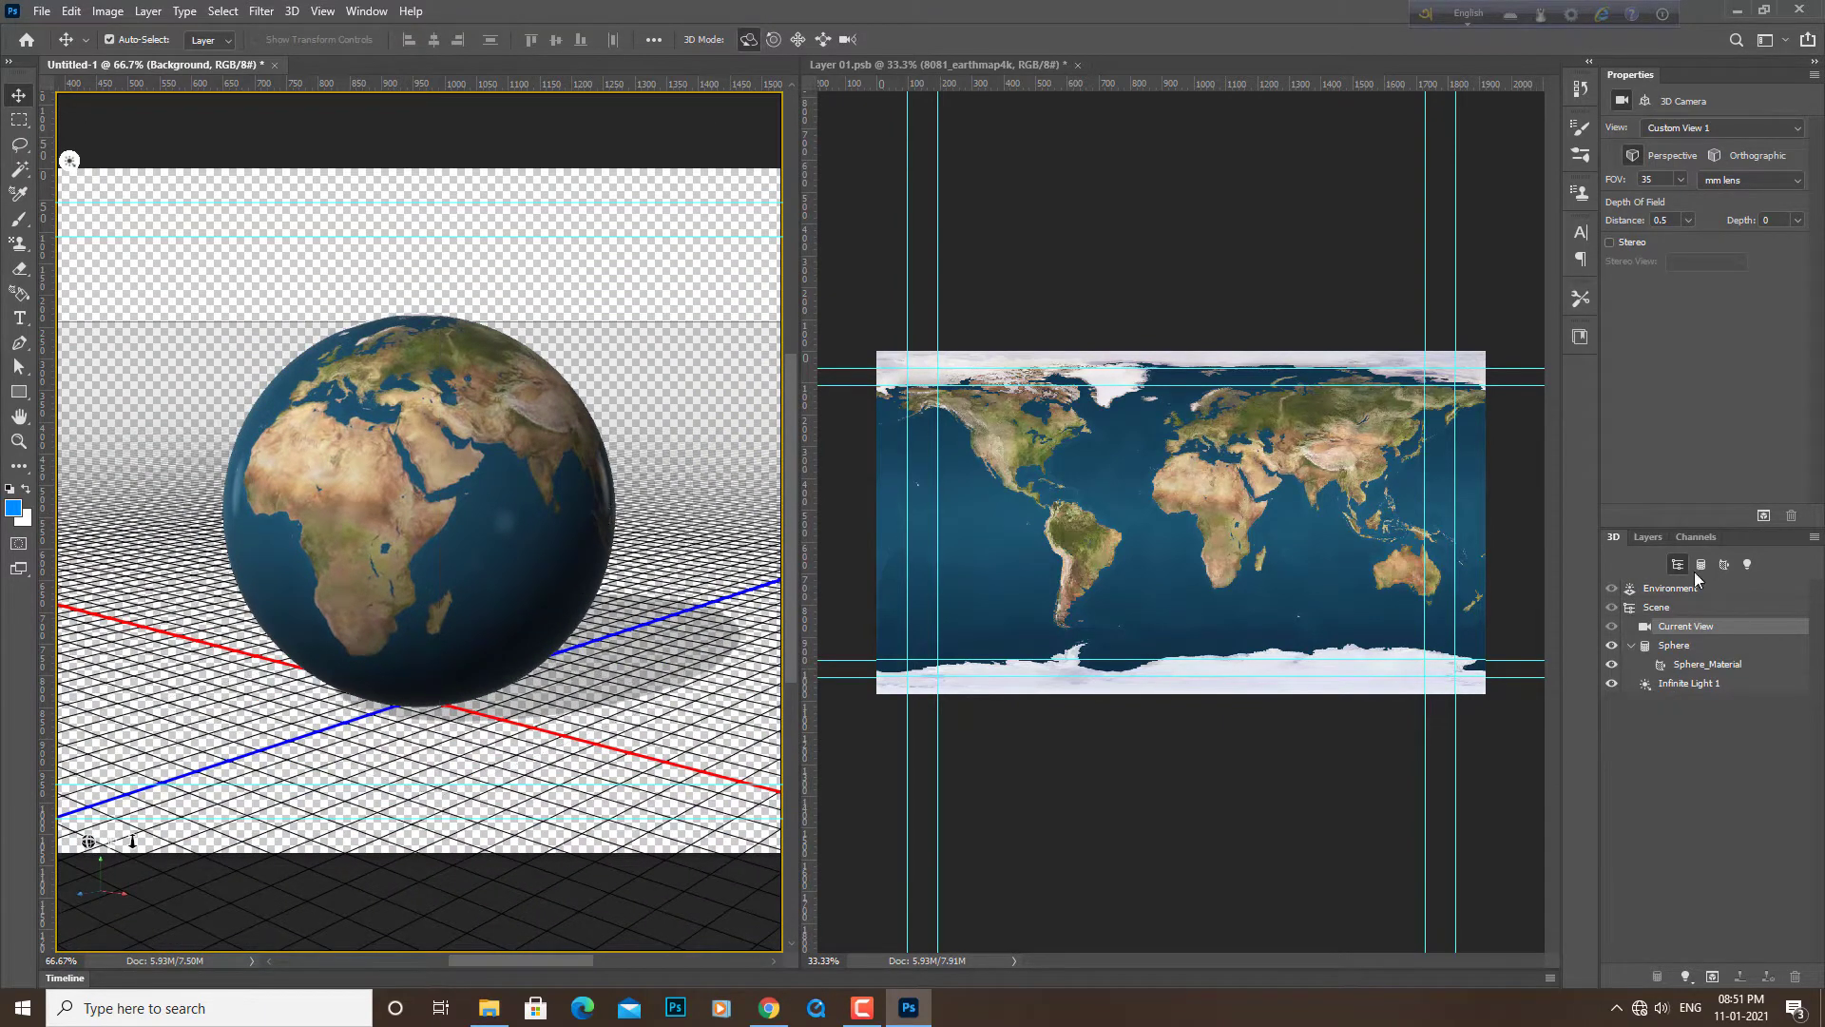
click(1648, 538)
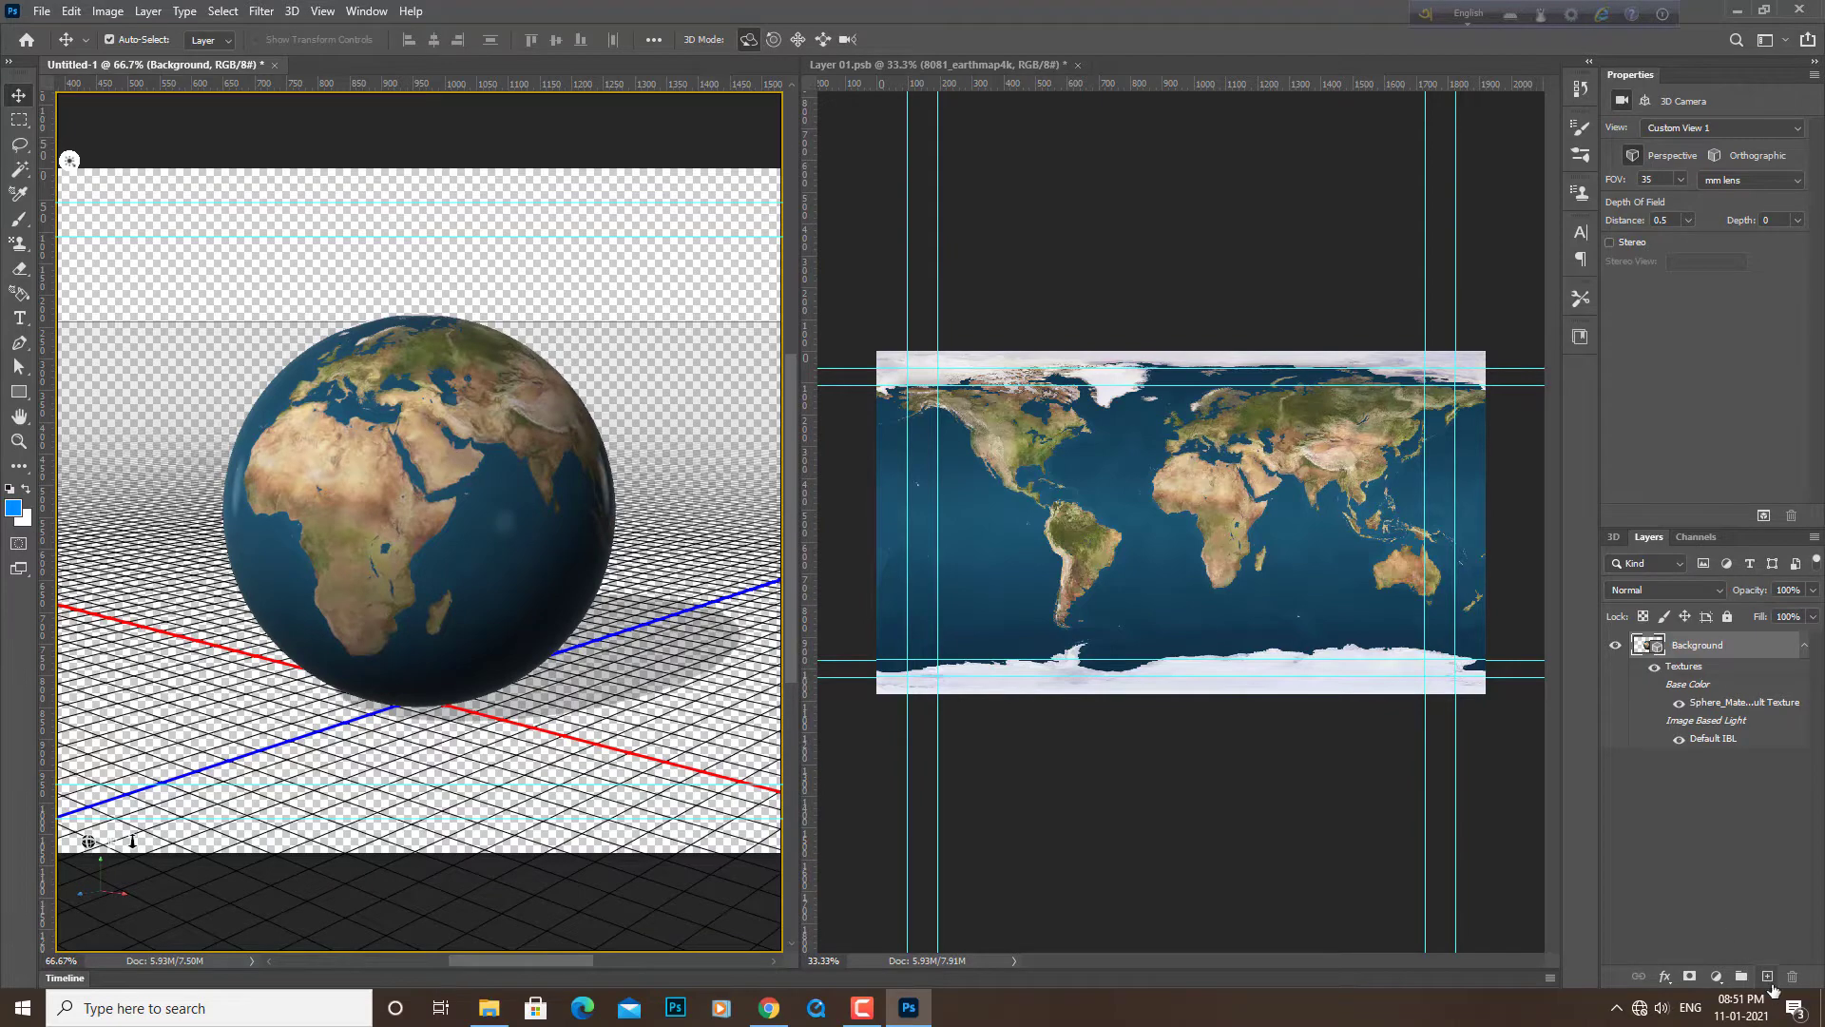
click(1767, 976)
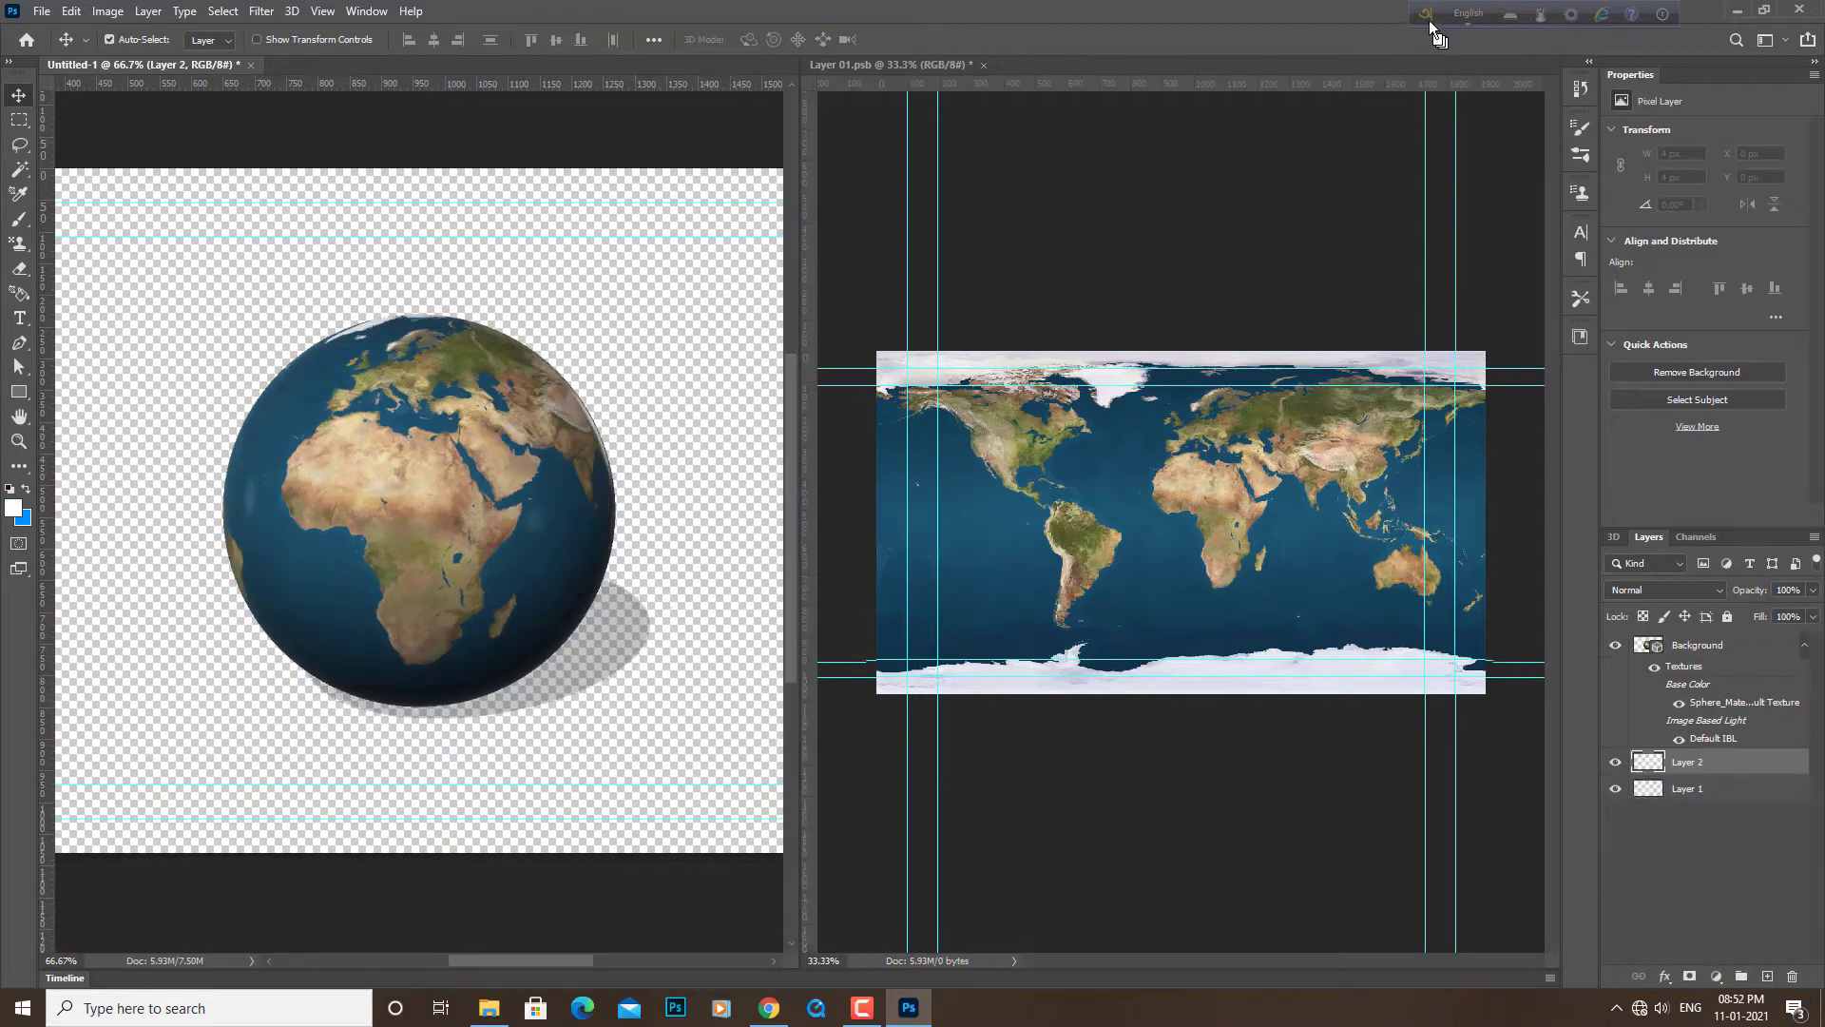
Open 1obj.psd and drag the globe layer from Untitled-1 into it beside the cup
click(1734, 12)
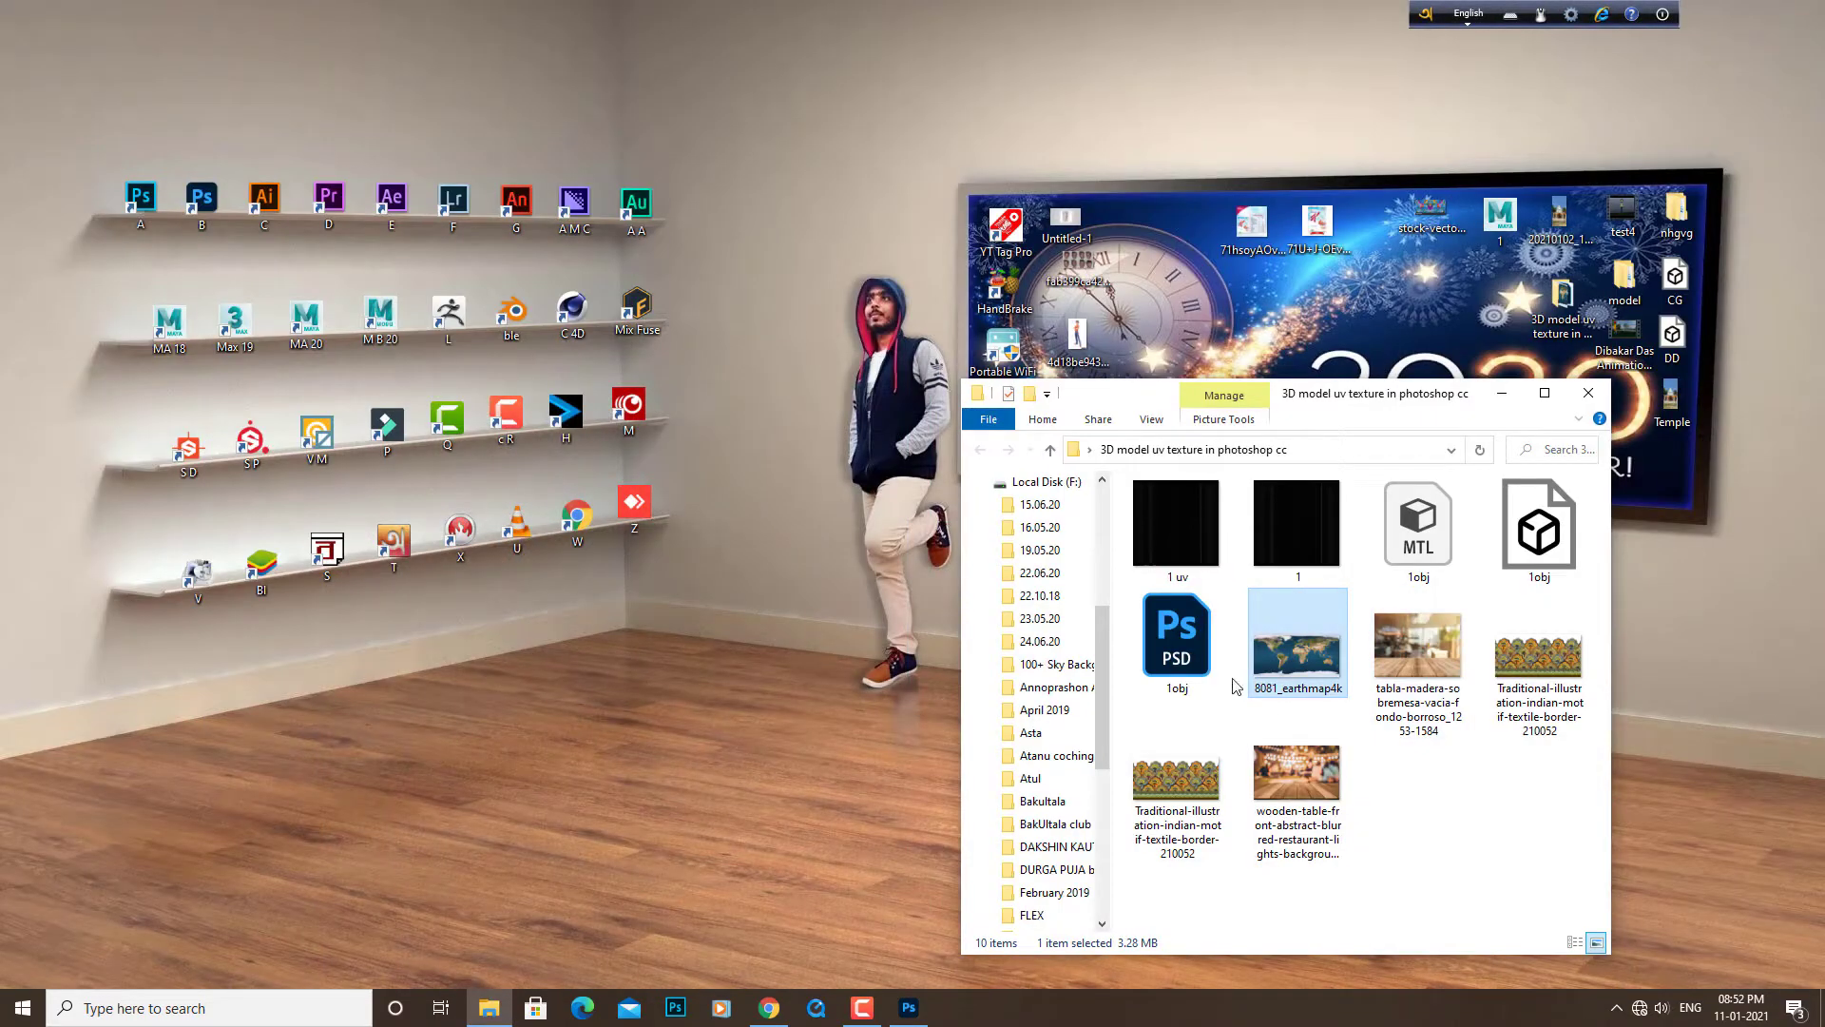
double_click(1203, 659)
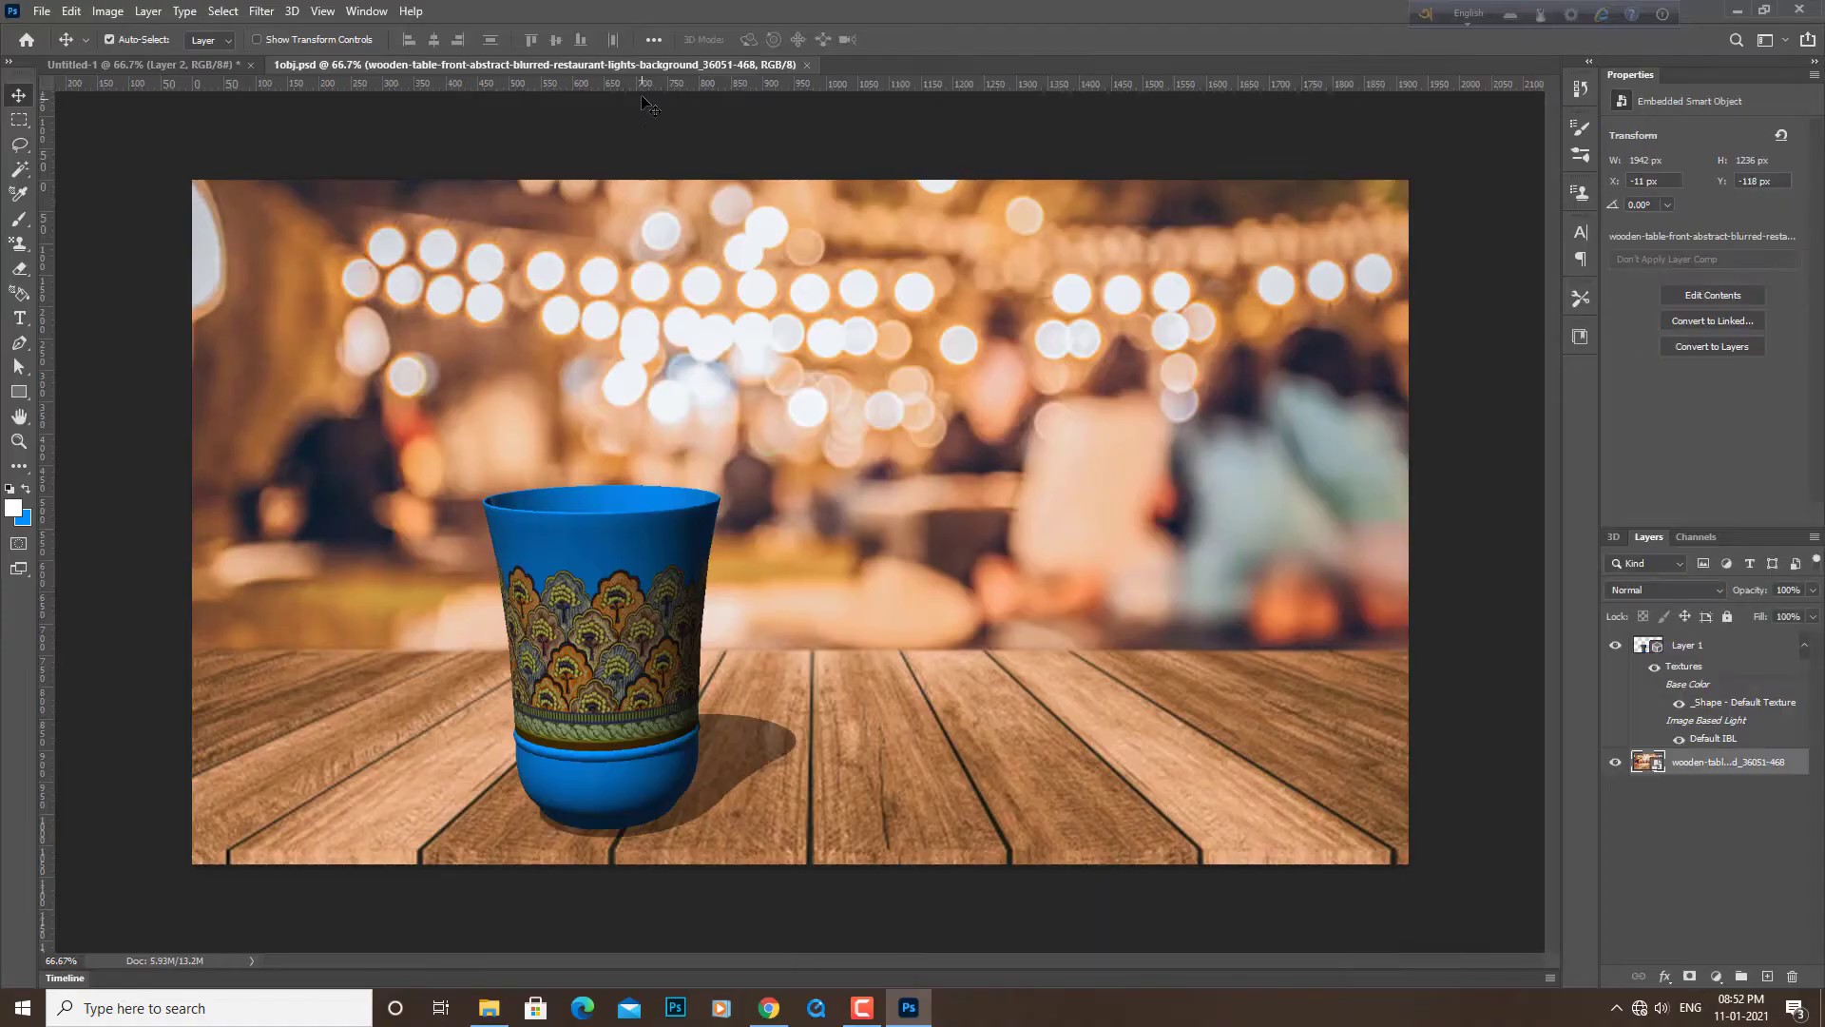
click(213, 63)
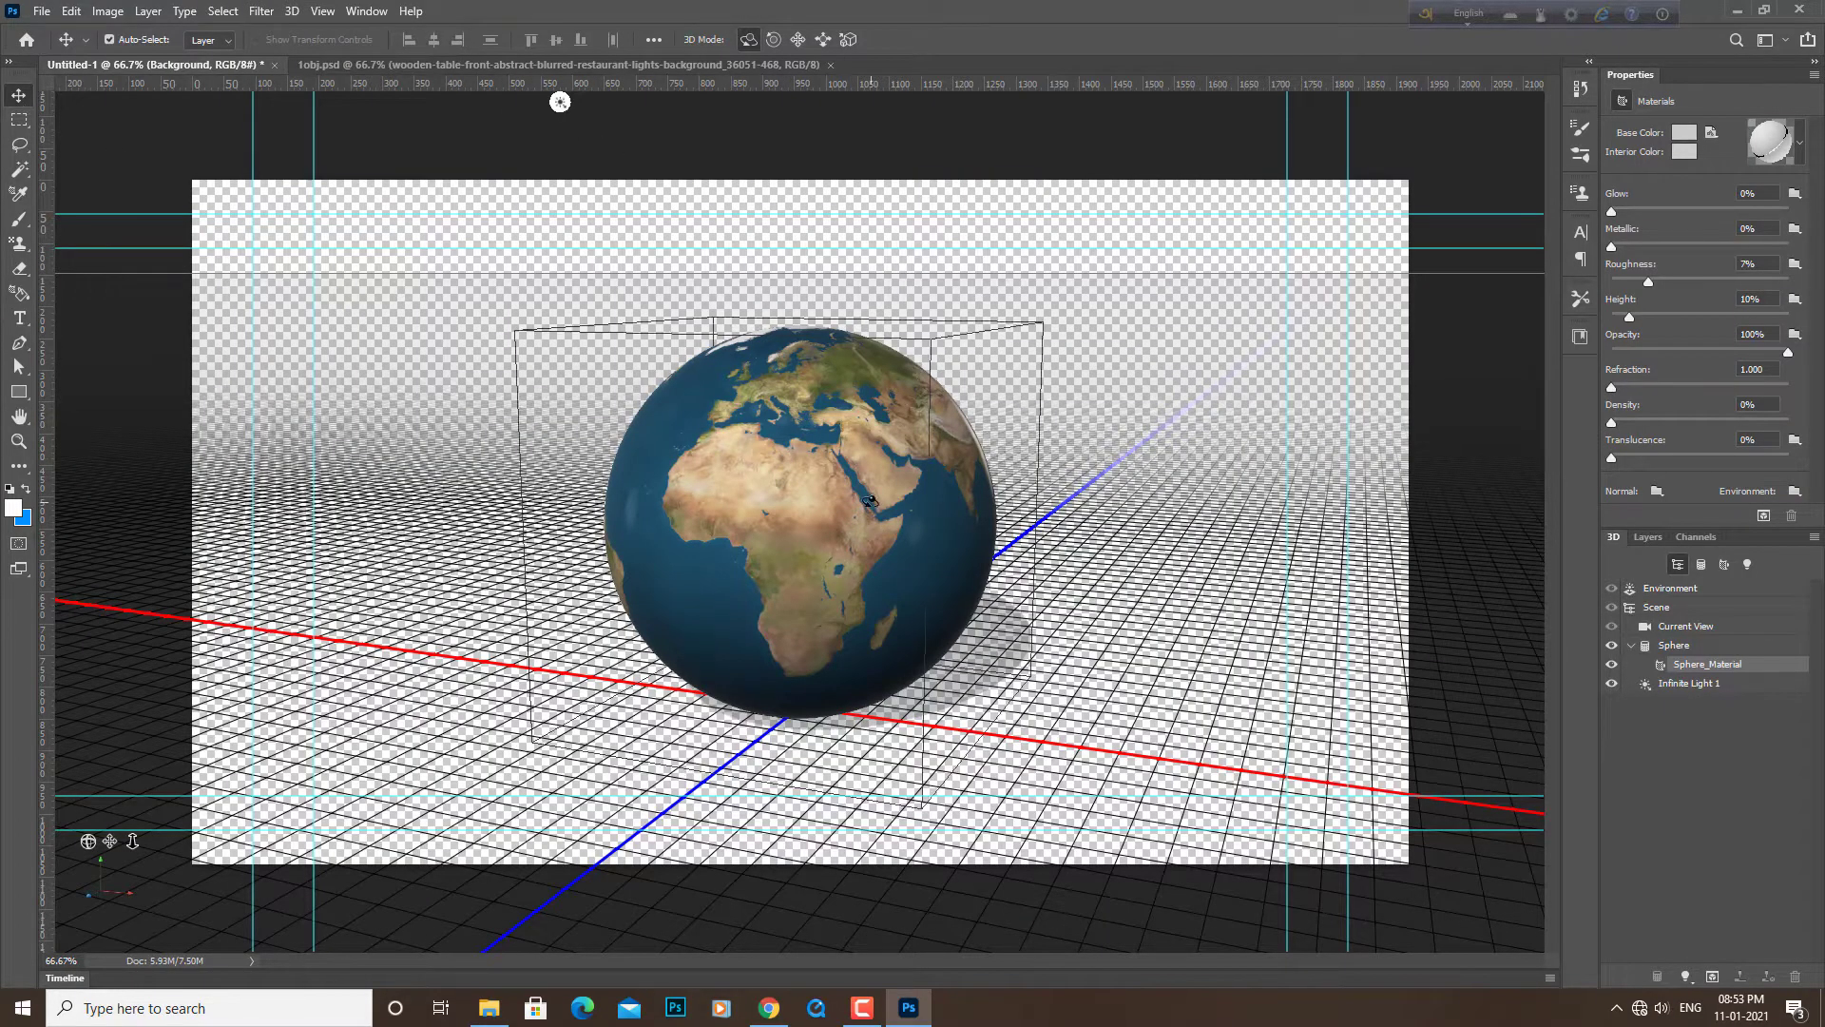
click(715, 388)
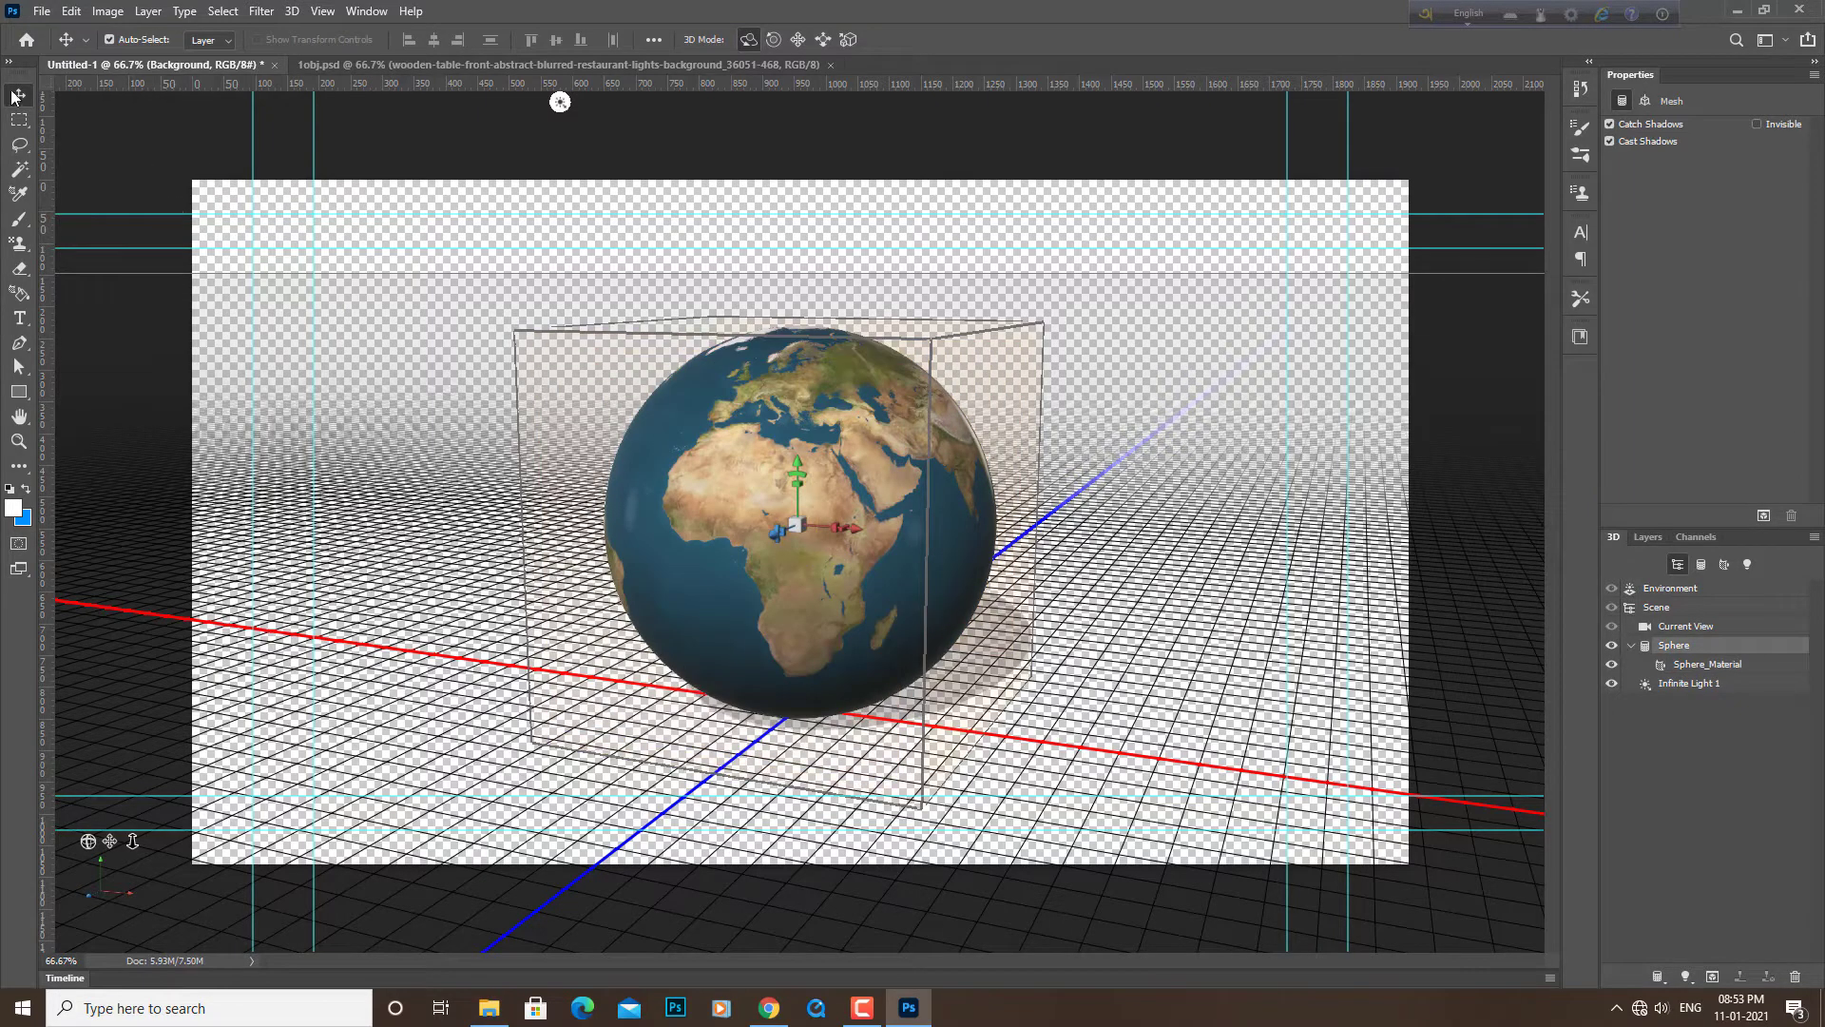
click(1646, 538)
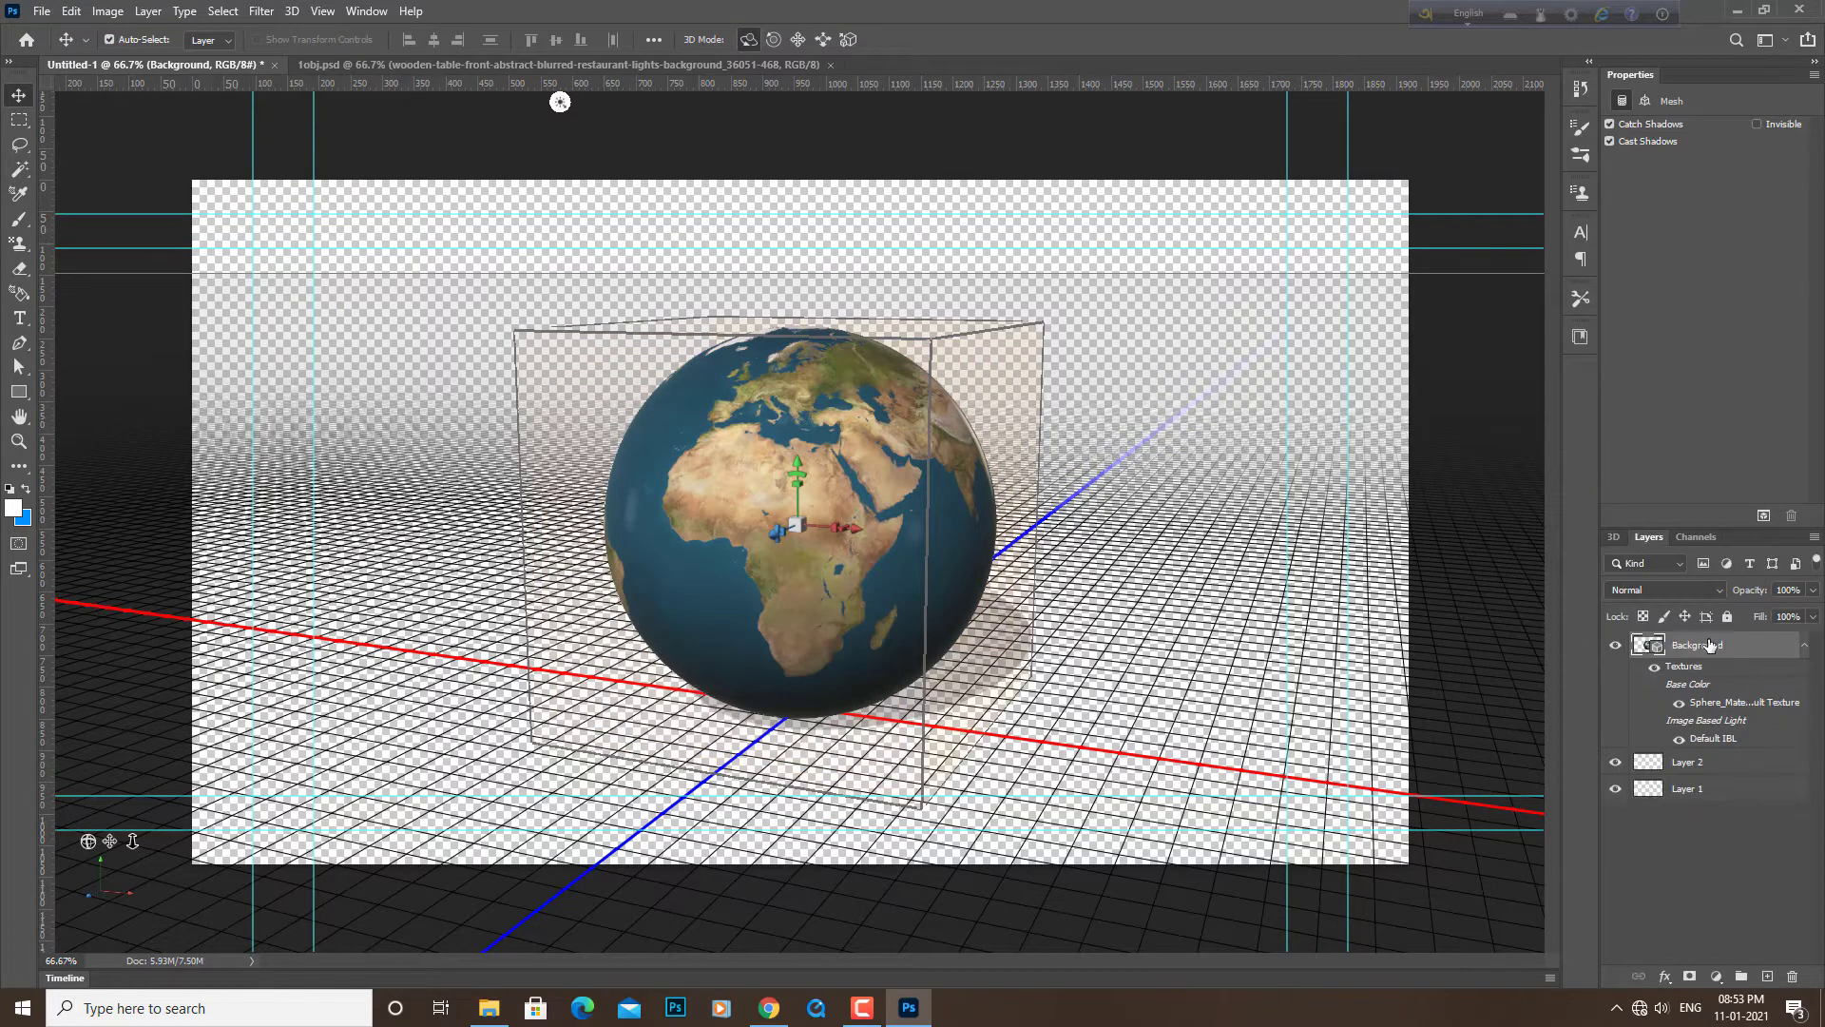
mouse_move(1709, 649)
mouse_down()
mouse_move(795, 343)
mouse_move(971, 466)
mouse_up()
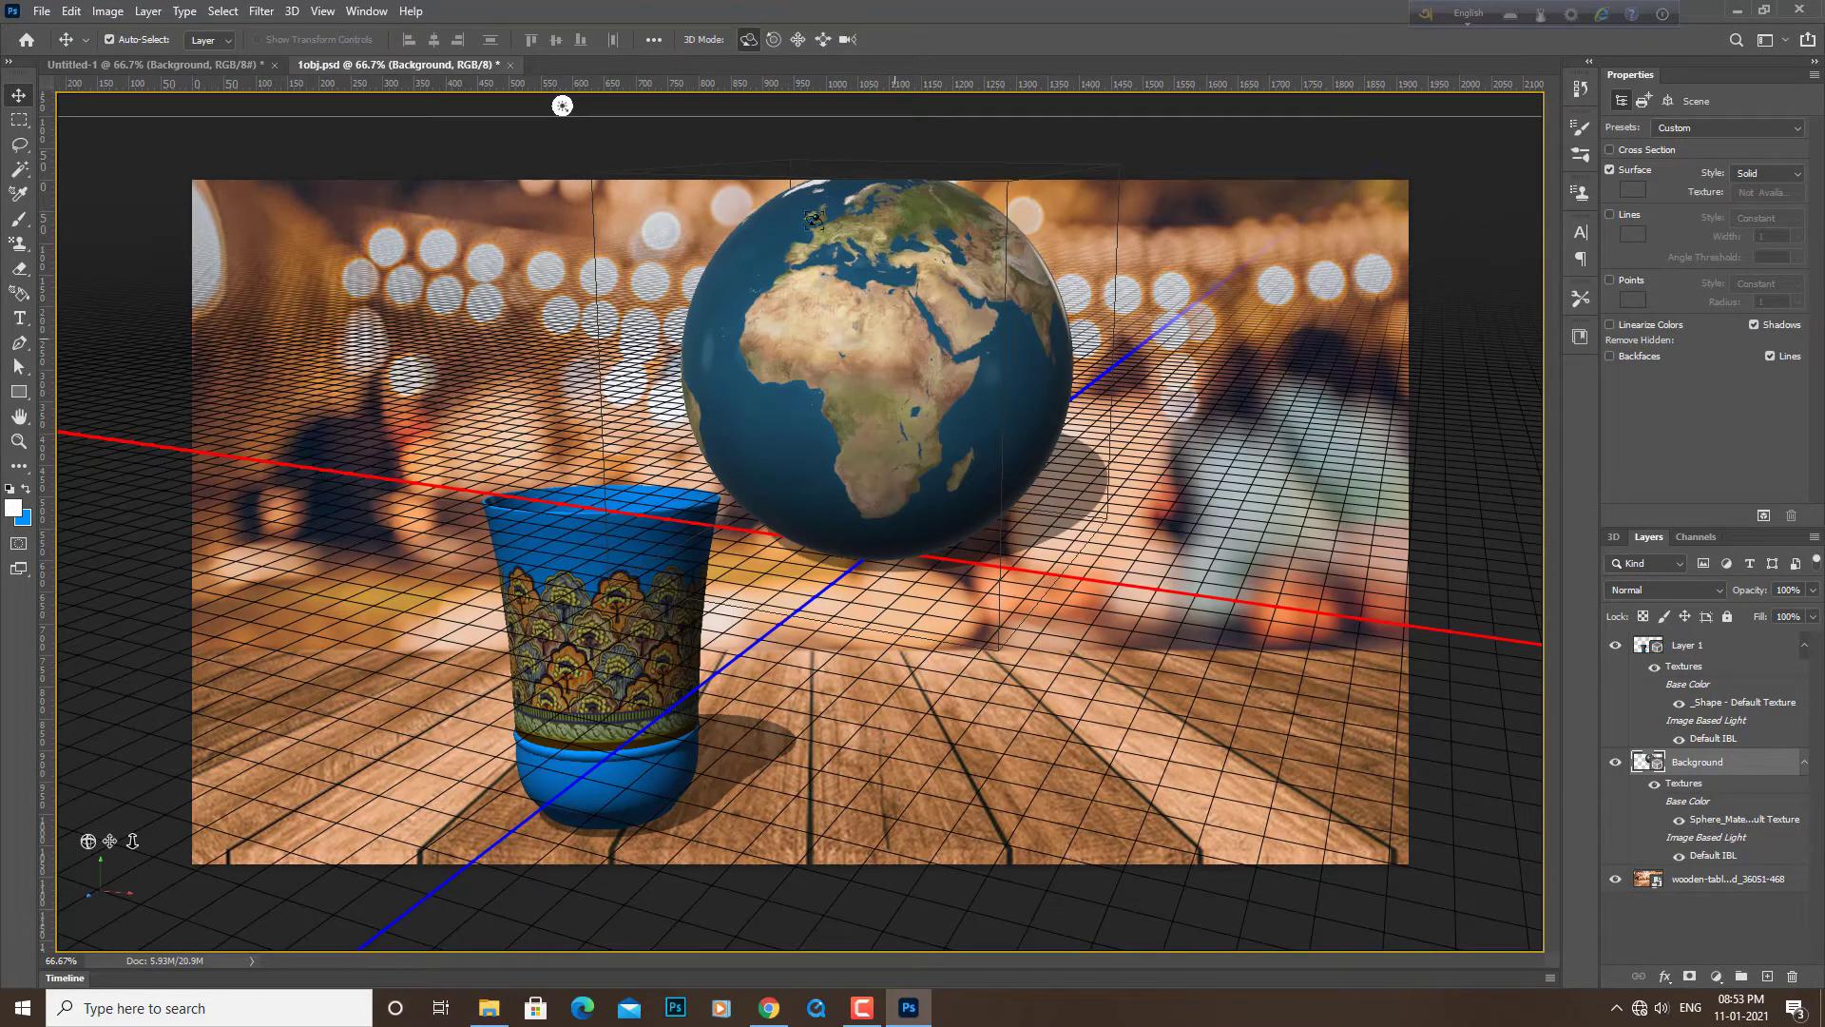
Dolly the camera back, move the globe down and right, and lower the horizon
drag(132, 840, 130, 666)
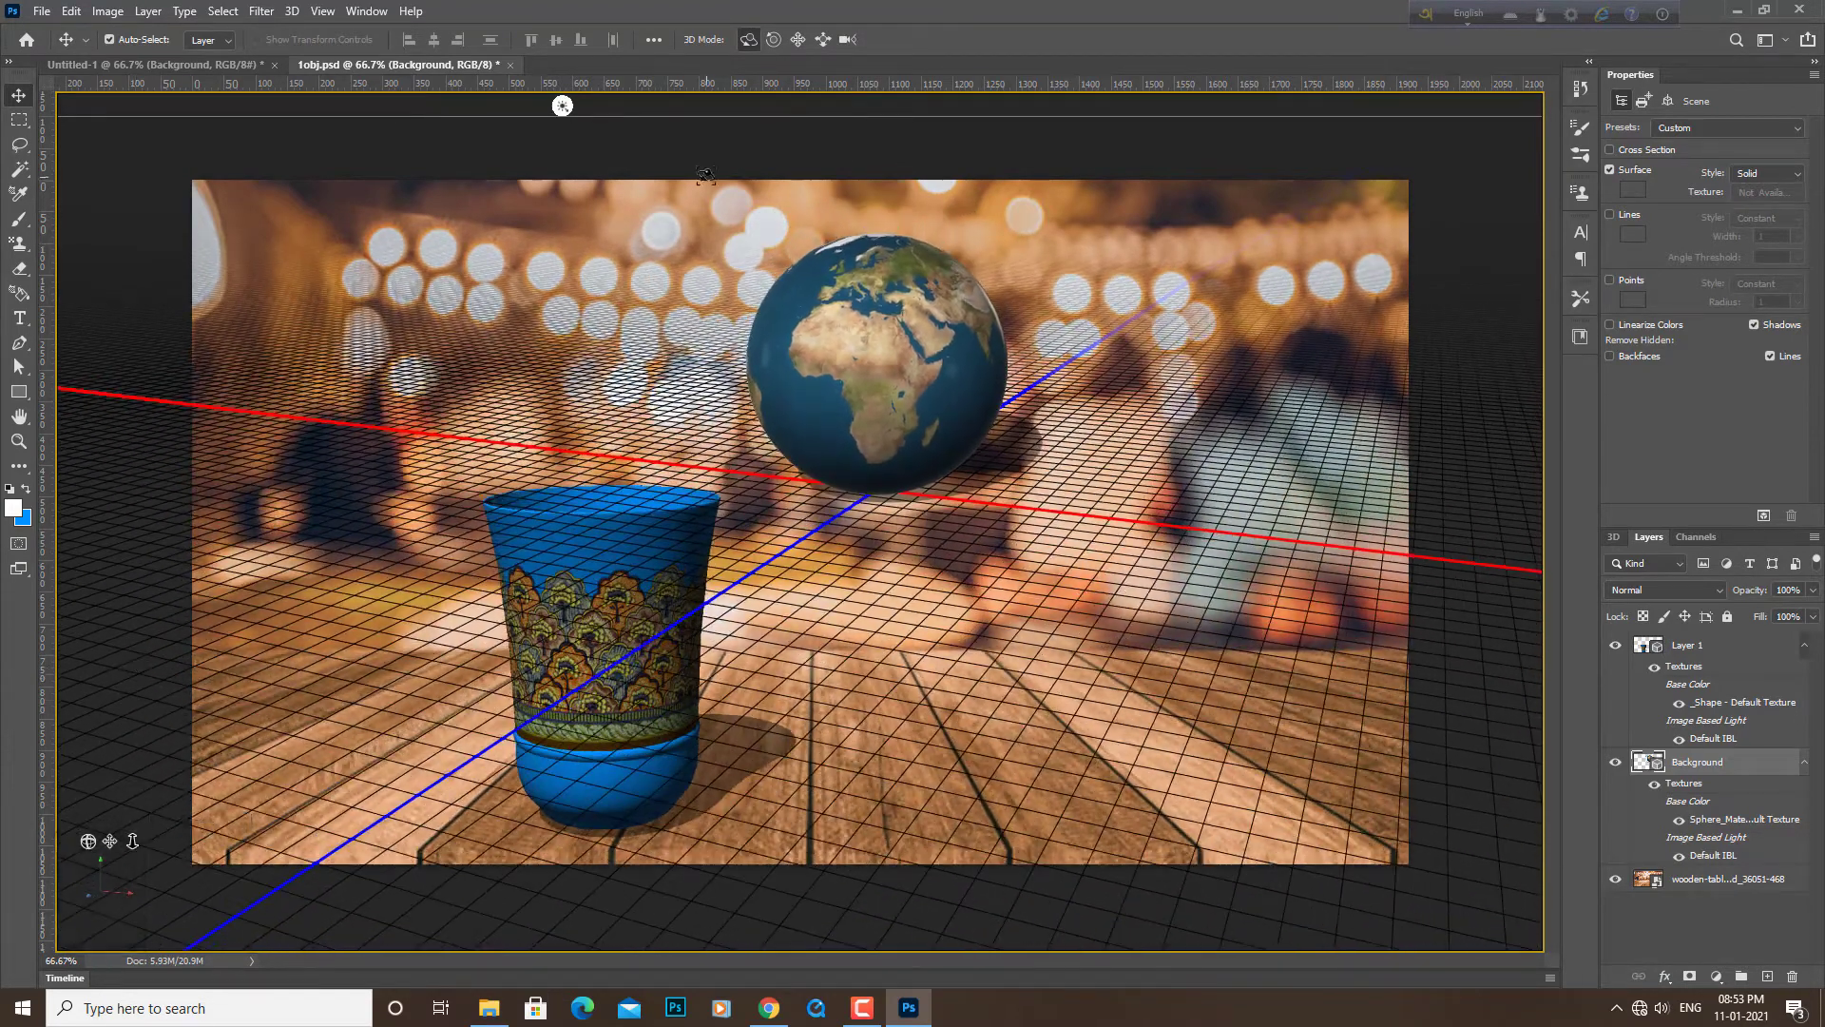
click(798, 41)
mouse_move(876, 380)
mouse_down()
mouse_move(962, 624)
mouse_move(962, 211)
mouse_up()
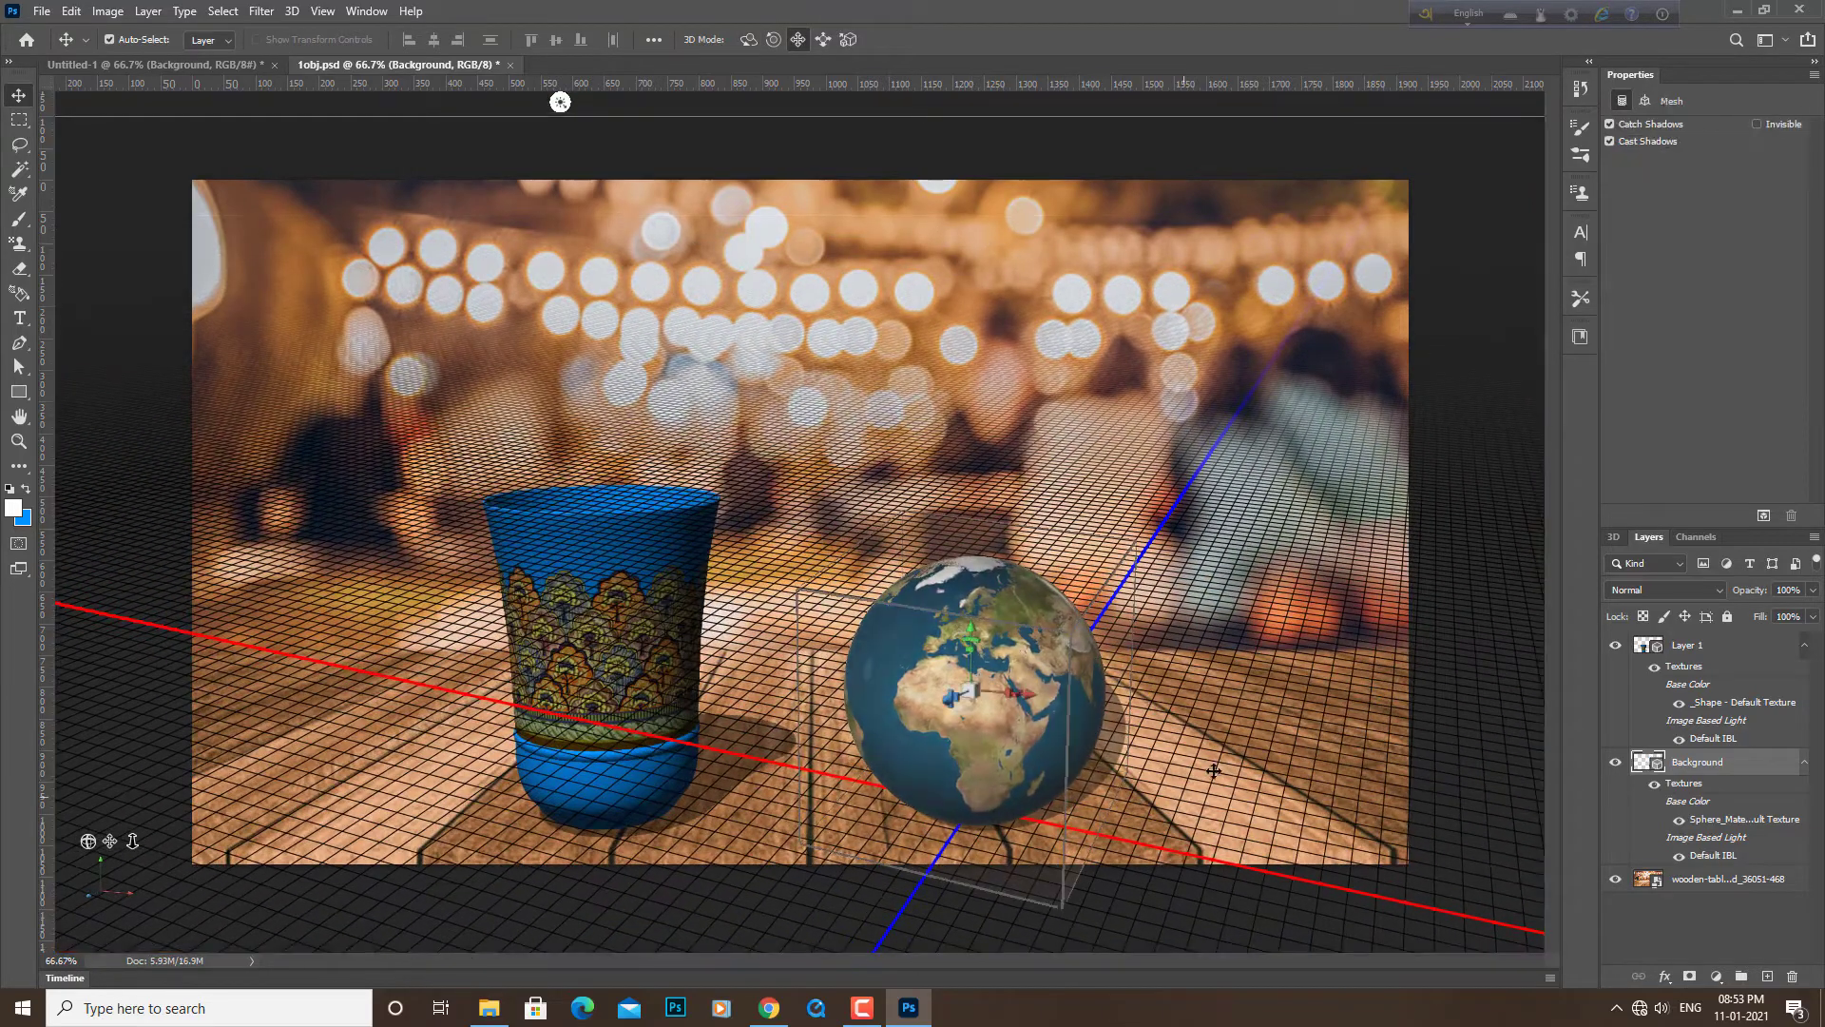
mouse_move(962, 317)
mouse_down()
mouse_move(1280, 808)
mouse_move(1298, 797)
mouse_up()
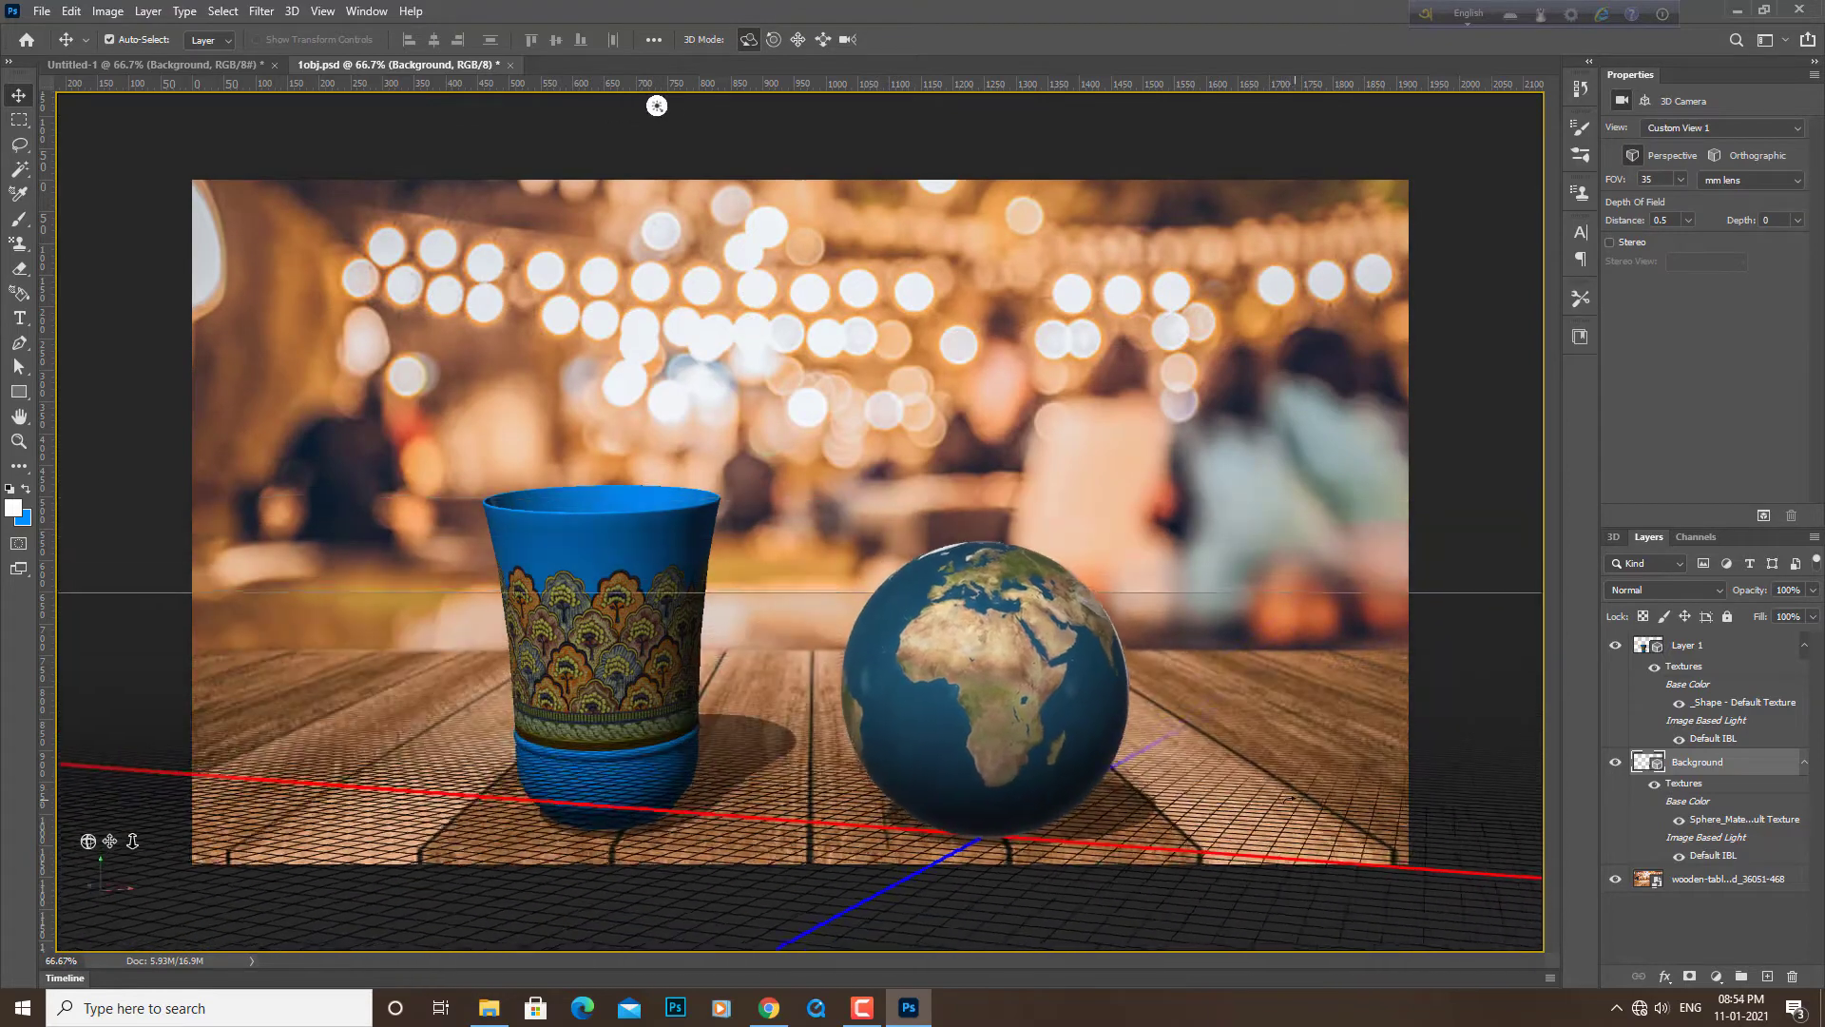
Select the globe, slide it slightly up and right, and show the 3D objects and lights list
click(1039, 688)
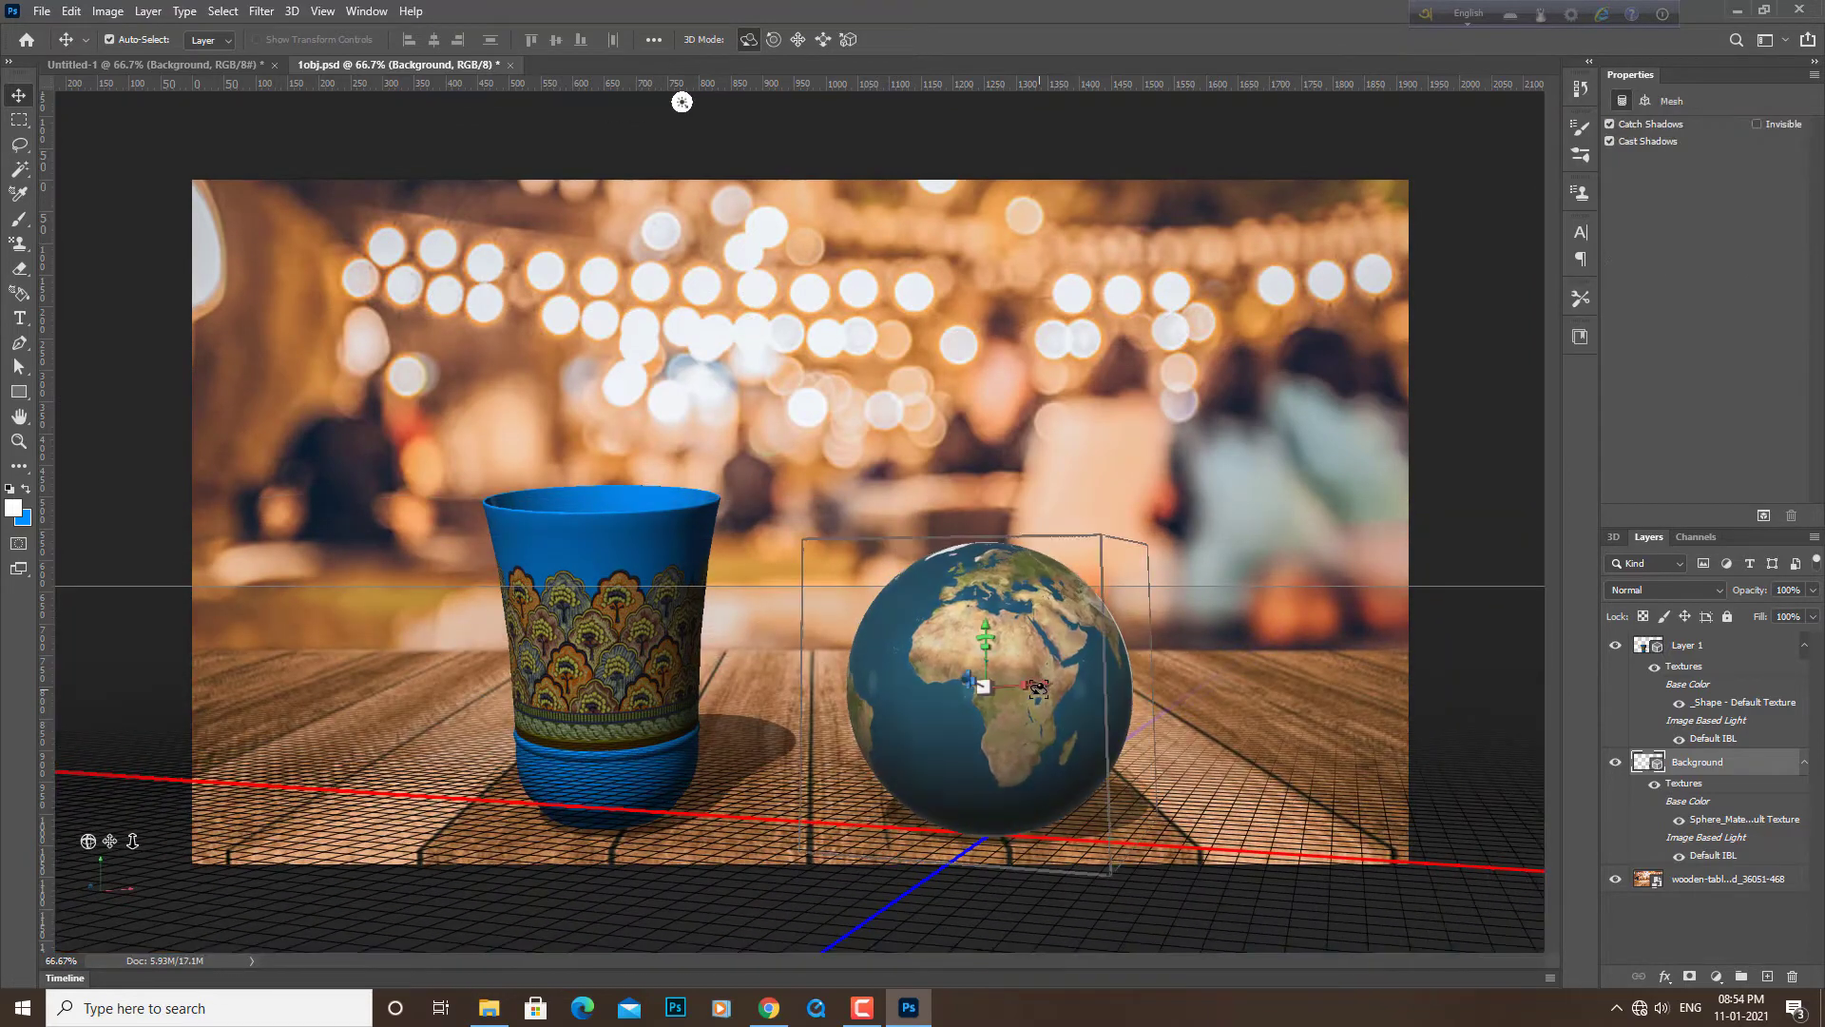
click(795, 42)
drag(984, 686, 1036, 670)
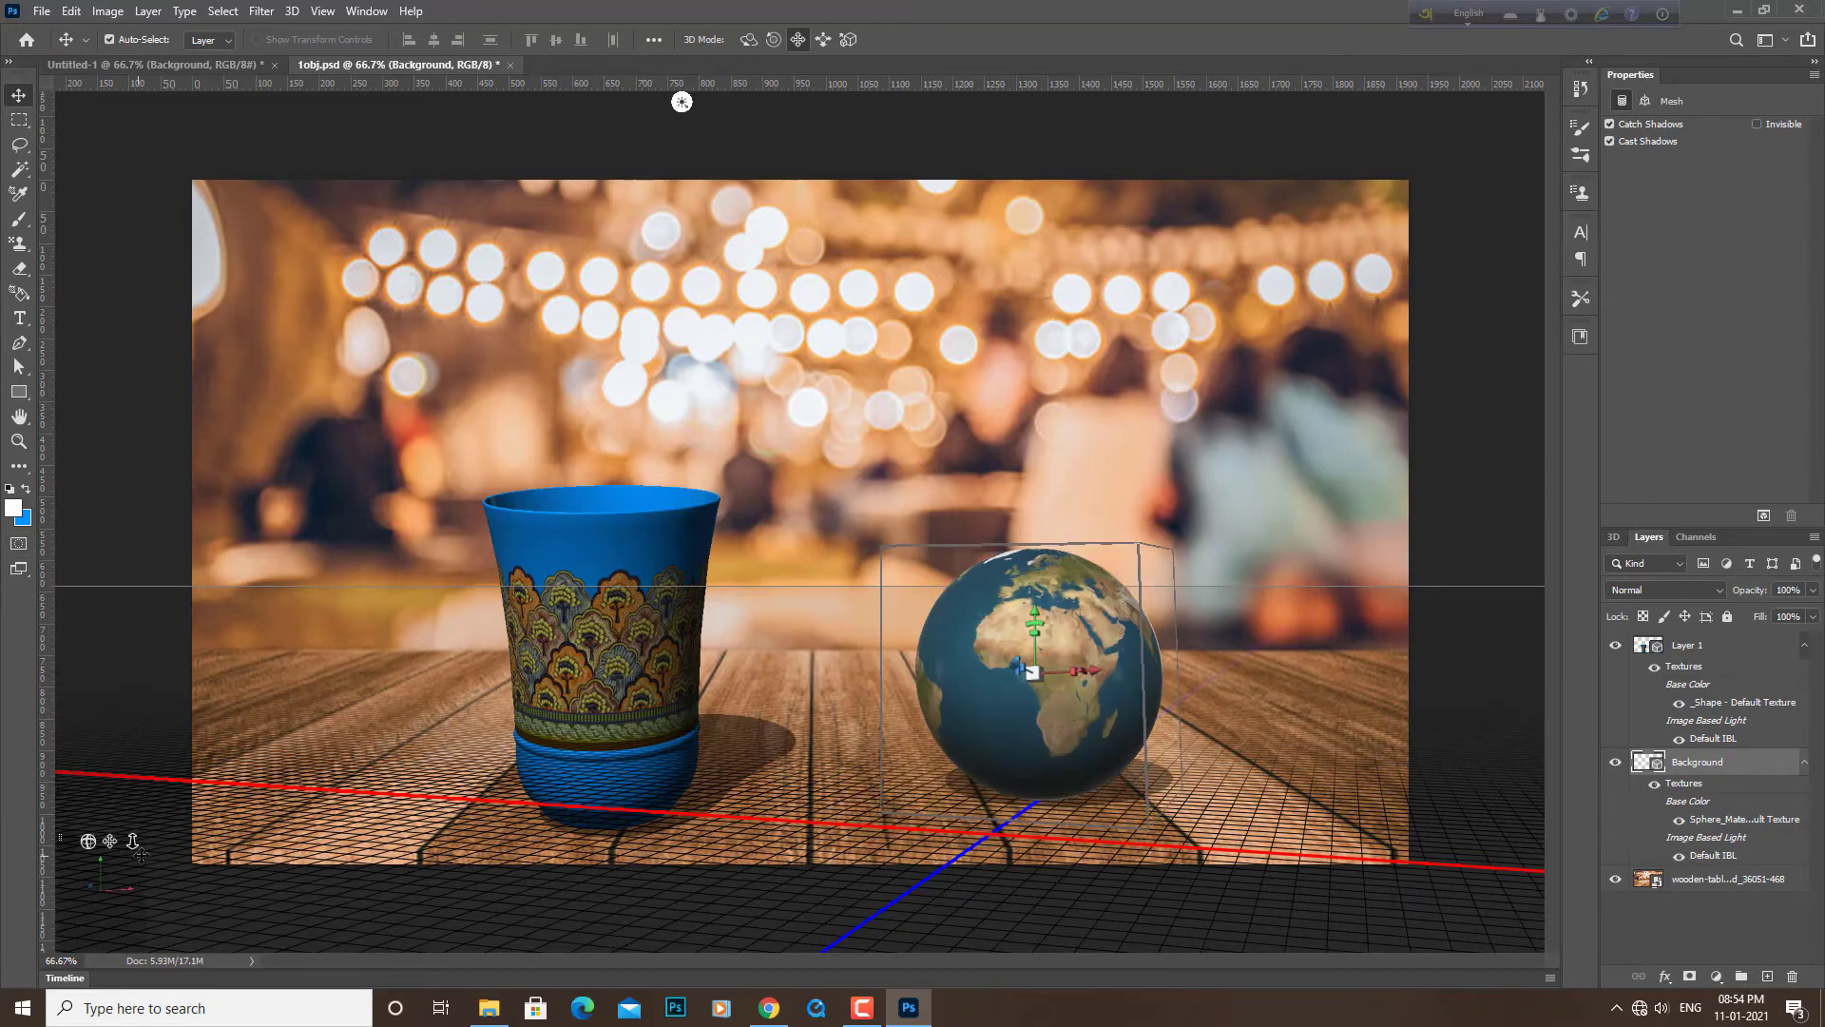
drag(141, 855, 141, 836)
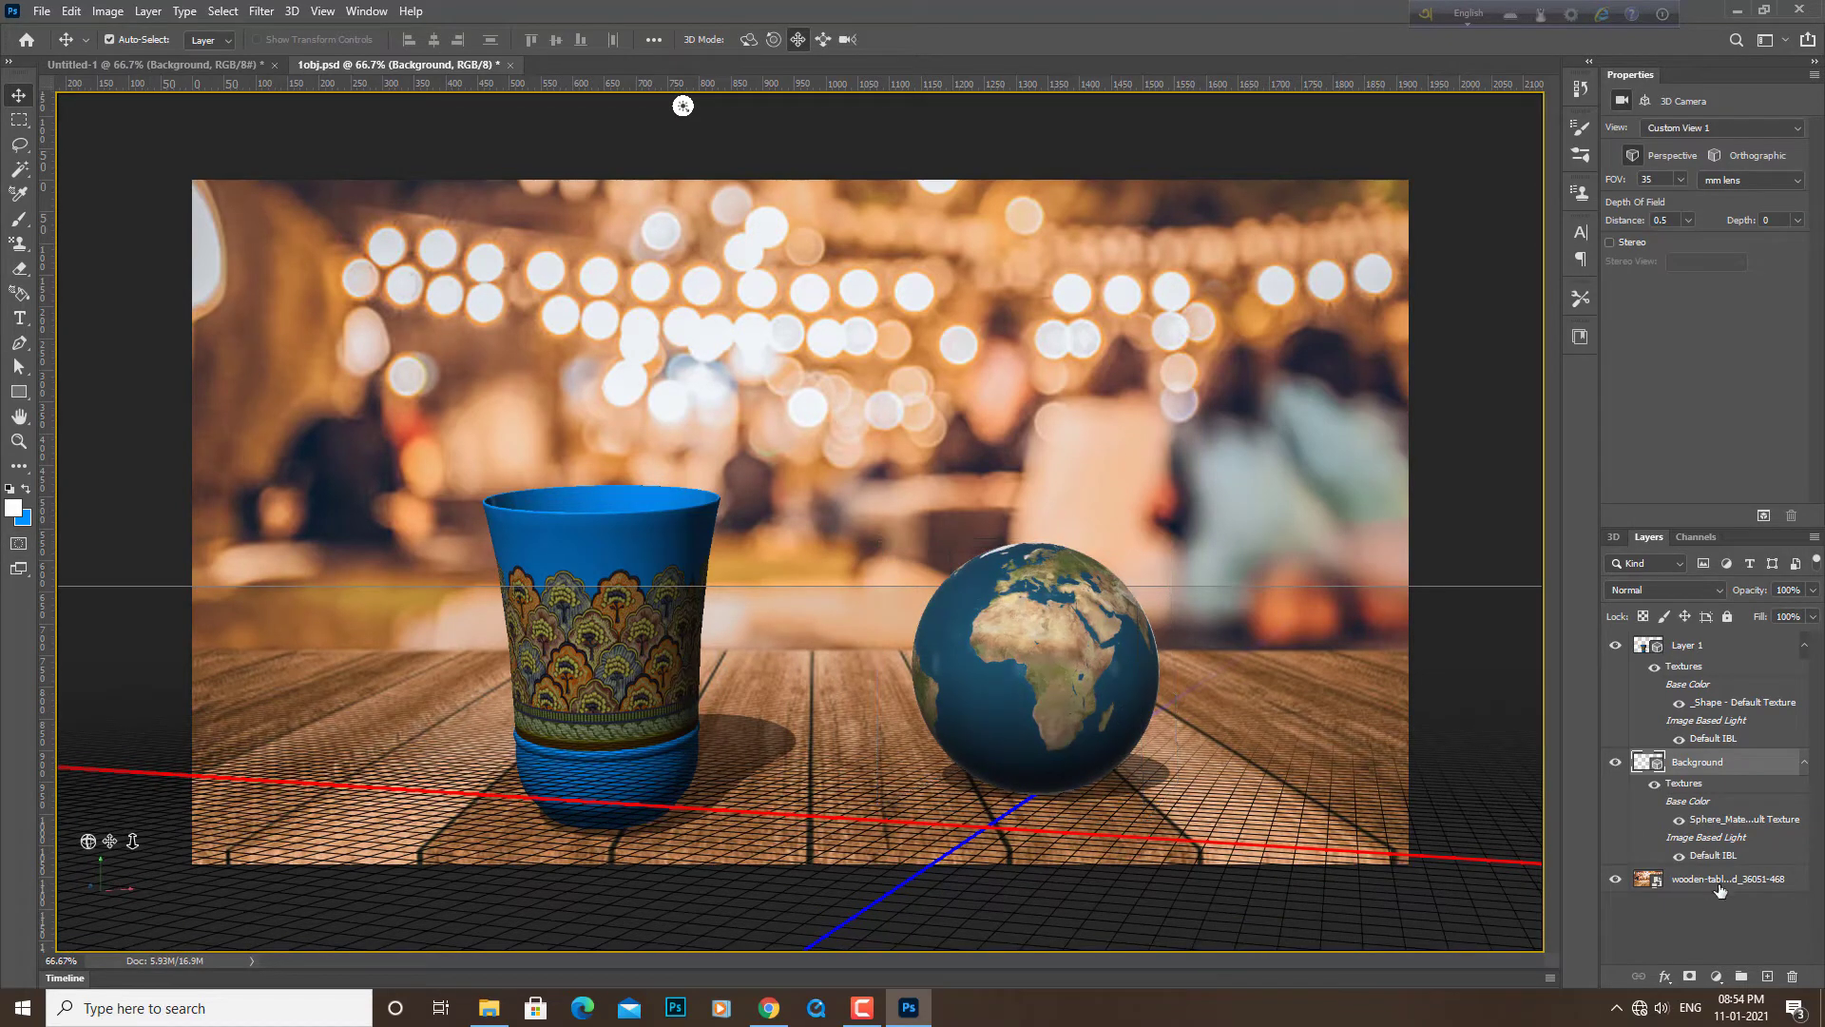
click(1613, 536)
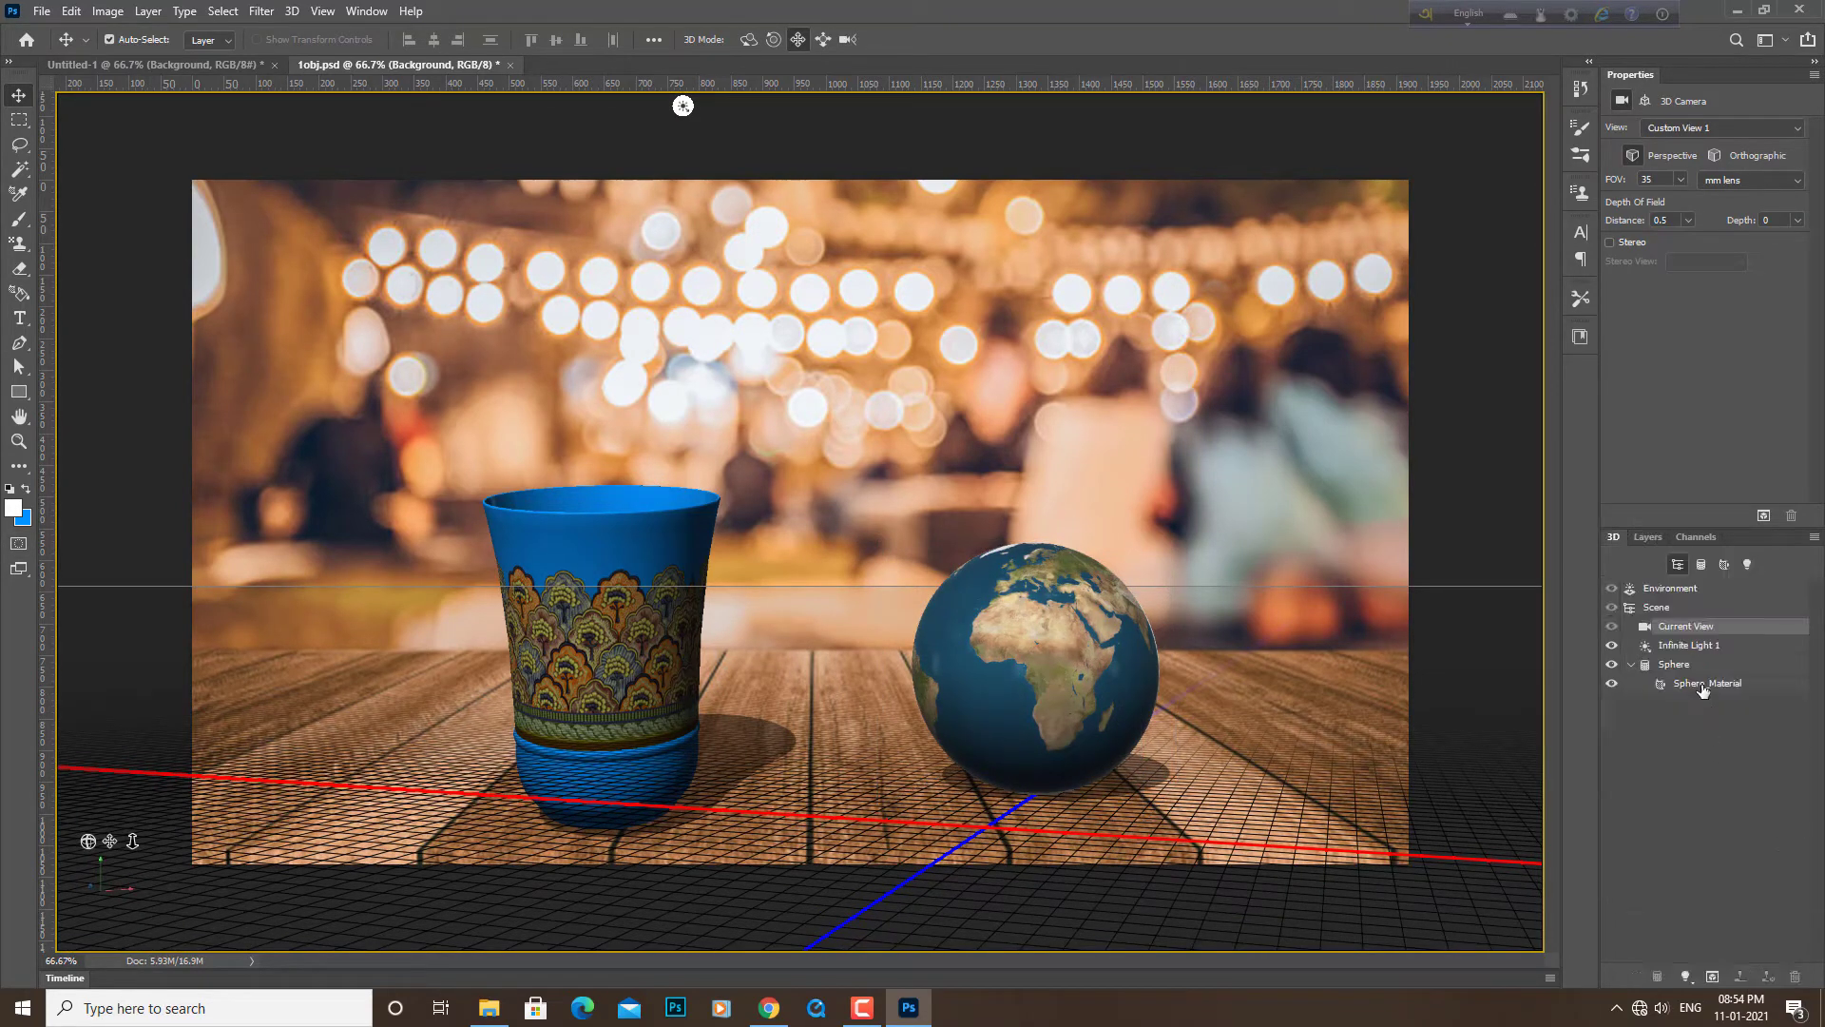
Browse the sphere material, infinite light and camera, then select the wooden-table background layer
click(1702, 685)
click(1689, 647)
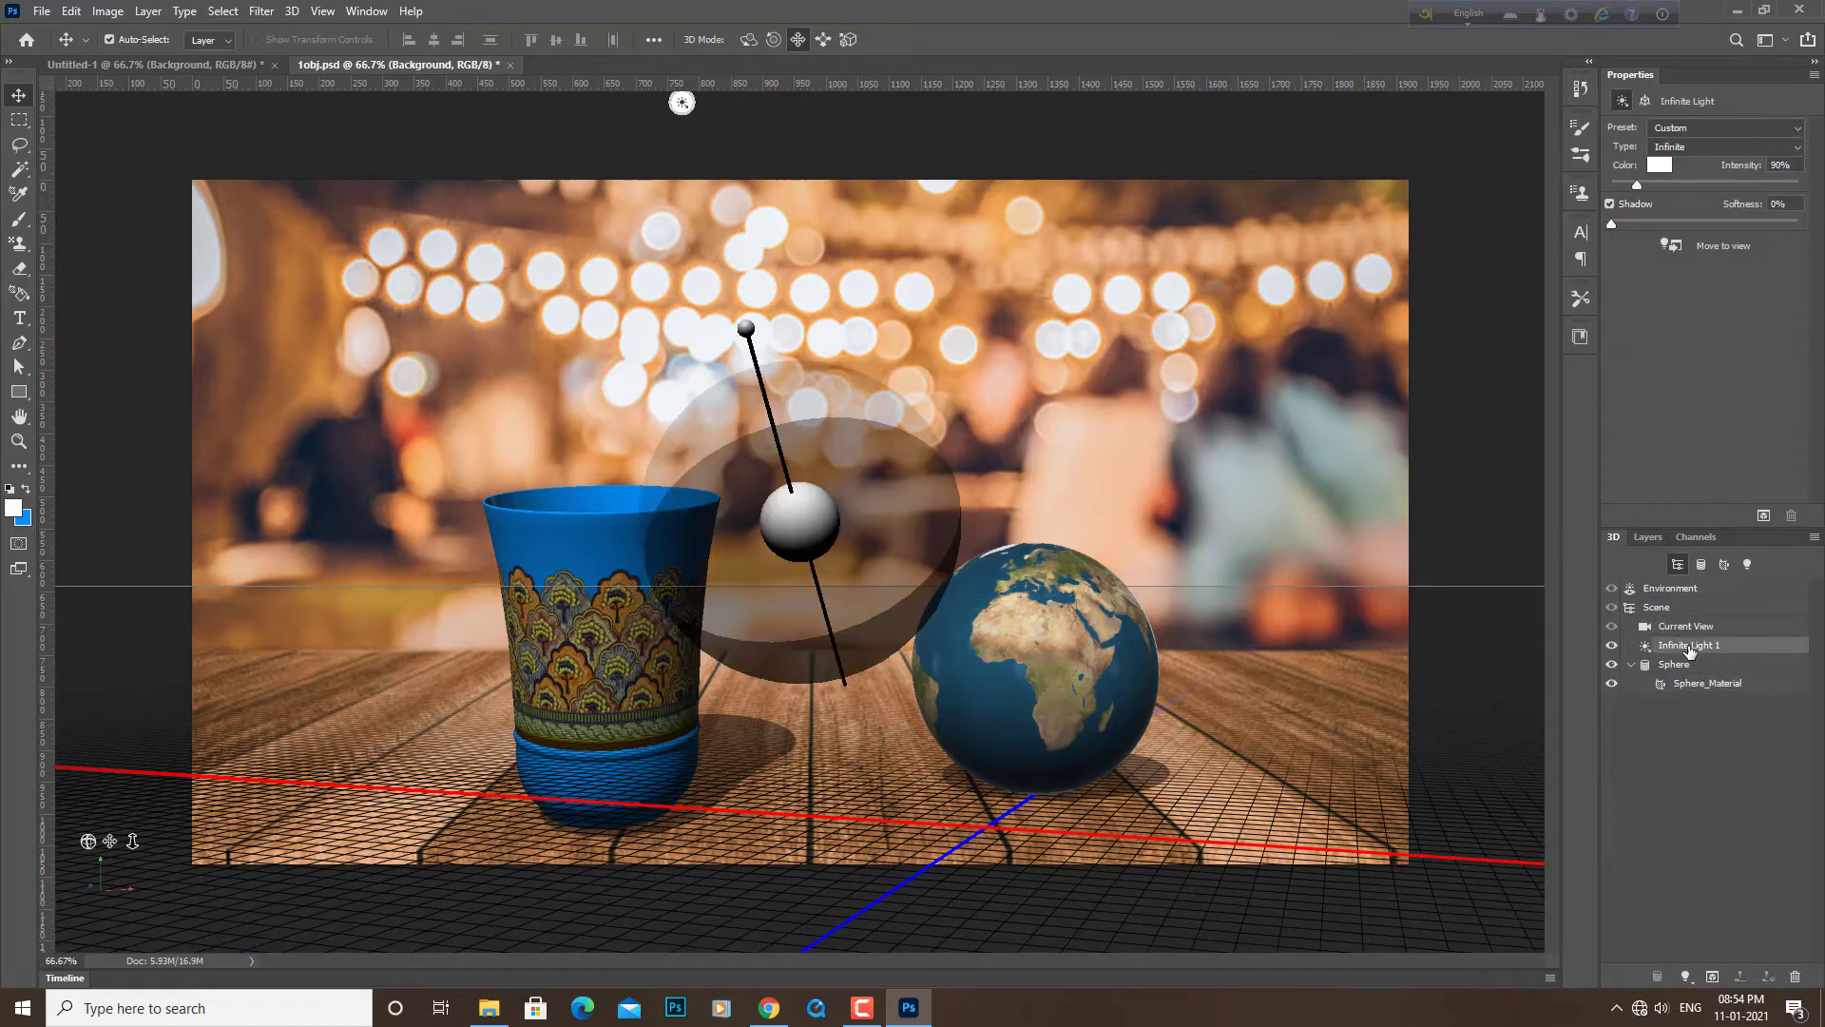
click(1690, 627)
click(1645, 538)
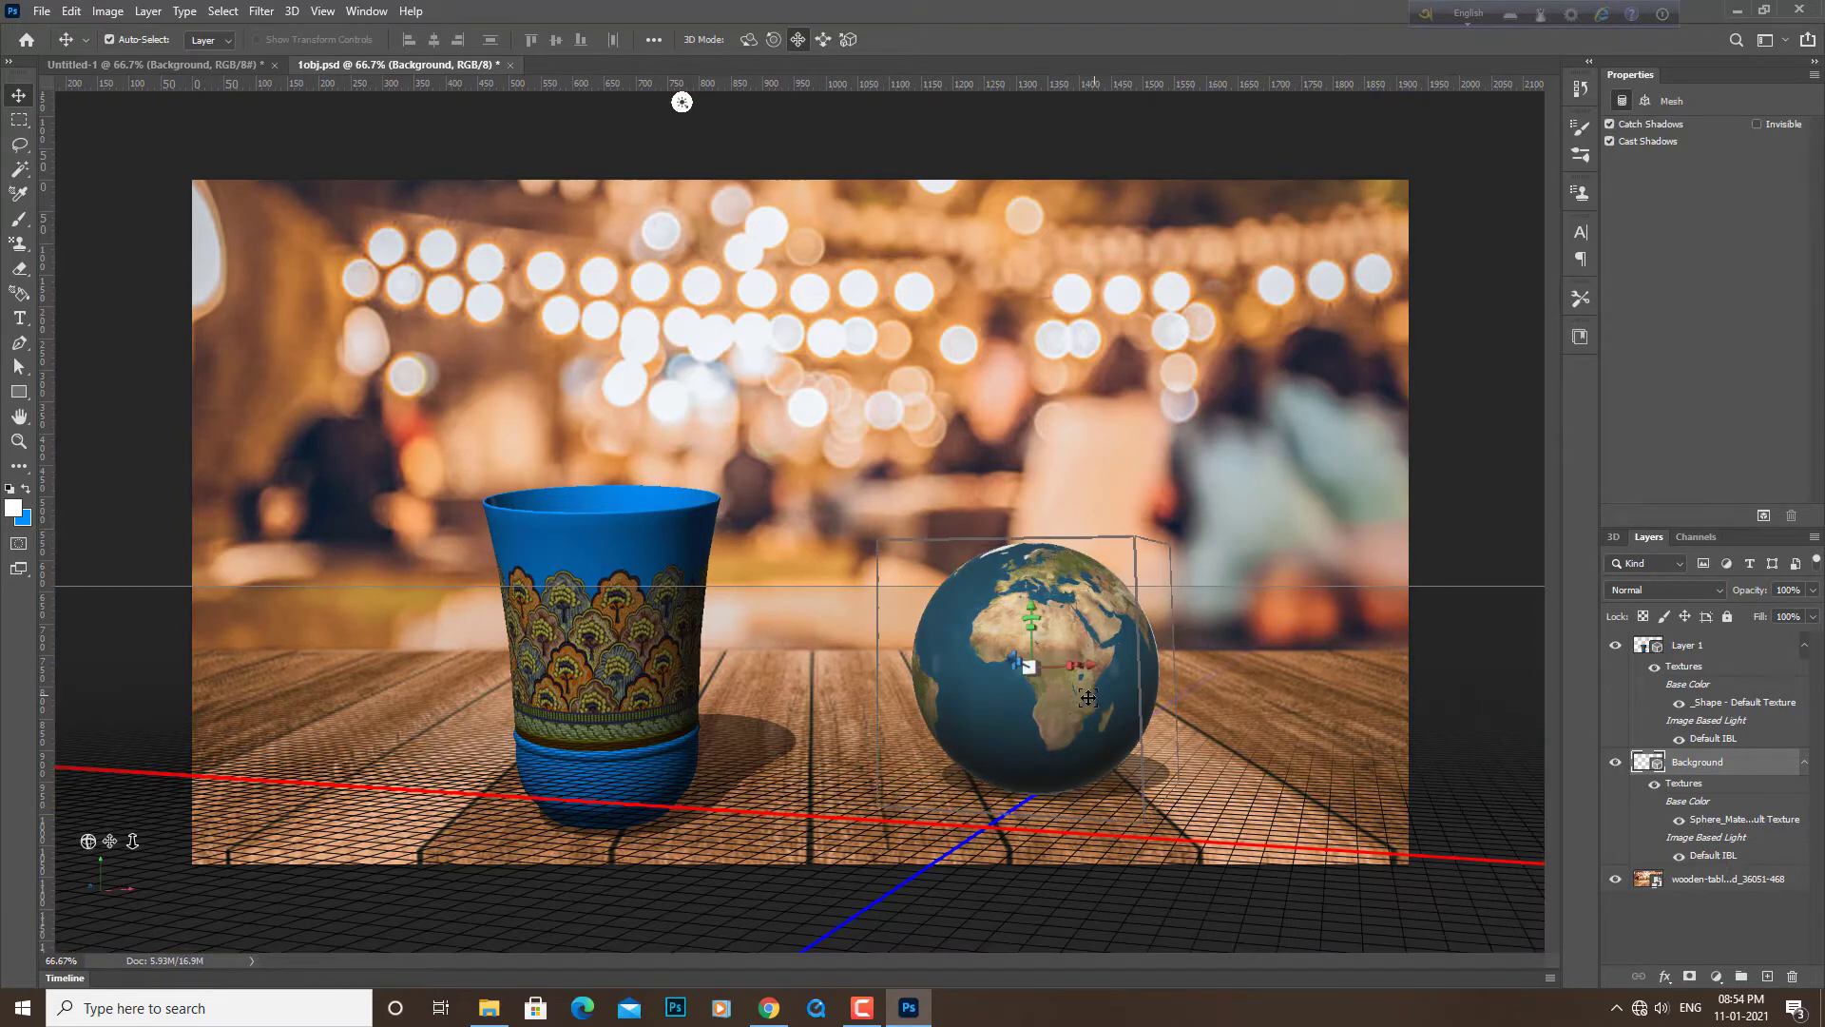
click(1717, 882)
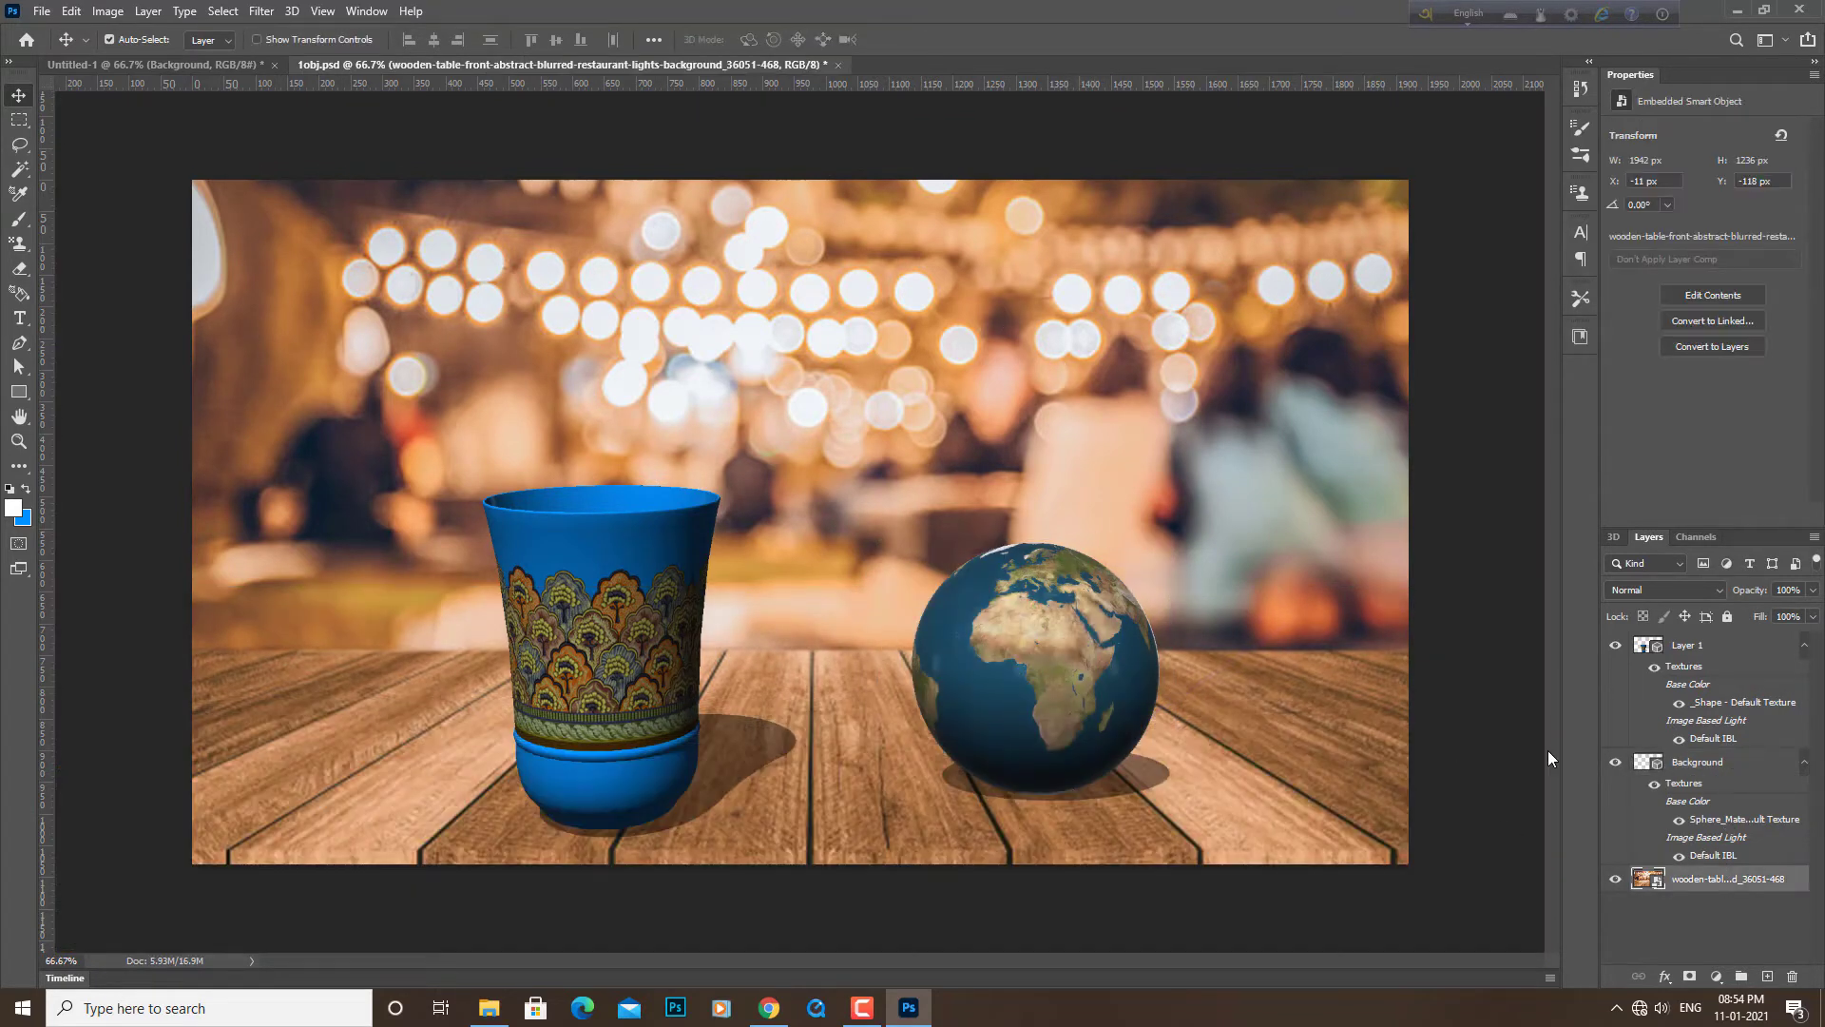
Re-angle Infinite Light 1 by dragging its direction handle, then reselect the background layer
click(683, 106)
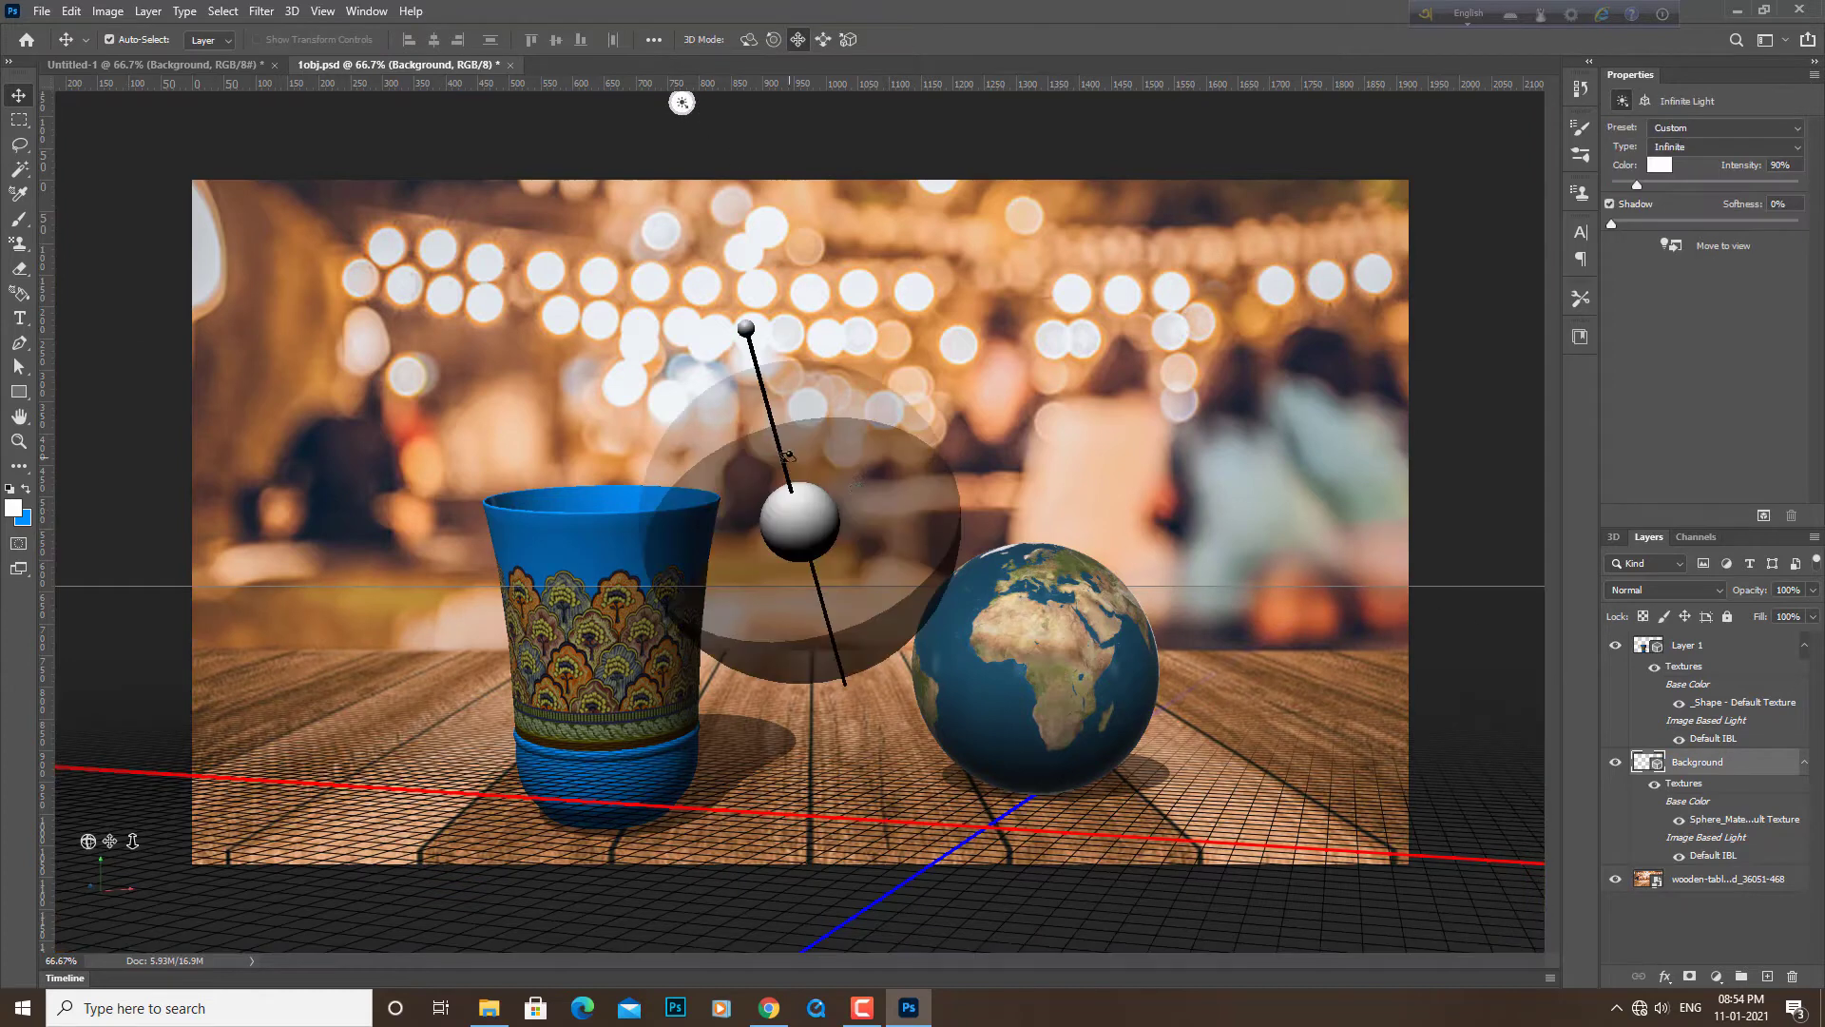
drag(750, 326, 715, 399)
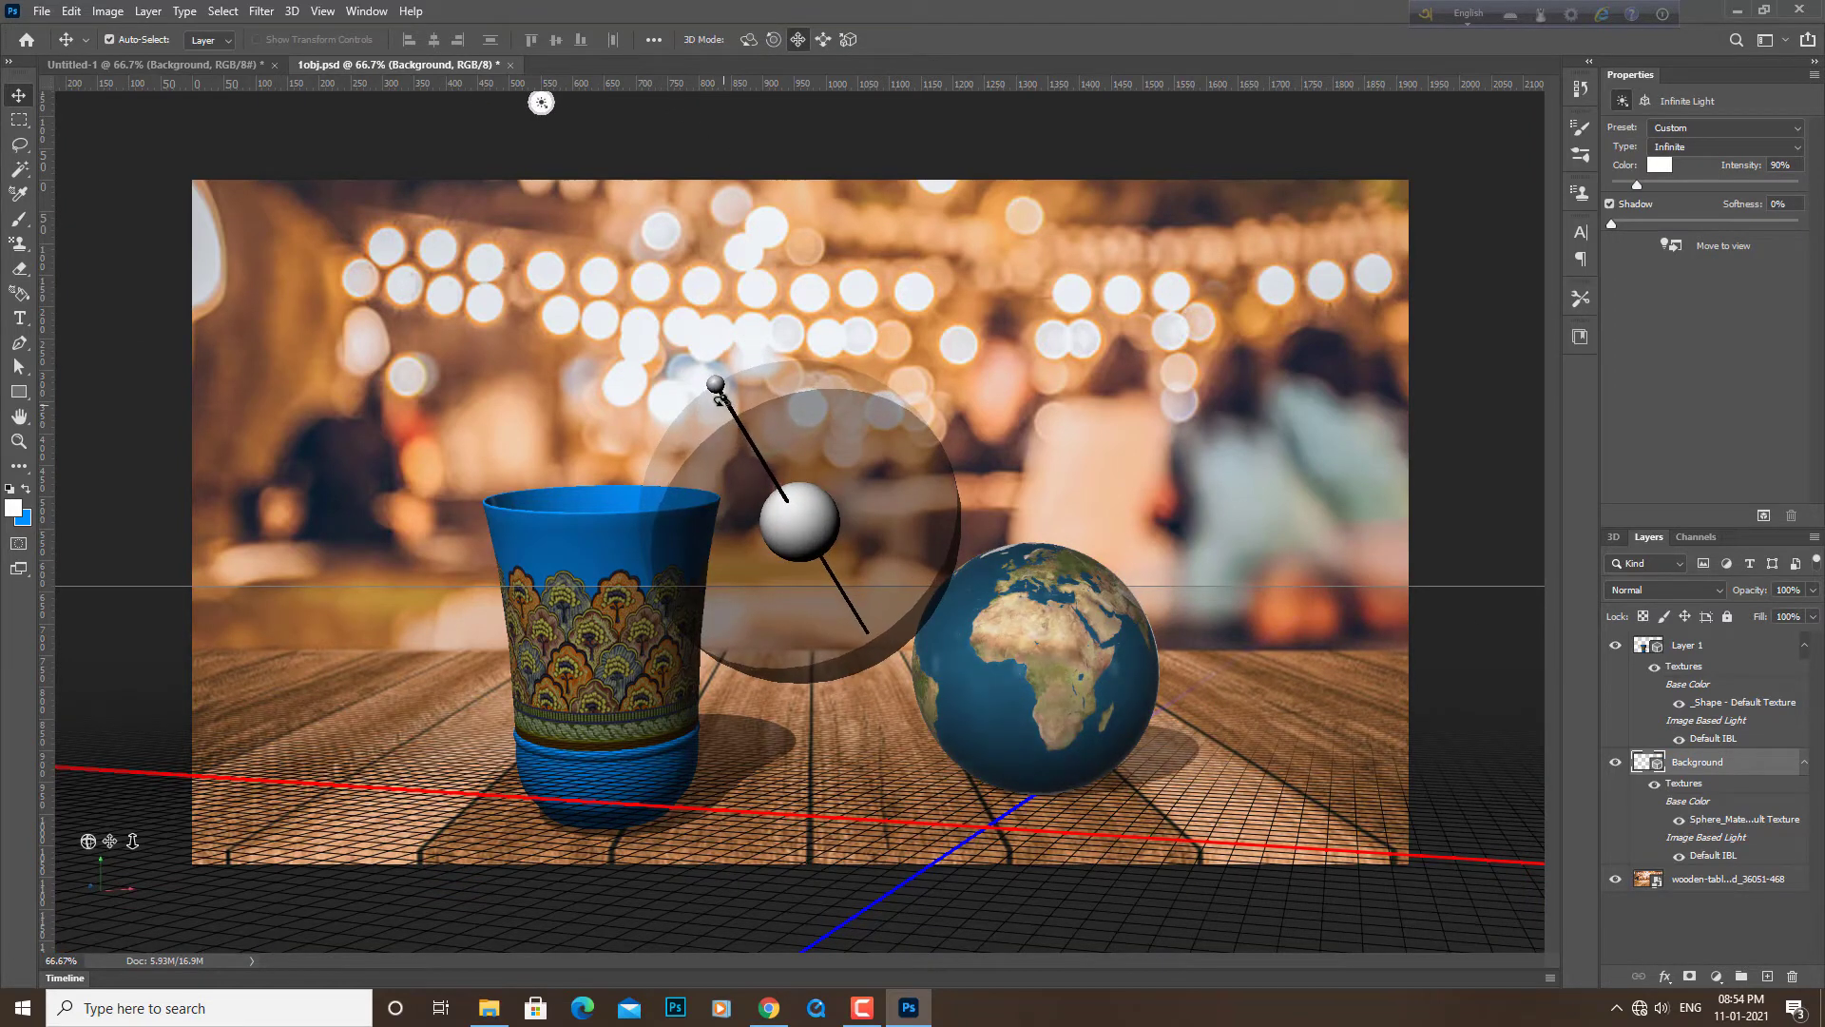
click(123, 133)
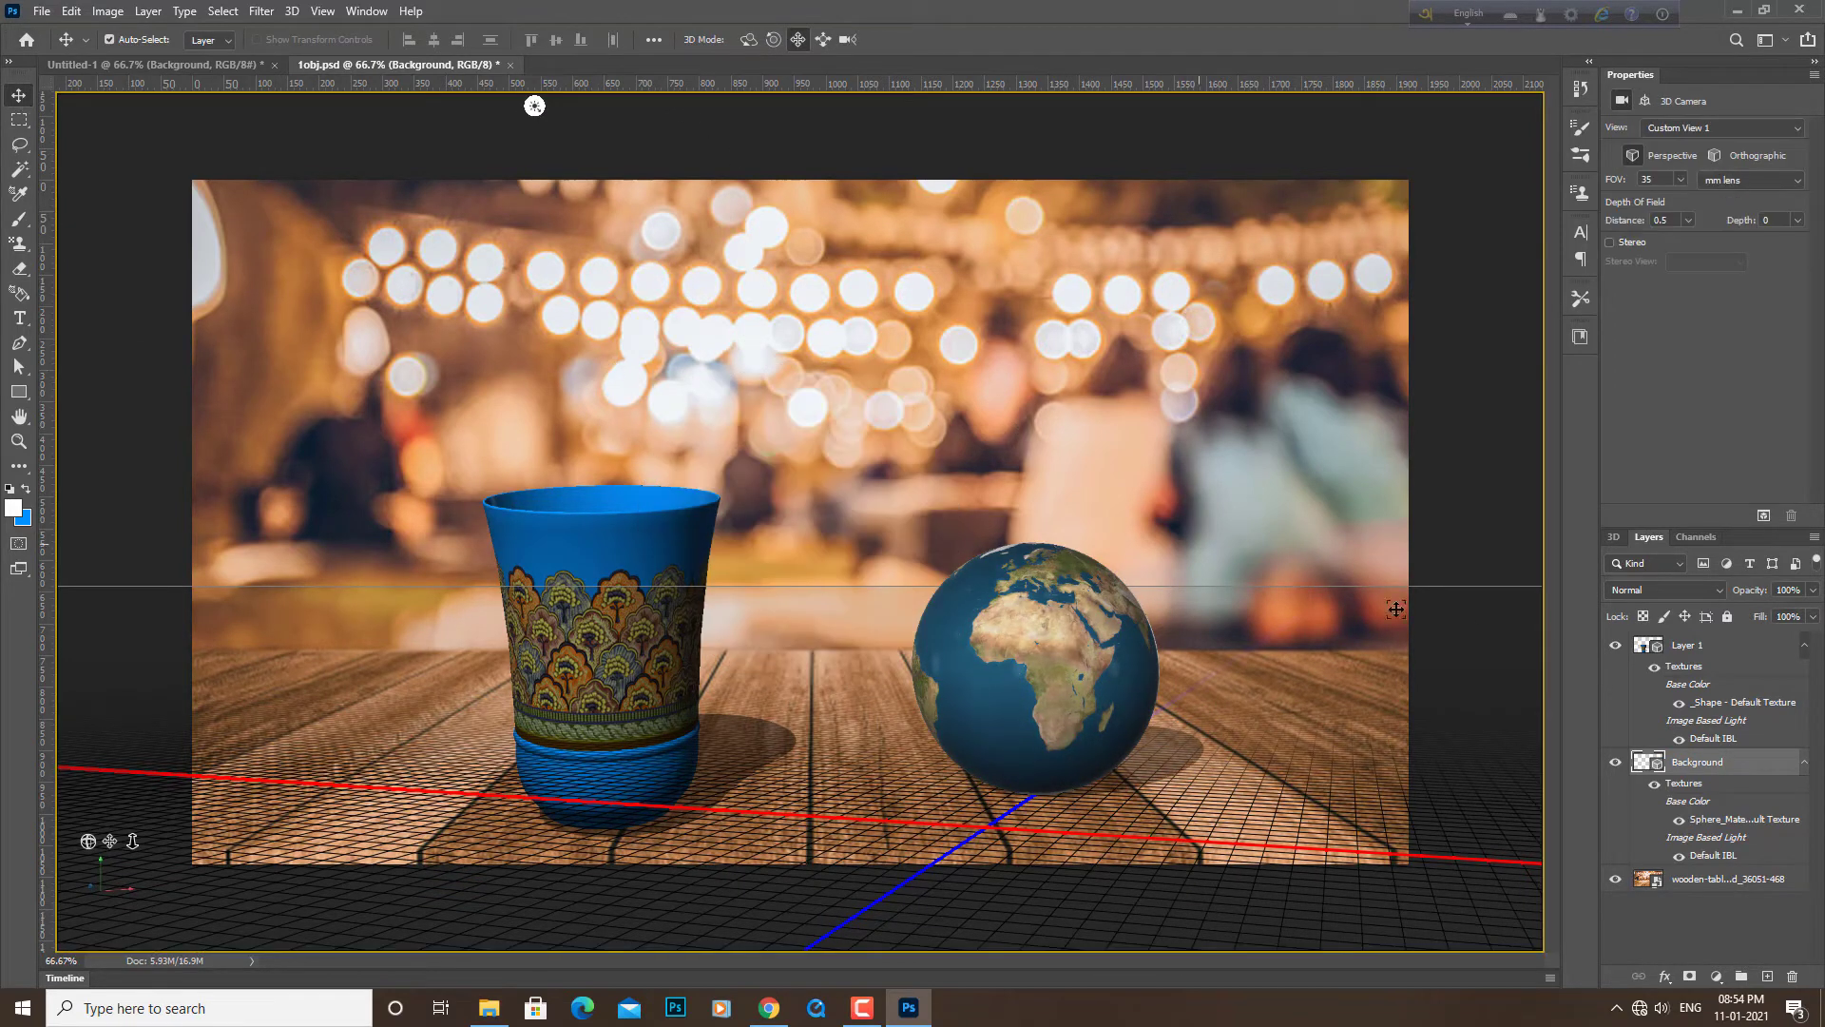
click(1095, 454)
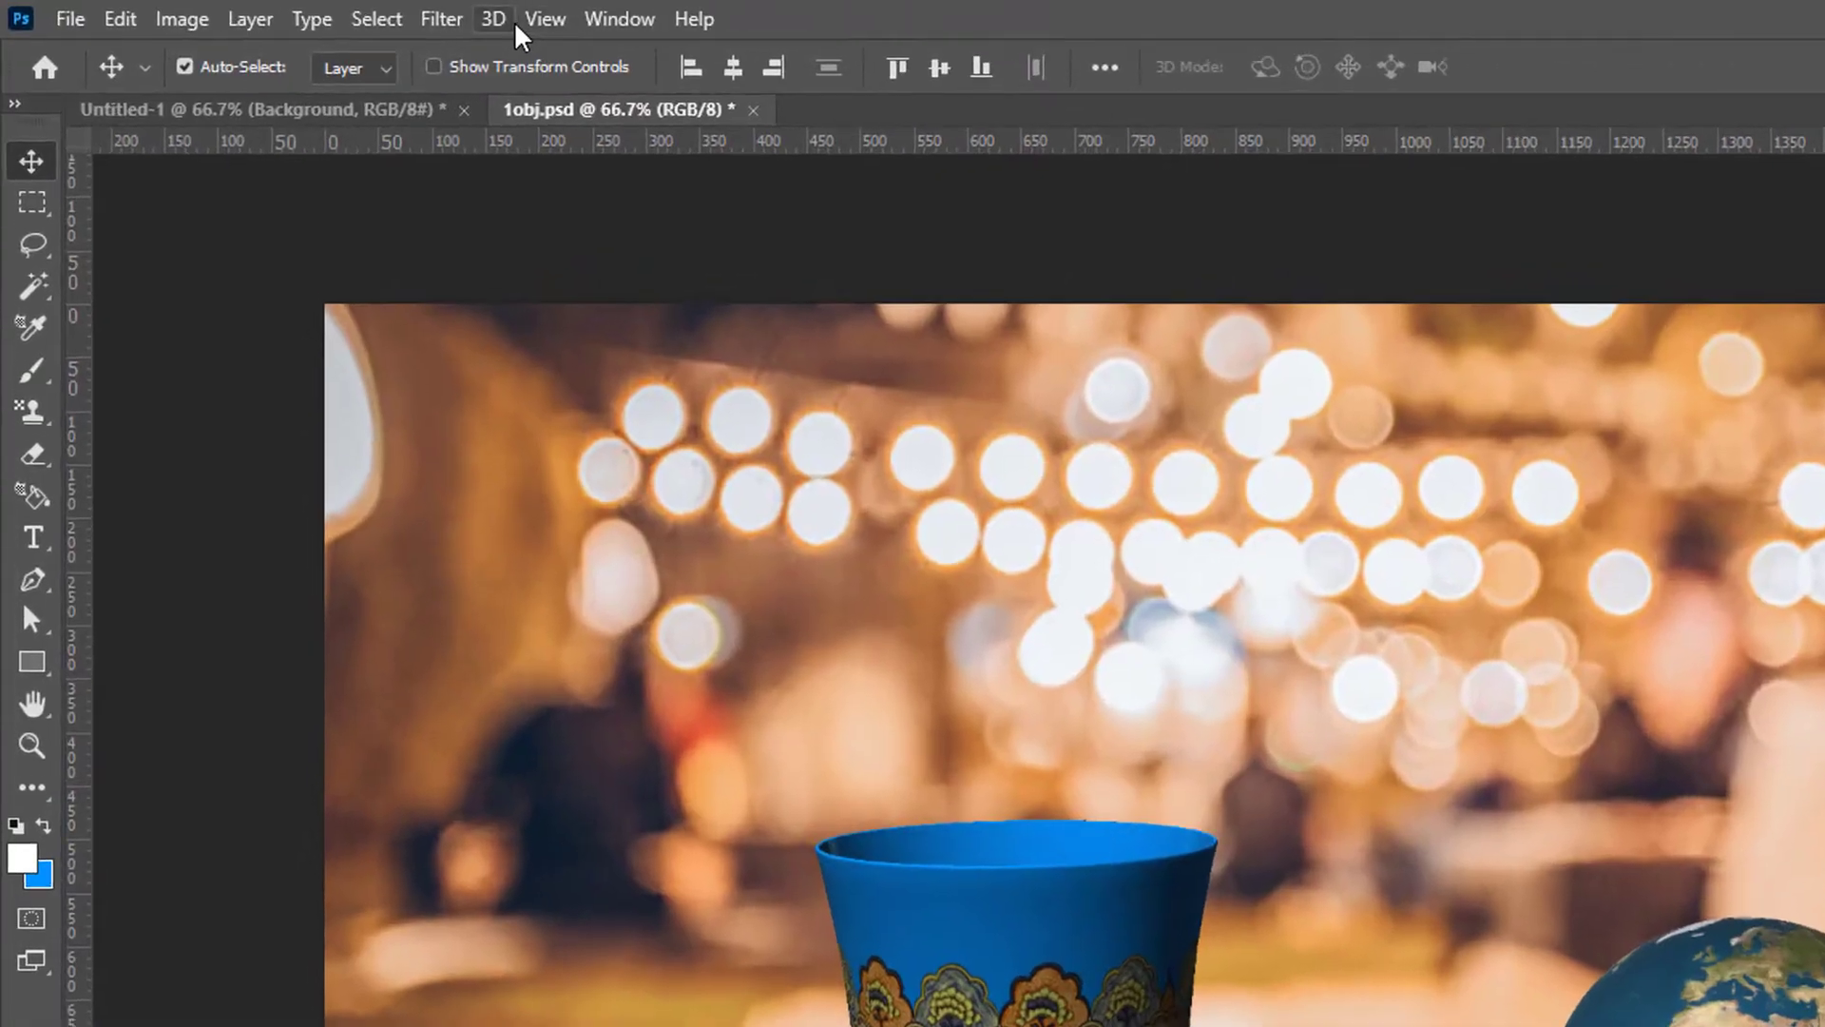
Set up Render Document To File with new subfolder 'output' and JPEG at maximum quality 12
click(292, 11)
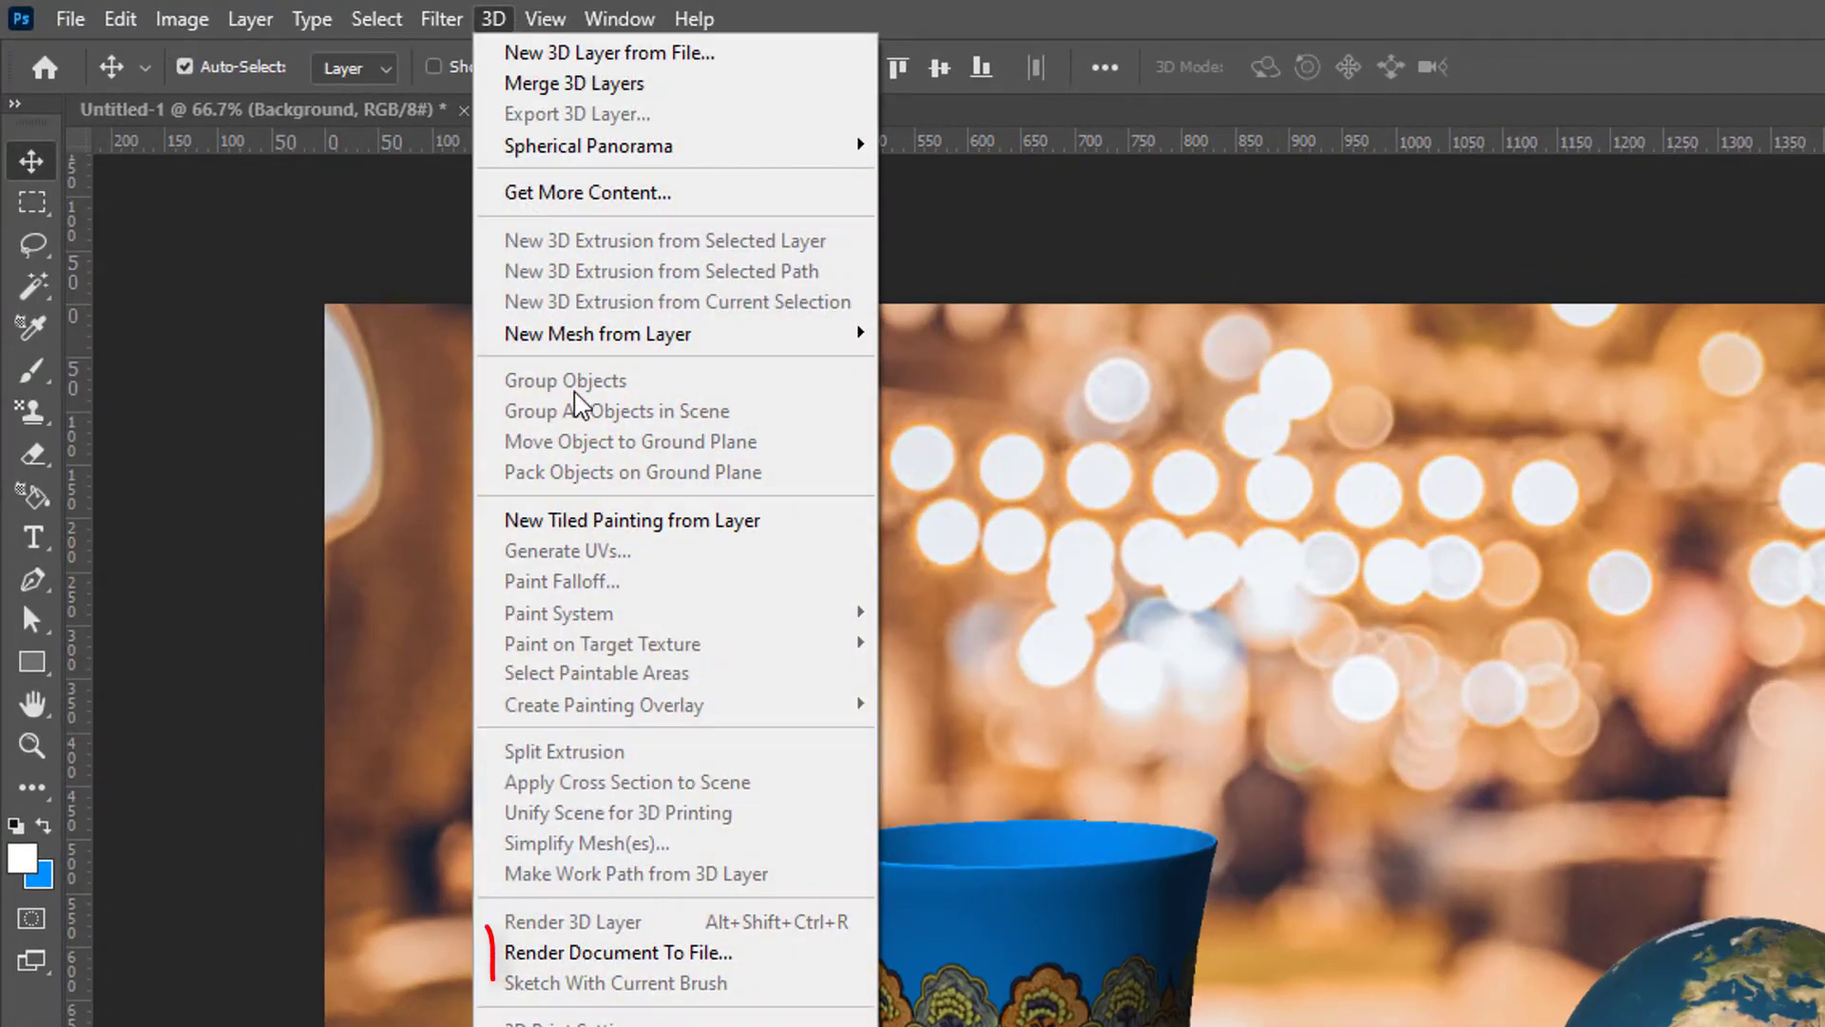
click(606, 953)
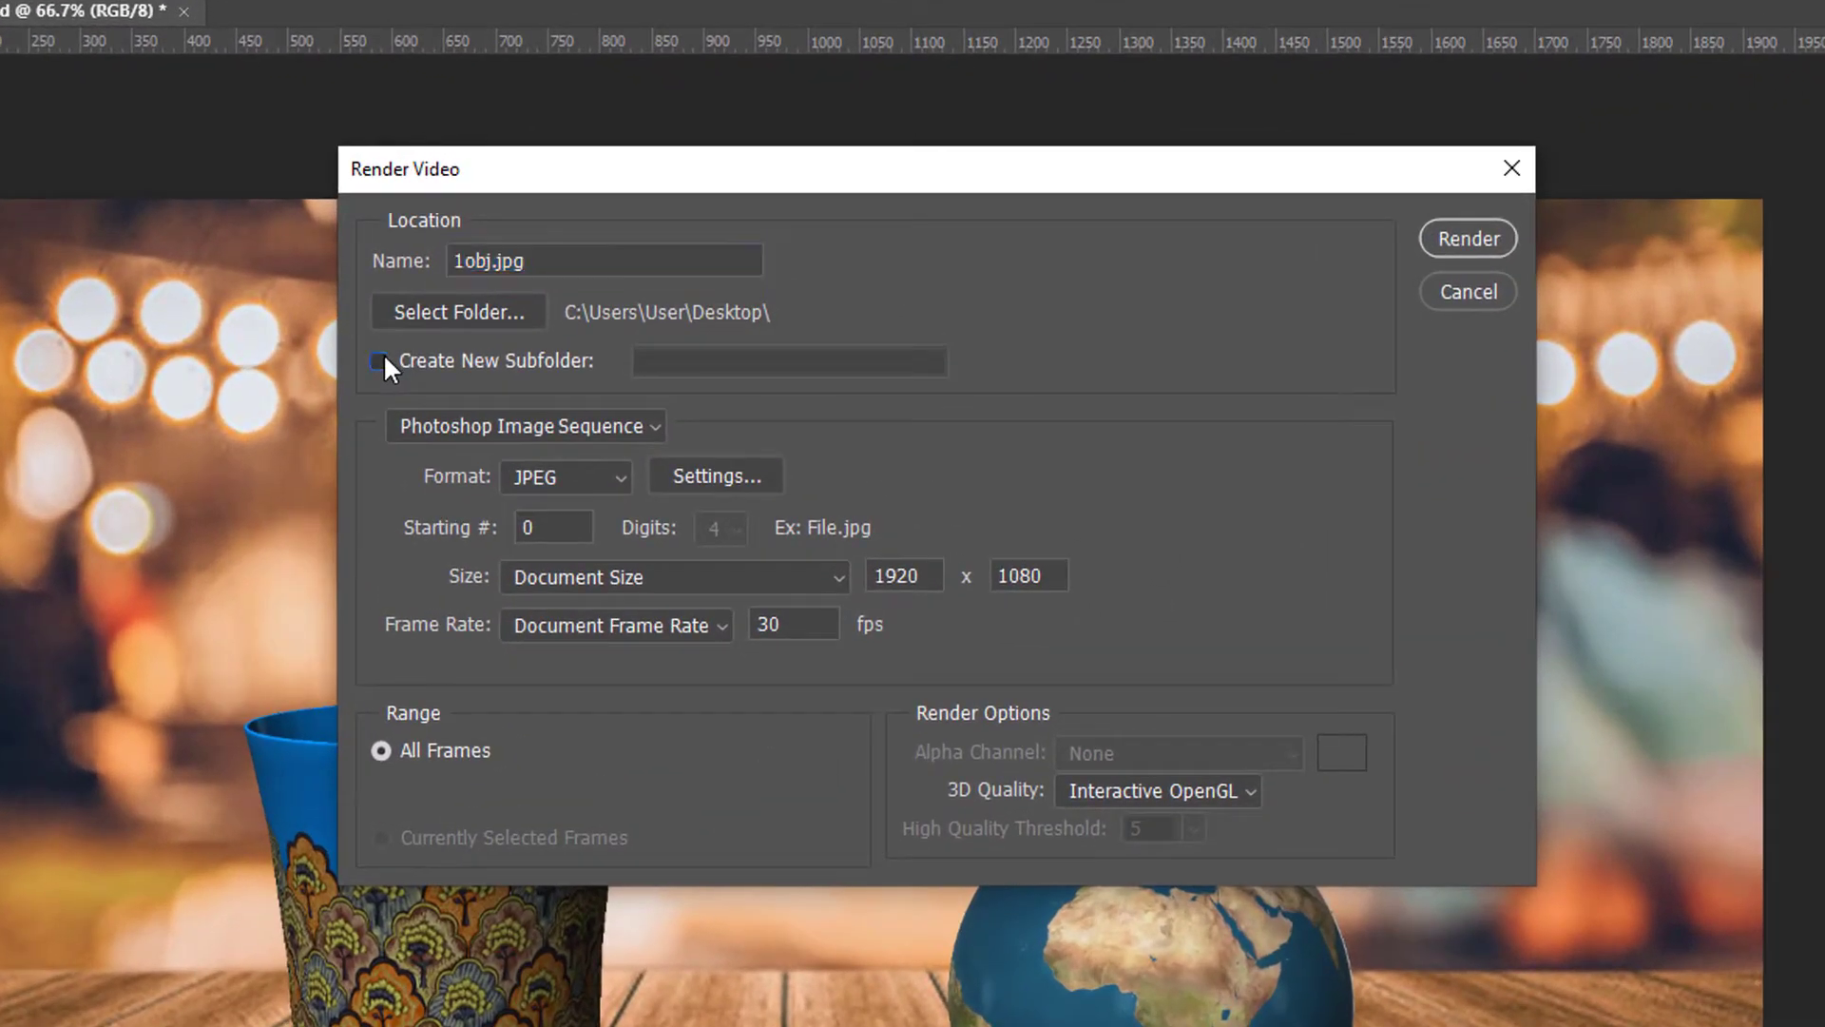
click(567, 278)
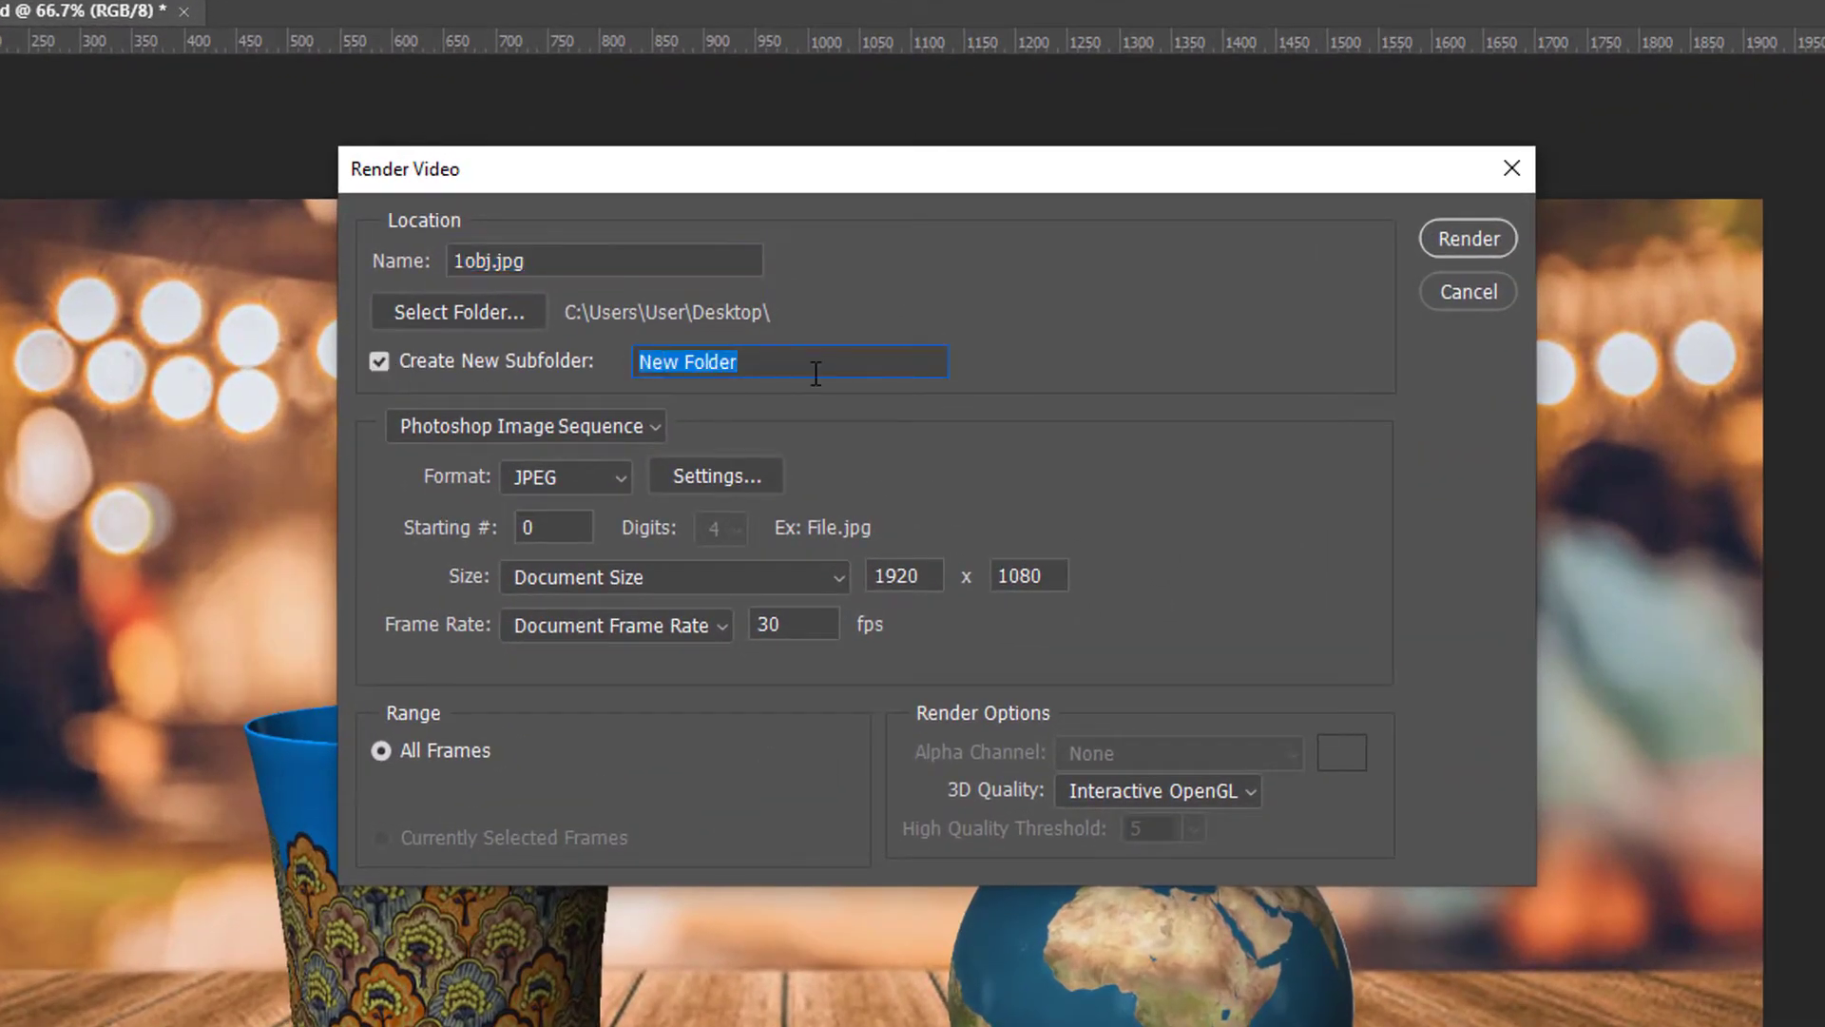
text(output)
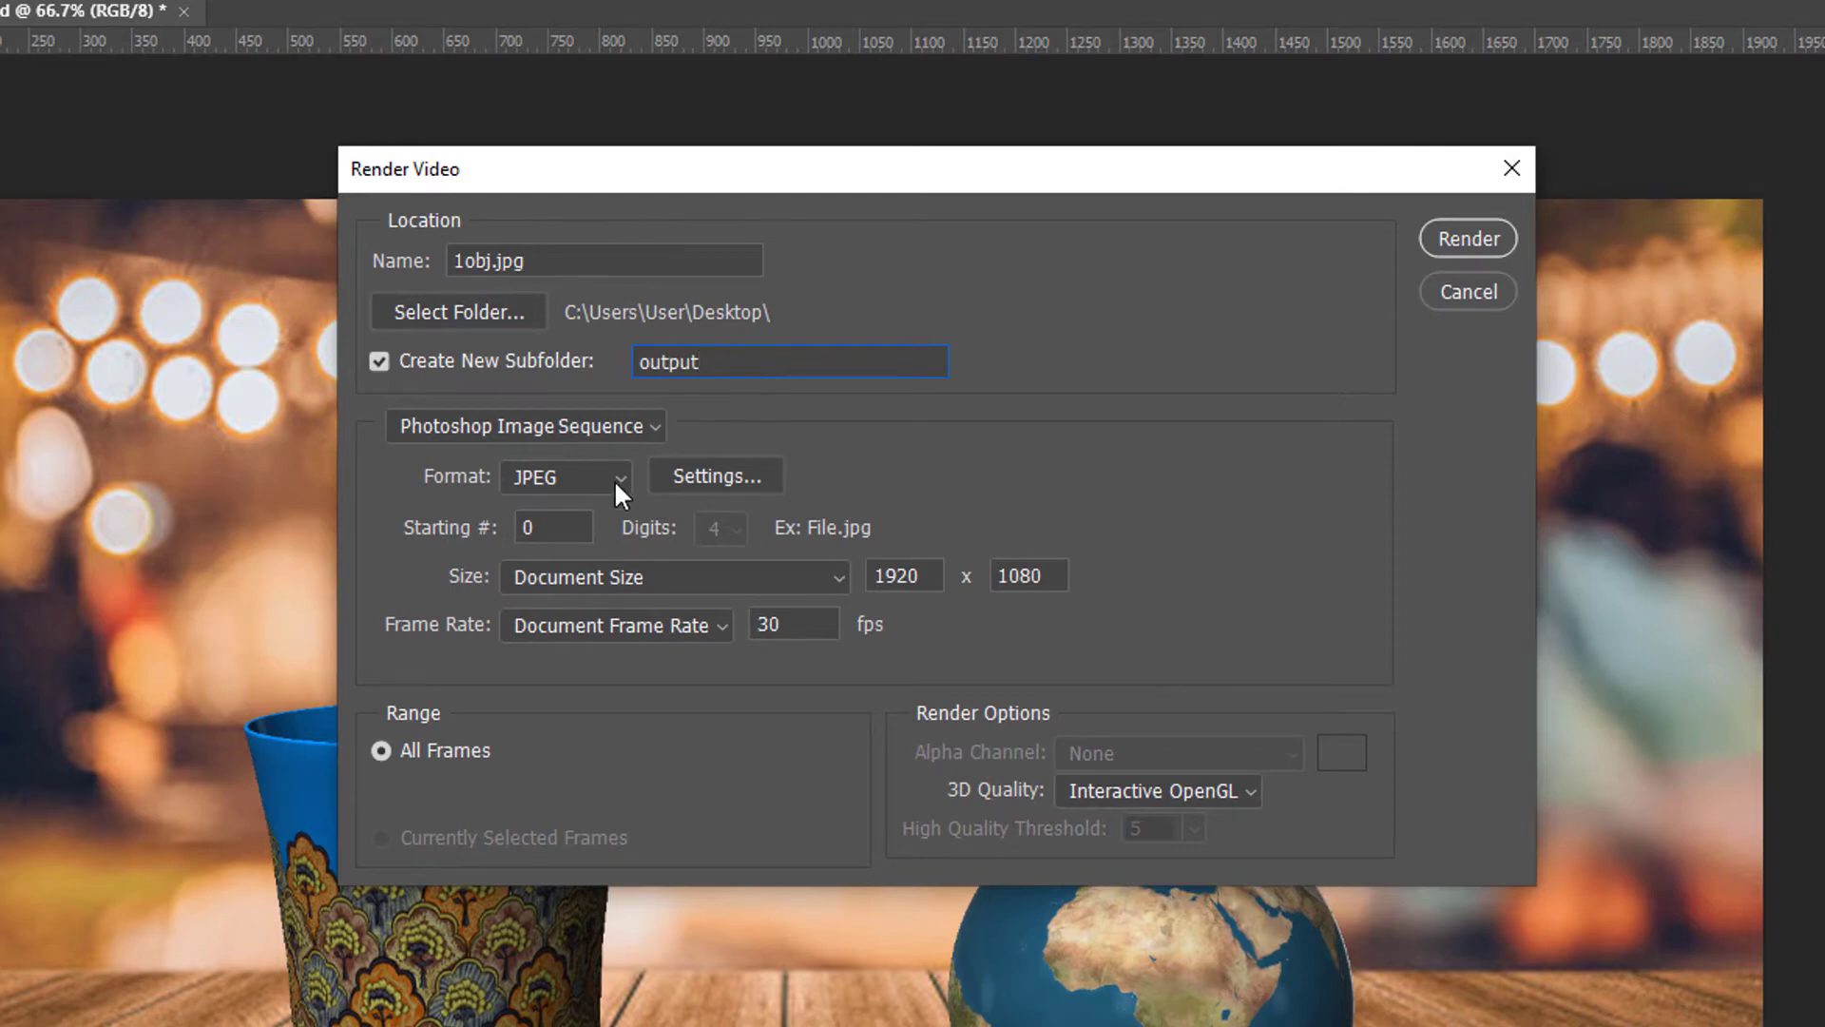
click(614, 480)
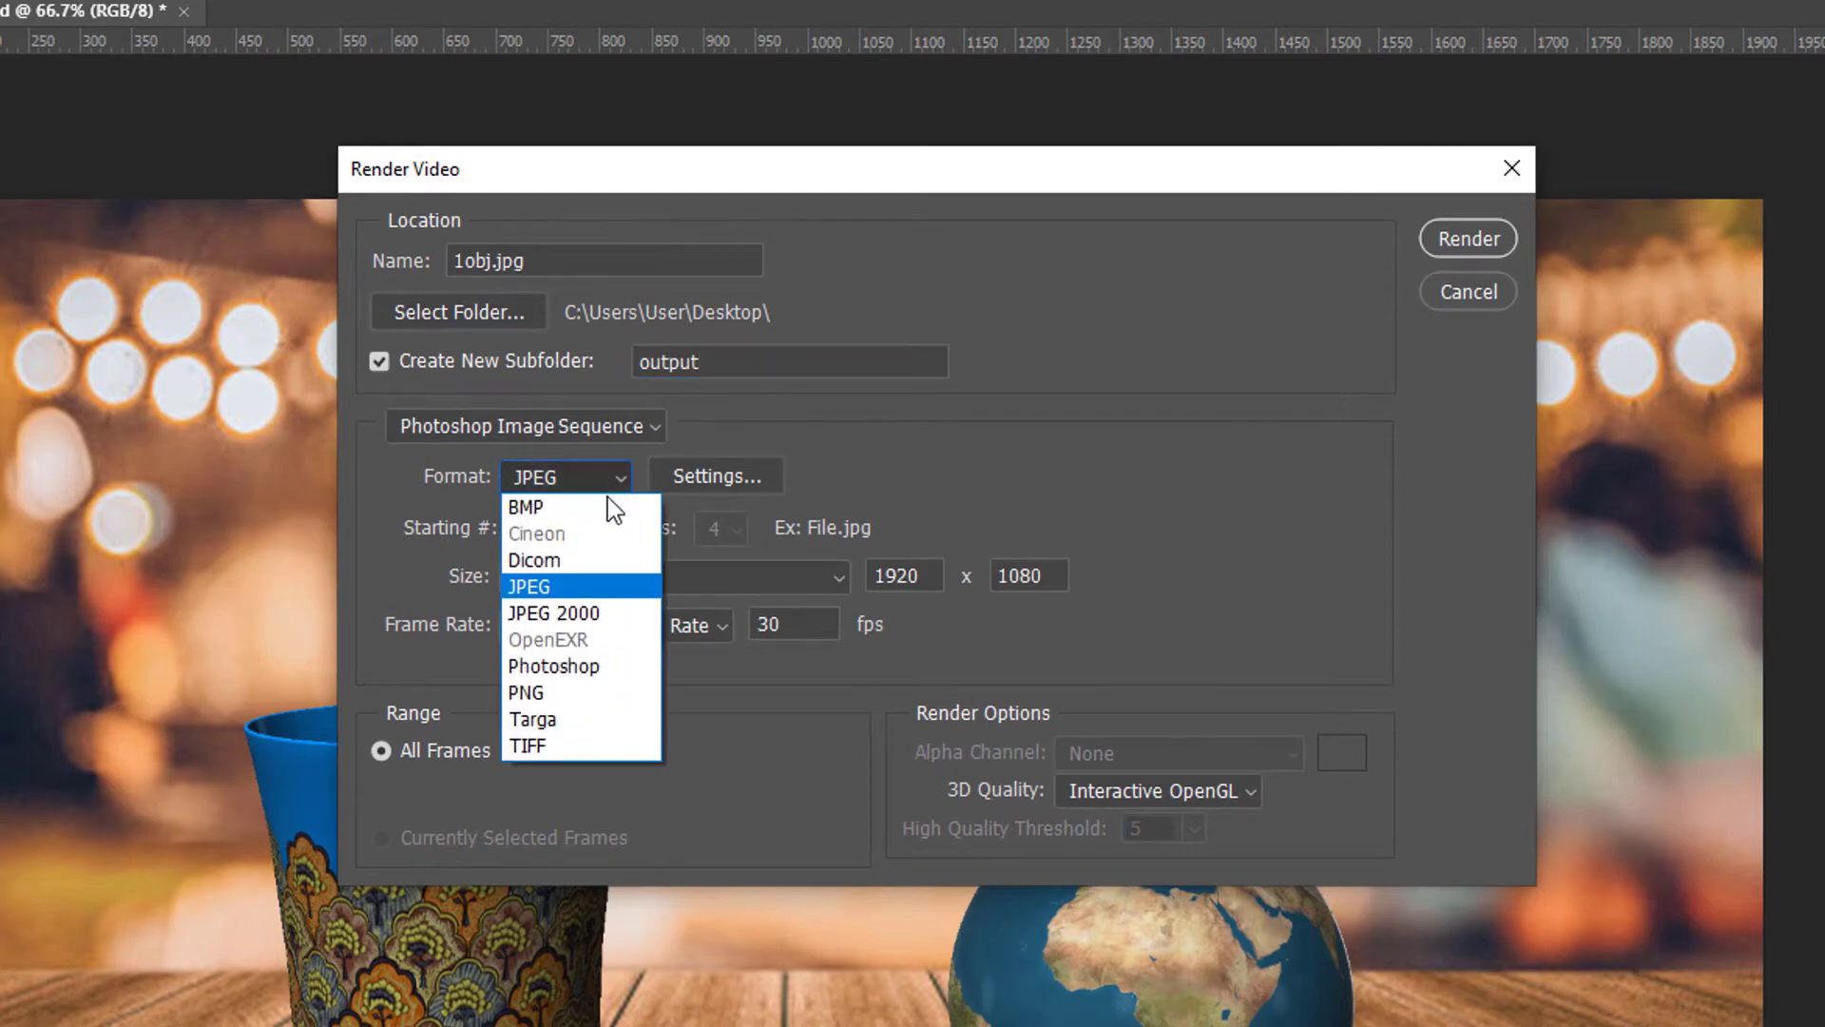
click(553, 586)
click(710, 465)
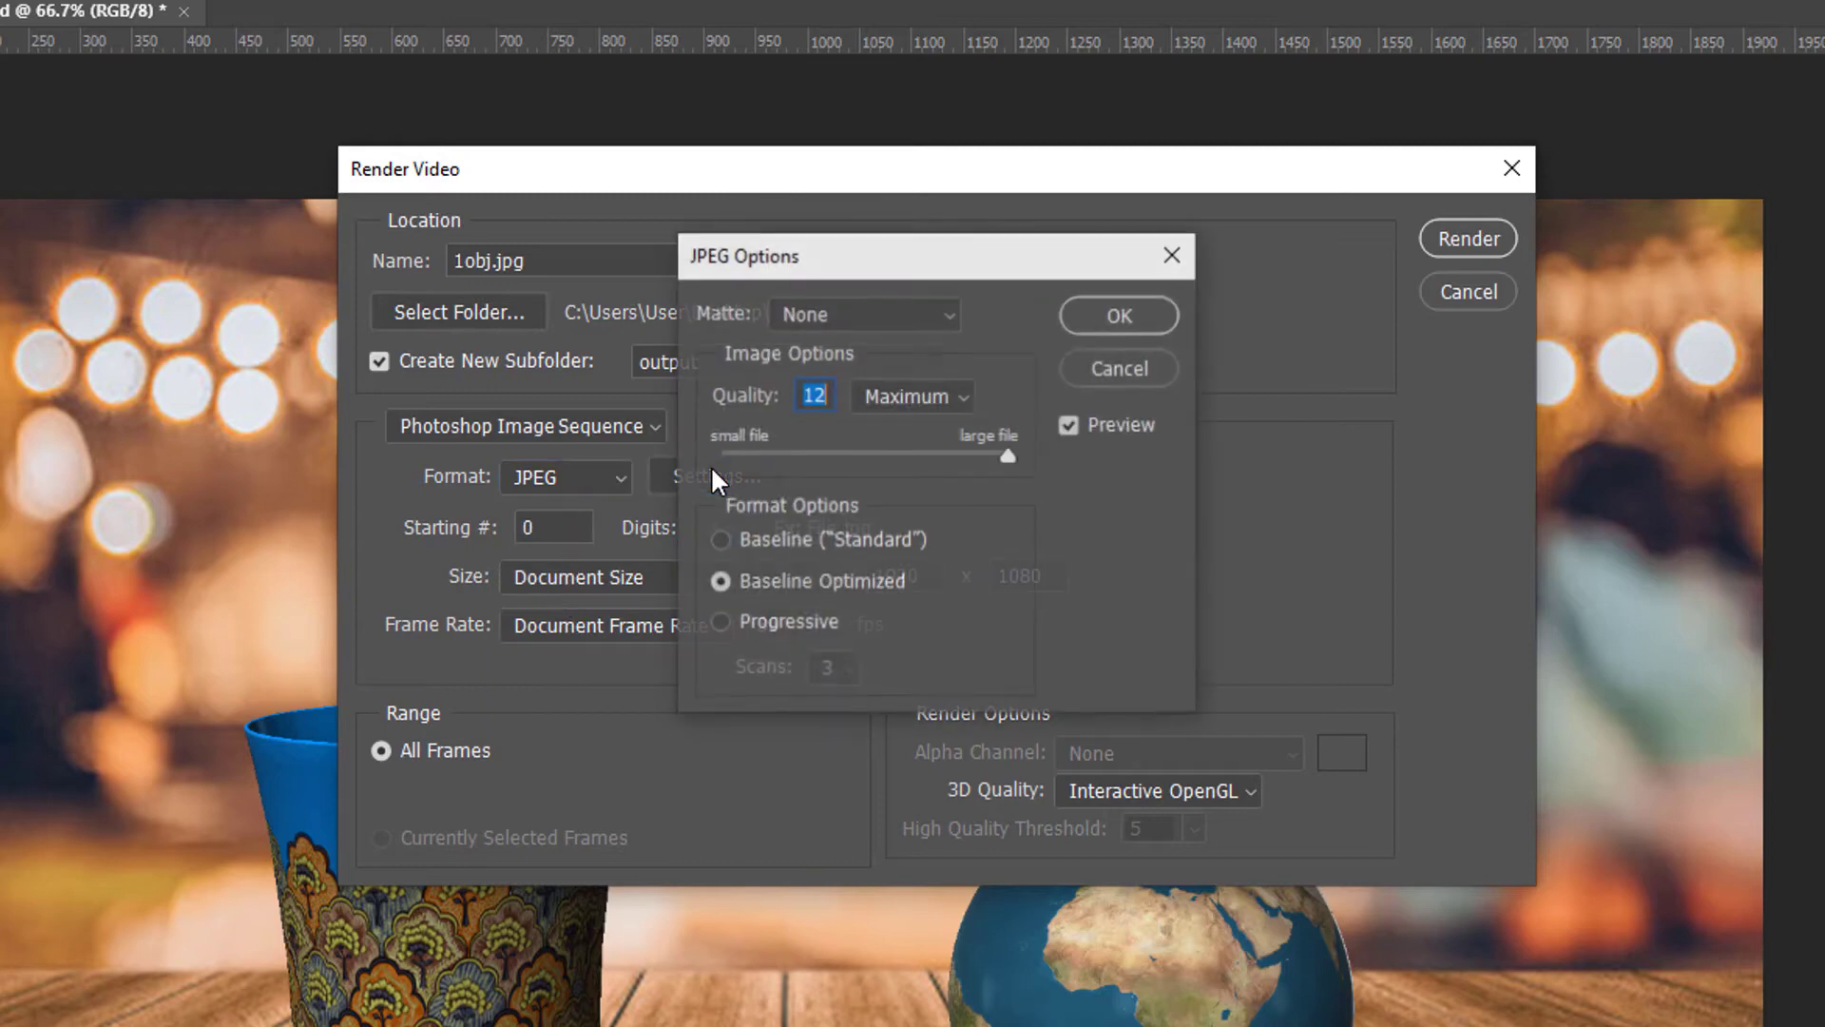
click(1158, 314)
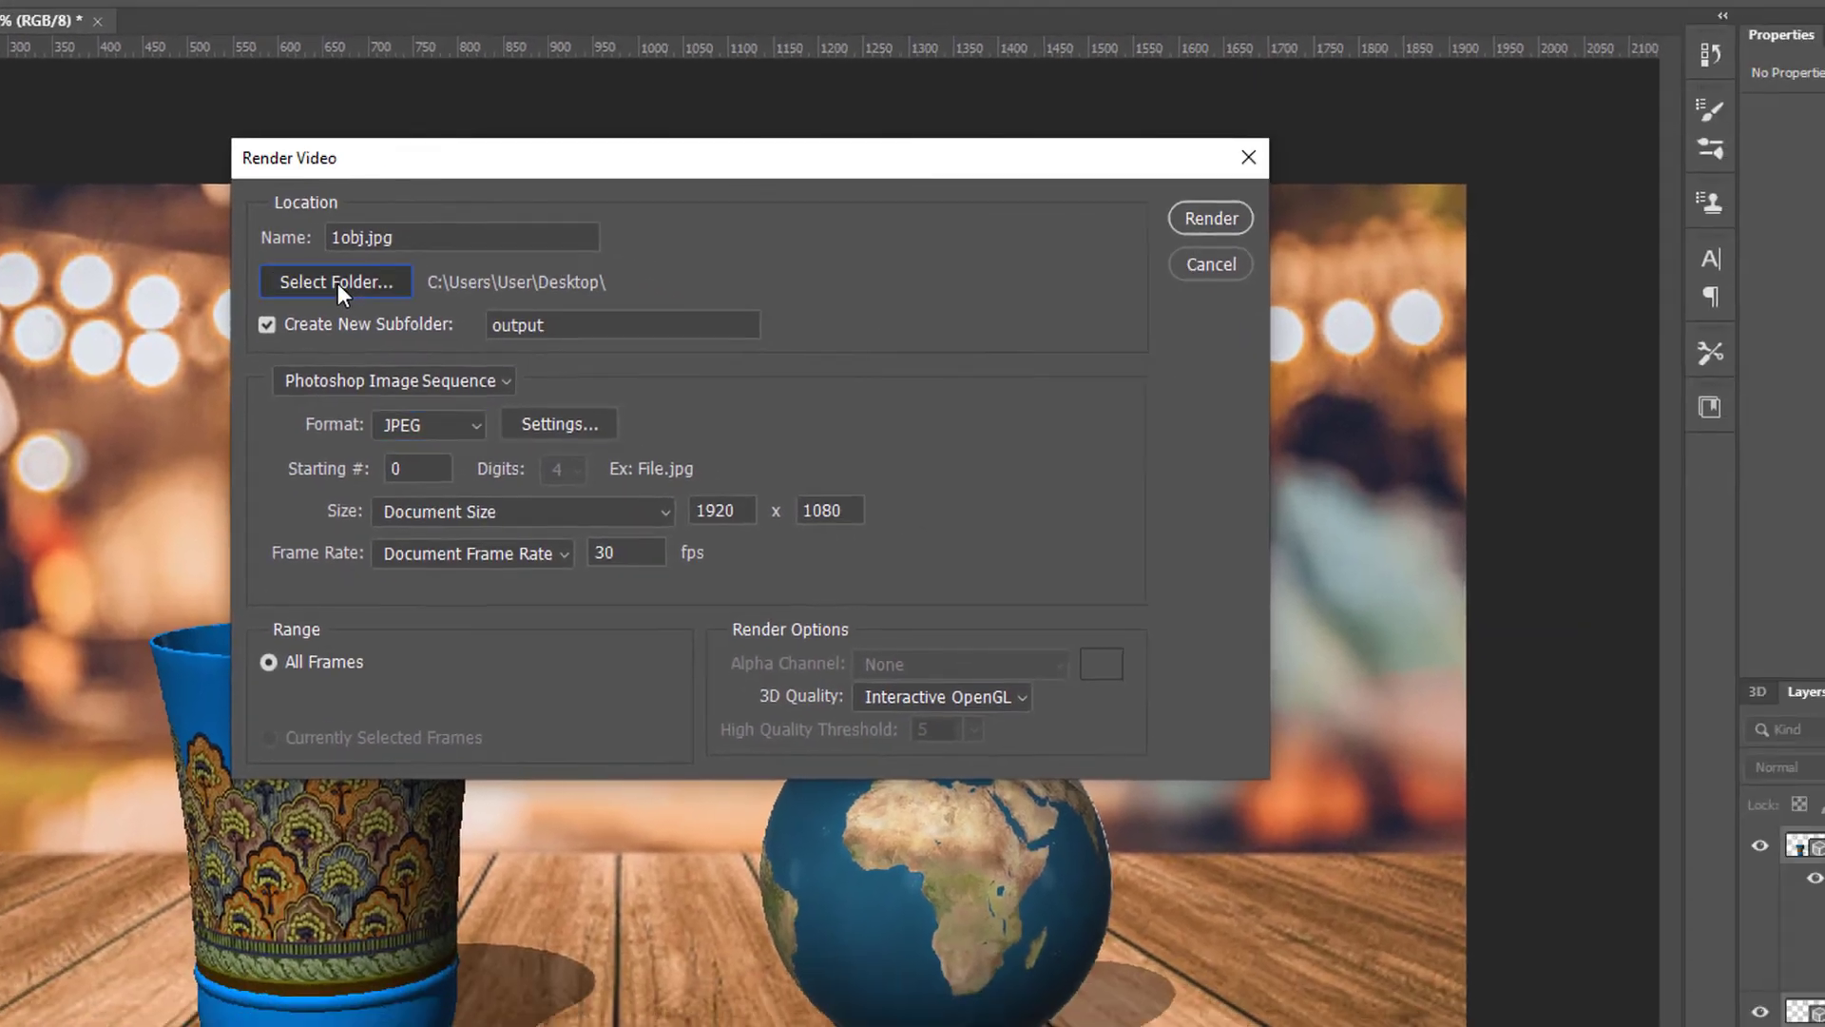
Choose the Desktop as the render destination and render the scene
click(340, 283)
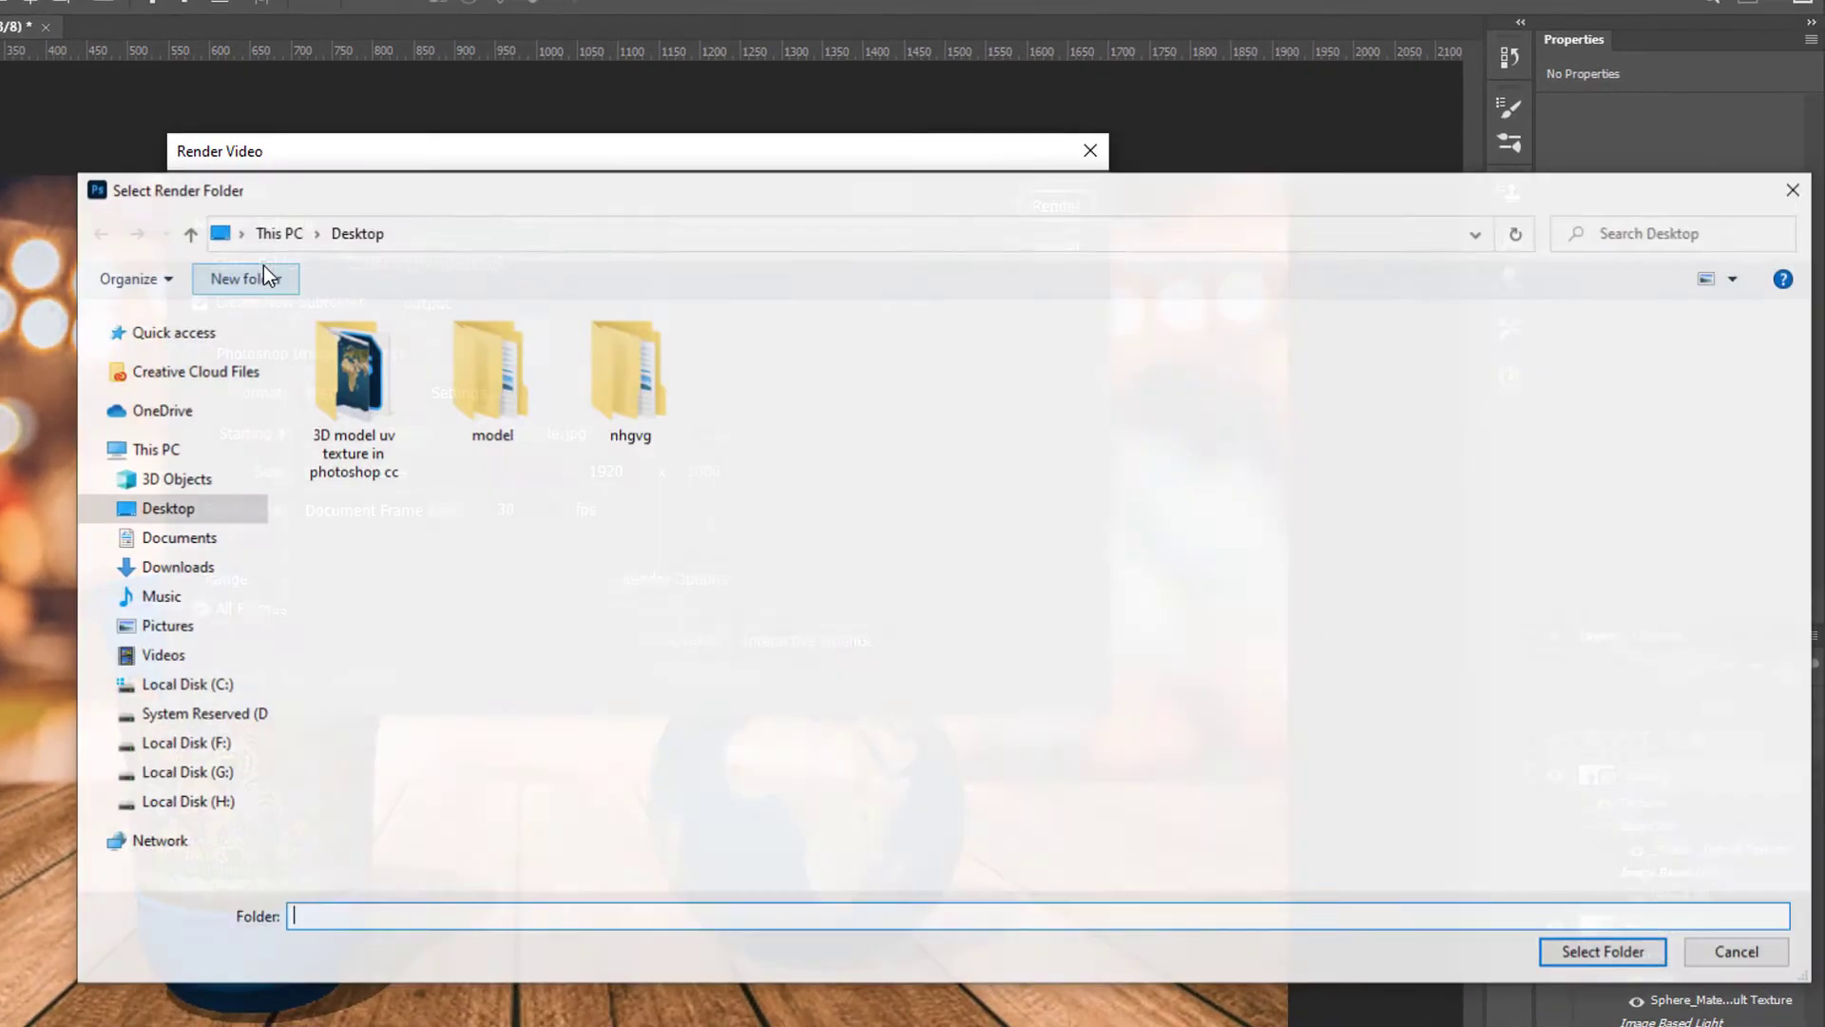
click(188, 512)
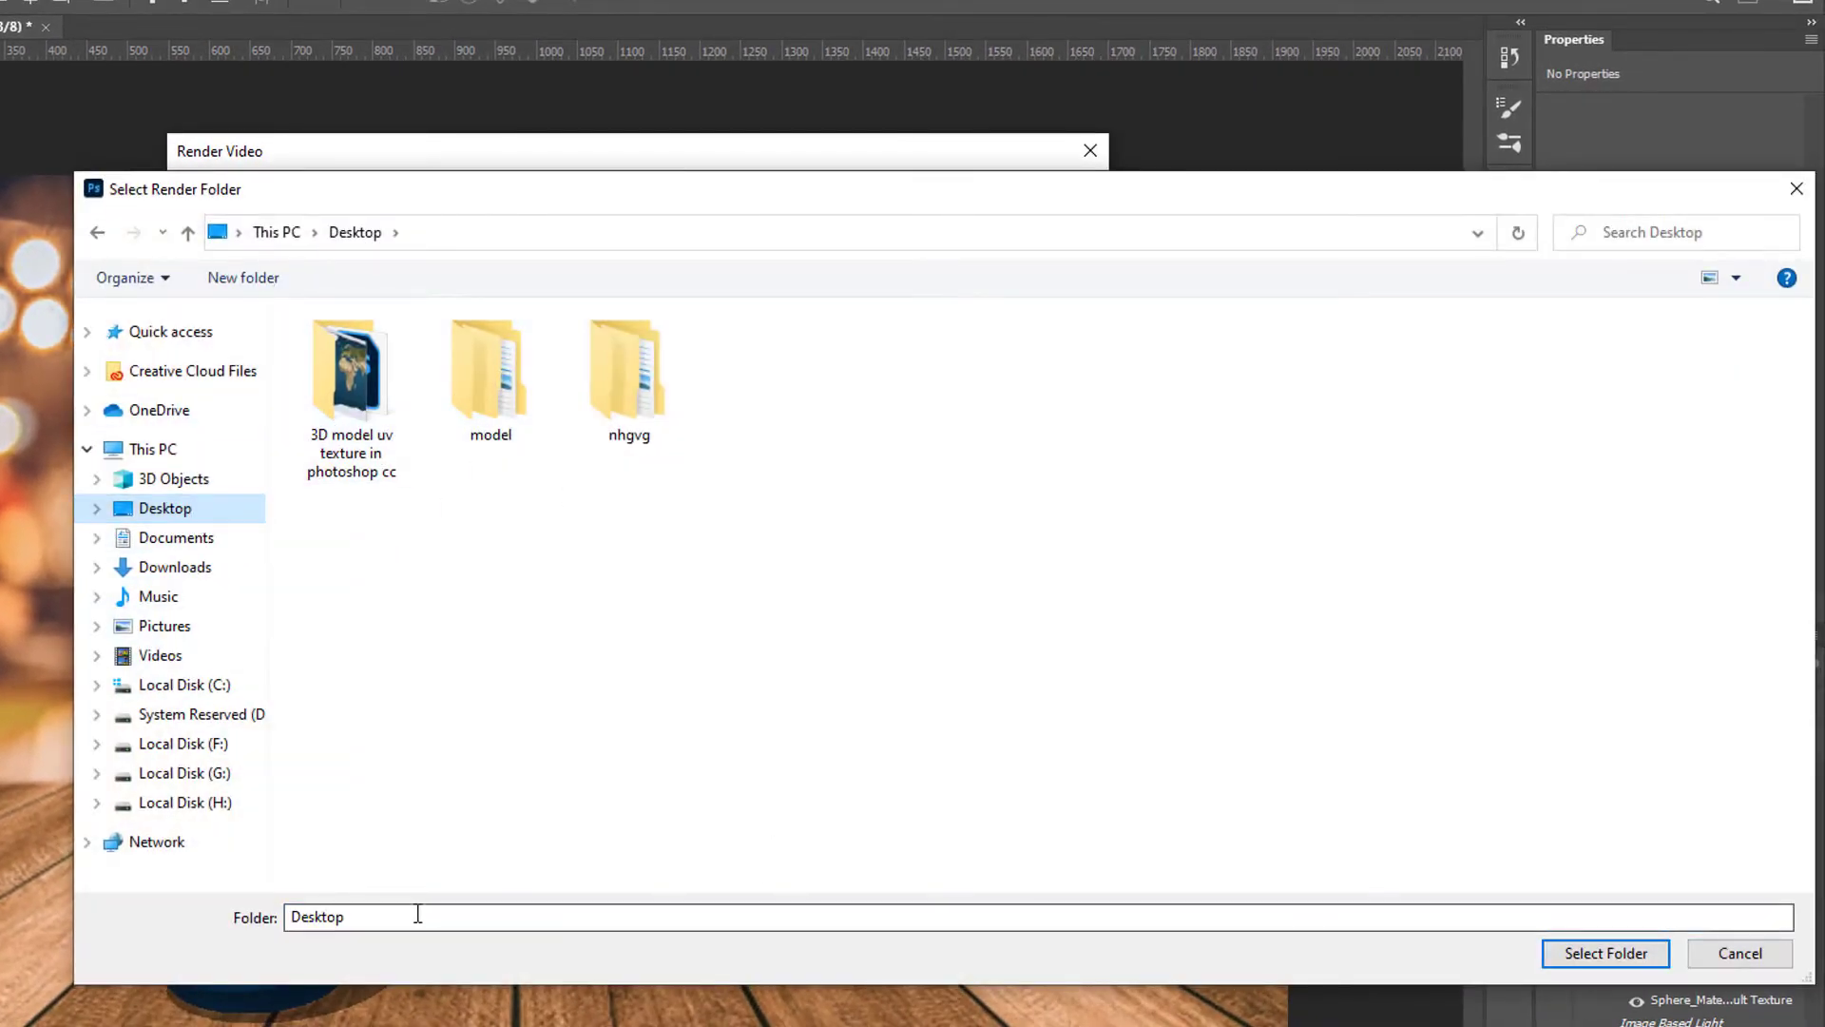
click(1612, 947)
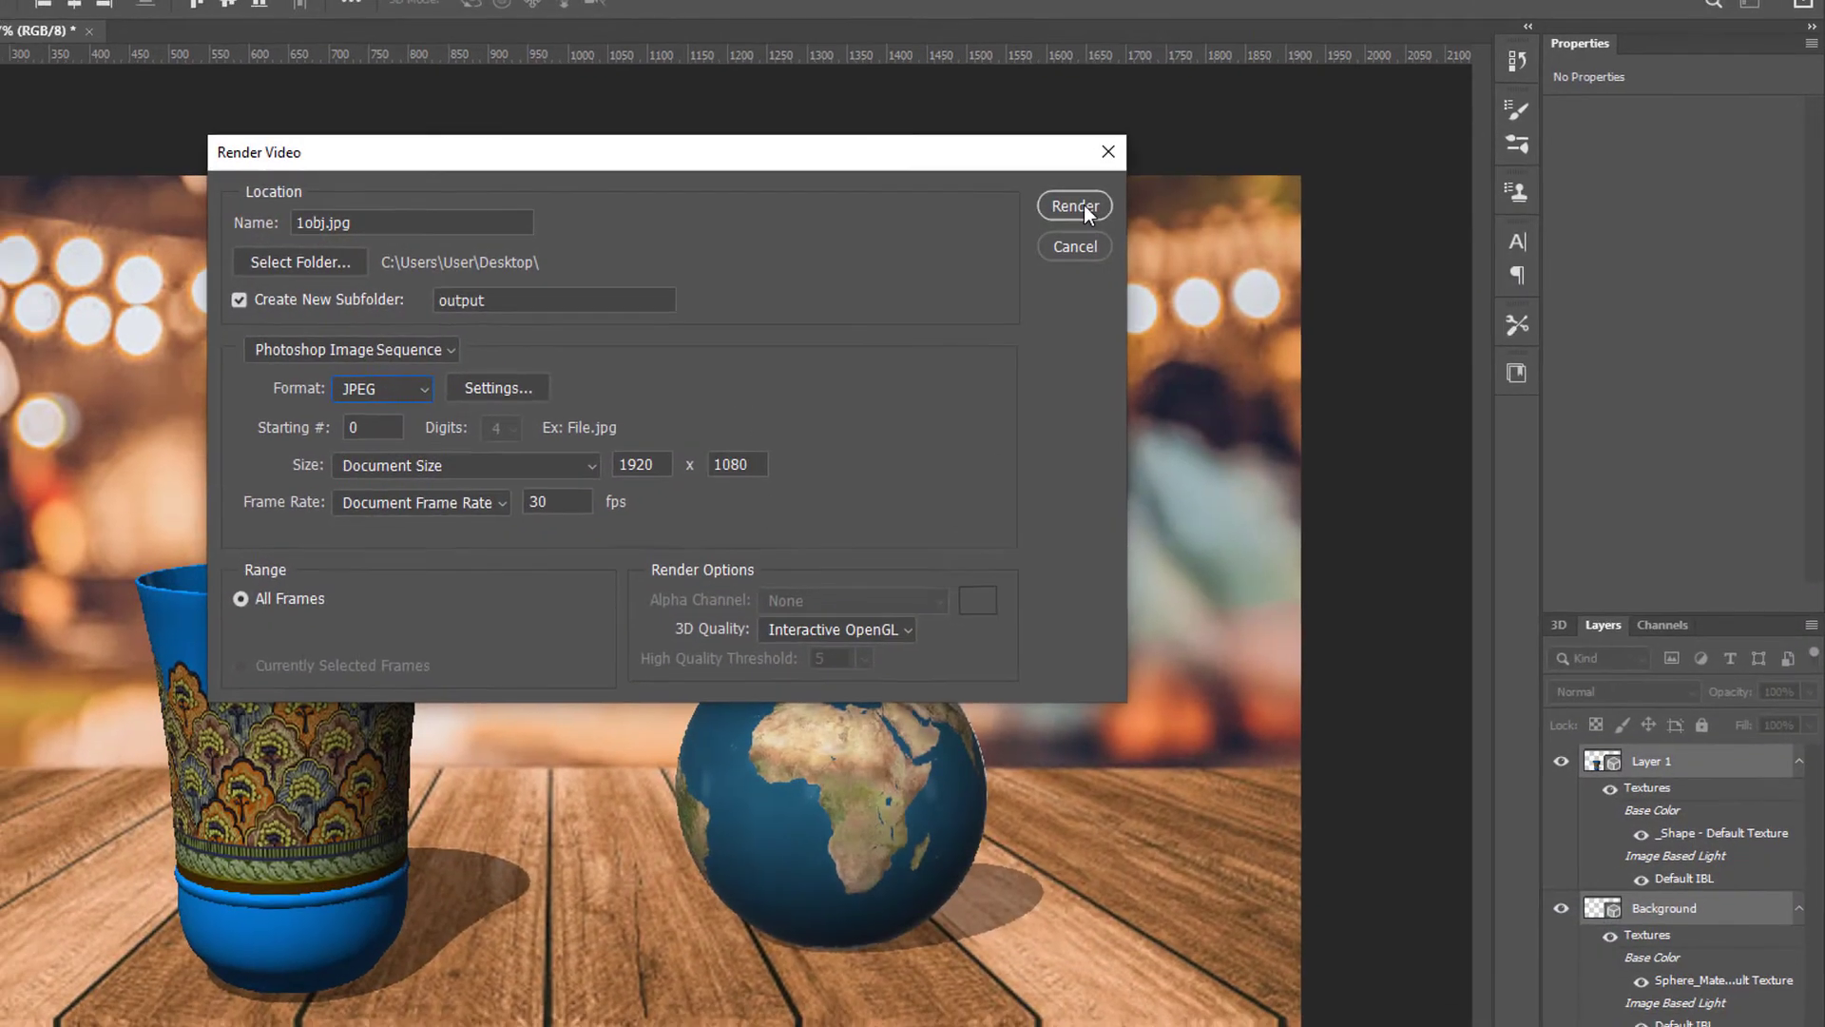
click(1084, 203)
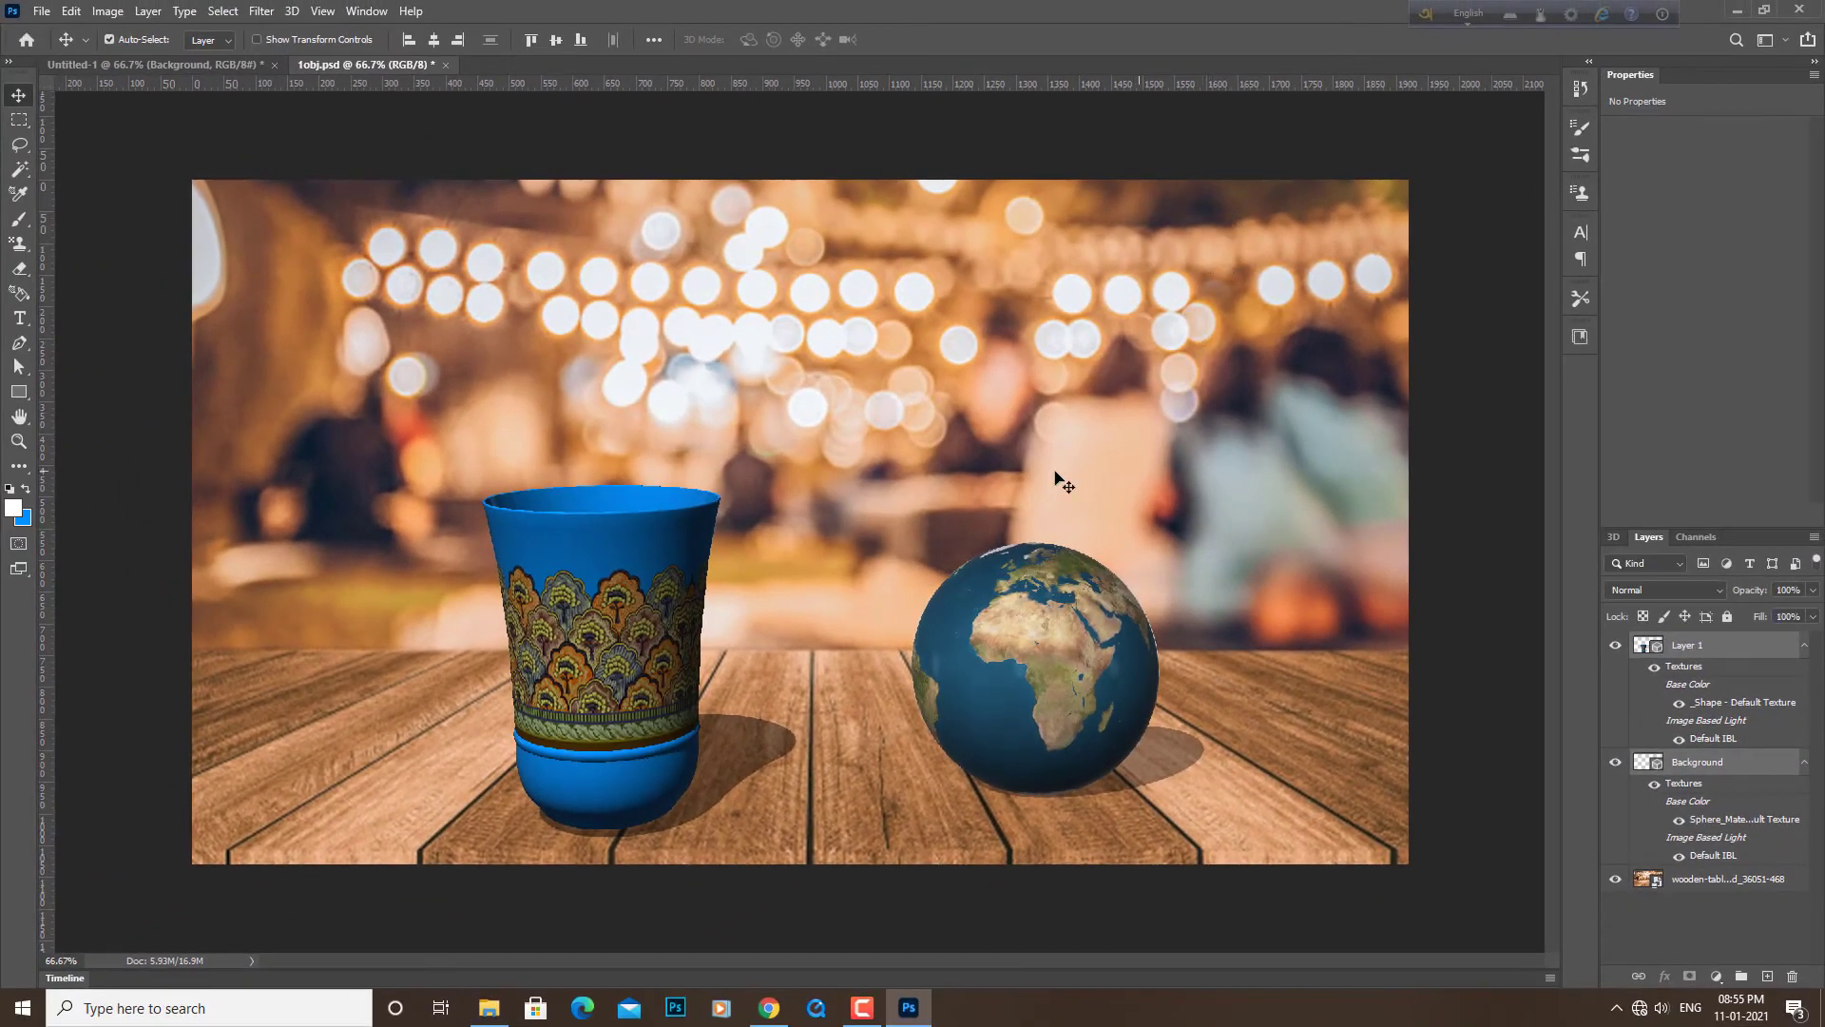
Minimize Photoshop and open 1obj.jpg from the Desktop output folder
click(1727, 15)
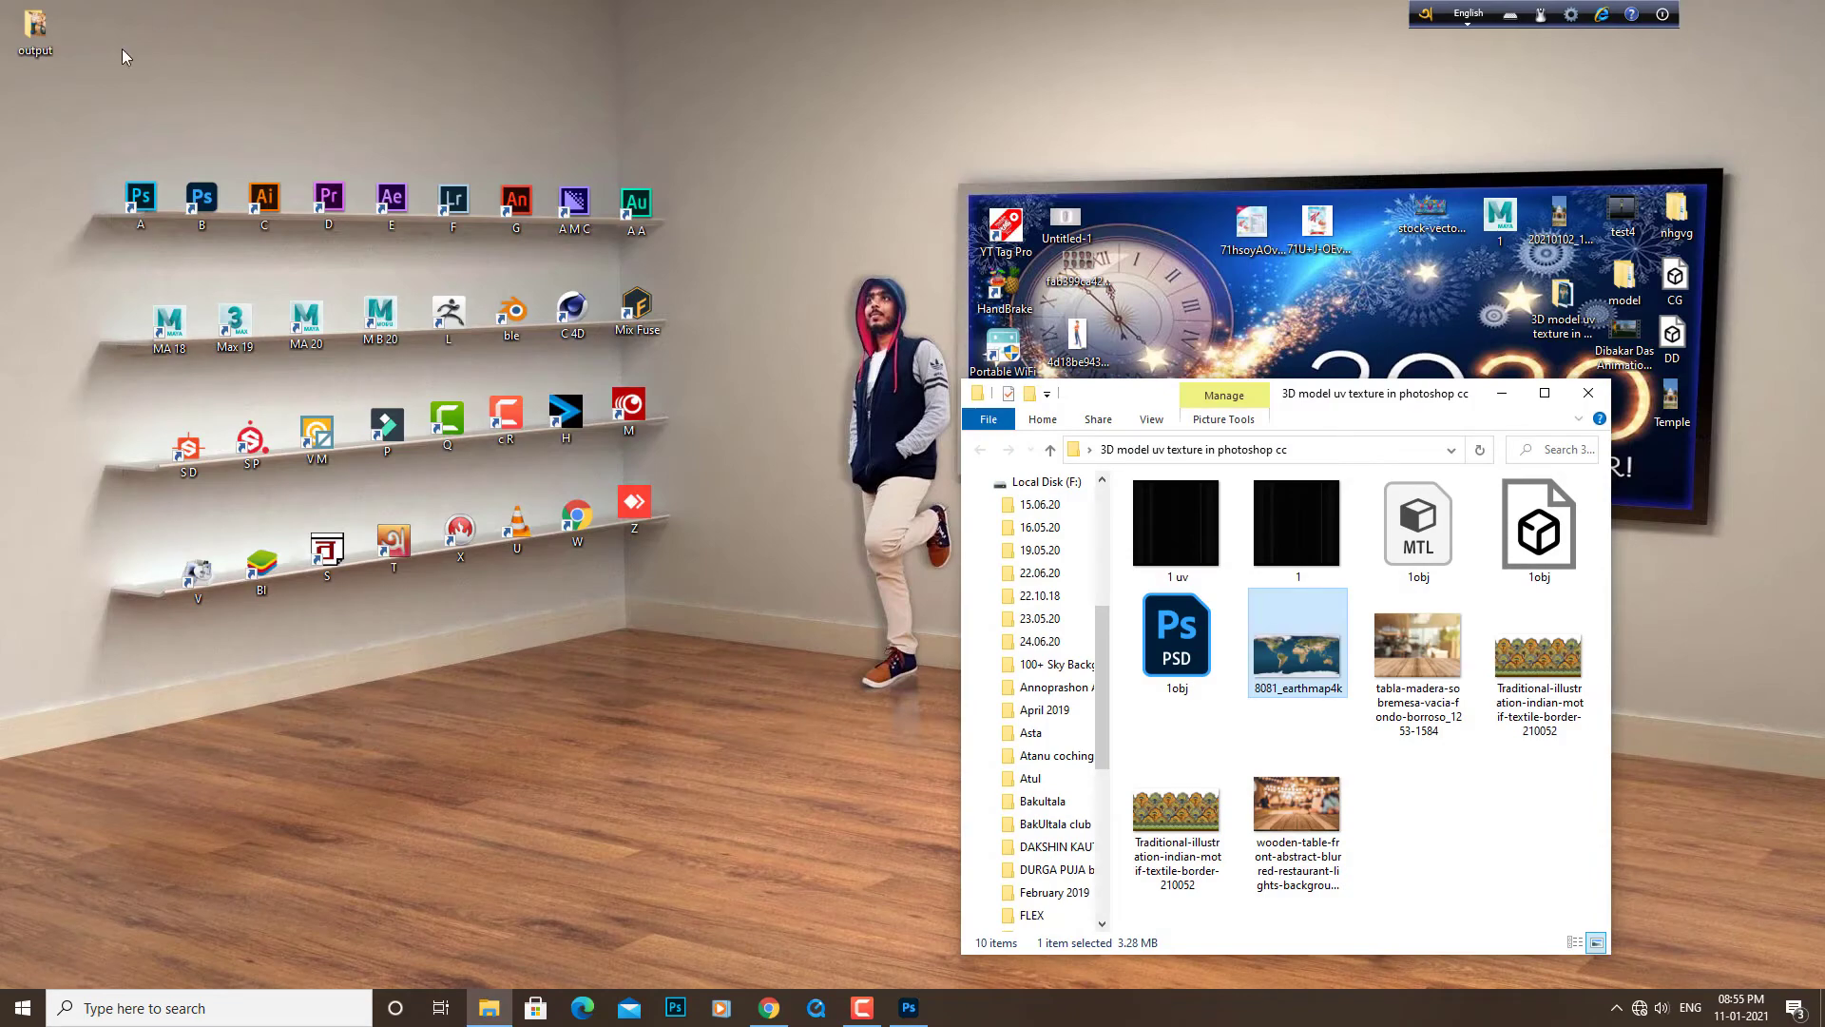
double_click(35, 28)
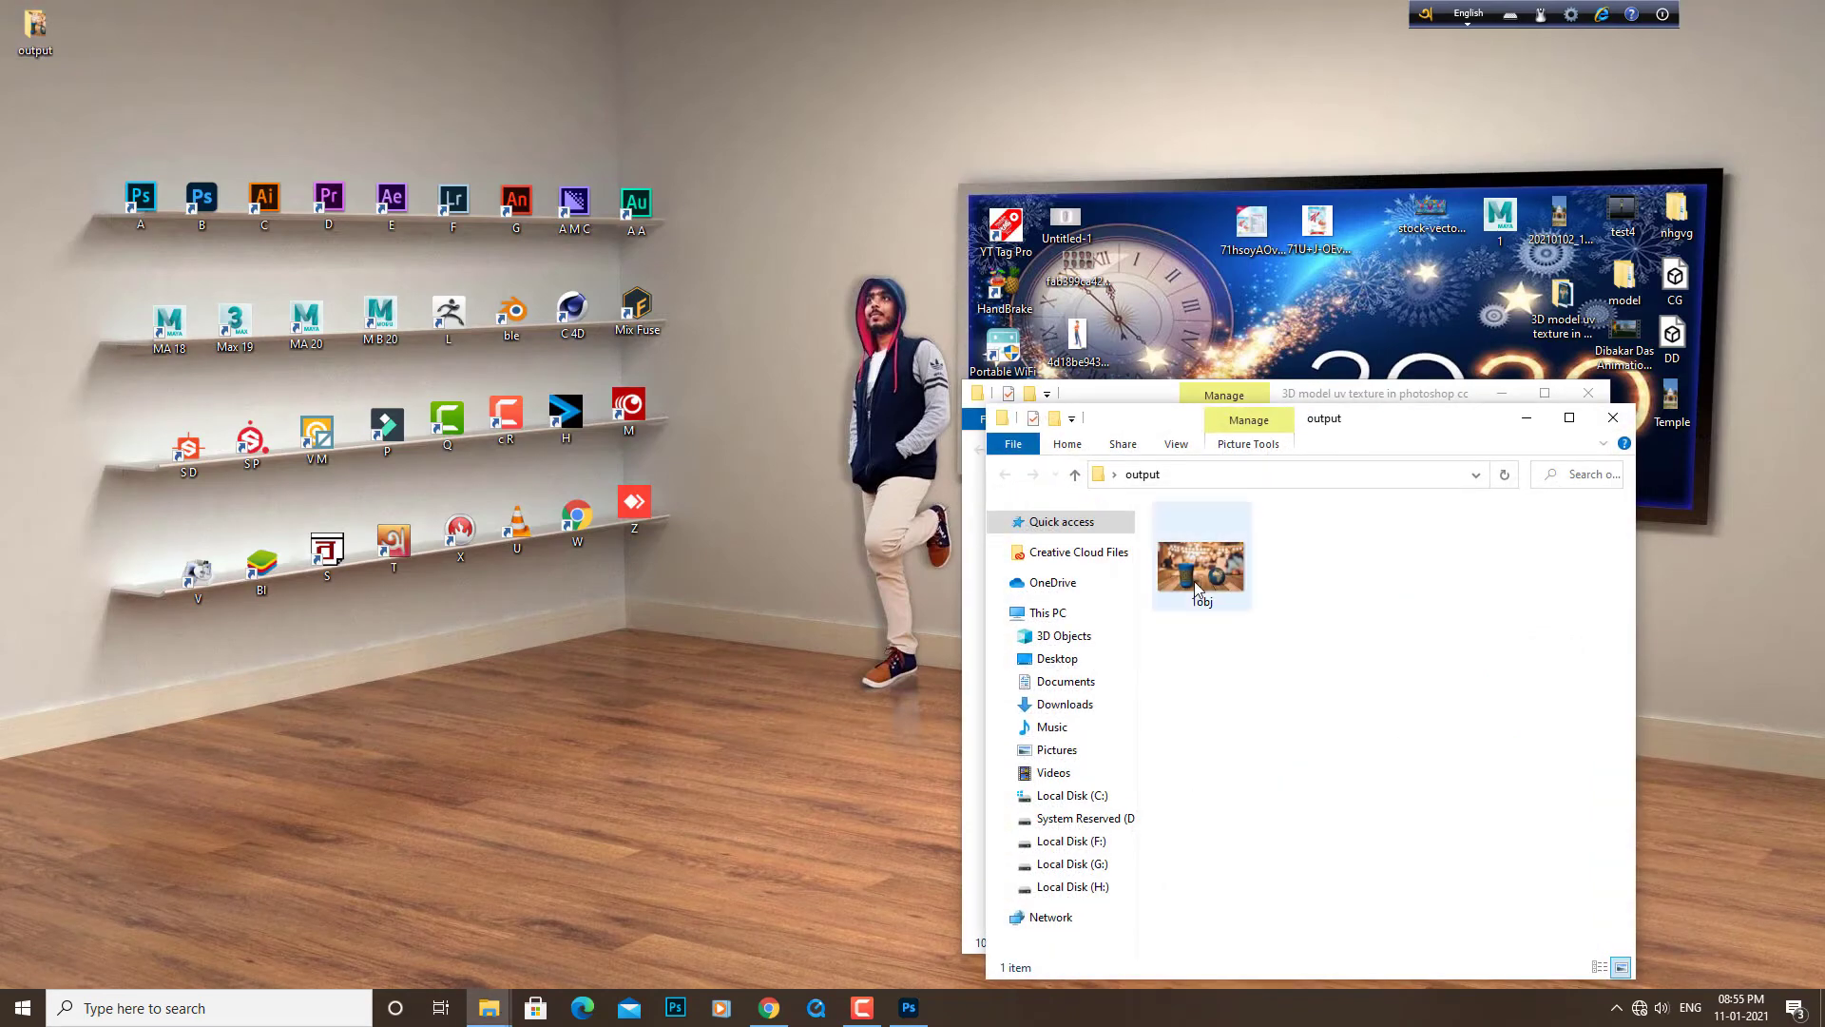
double_click(1194, 580)
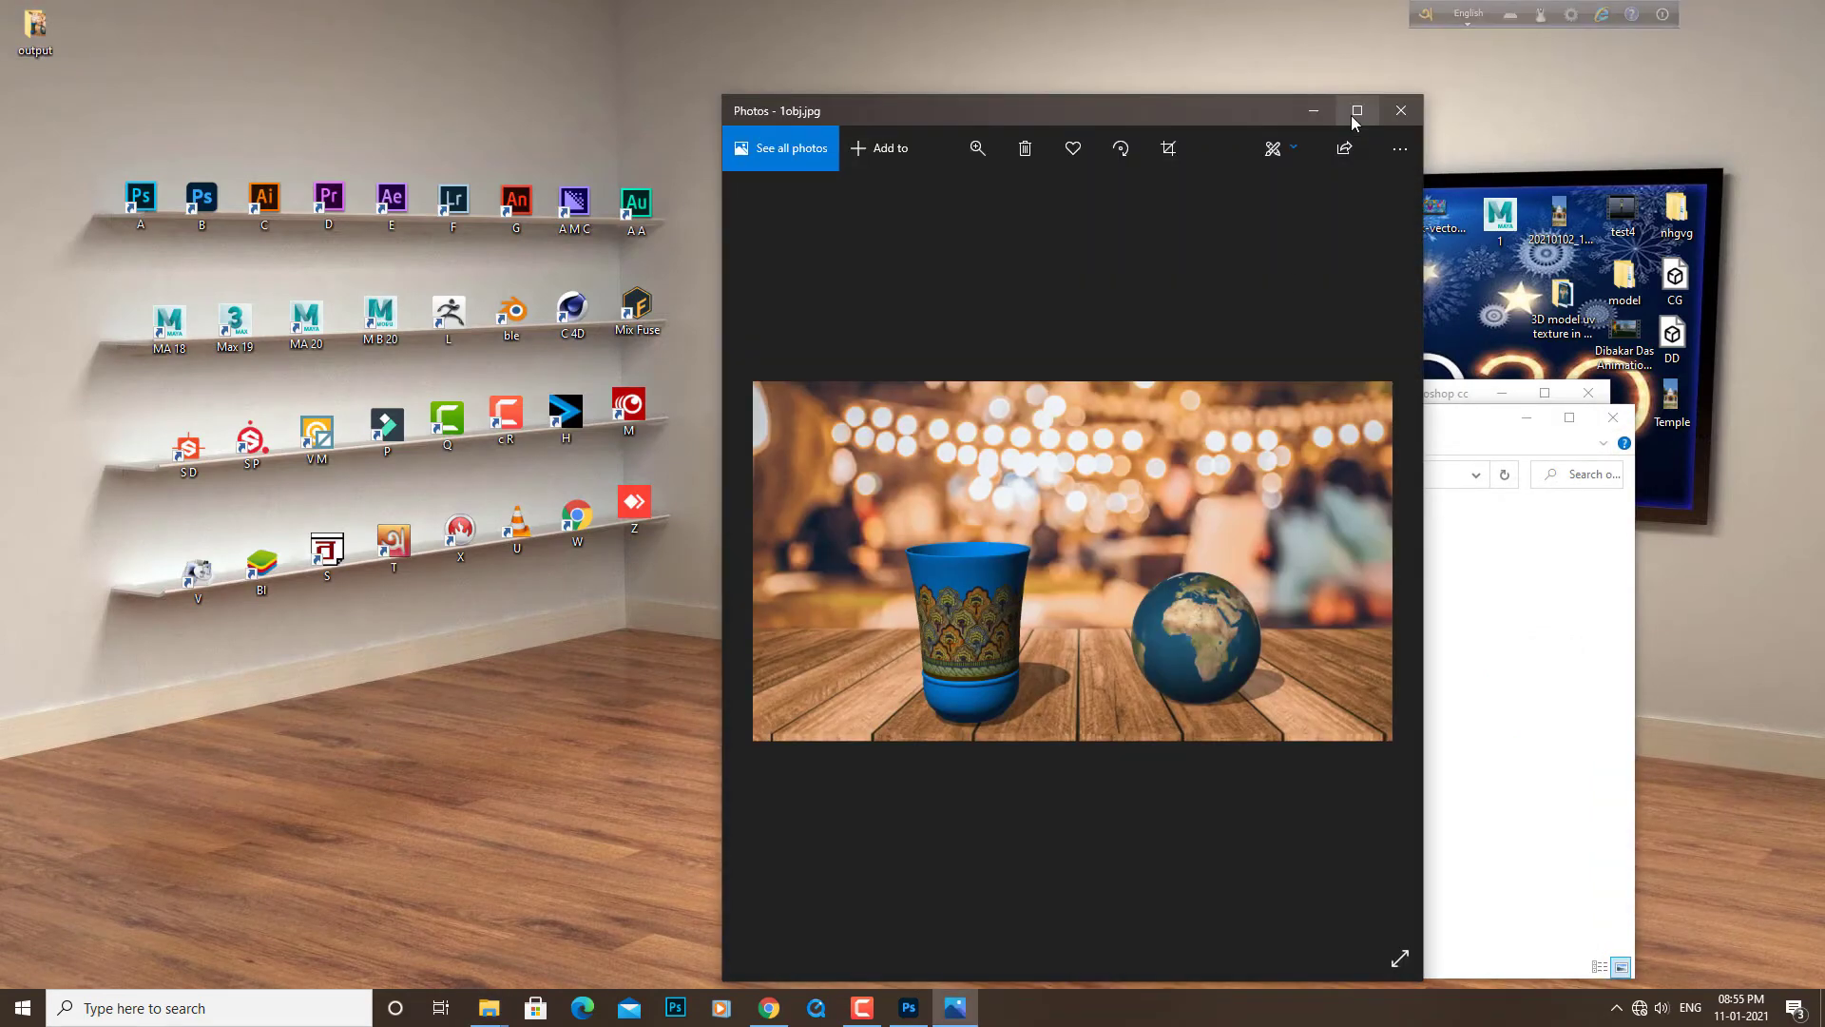
Maximize the Photos window to view the rendered 1obj.jpg cup and globe full screen
click(1355, 111)
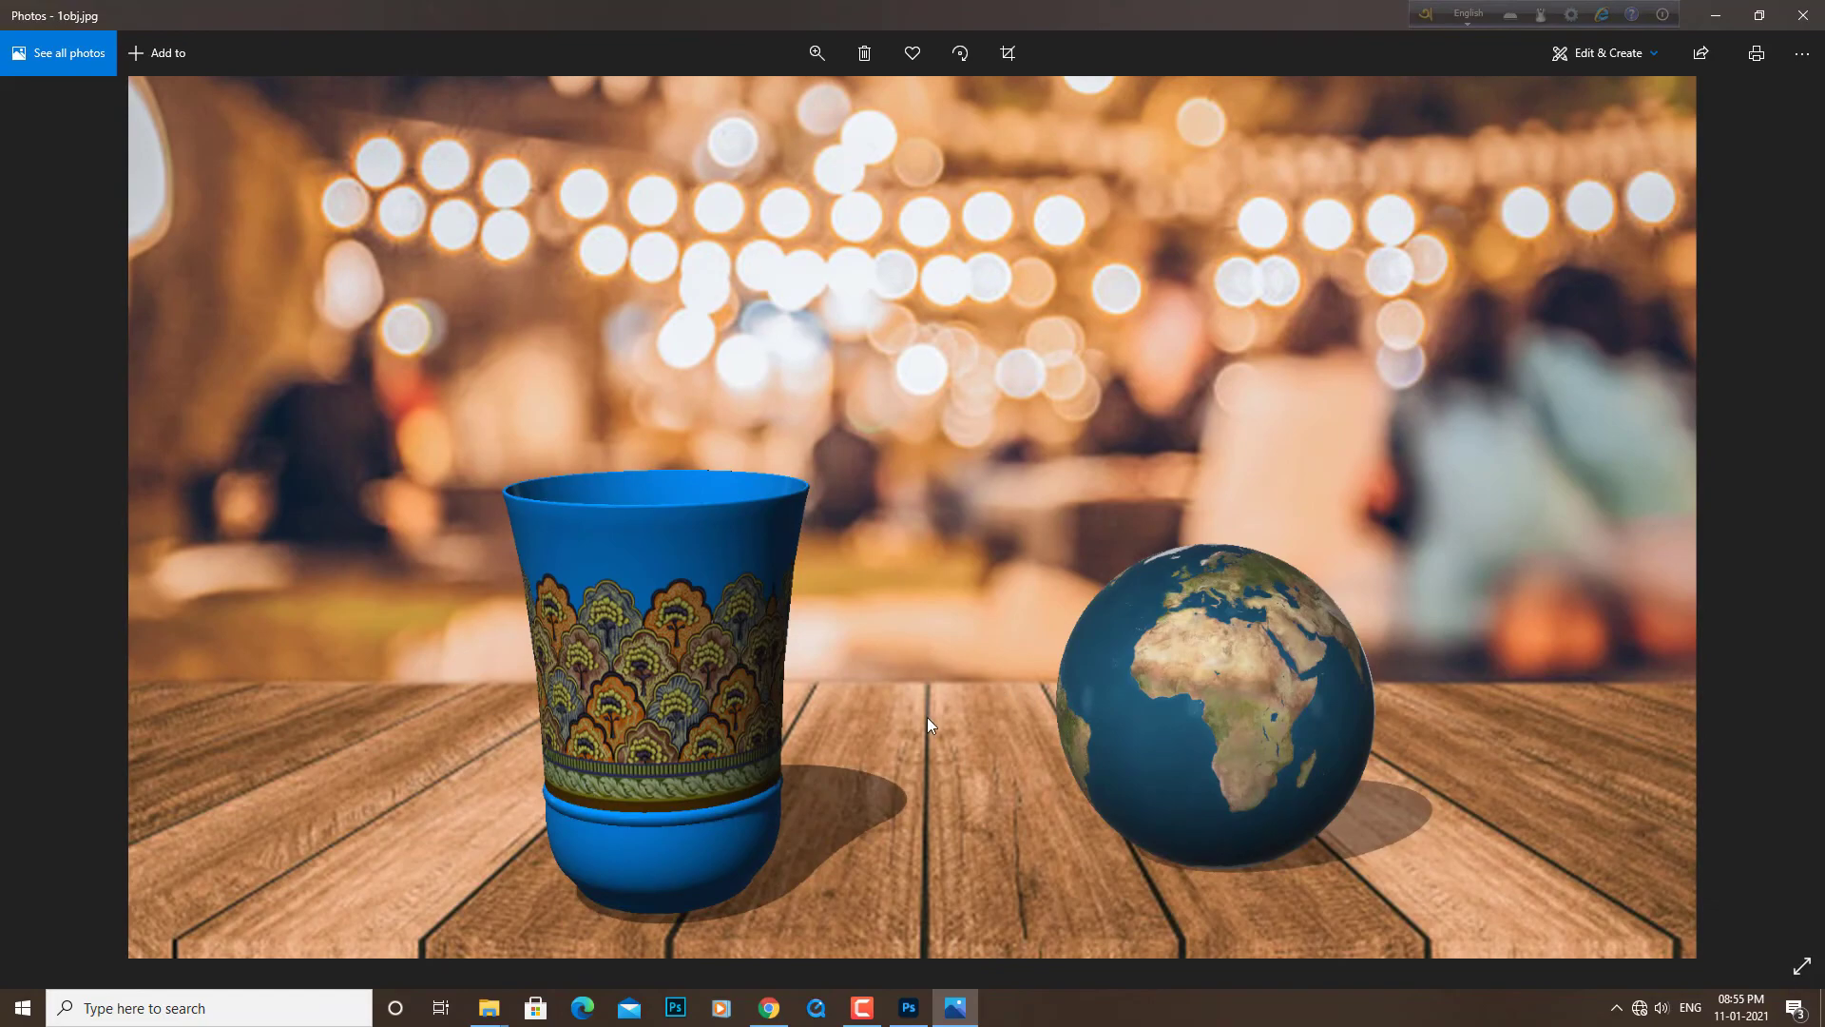